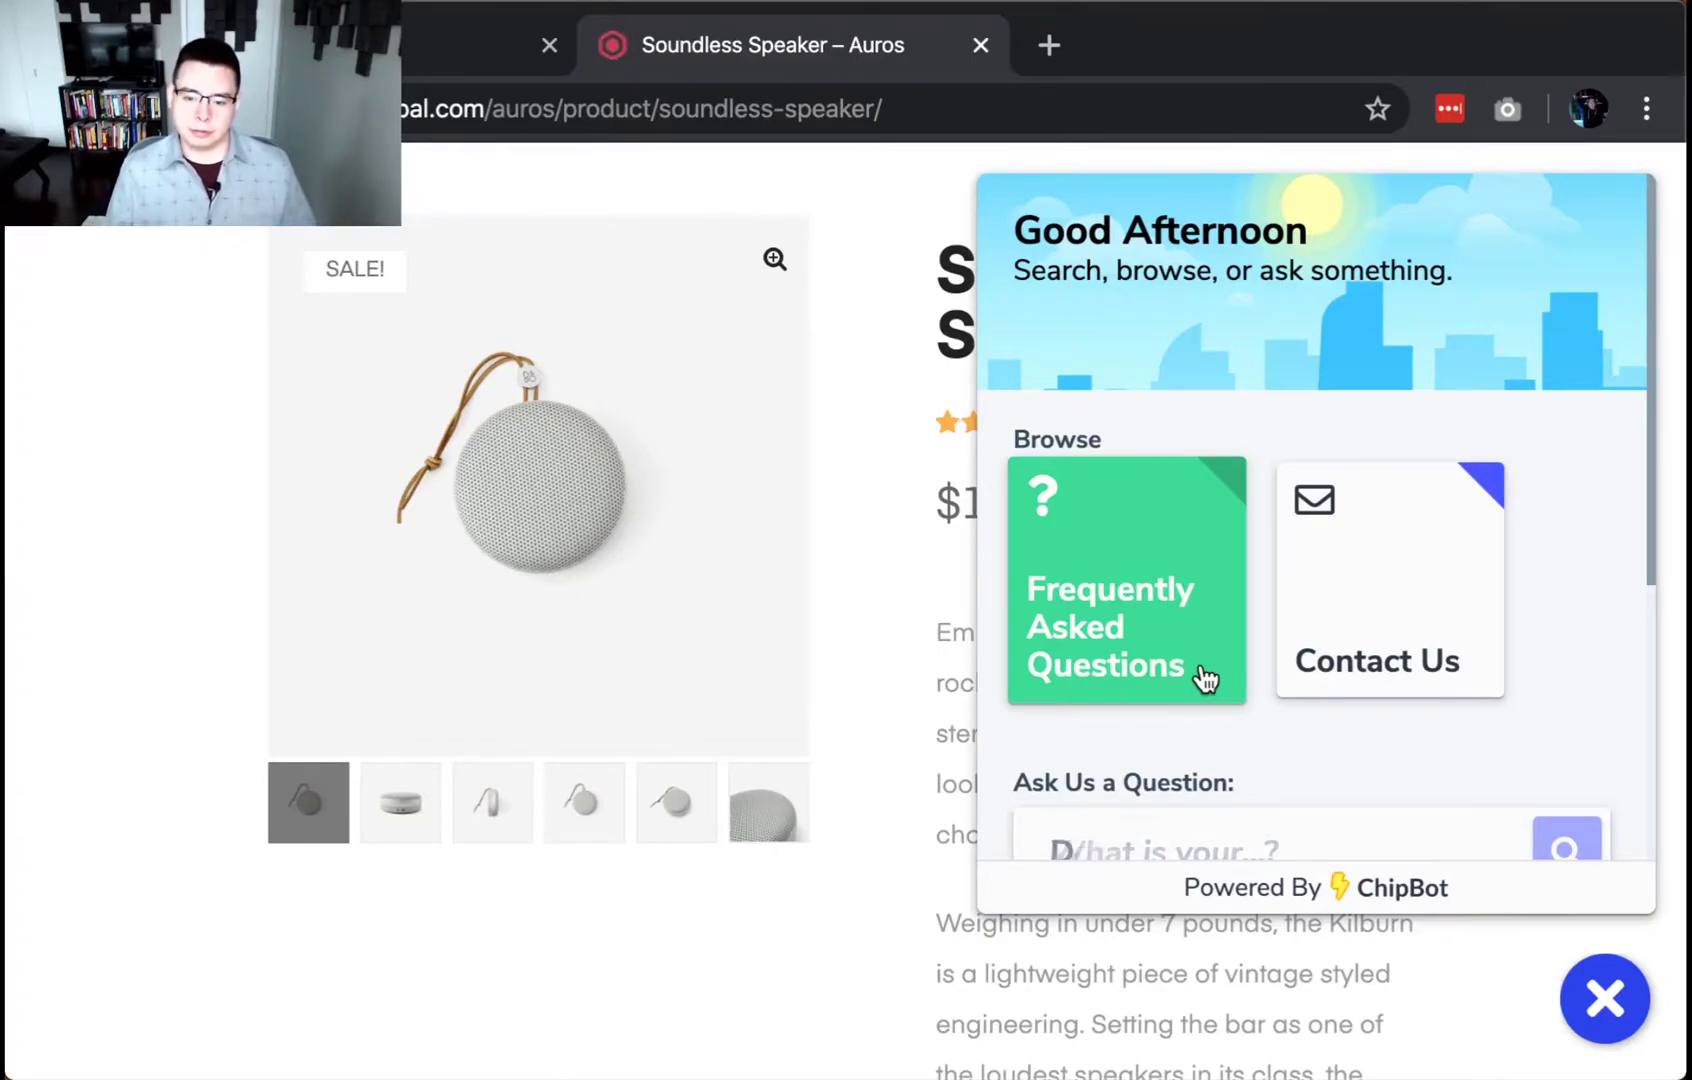
Close the chat widget on the product page and review the existing insights and their tags in the ChipBot dashboard.
{"action": "left_click", "coordinate": [1605, 998]}
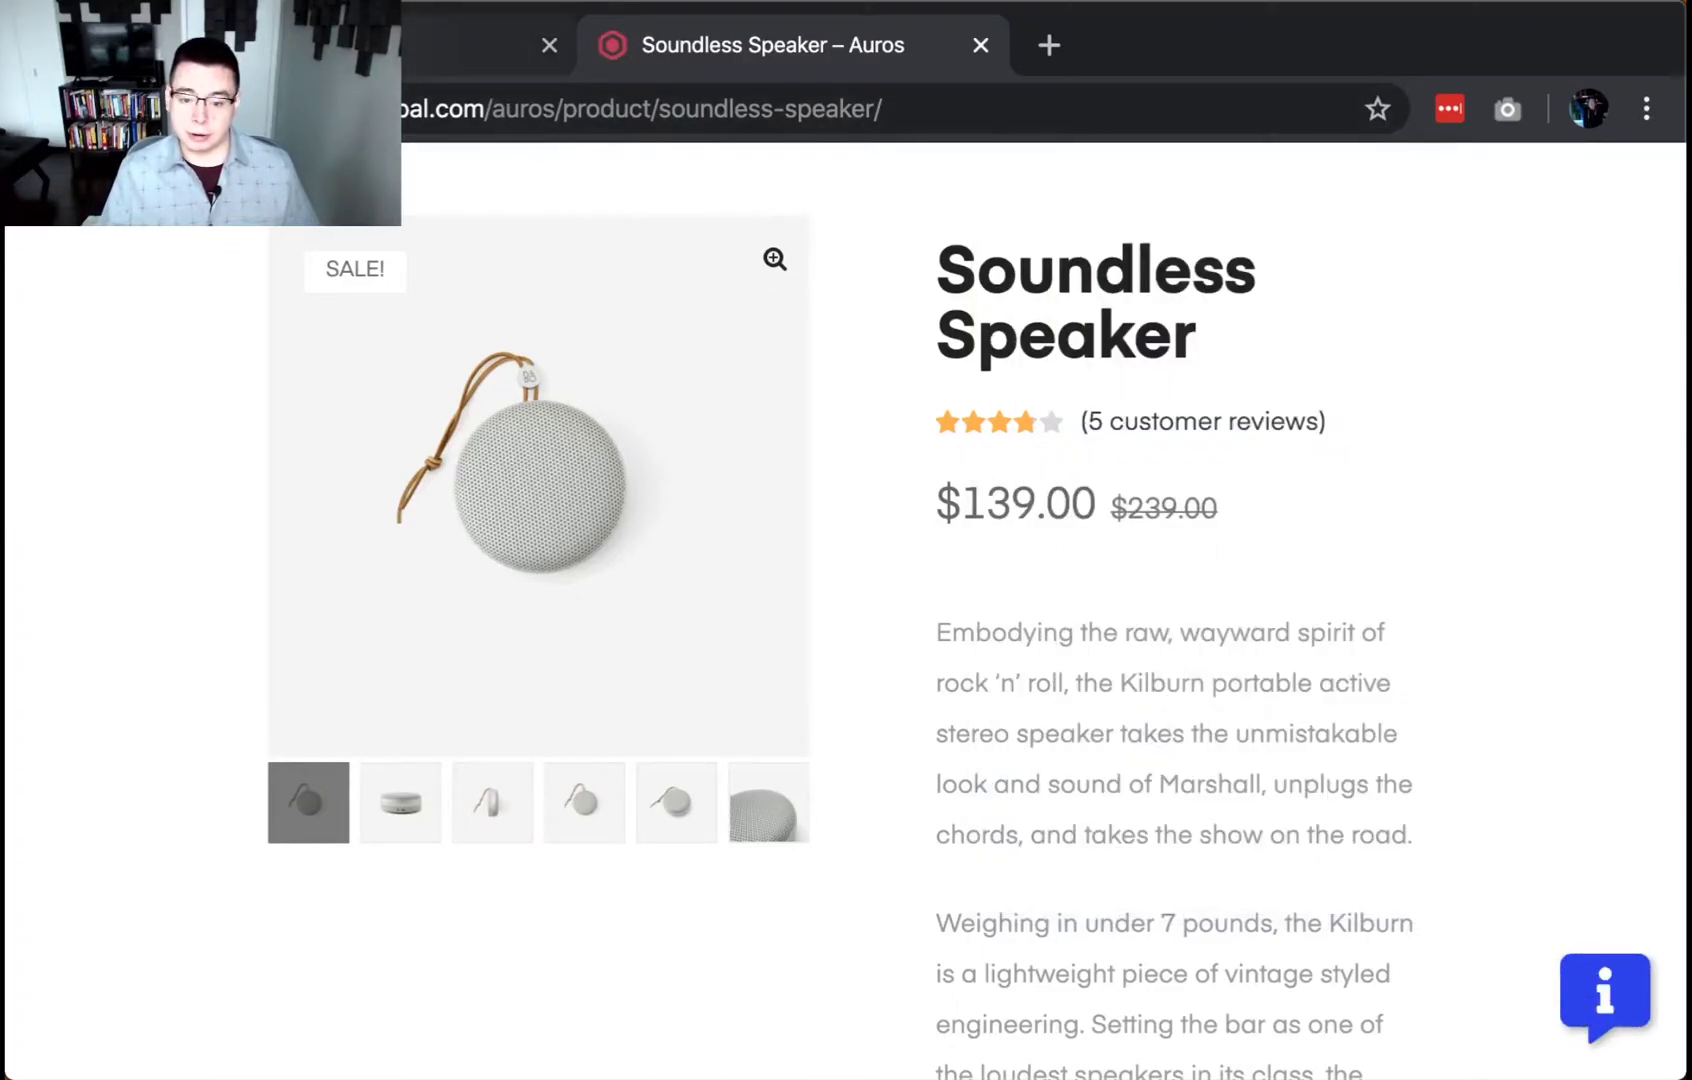
{"action": "left_click", "coordinate": [470, 44]}
{"action": "scroll", "coordinate": [491, 476], "scroll_direction": "down", "scroll_amount": 2}
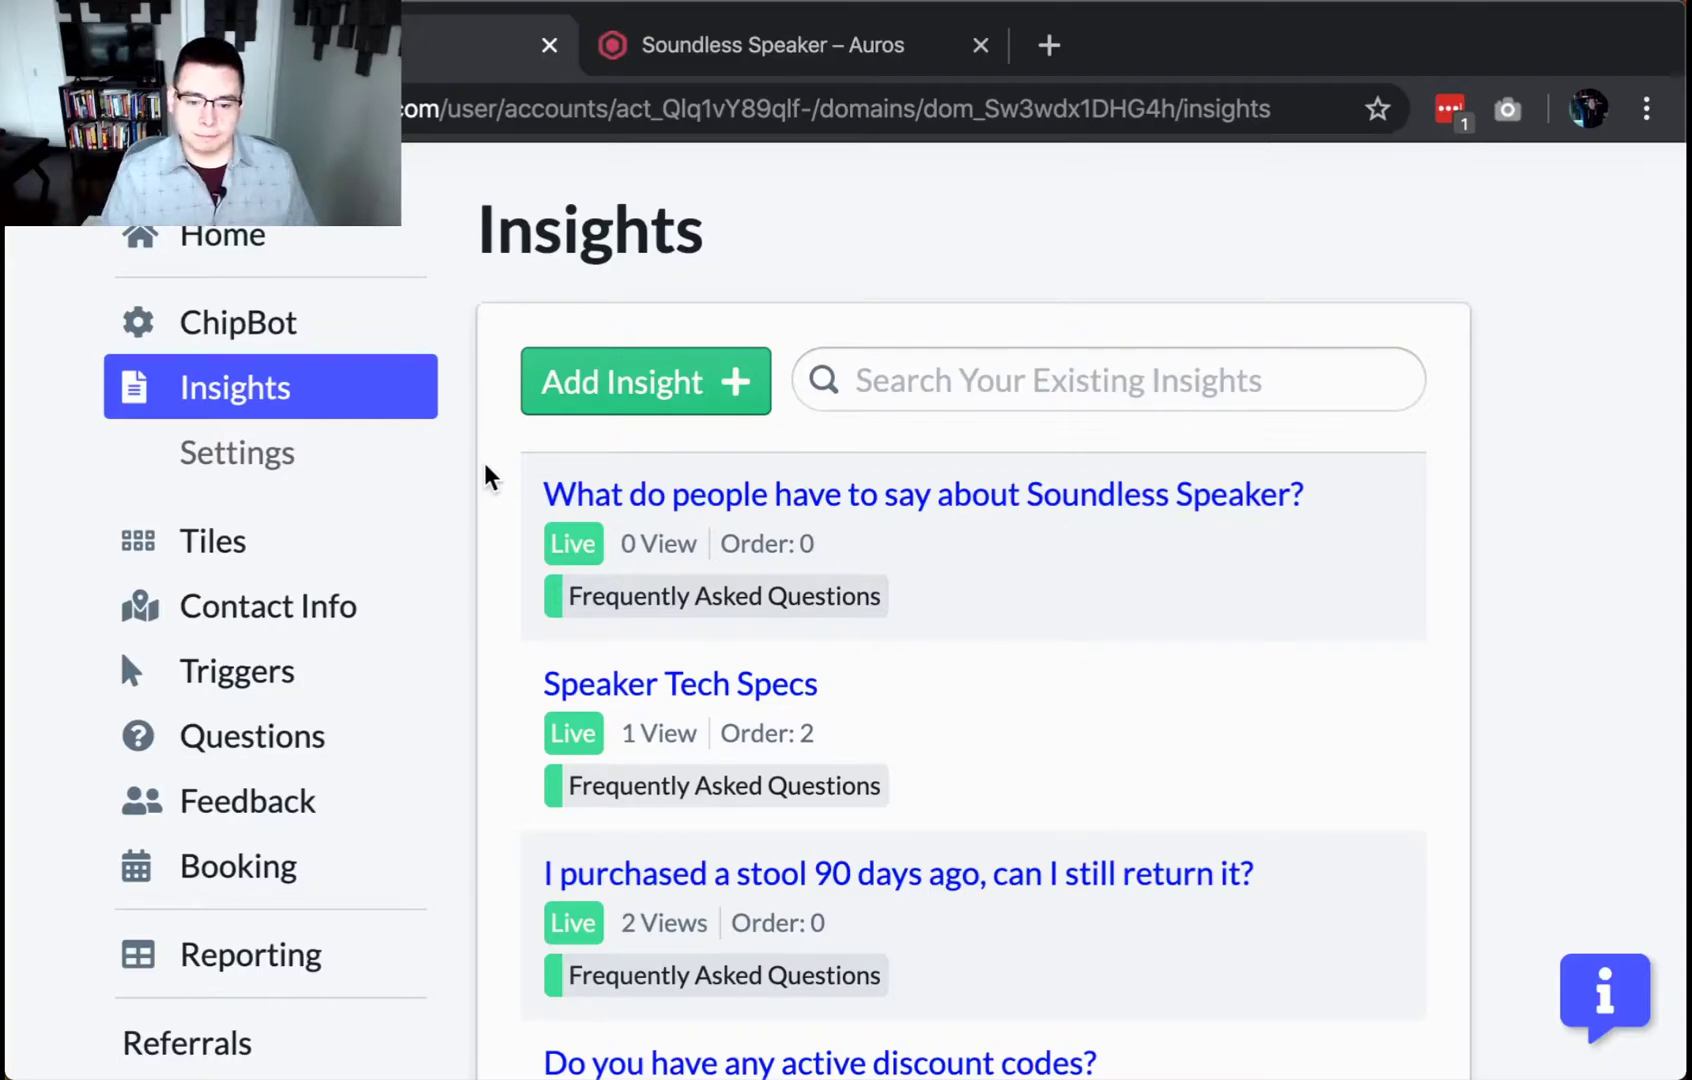
{"action": "scroll", "coordinate": [1107, 563], "scroll_direction": "down", "scroll_amount": 3}
{"action": "scroll", "coordinate": [1107, 563], "scroll_direction": "down", "scroll_amount": 3}
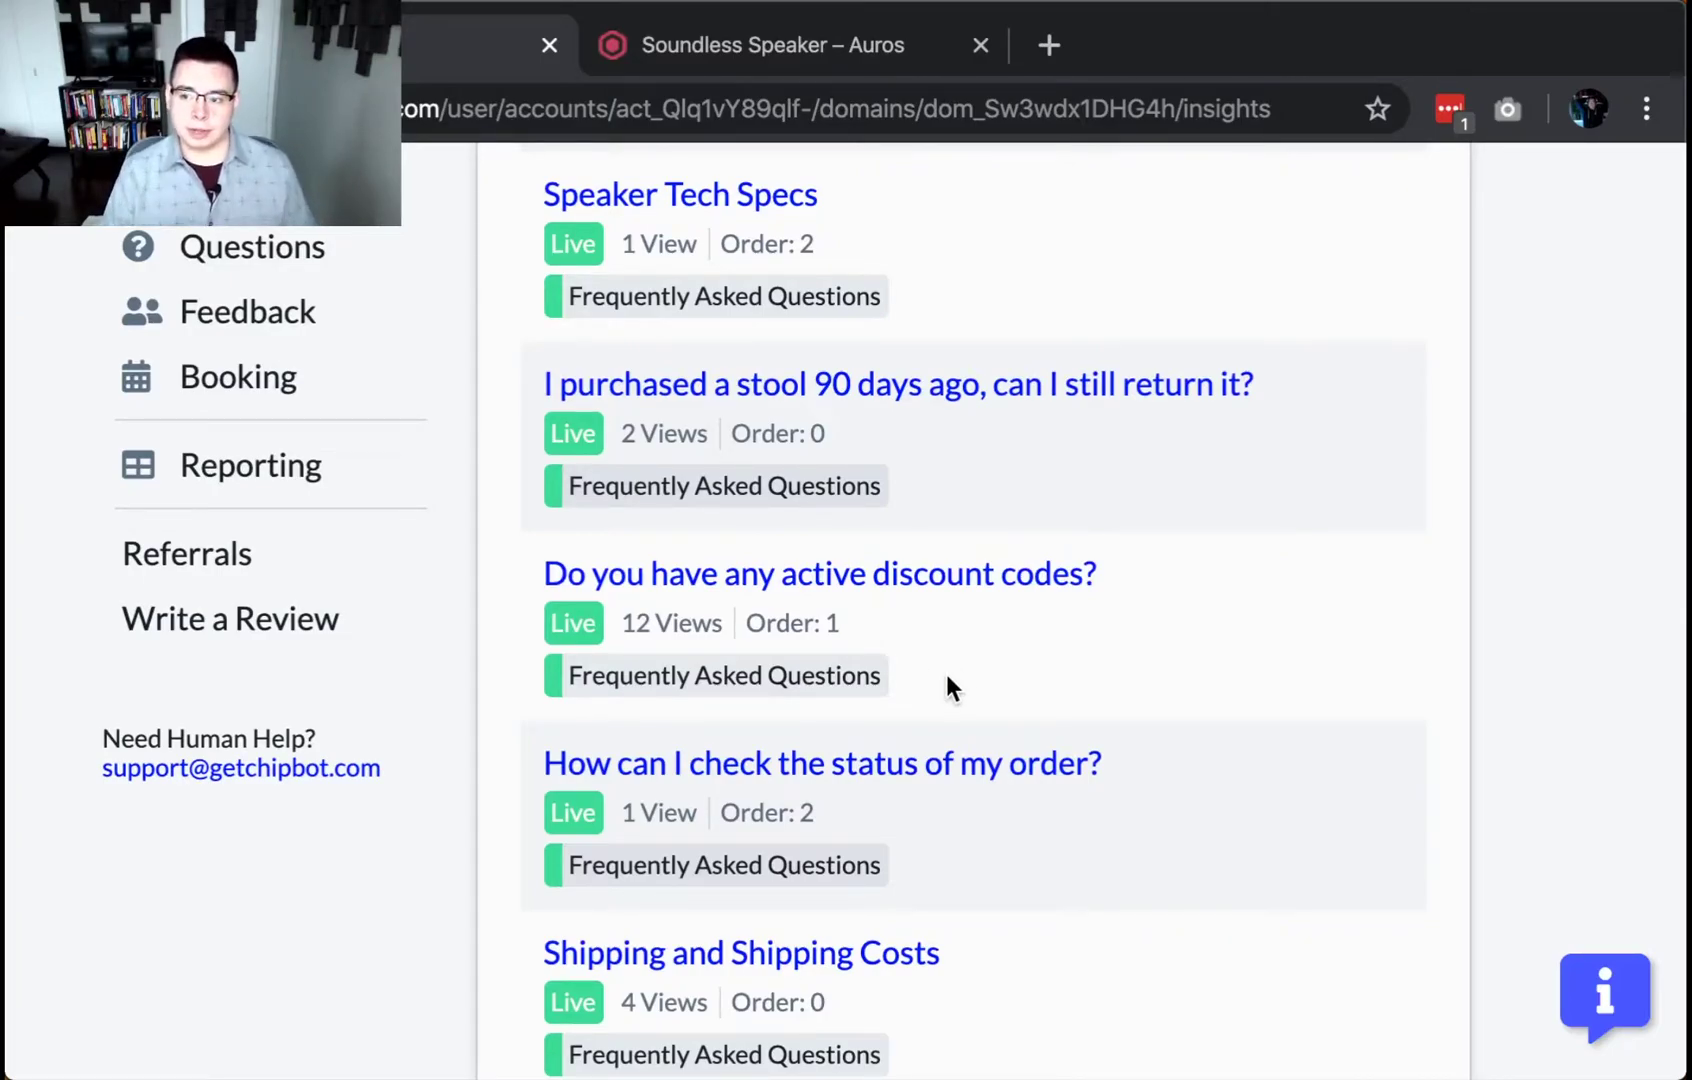
{"action": "scroll", "coordinate": [946, 676], "scroll_direction": "up", "scroll_amount": 3}
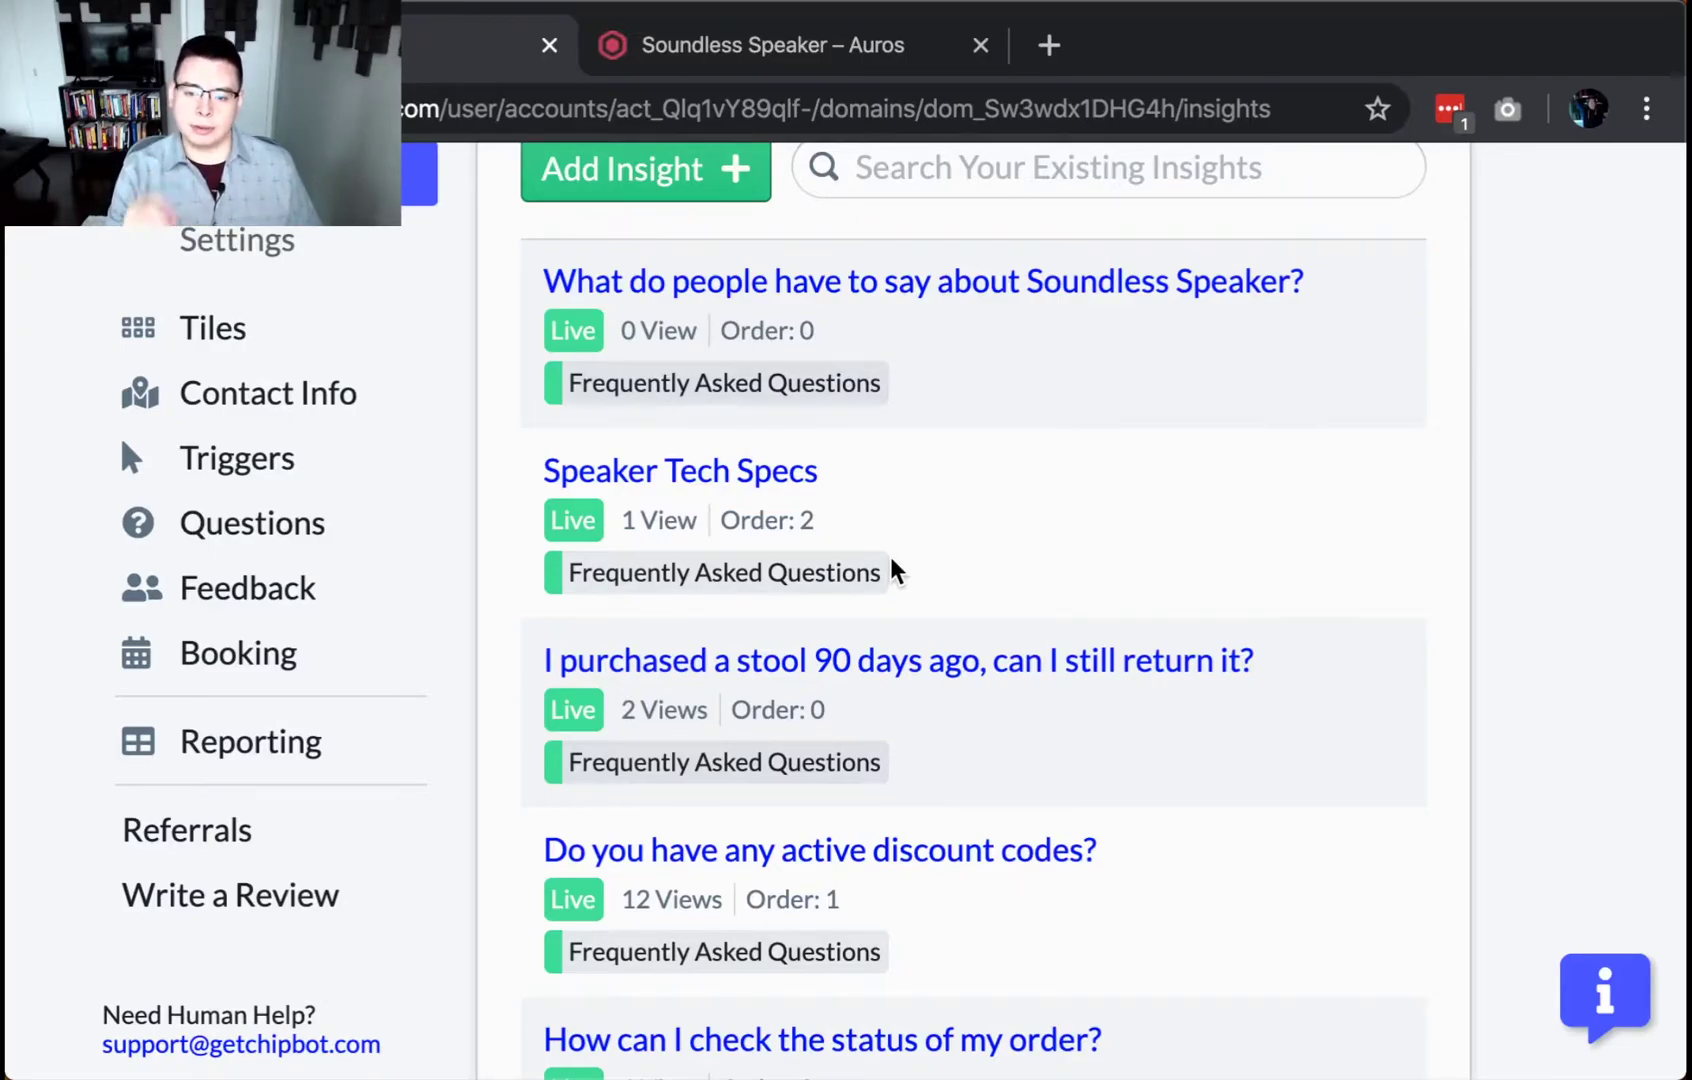
{"action": "scroll", "coordinate": [1220, 525], "scroll_direction": "up", "scroll_amount": 1}
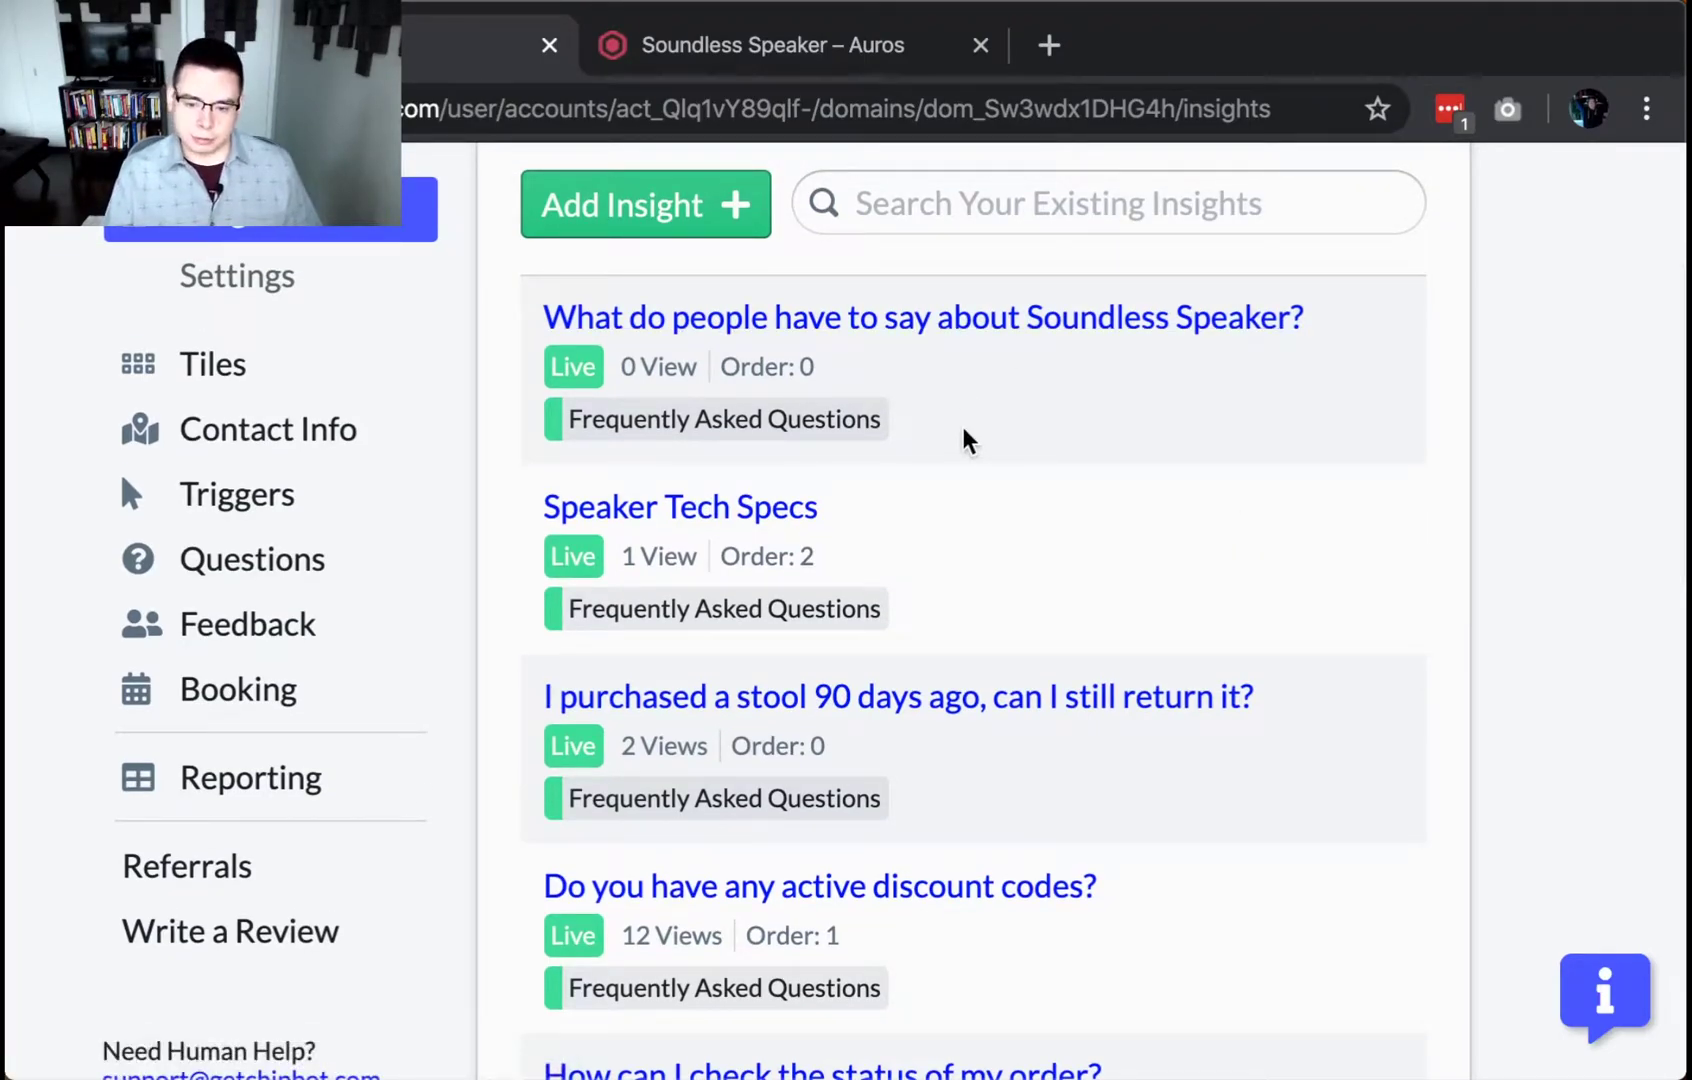
{"action": "scroll", "coordinate": [971, 442], "scroll_direction": "down", "scroll_amount": 3}
{"action": "scroll", "coordinate": [973, 442], "scroll_direction": "up", "scroll_amount": 2}
{"action": "scroll", "coordinate": [973, 440], "scroll_direction": "down", "scroll_amount": 6}
{"action": "scroll", "coordinate": [964, 440], "scroll_direction": "down", "scroll_amount": 1}
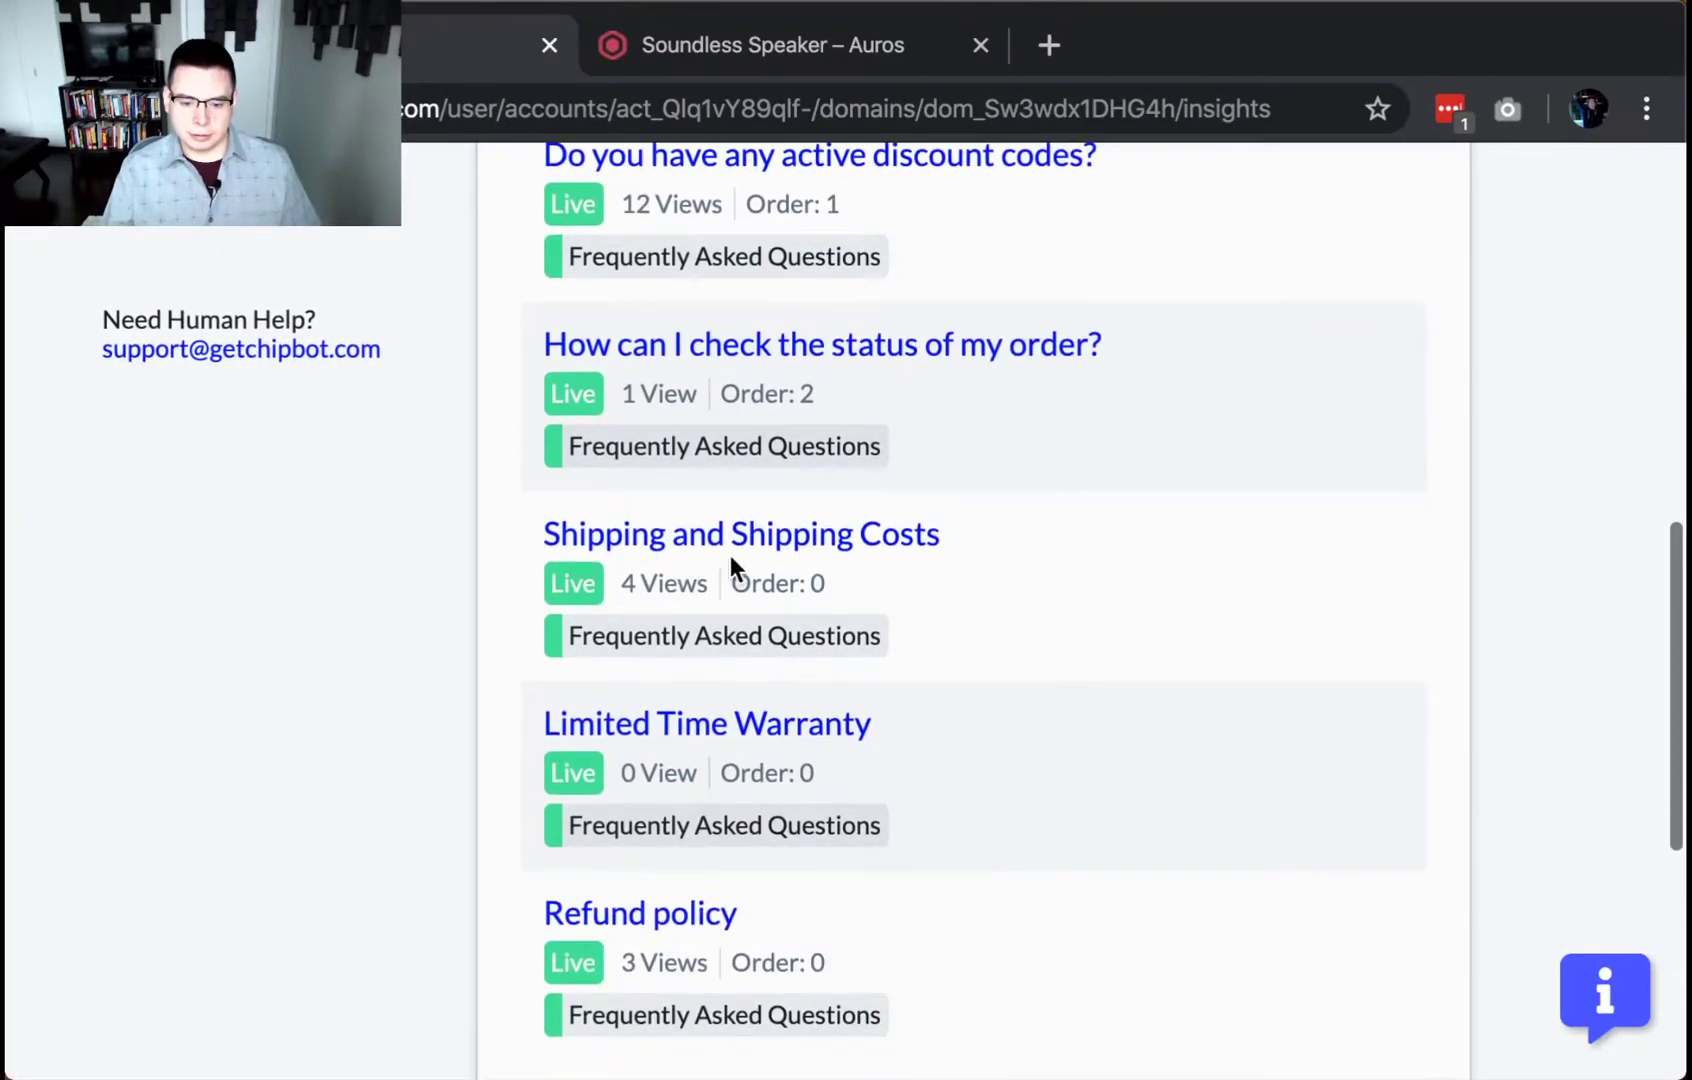
Open the tag manager from the Refund policy insight and create a tag named Policies.
{"action": "left_click", "coordinate": [680, 925]}
{"action": "scroll", "coordinate": [773, 724], "scroll_direction": "down", "scroll_amount": 15}
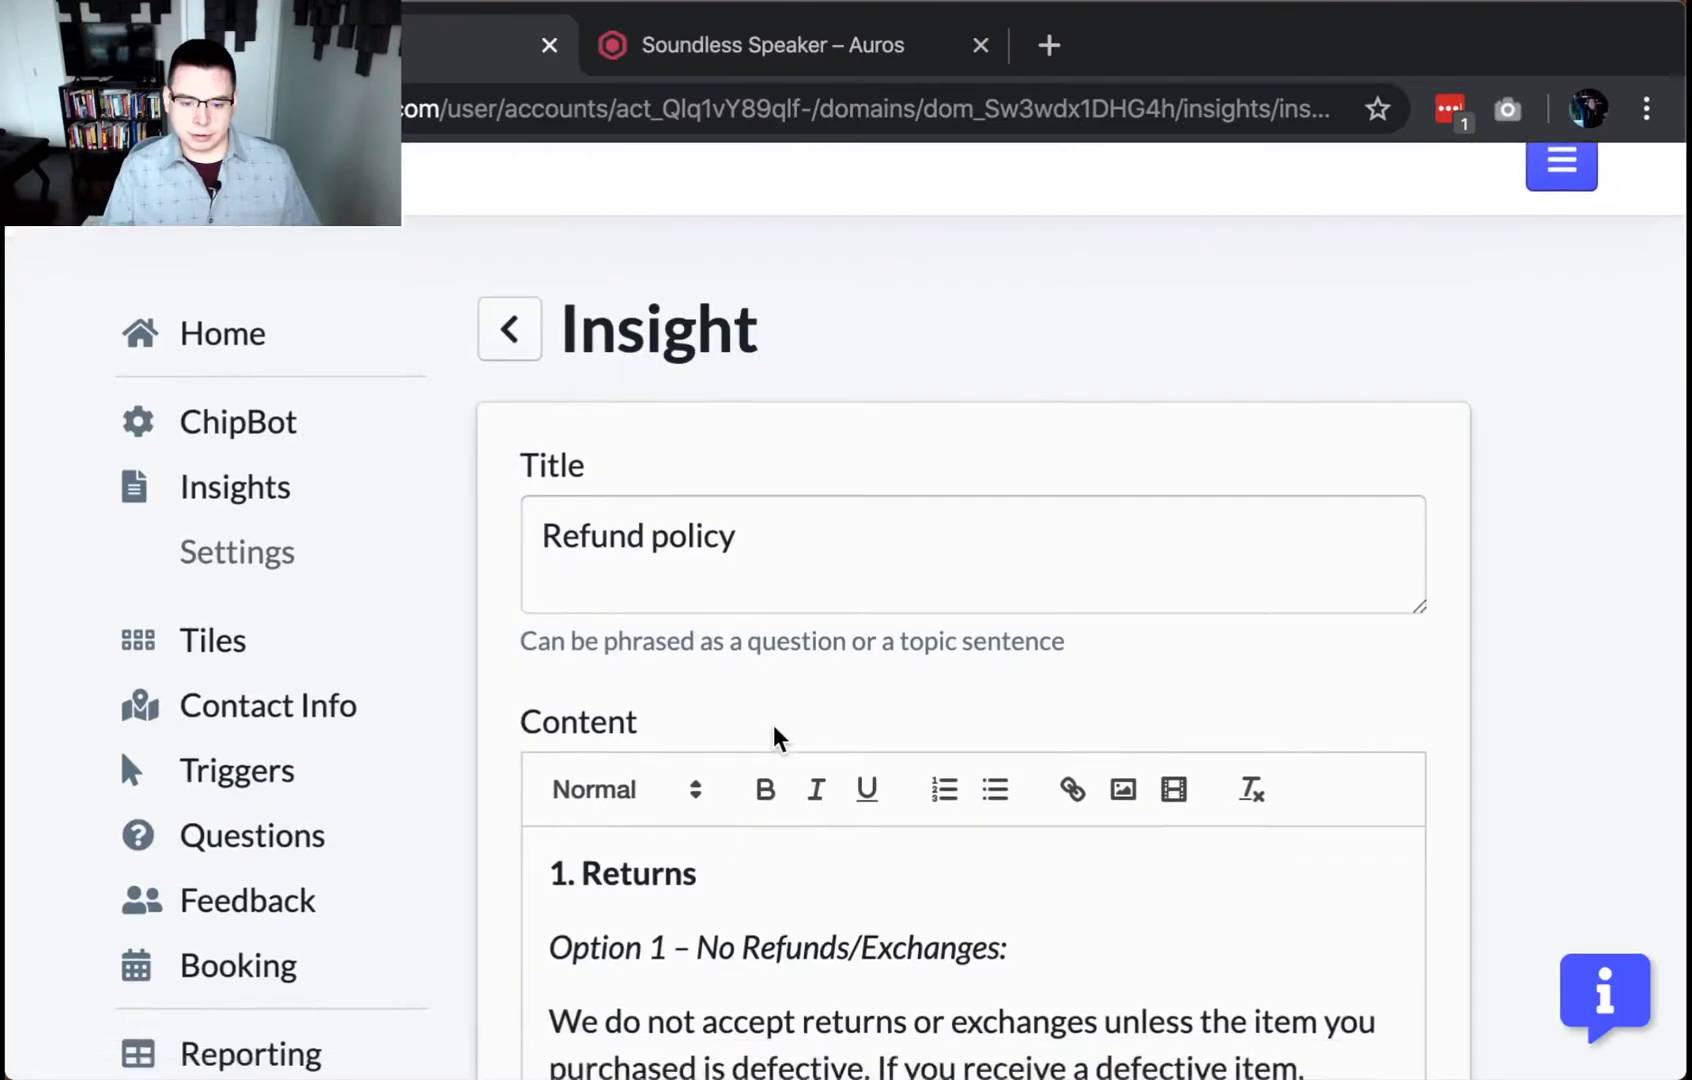
{"action": "scroll", "coordinate": [378, 710], "scroll_direction": "down", "scroll_amount": 5}
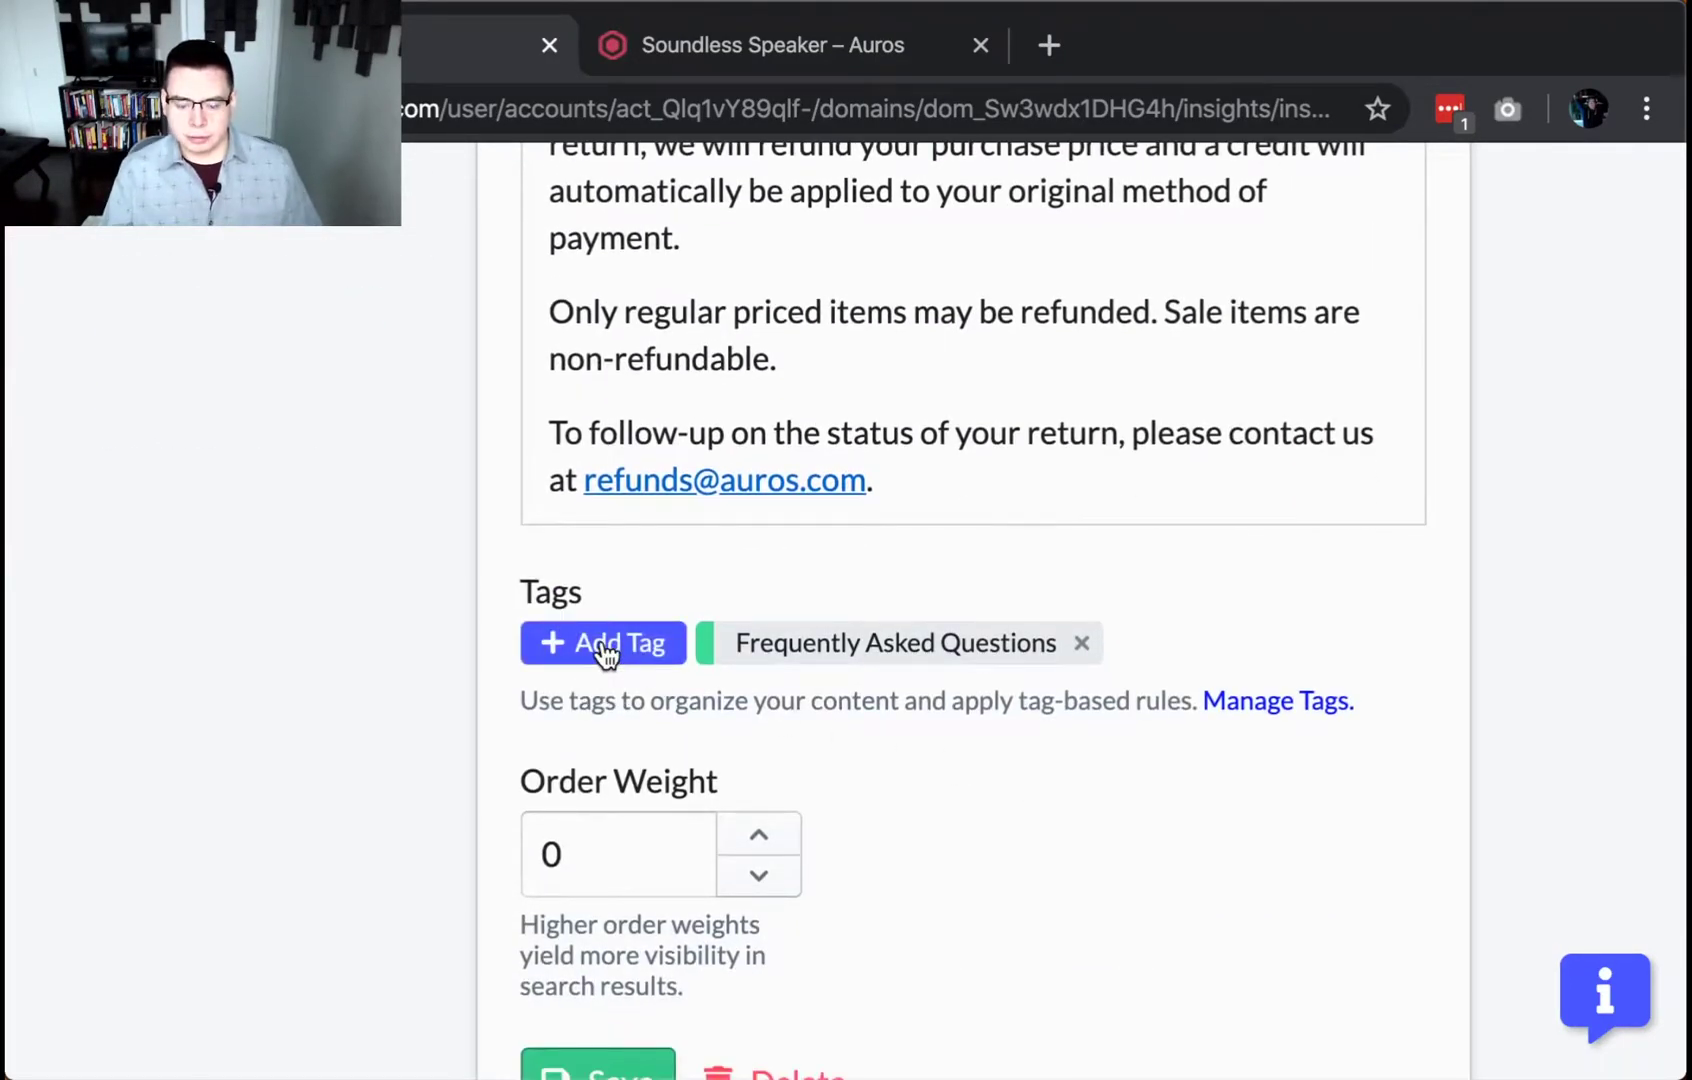
{"action": "left_click", "coordinate": [603, 650]}
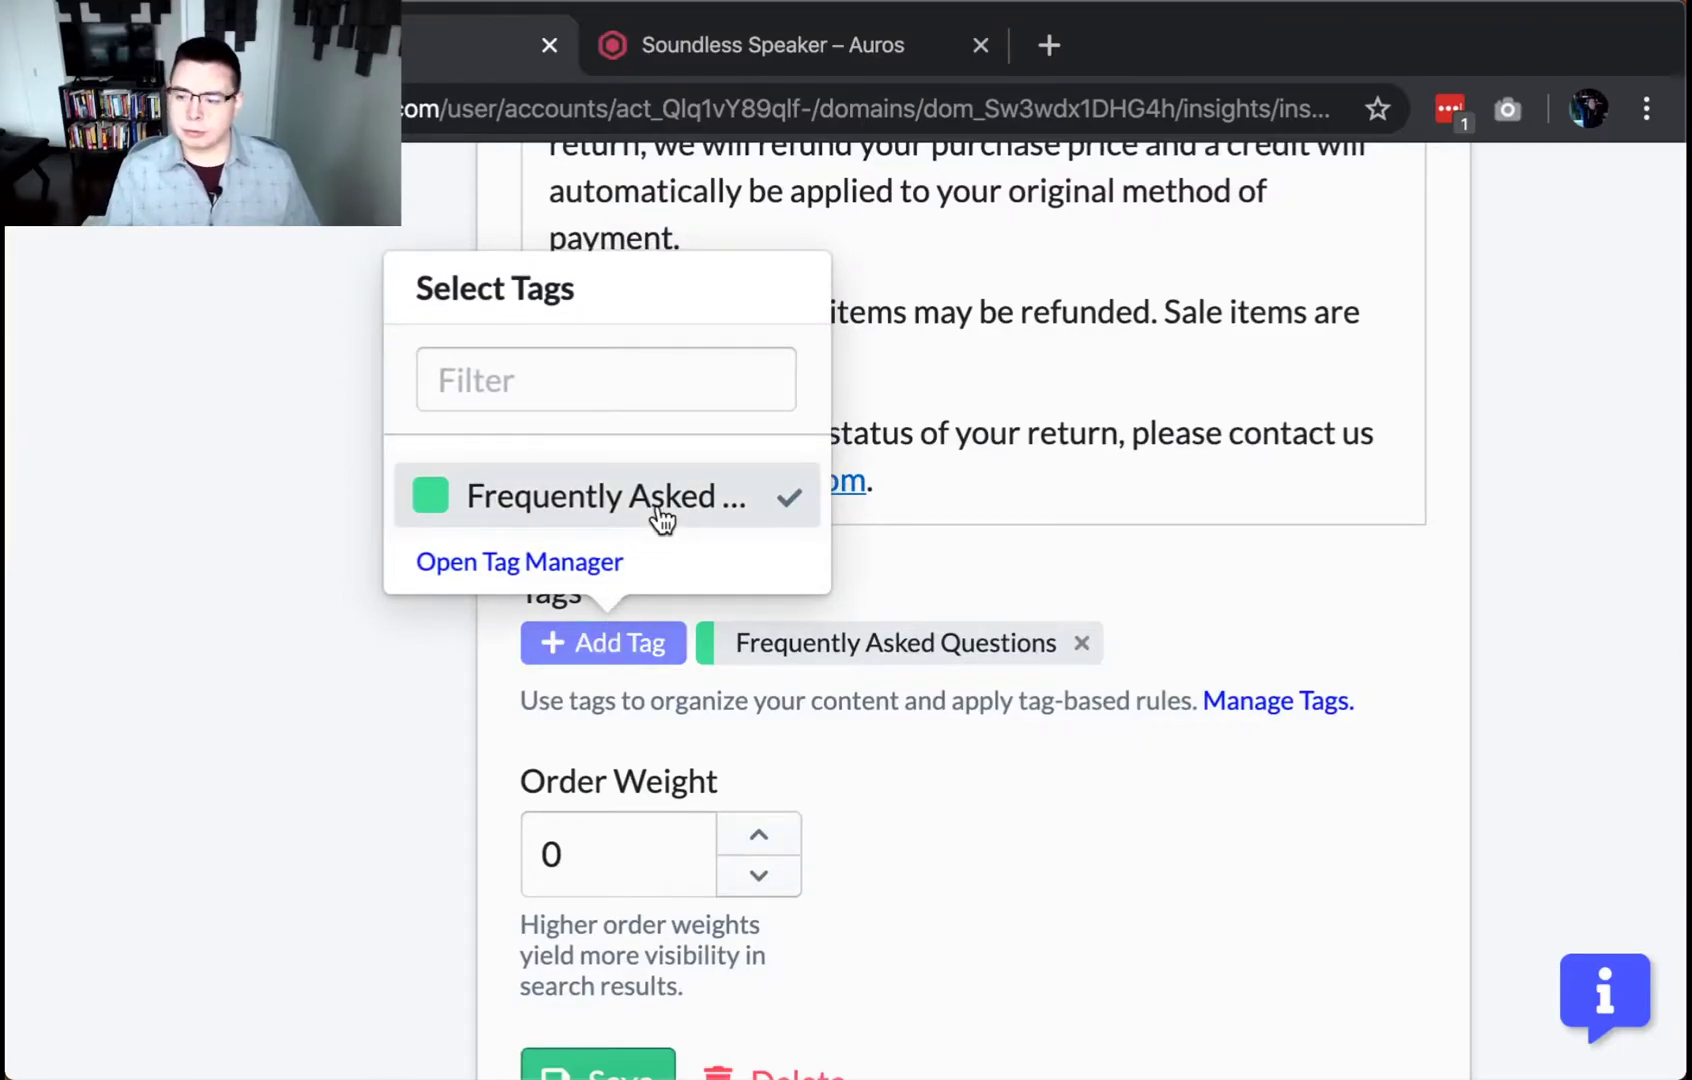
{"action": "left_click", "coordinate": [584, 559]}
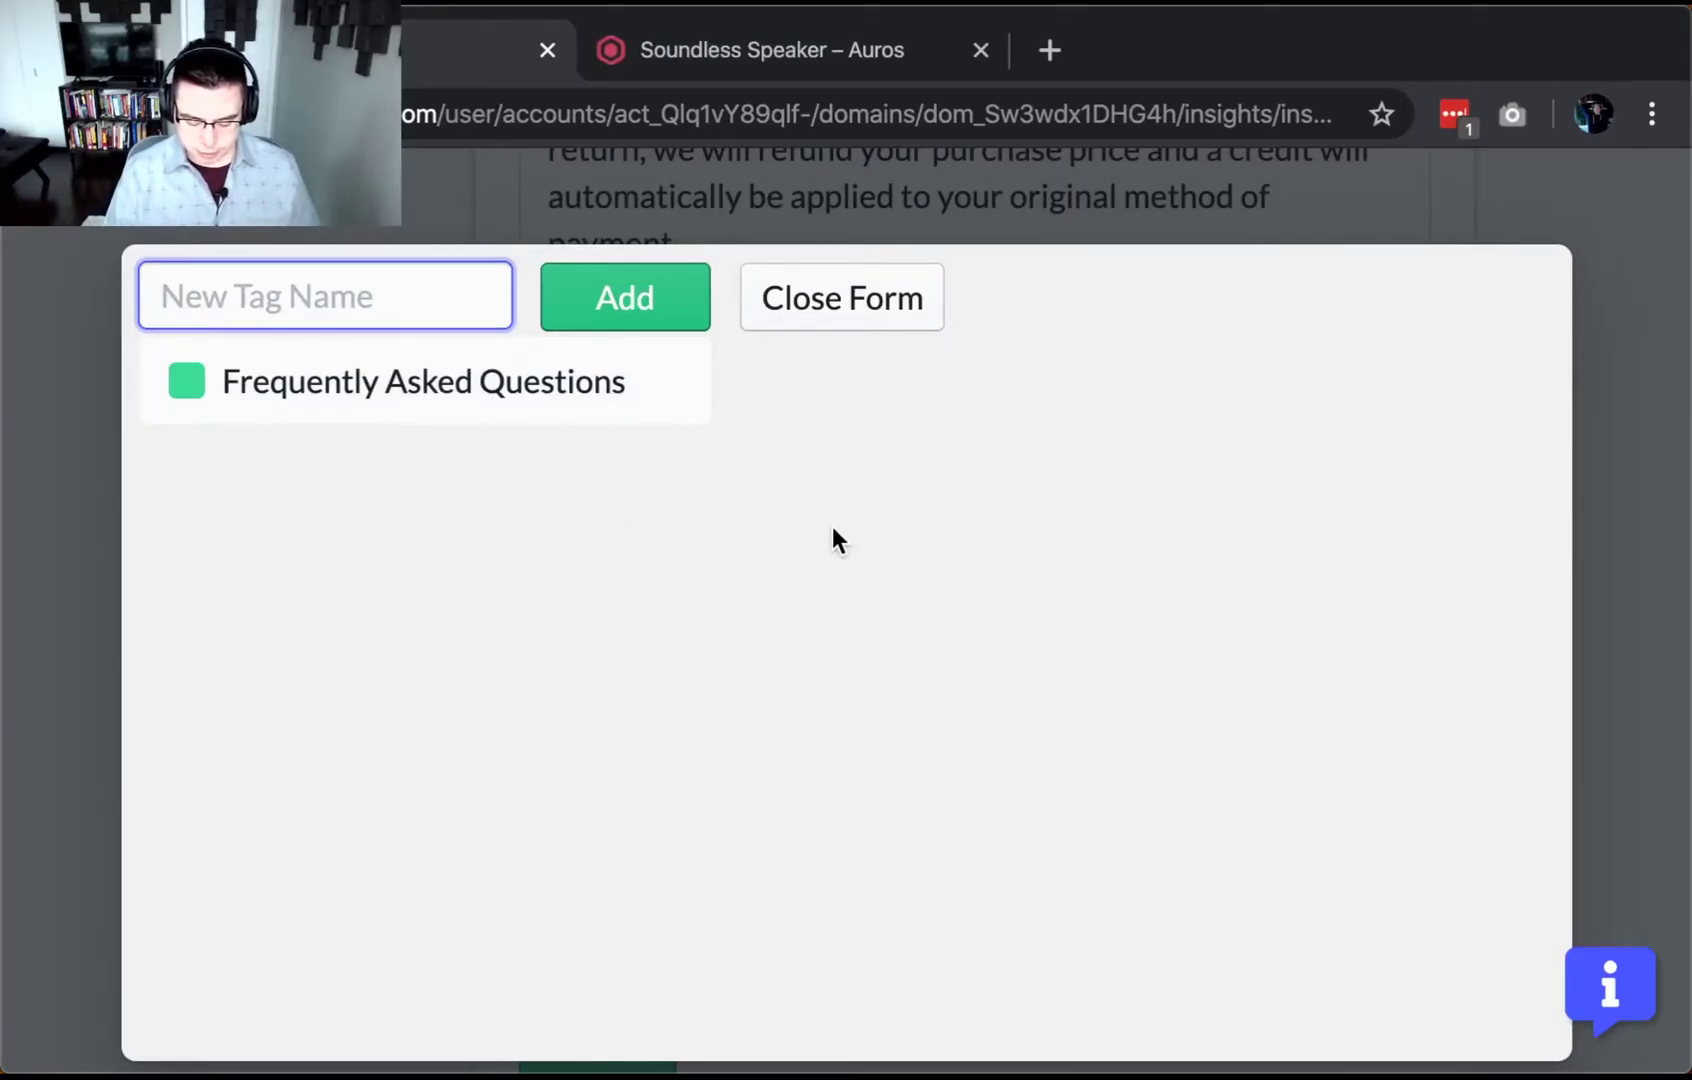
{"action": "type", "text": "Policies"}
{"action": "left_click", "coordinate": [618, 297]}
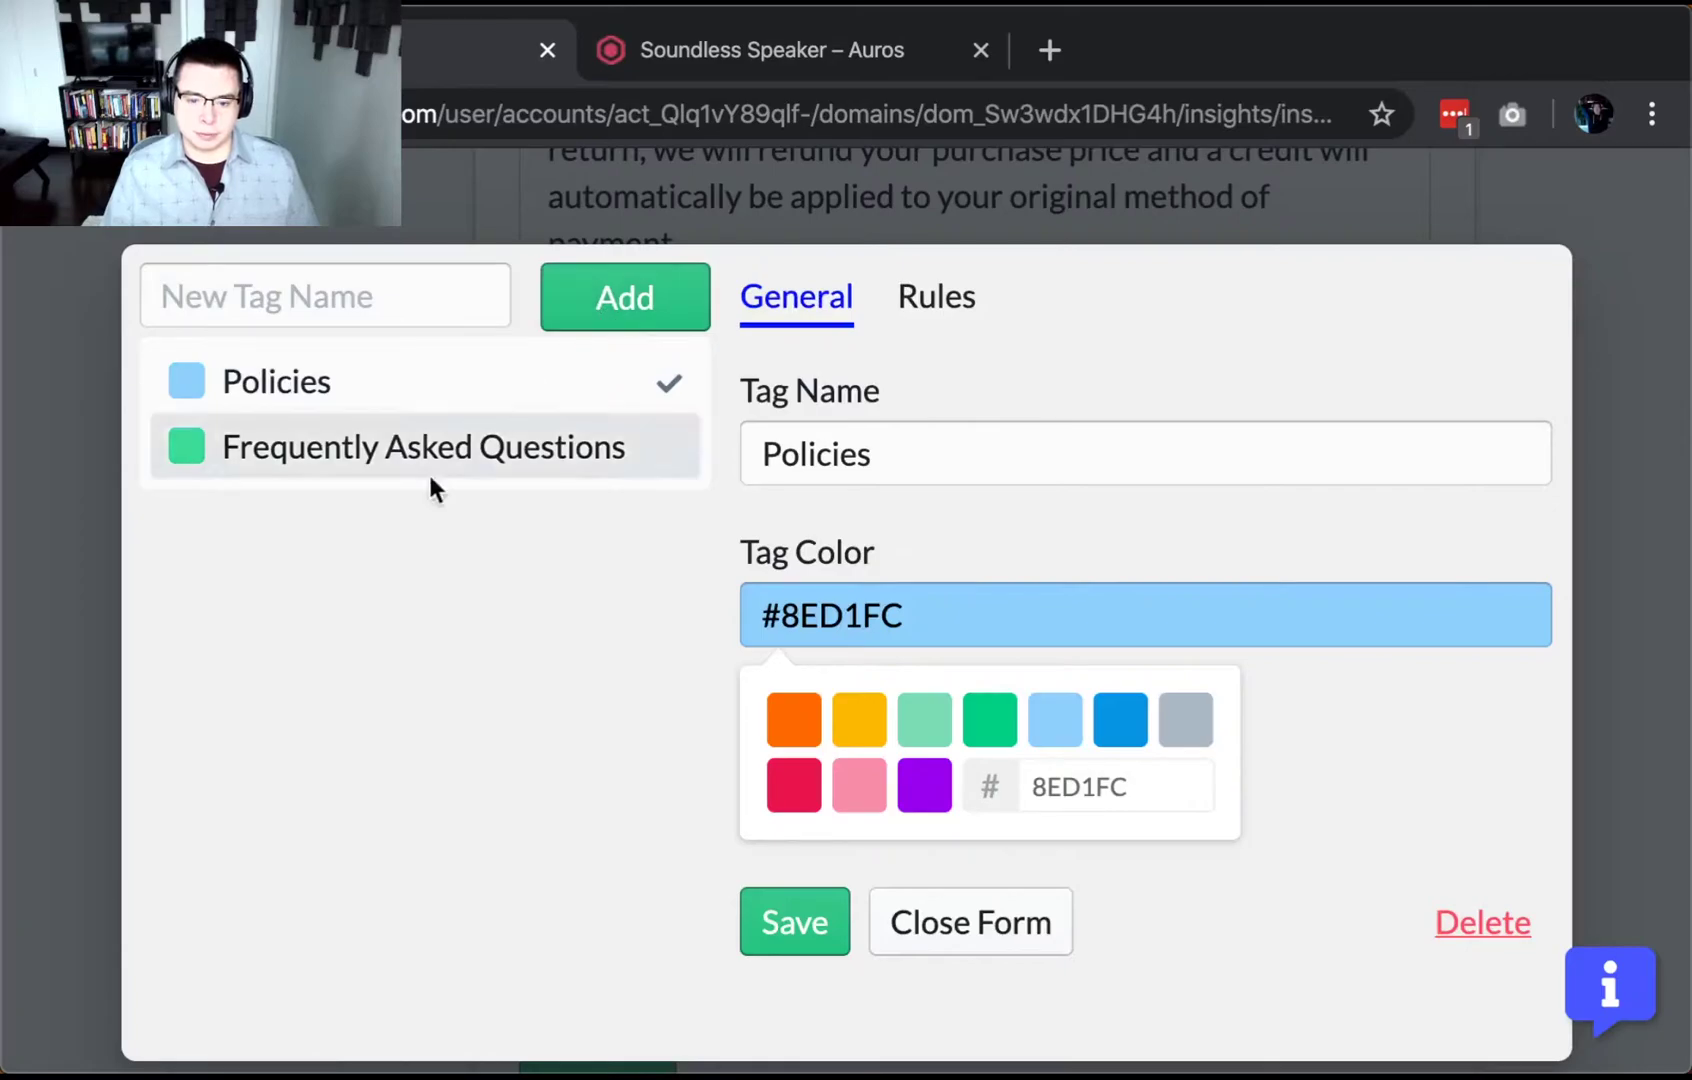
Create and save a second tag named About the speaker, and close the tag manager.
{"action": "left_click", "coordinate": [318, 296]}
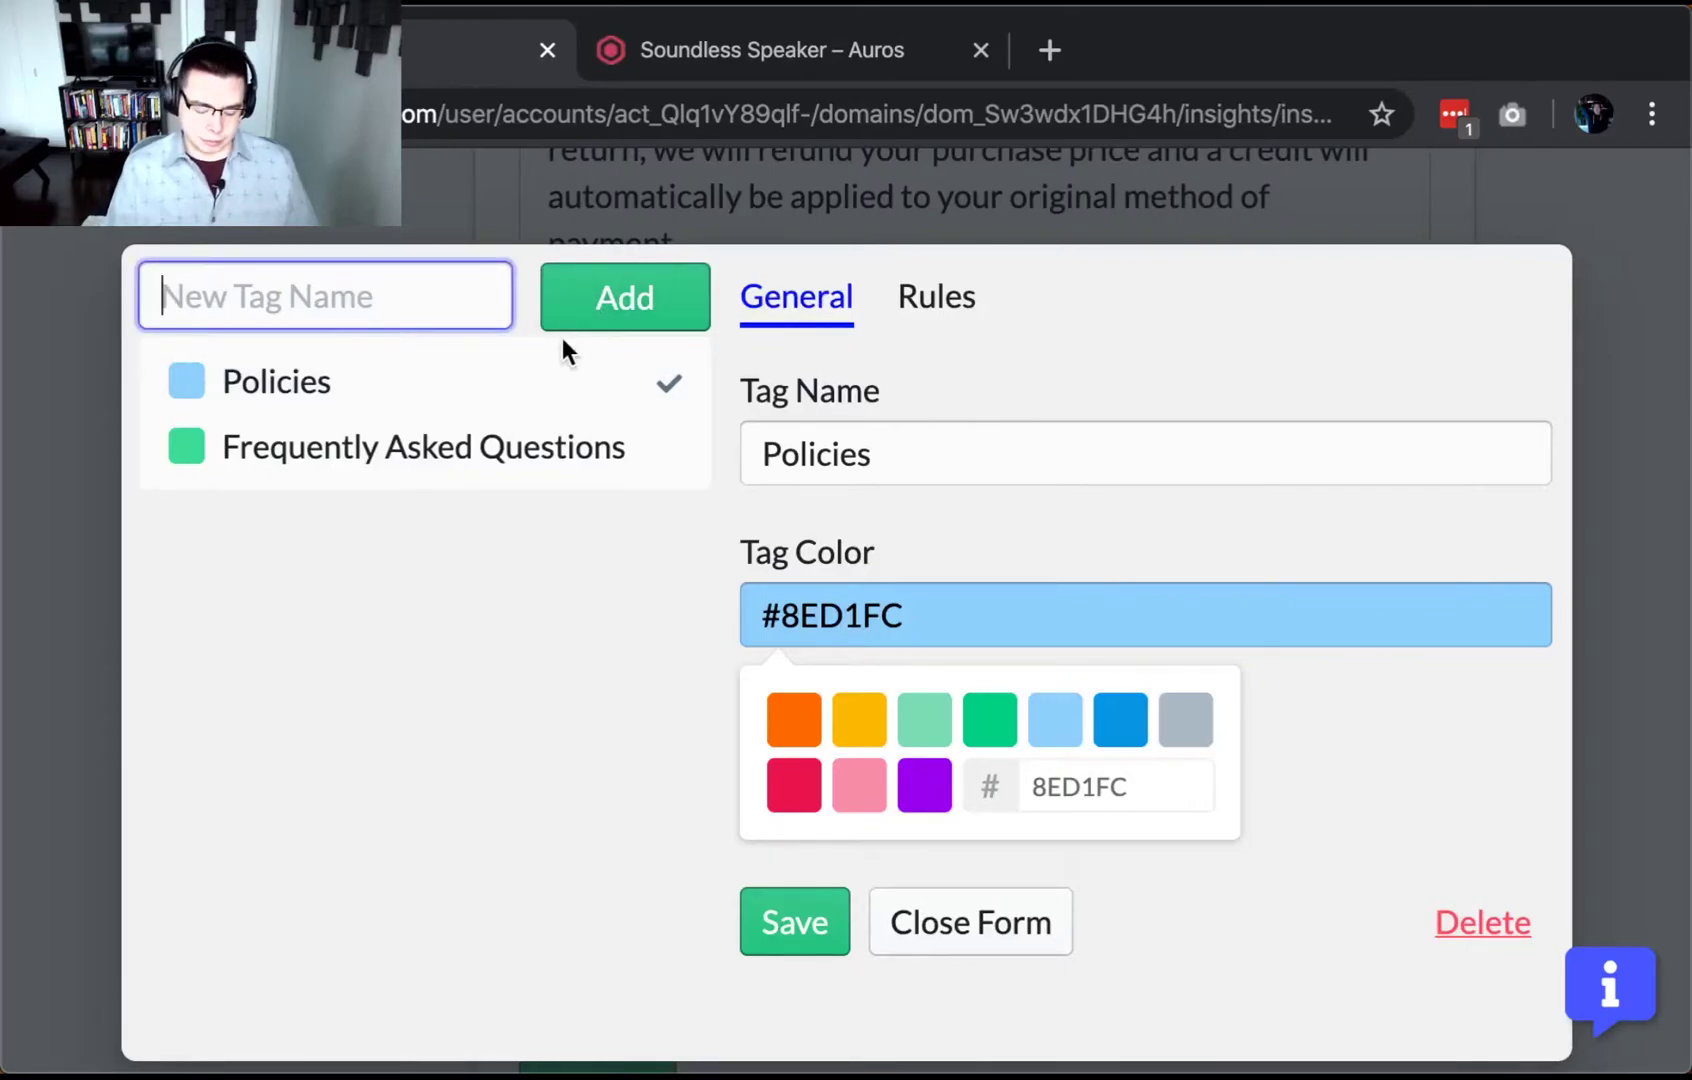
{"action": "type", "text": "About t"}
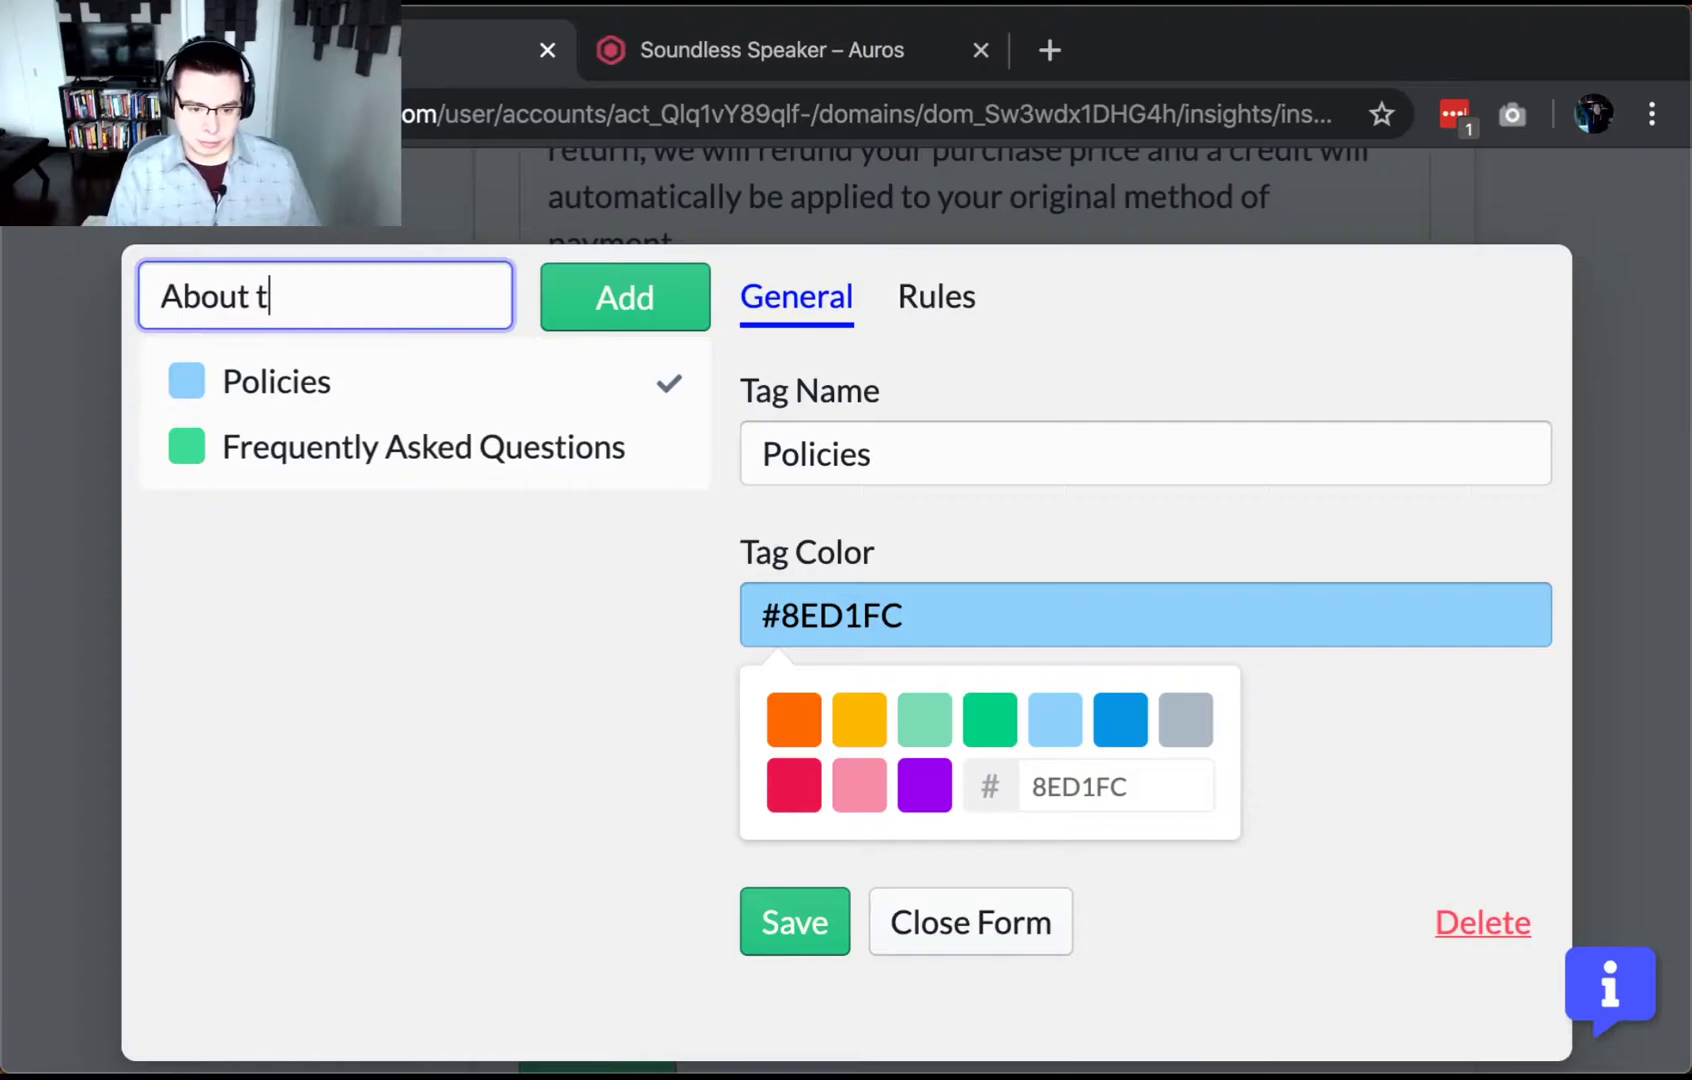
{"action": "type", "text": "he speaker"}
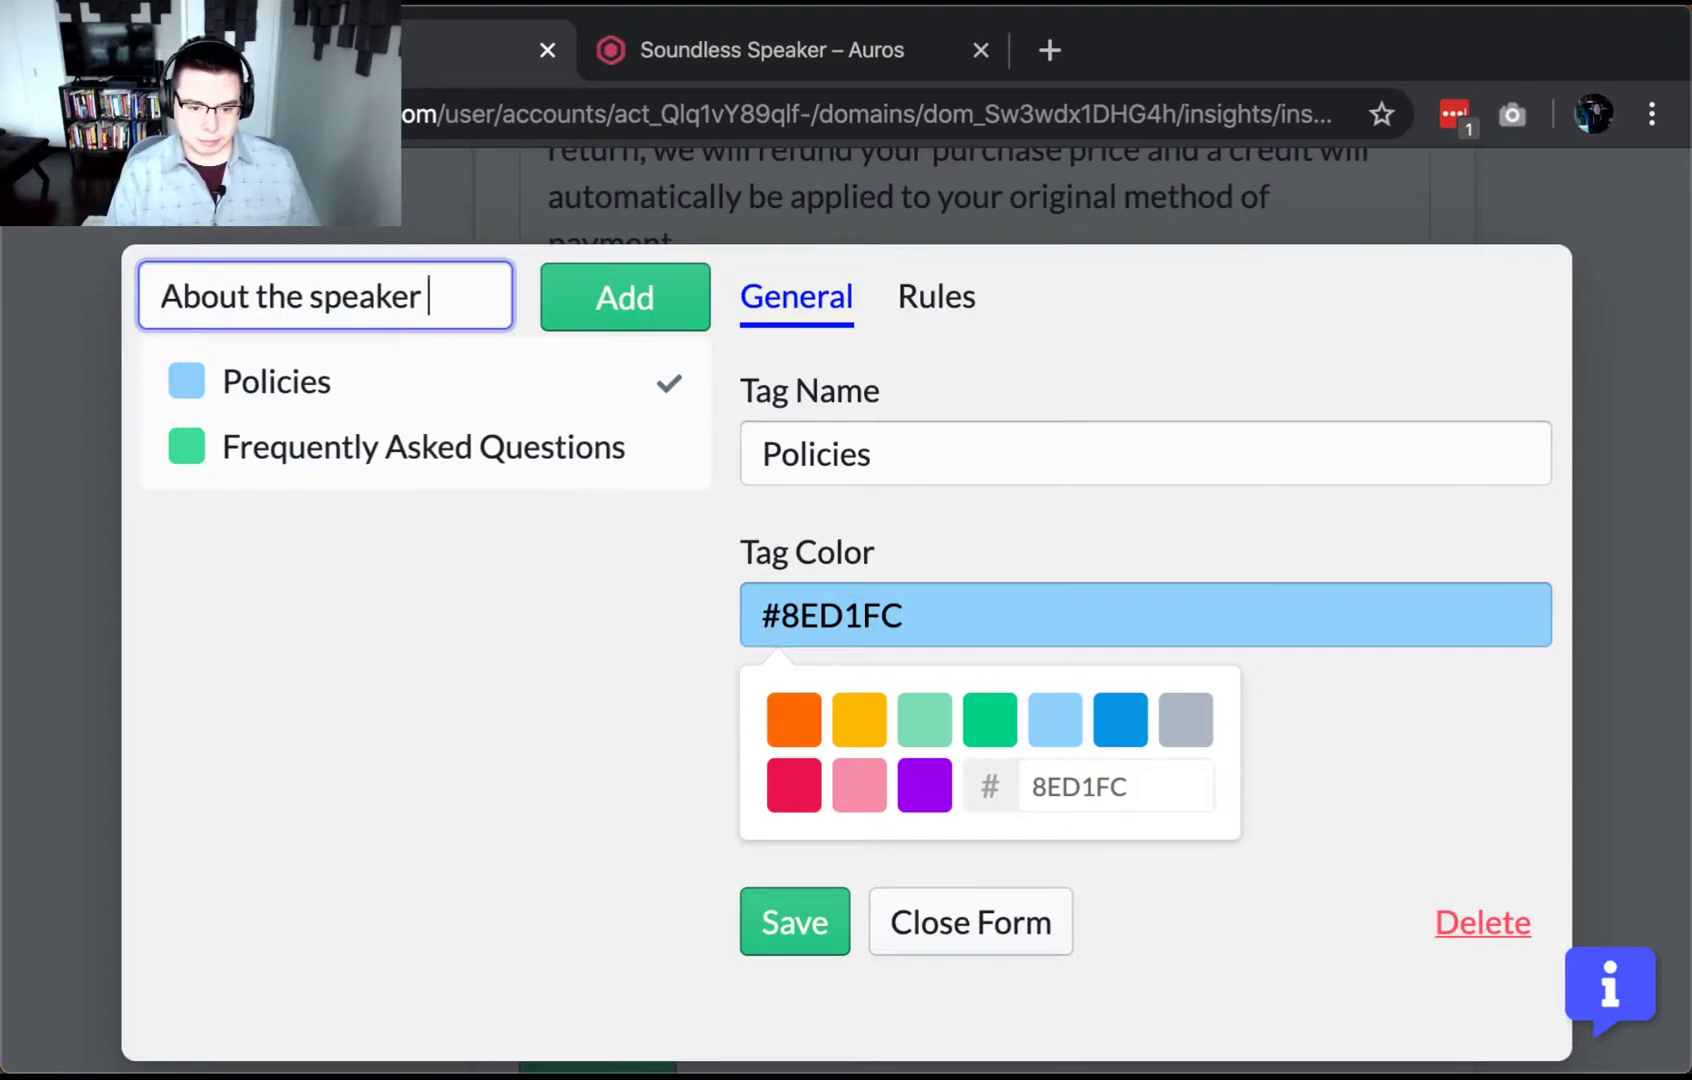
{"action": "left_click", "coordinate": [632, 302]}
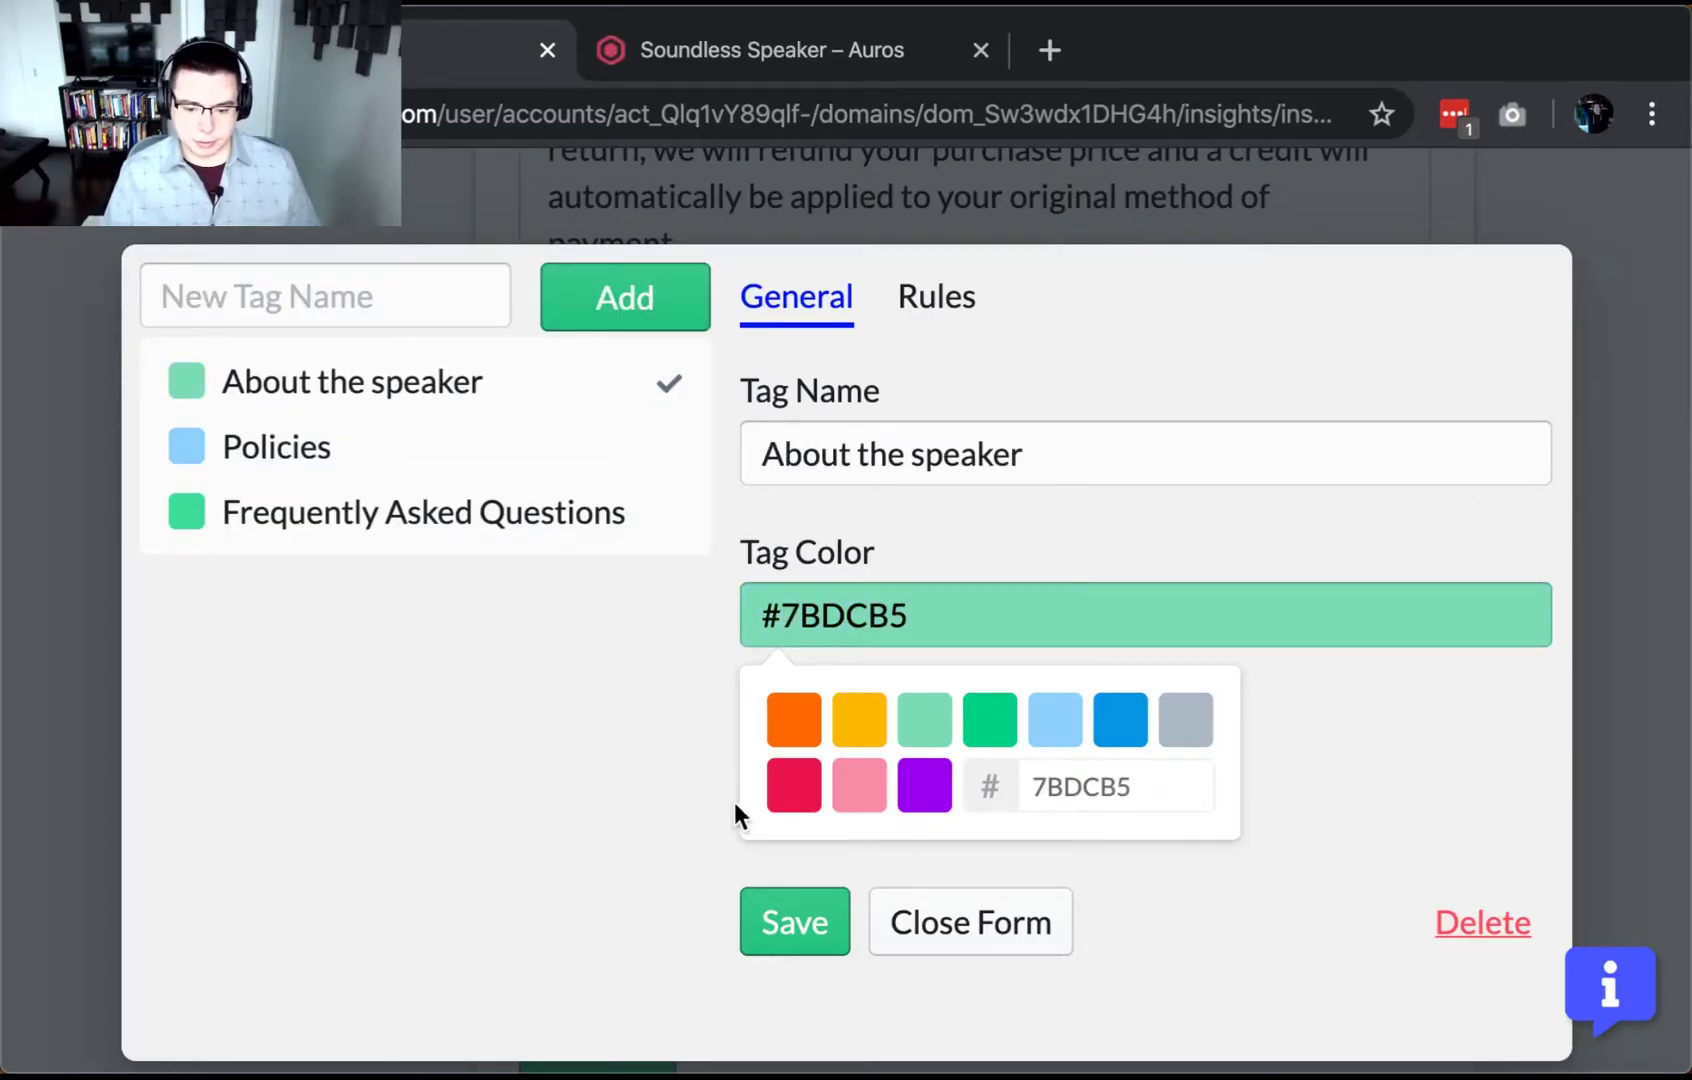
{"action": "left_click", "coordinate": [757, 927]}
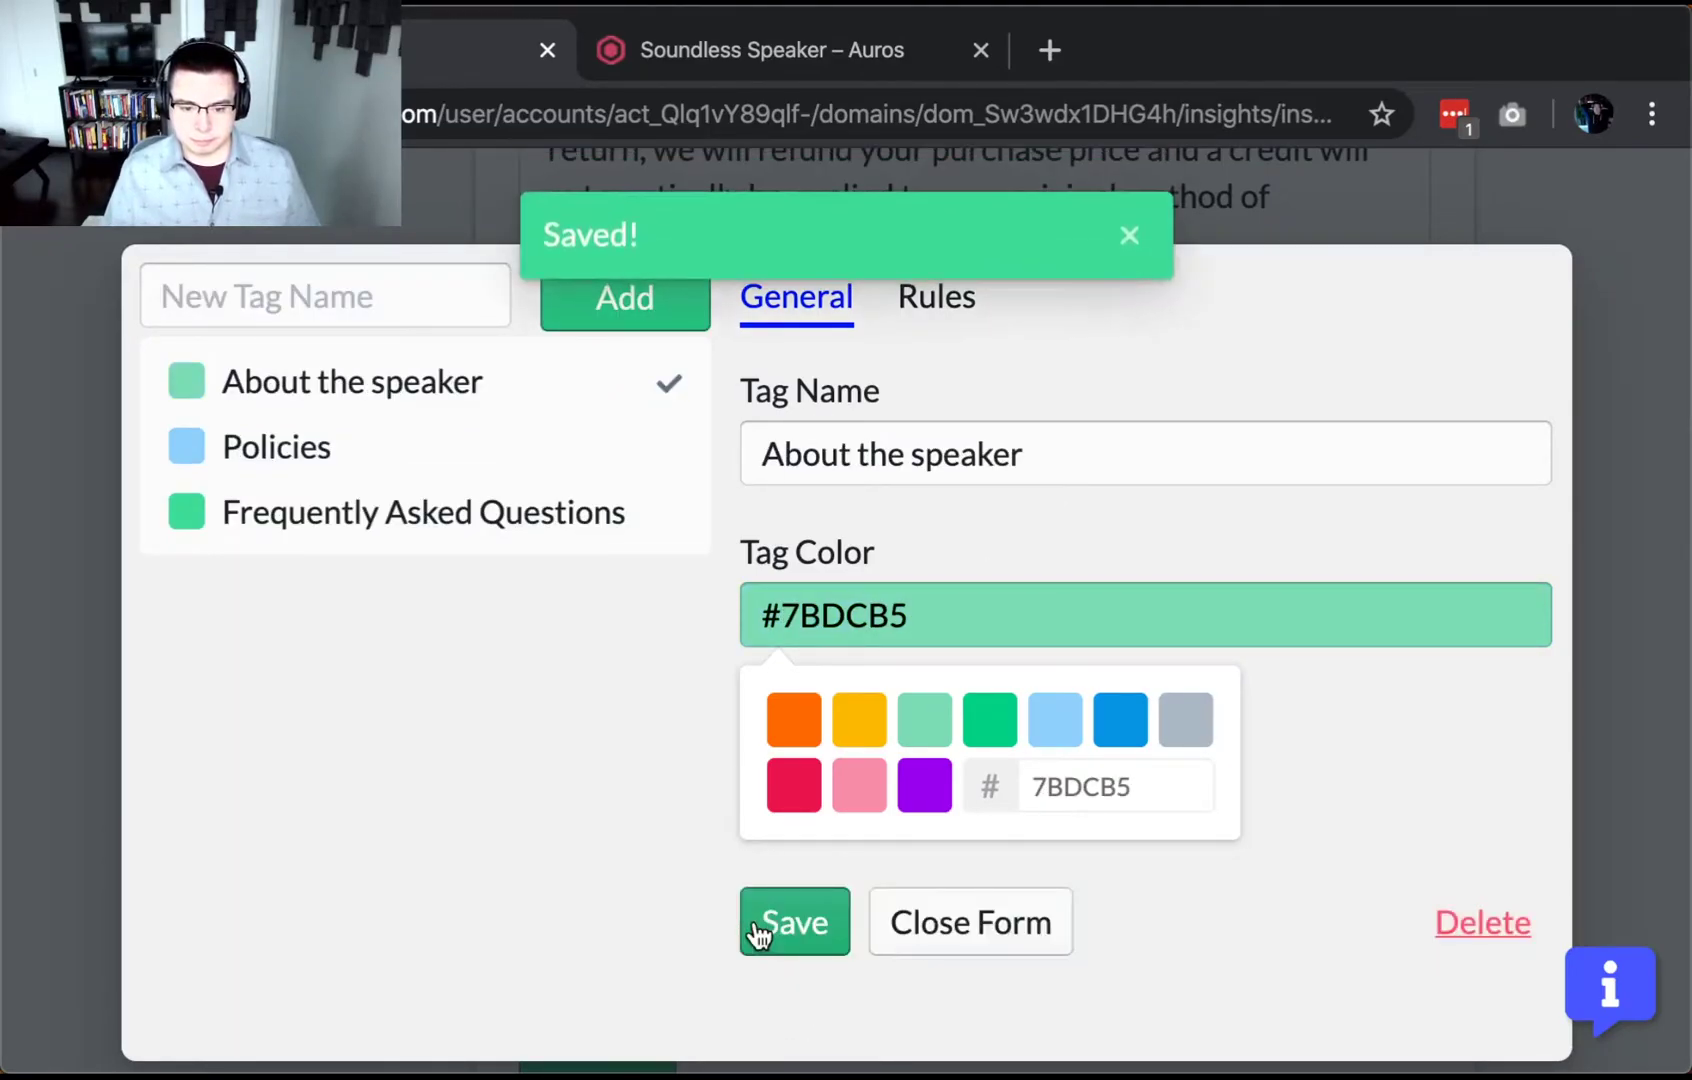
{"action": "left_click", "coordinate": [1003, 942]}
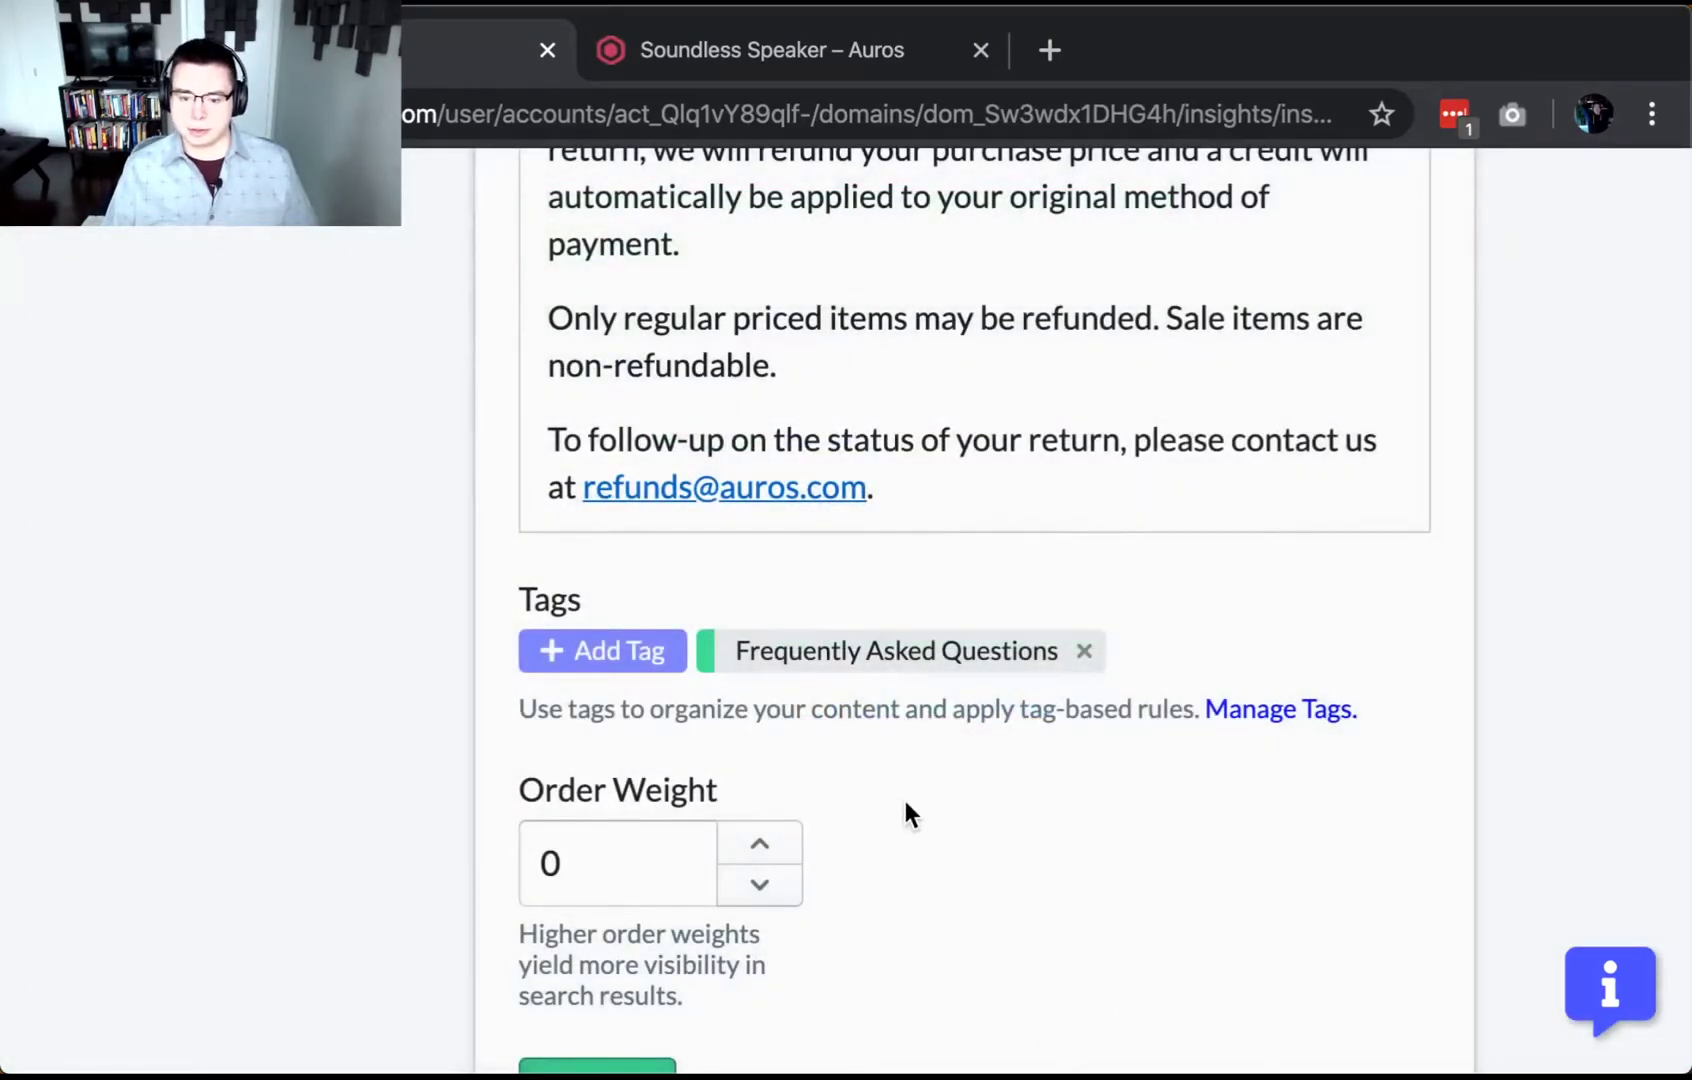
Try to add the Policies tag to the Refund policy insight and return to the insights list.
{"action": "left_click", "coordinate": [580, 662]}
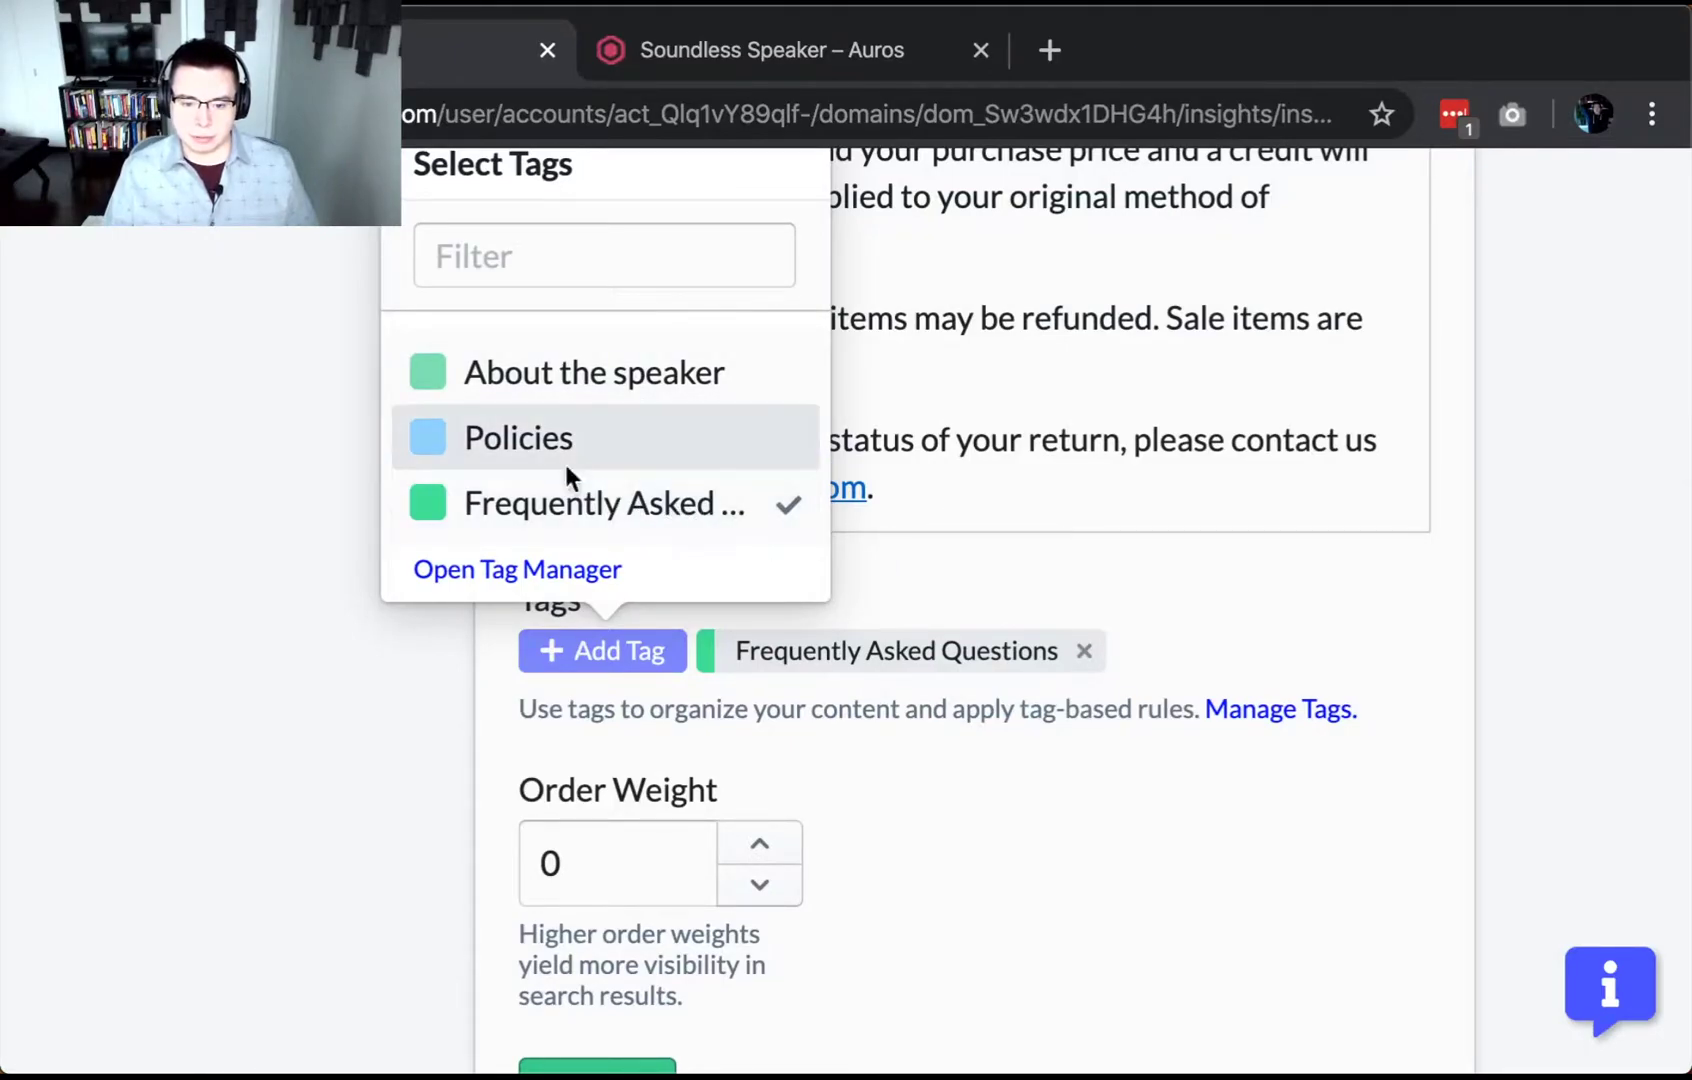
{"action": "left_click", "coordinate": [598, 455]}
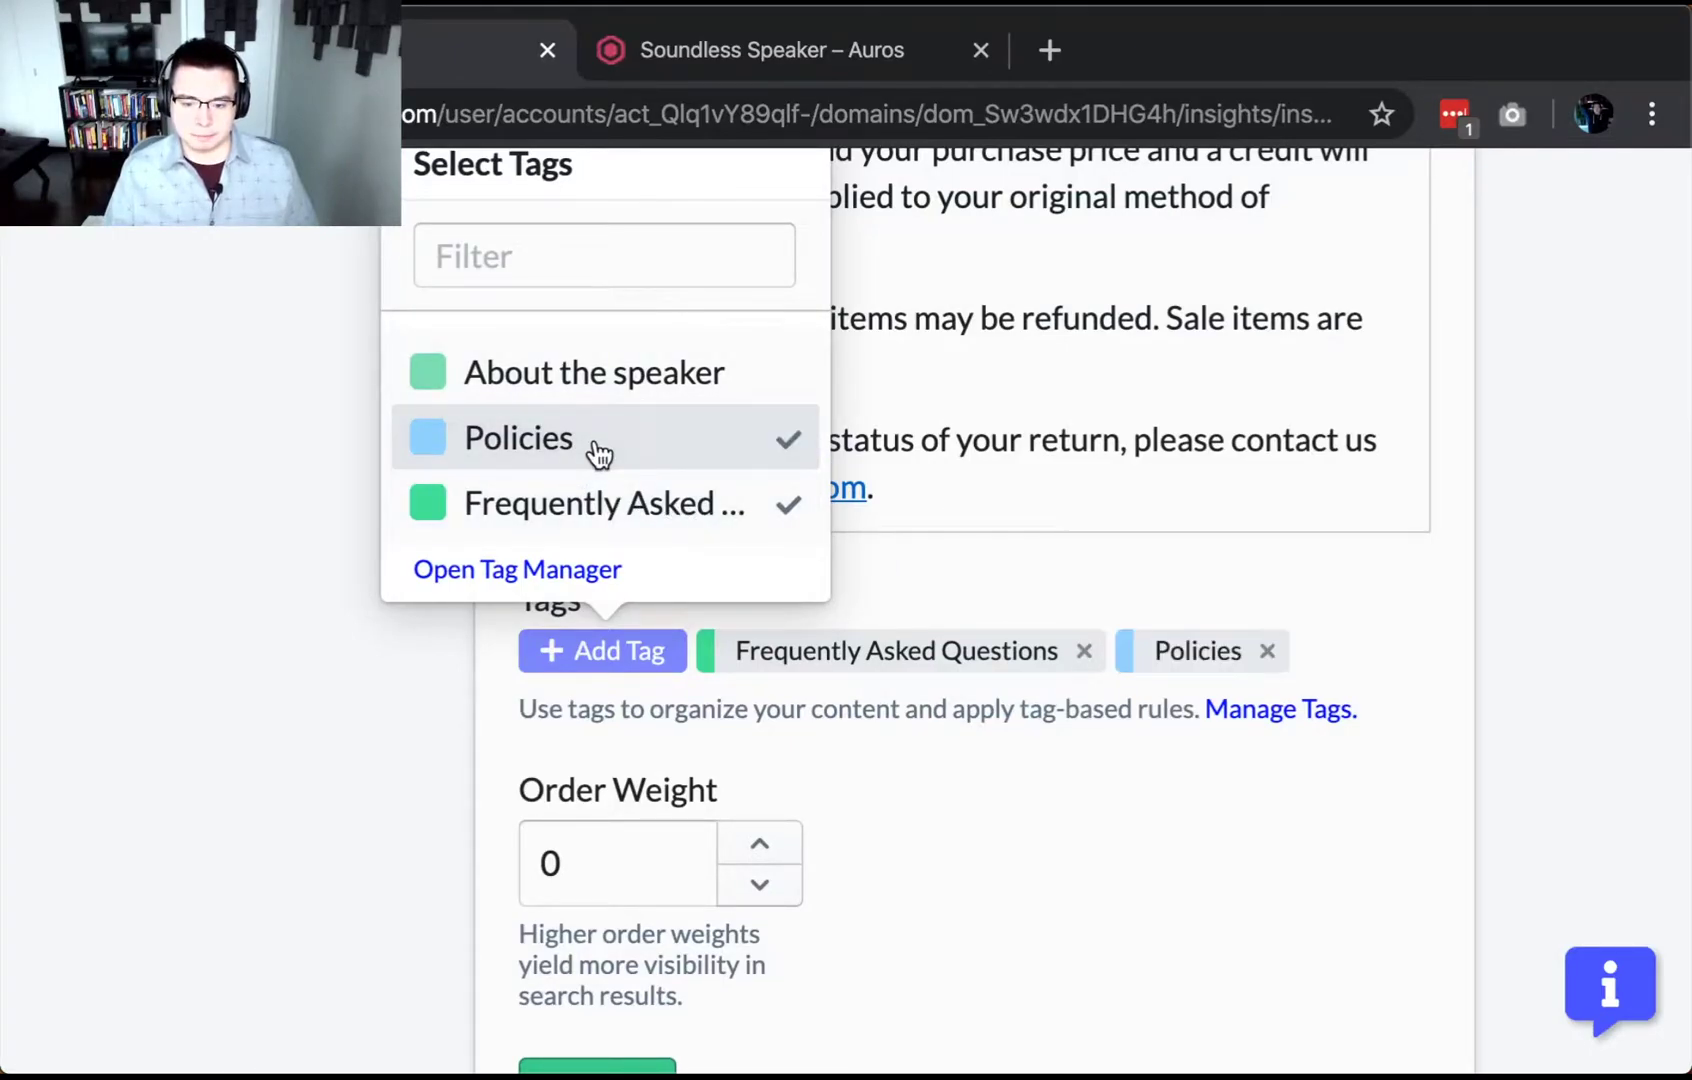
{"action": "left_click", "coordinate": [966, 755]}
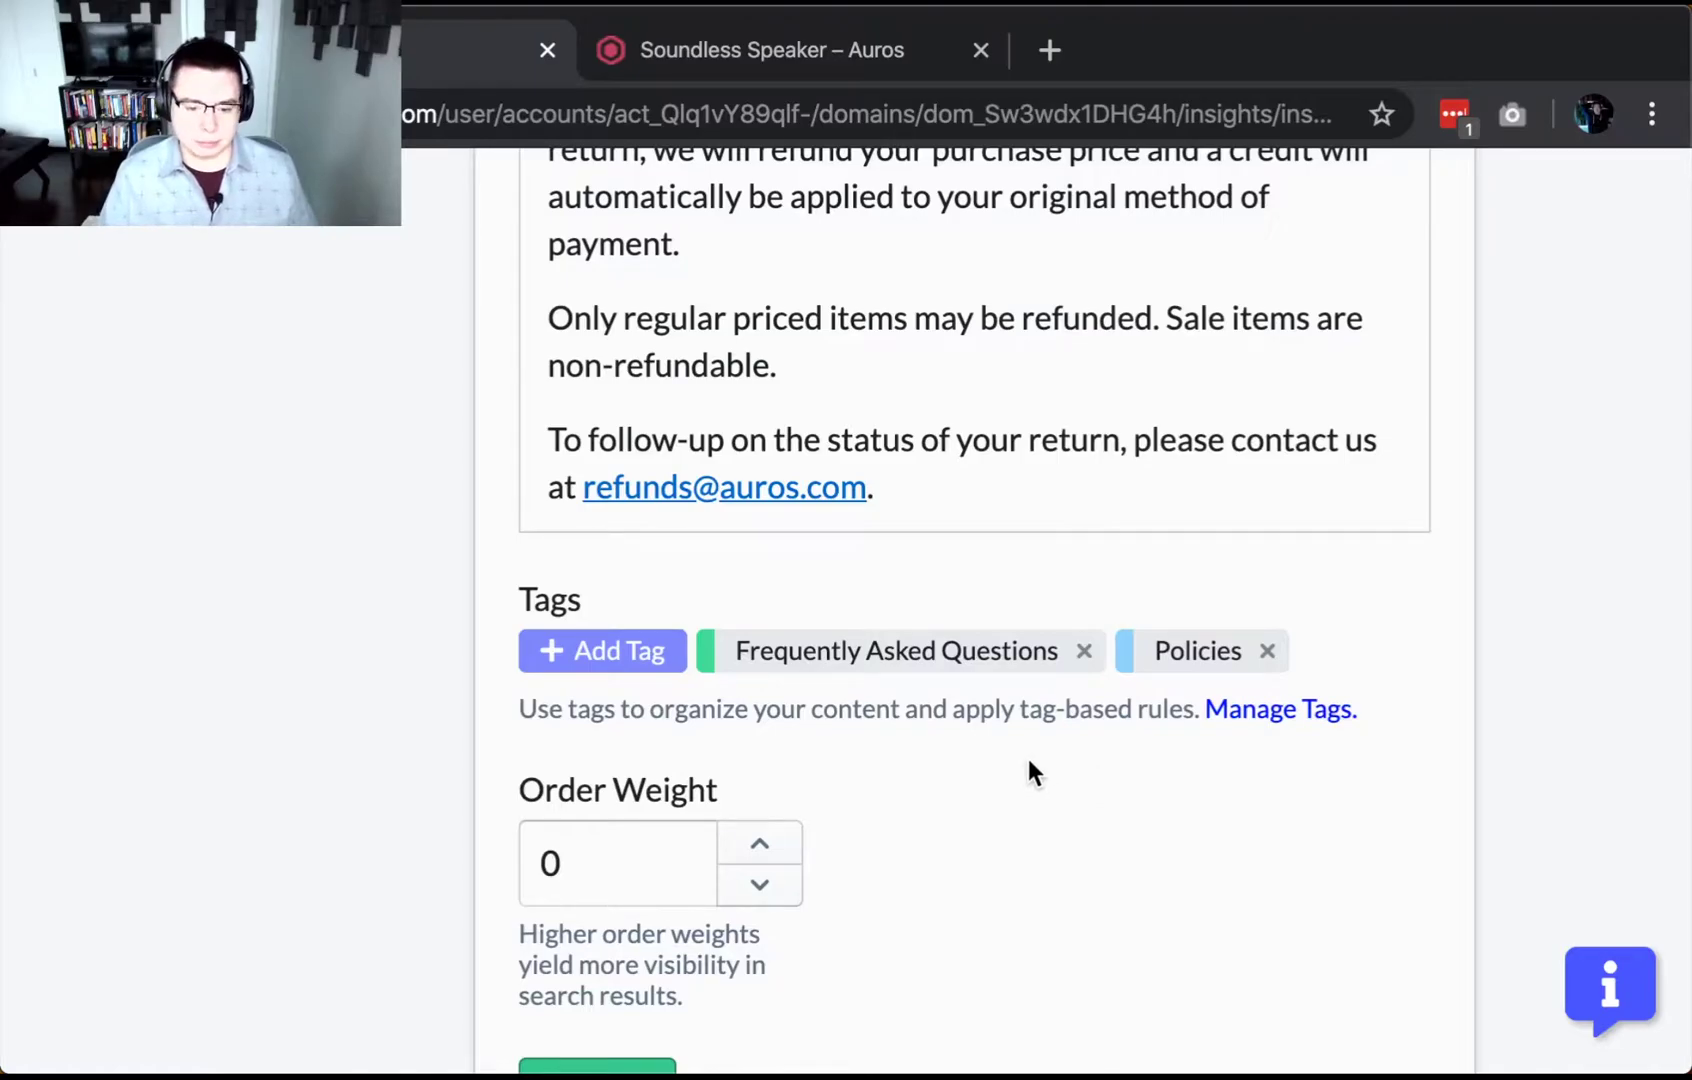
{"action": "scroll", "coordinate": [1020, 790], "scroll_direction": "up", "scroll_amount": 2}
{"action": "scroll", "coordinate": [1019, 788], "scroll_direction": "down", "scroll_amount": 1}
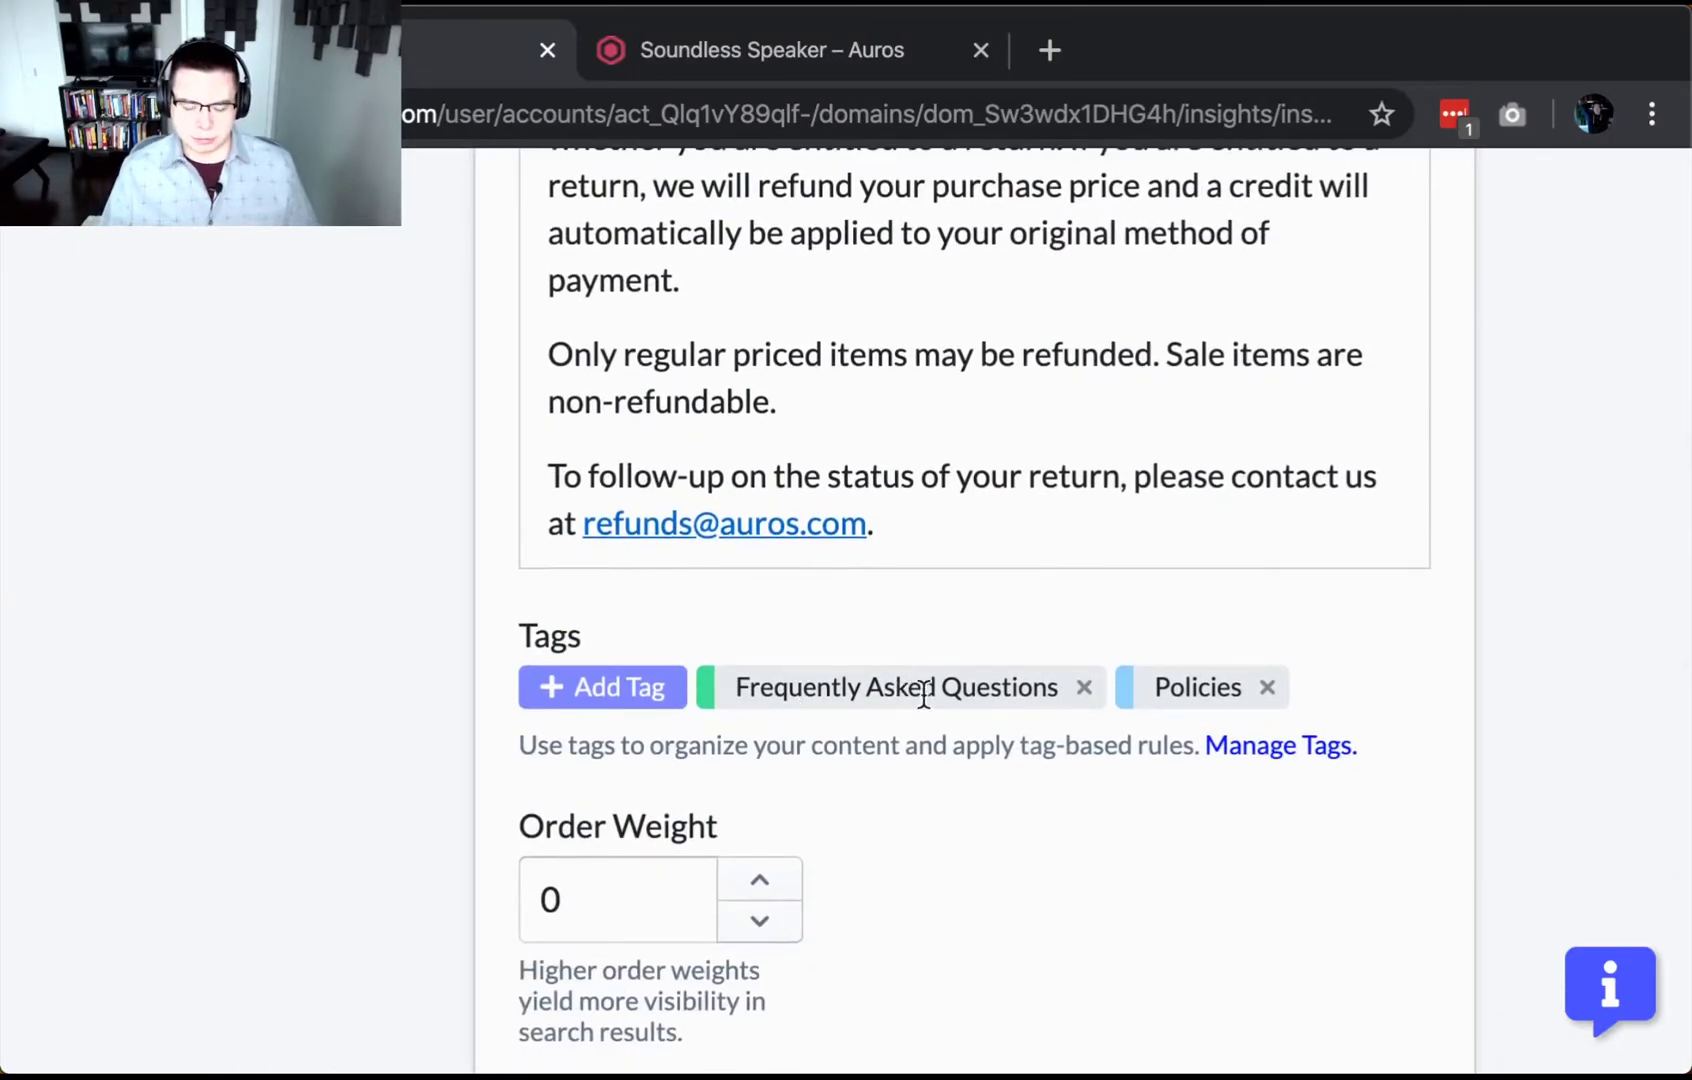
{"action": "scroll", "coordinate": [927, 718], "scroll_direction": "up", "scroll_amount": 15}
{"action": "scroll", "coordinate": [846, 718], "scroll_direction": "down", "scroll_amount": 1}
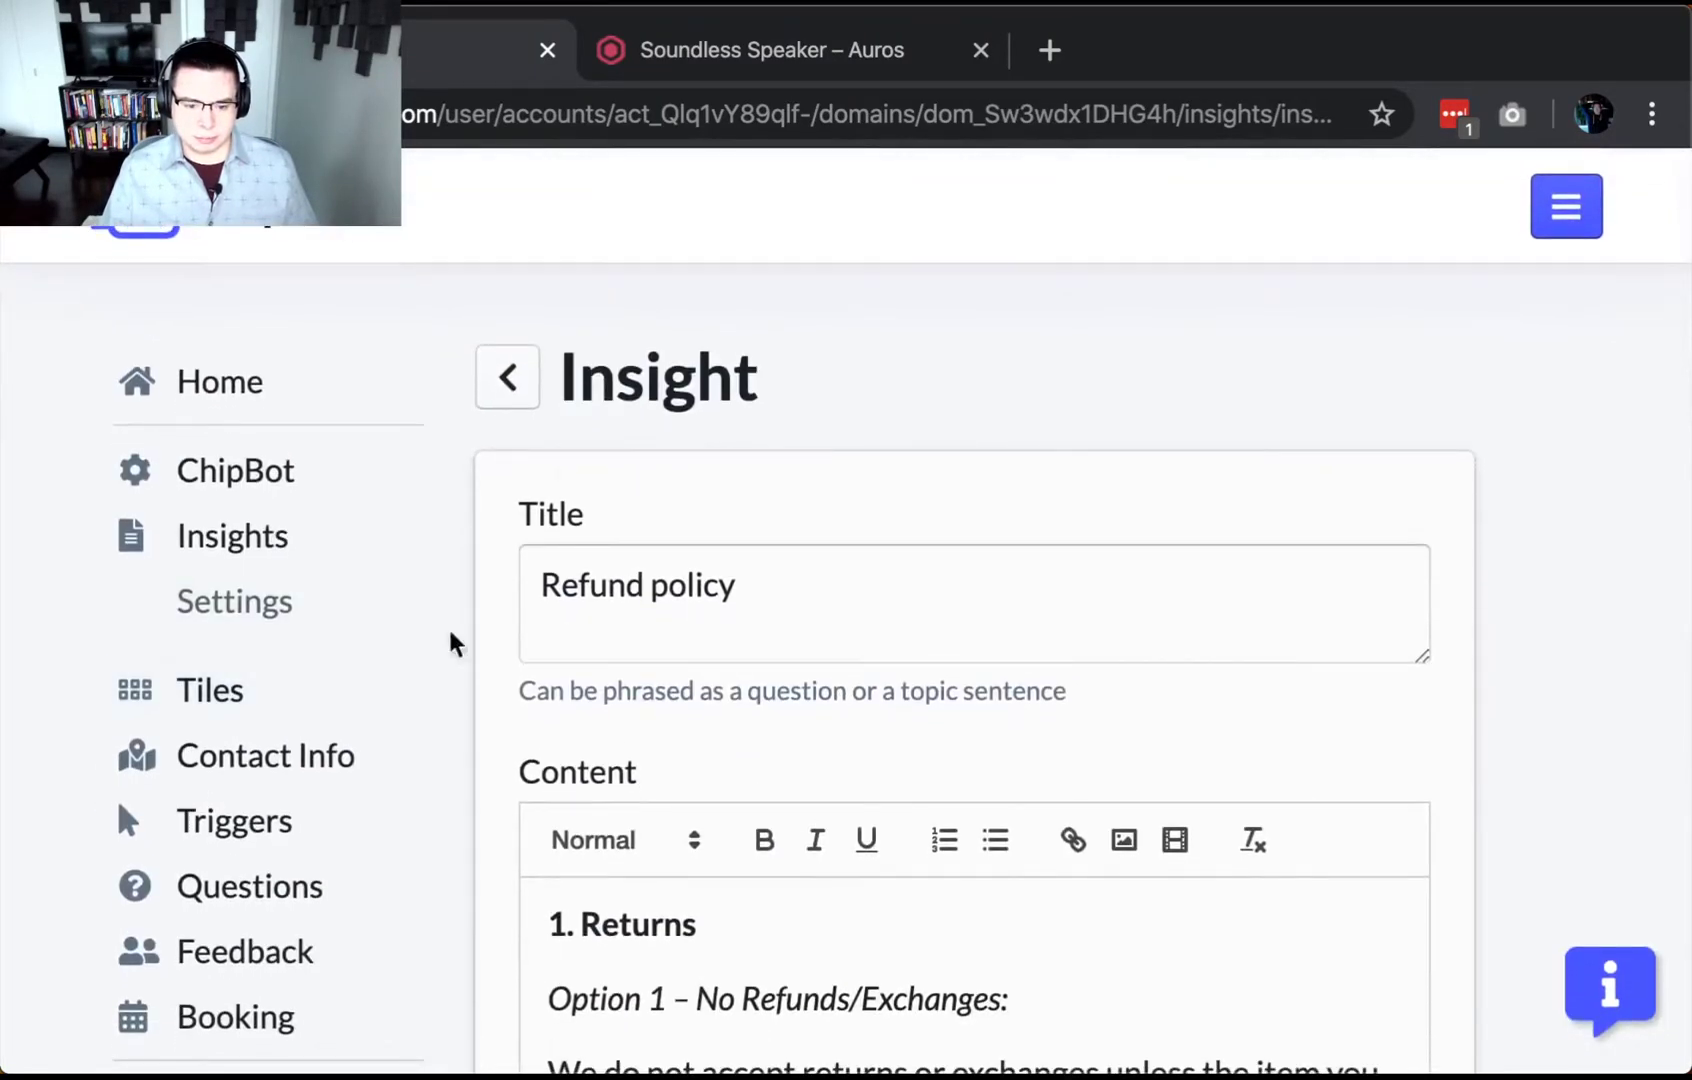
{"action": "left_click", "coordinate": [490, 392]}
Add the Policies tag to the Shipping and Shipping Costs insight and save it.
{"action": "scroll", "coordinate": [805, 690], "scroll_direction": "down", "scroll_amount": 10}
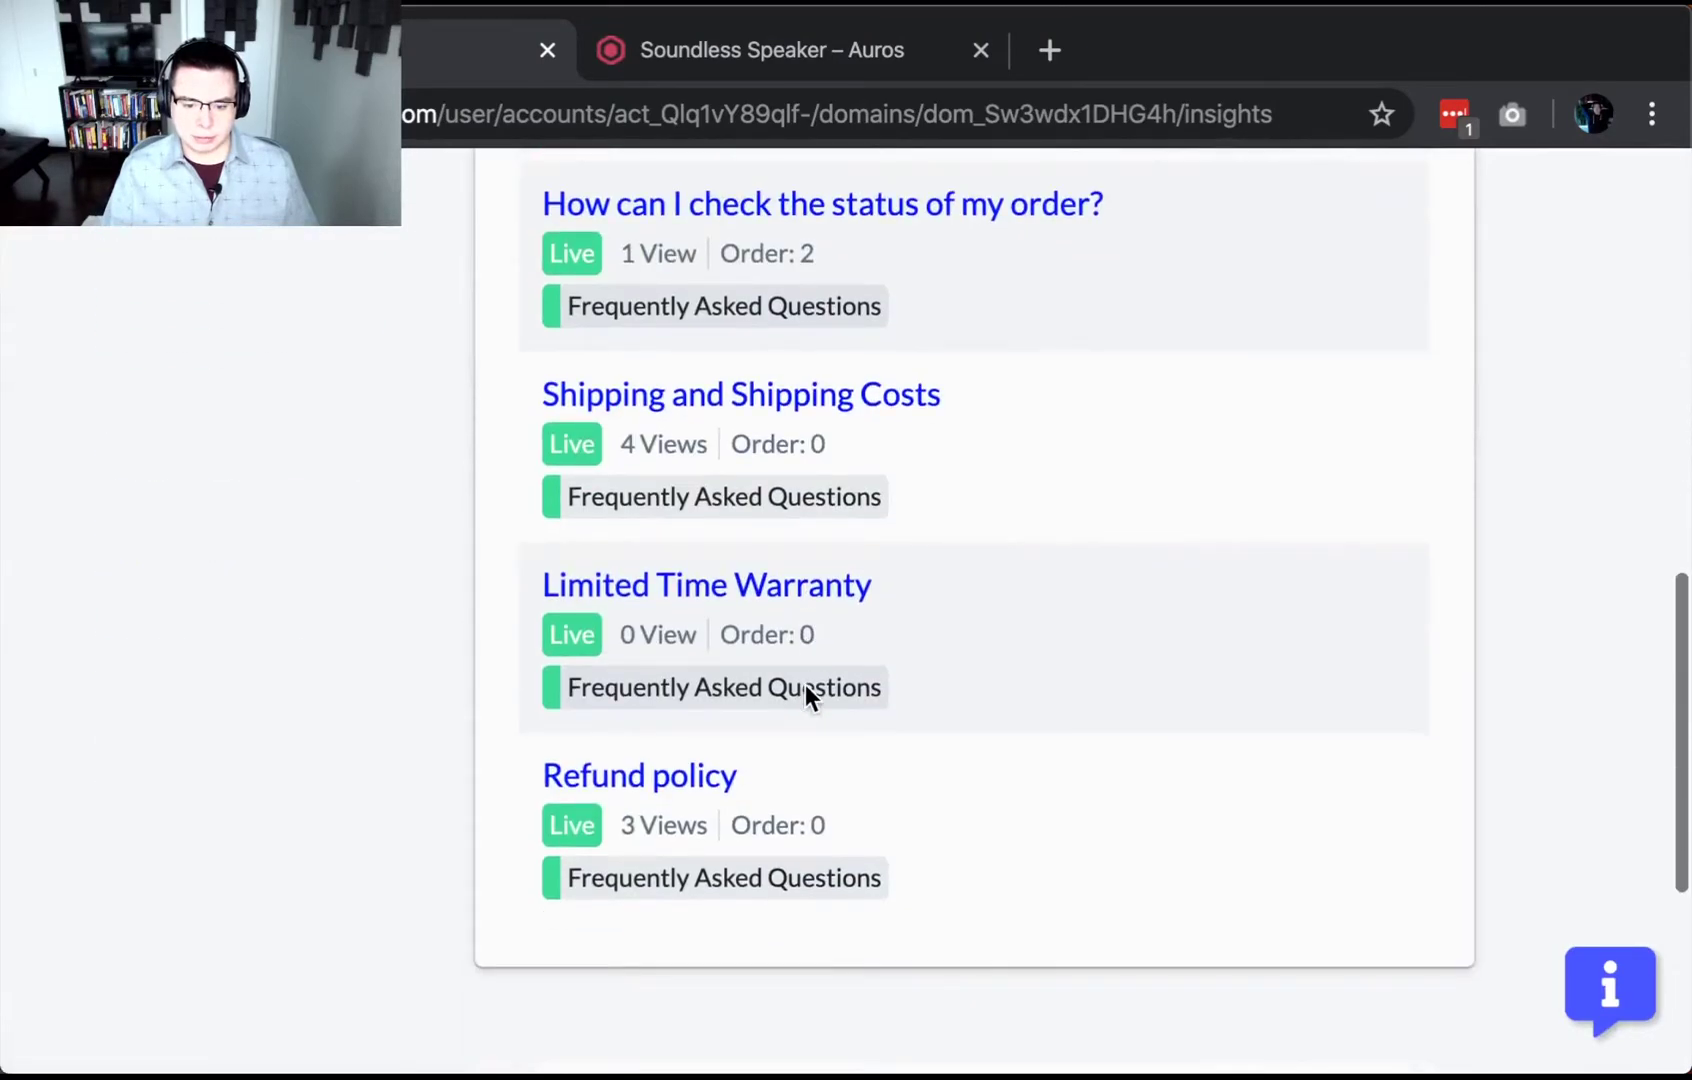
{"action": "left_click", "coordinate": [890, 403]}
{"action": "scroll", "coordinate": [672, 630], "scroll_direction": "down", "scroll_amount": 10}
{"action": "scroll", "coordinate": [672, 627], "scroll_direction": "up", "scroll_amount": 3}
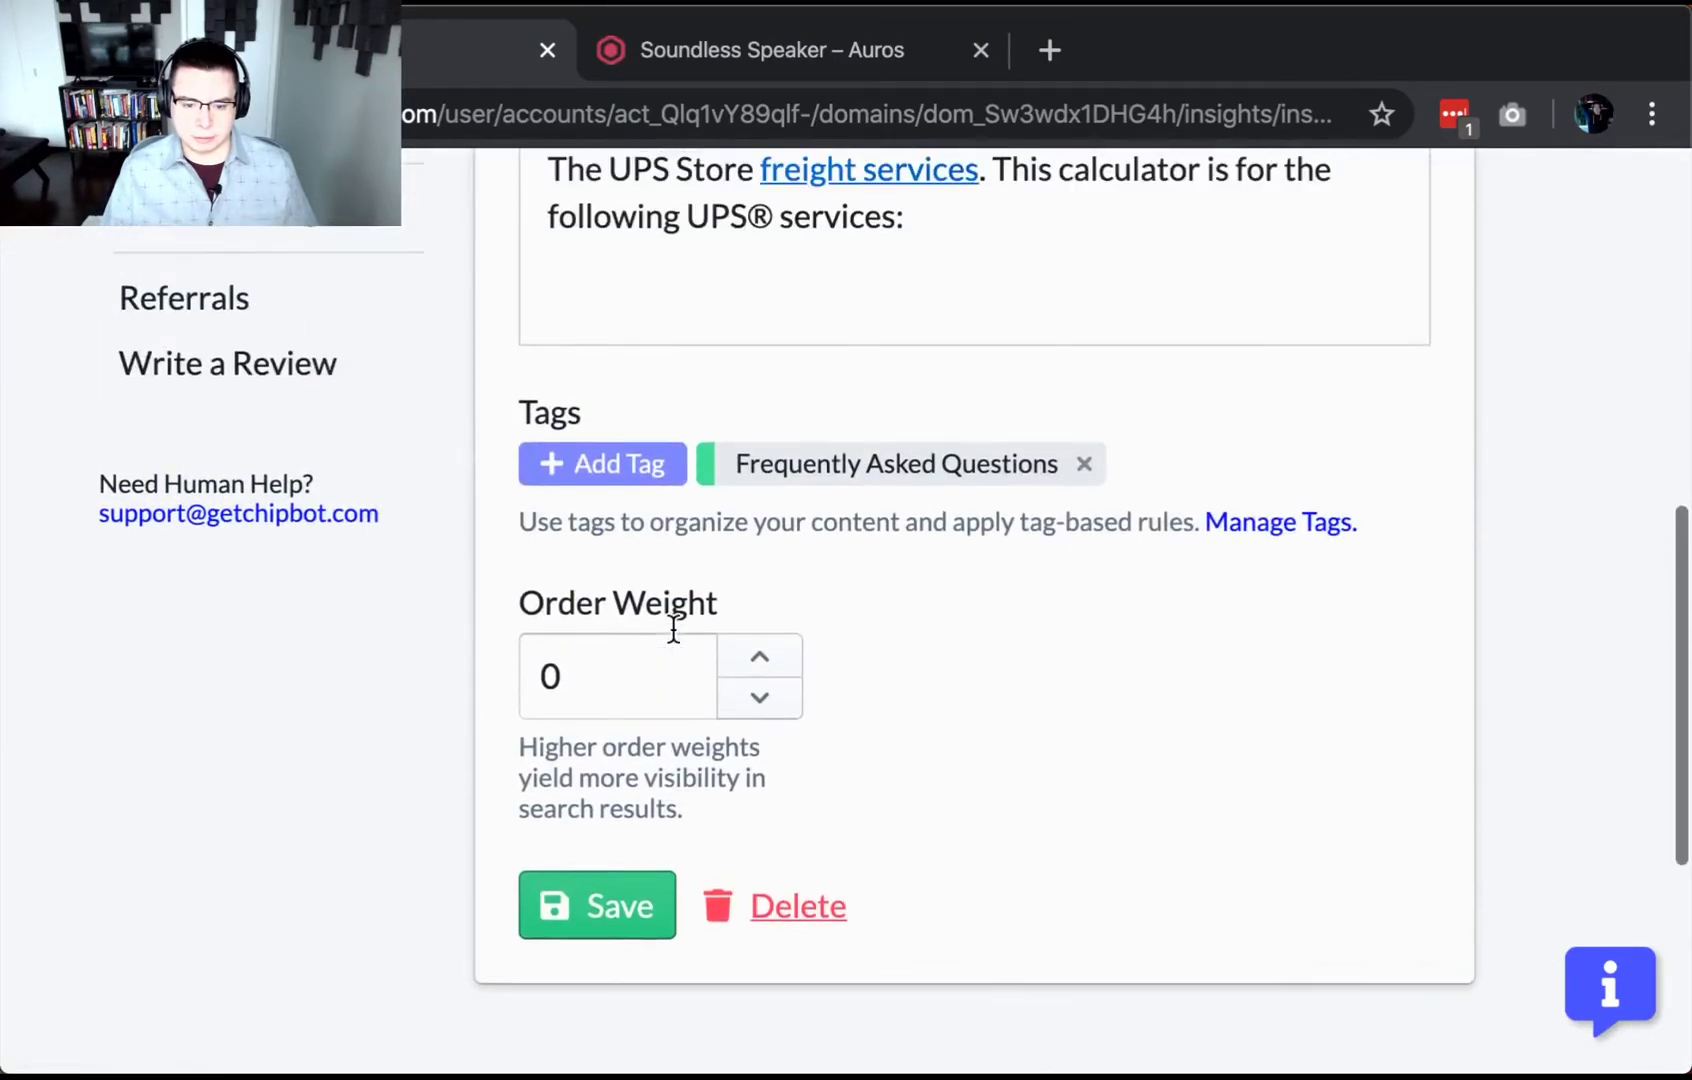
{"action": "left_click", "coordinate": [622, 463]}
{"action": "scroll", "coordinate": [510, 363], "scroll_direction": "up", "scroll_amount": 2}
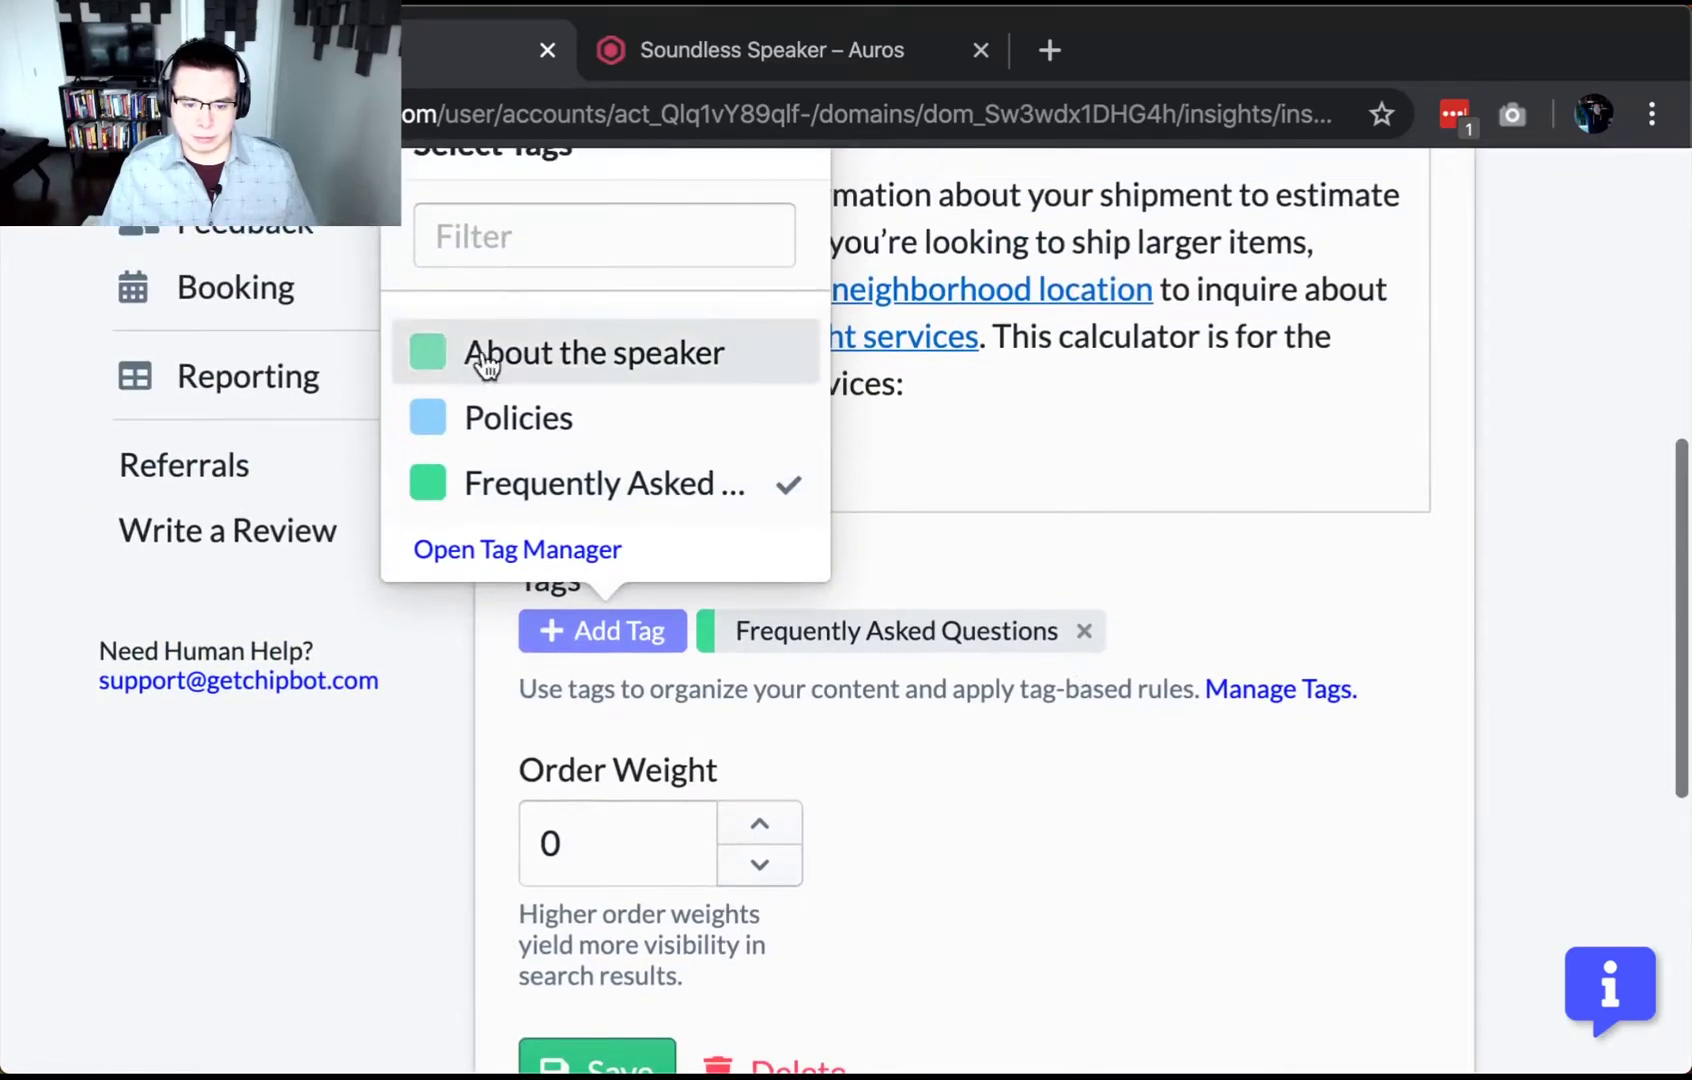
{"action": "left_click", "coordinate": [567, 424]}
{"action": "left_click", "coordinate": [861, 785]}
{"action": "left_click", "coordinate": [560, 1058]}
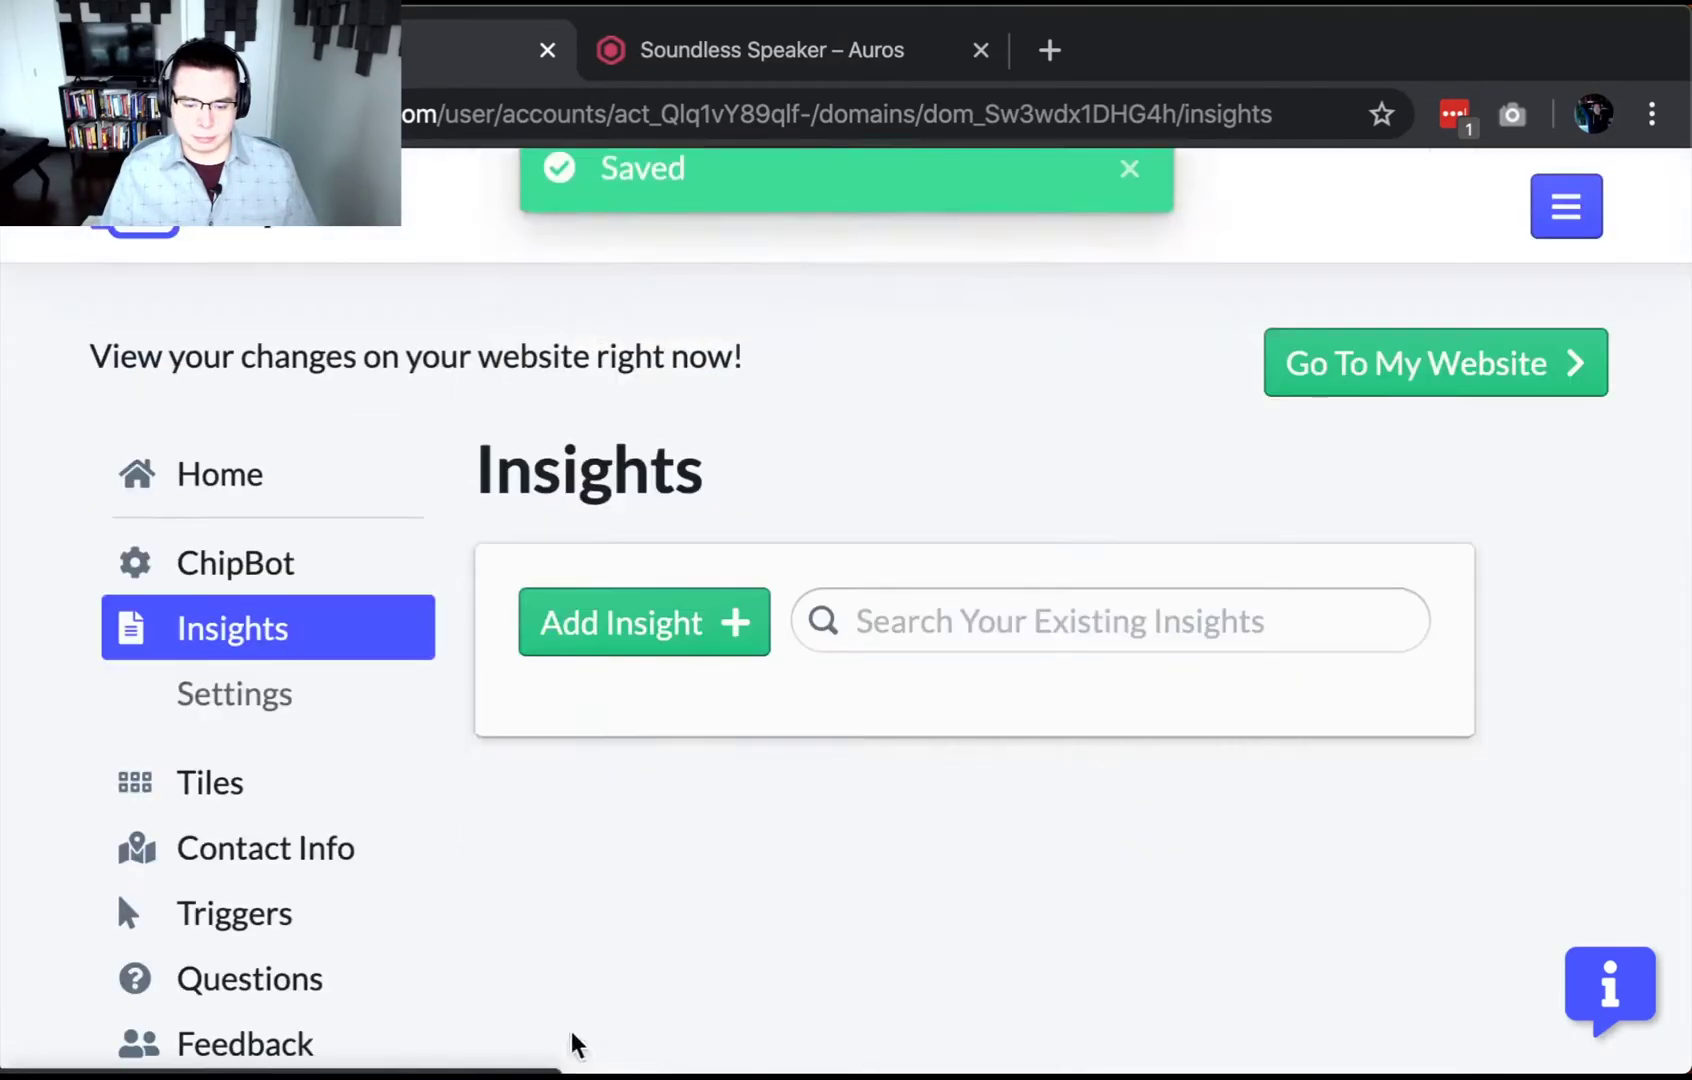
Reopen the Refund policy insight from the list, assign it the Policies tag and save it.
{"action": "scroll", "coordinate": [707, 785], "scroll_direction": "down", "scroll_amount": 3}
{"action": "scroll", "coordinate": [707, 787], "scroll_direction": "down", "scroll_amount": 10}
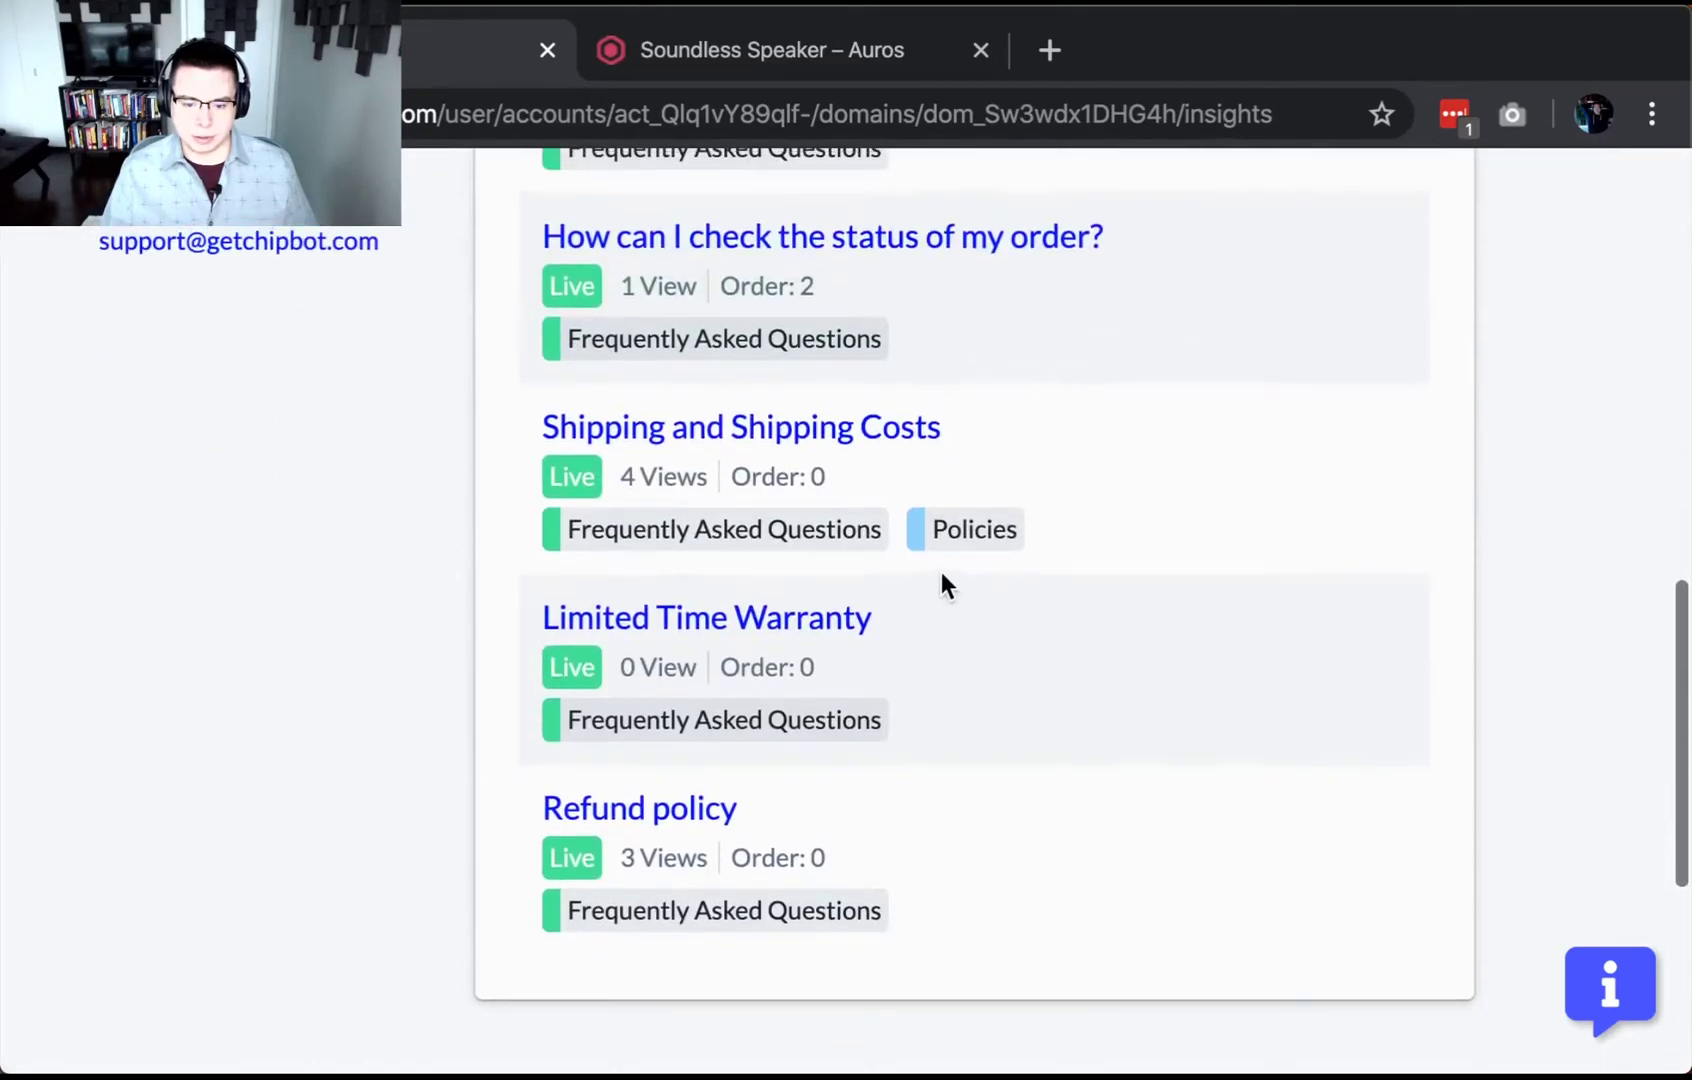
{"action": "left_click_drag", "start_coordinate": [1012, 532], "coordinate": [541, 530]}
{"action": "left_click", "coordinate": [1020, 574]}
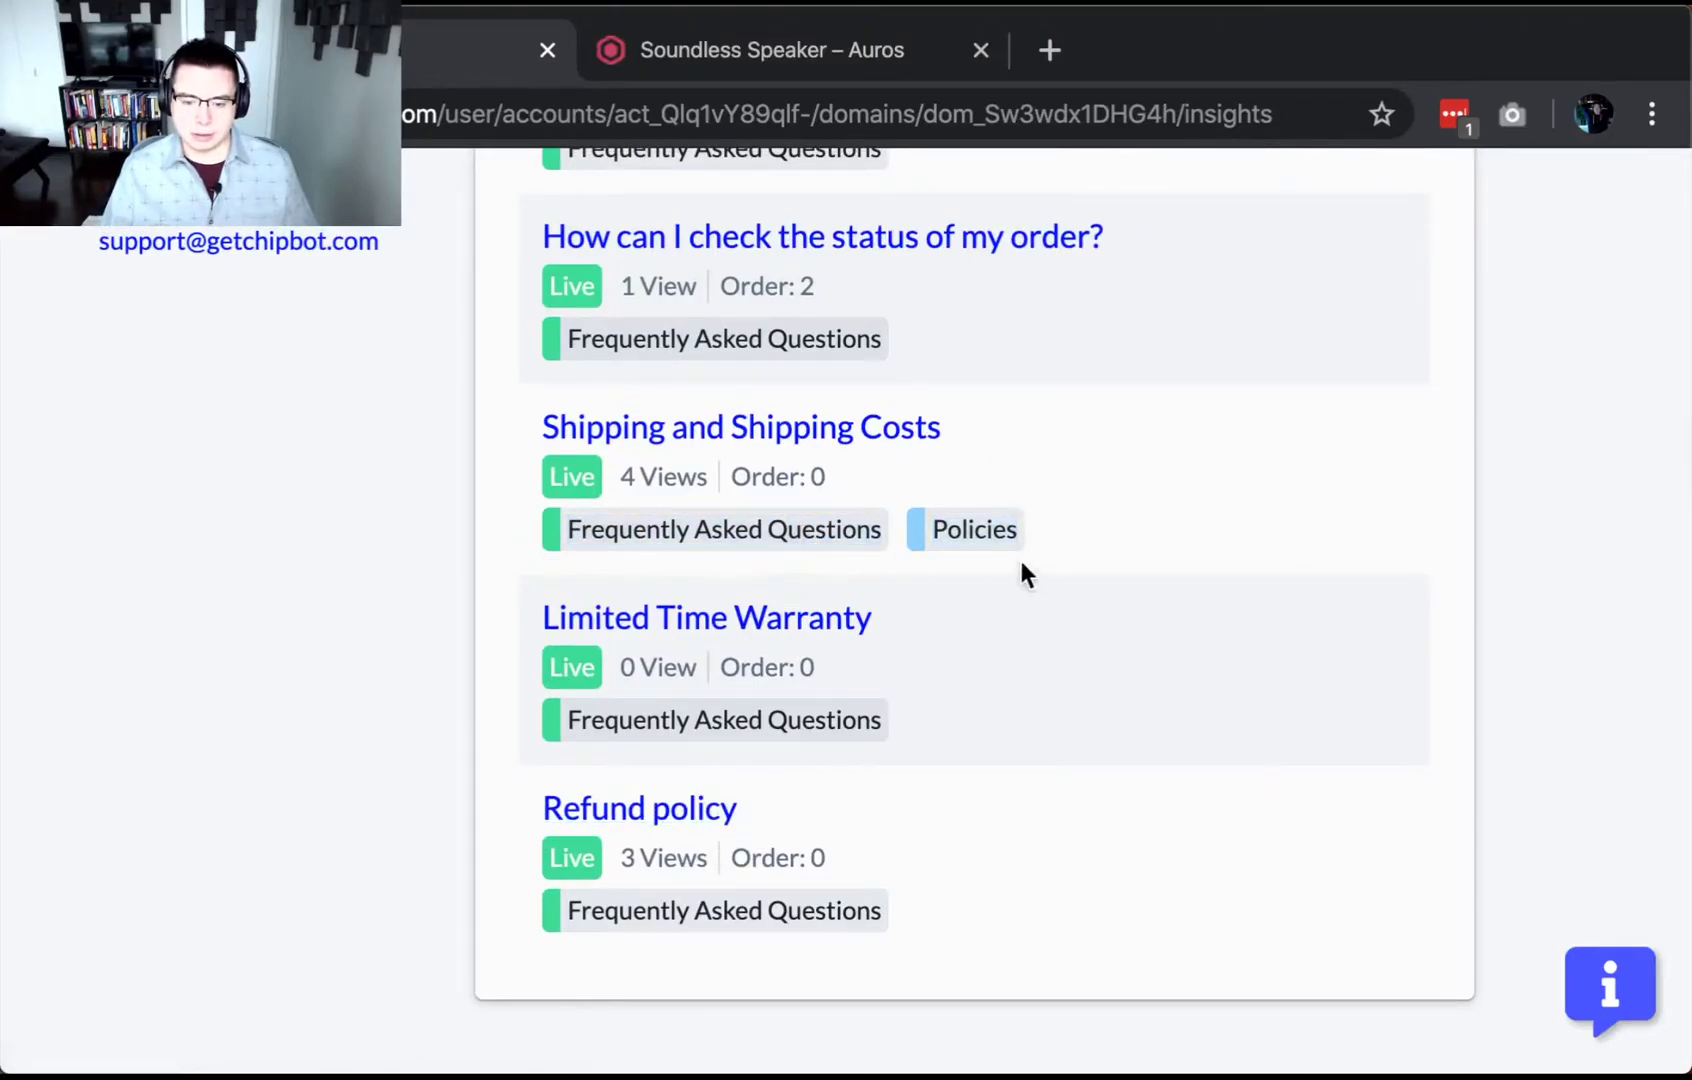
{"action": "left_click", "coordinate": [680, 808]}
{"action": "scroll", "coordinate": [723, 744], "scroll_direction": "down", "scroll_amount": 10}
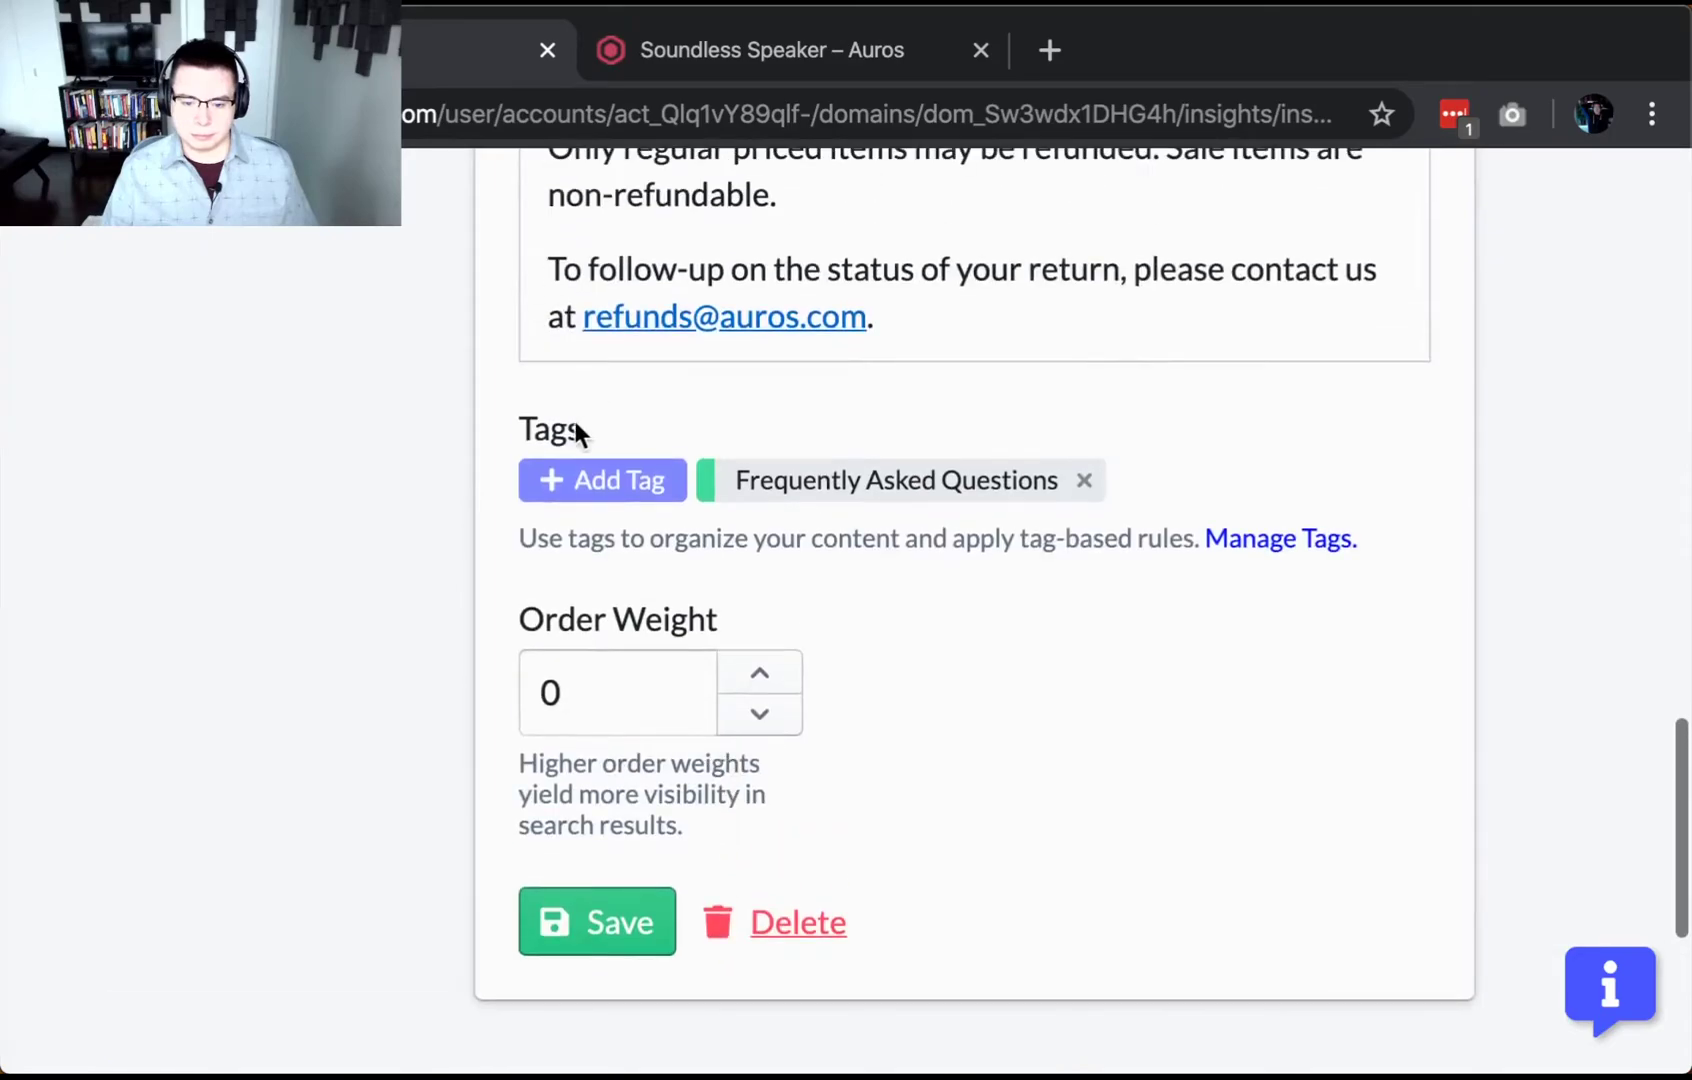
{"action": "left_click", "coordinate": [602, 480]}
{"action": "left_click", "coordinate": [625, 285]}
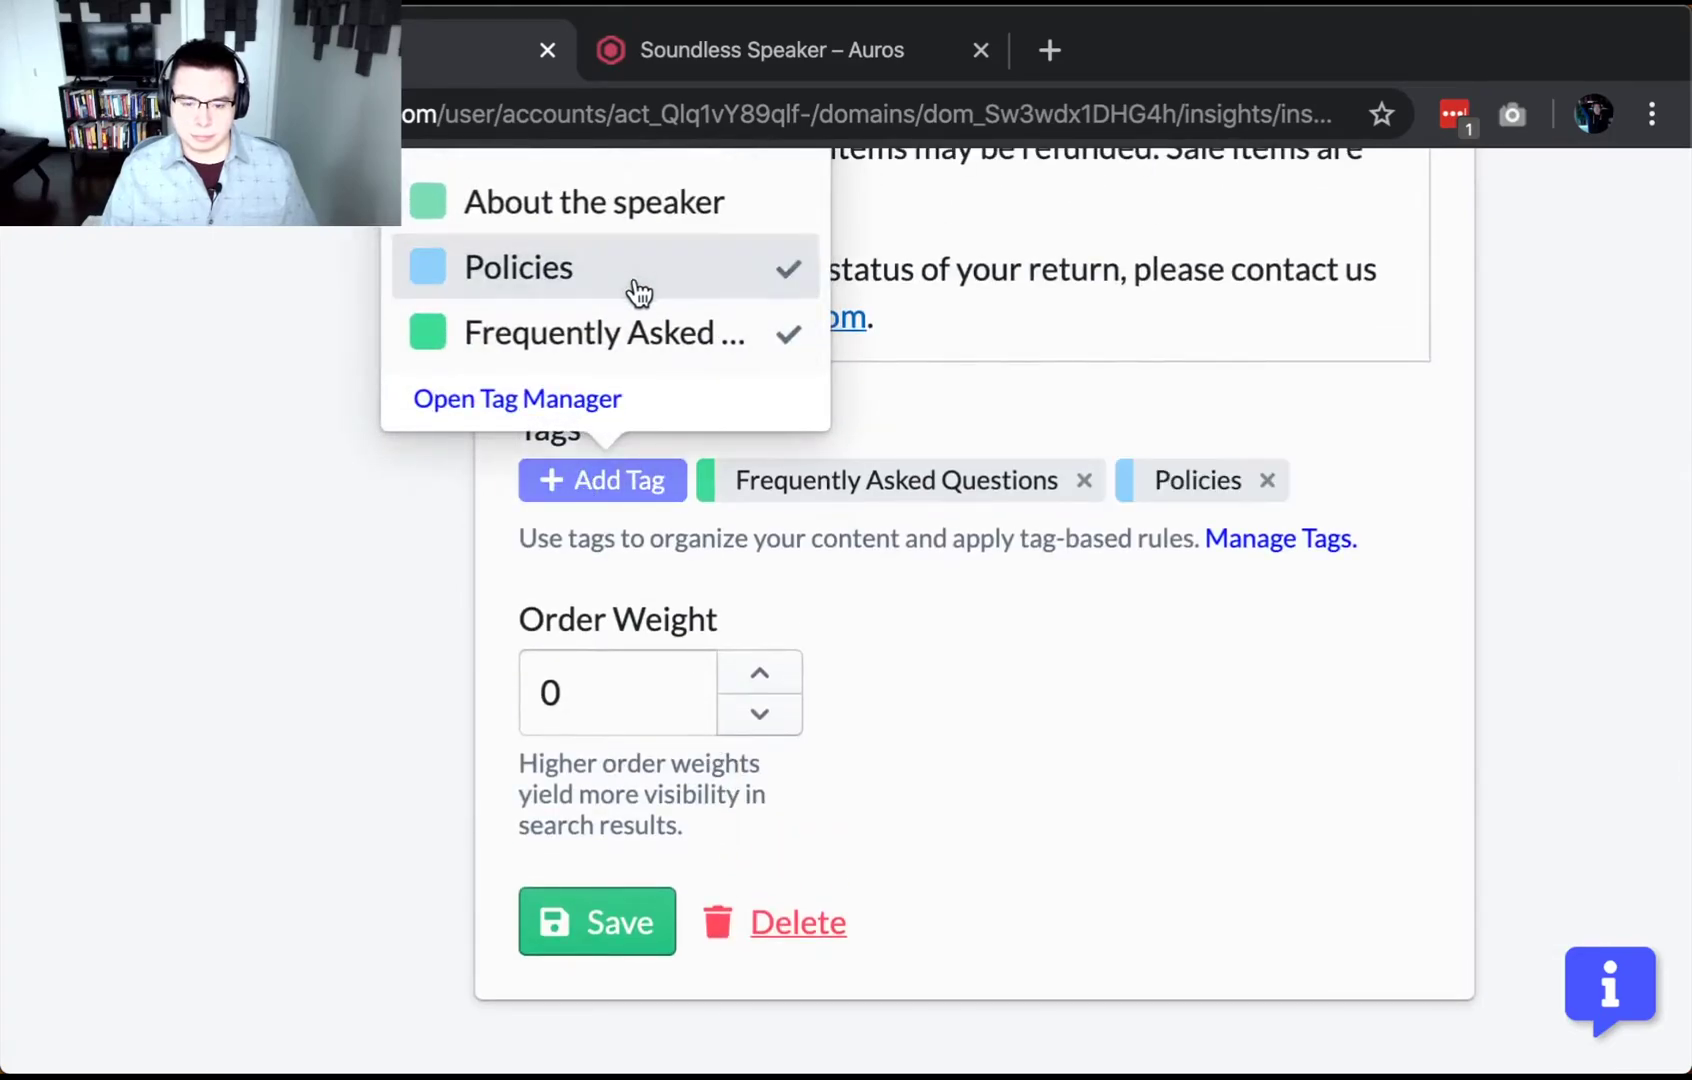
{"action": "scroll", "coordinate": [1072, 880], "scroll_direction": "up", "scroll_amount": 2}
{"action": "left_click", "coordinate": [1069, 879]}
{"action": "left_click", "coordinate": [593, 1042]}
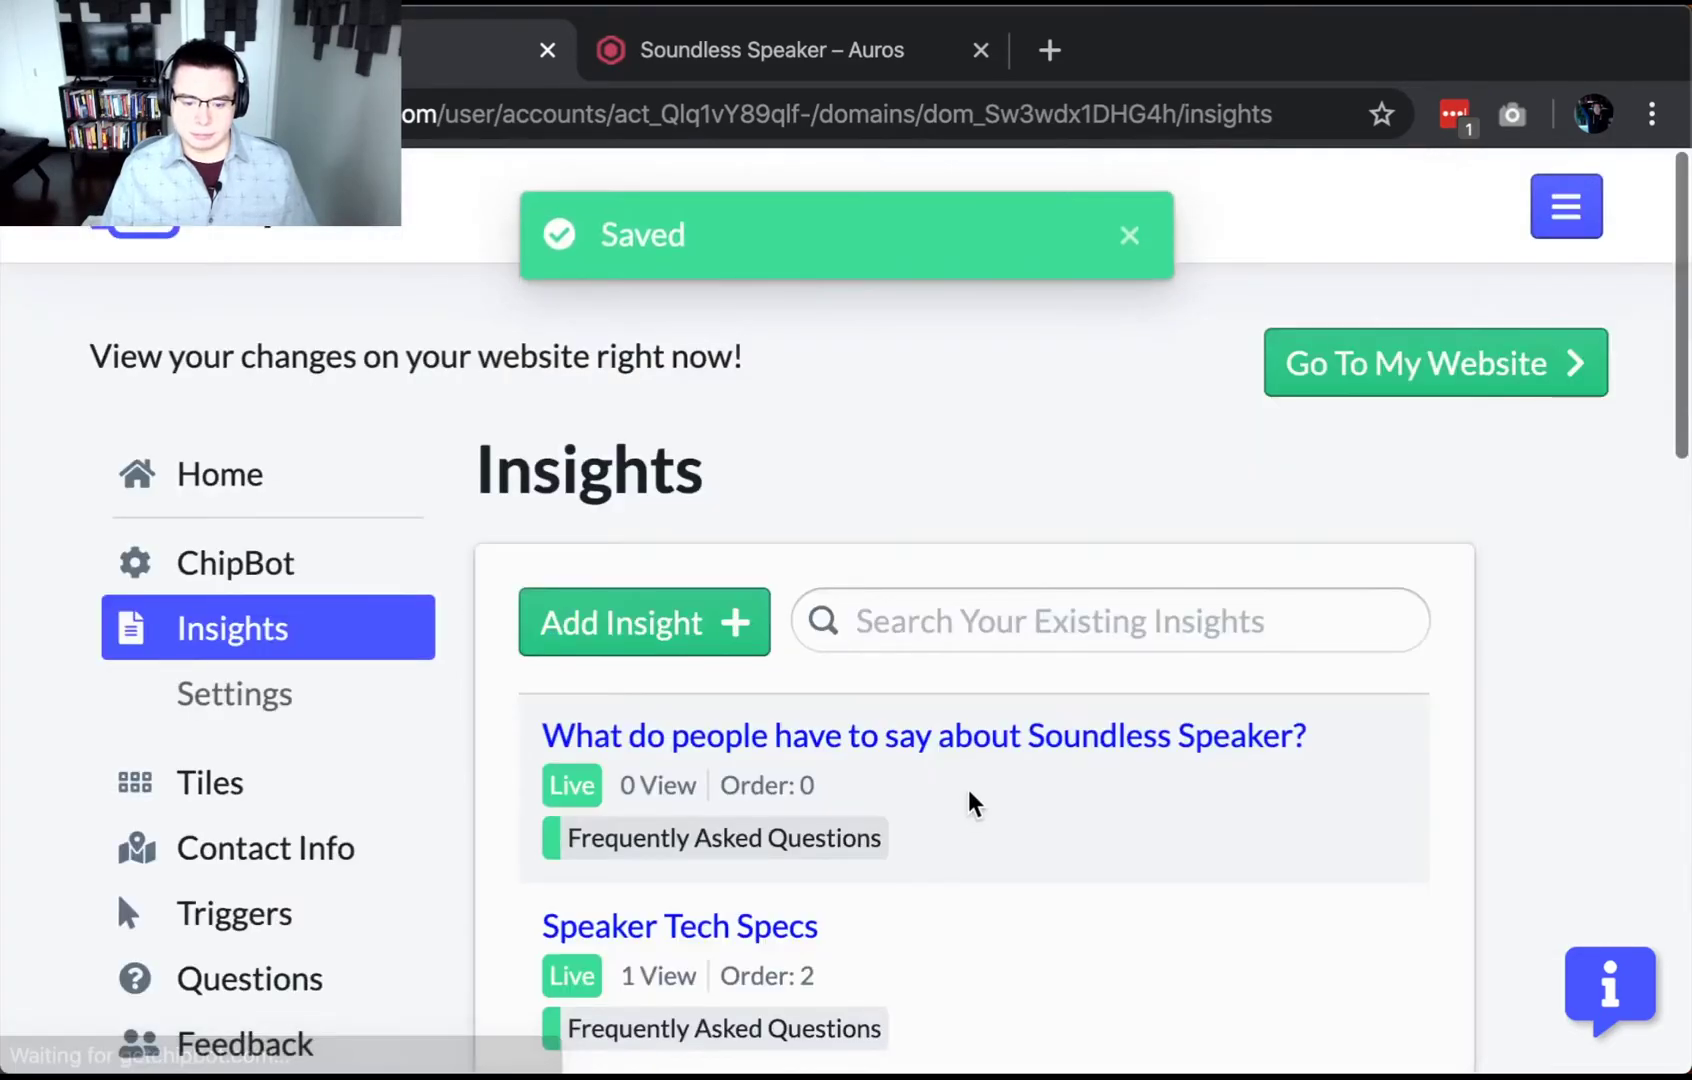
Assign the Policies tag to the Limited Time Warranty insight and save the insight.
{"action": "scroll", "coordinate": [967, 801], "scroll_direction": "down", "scroll_amount": 5}
{"action": "scroll", "coordinate": [740, 740], "scroll_direction": "down", "scroll_amount": 7}
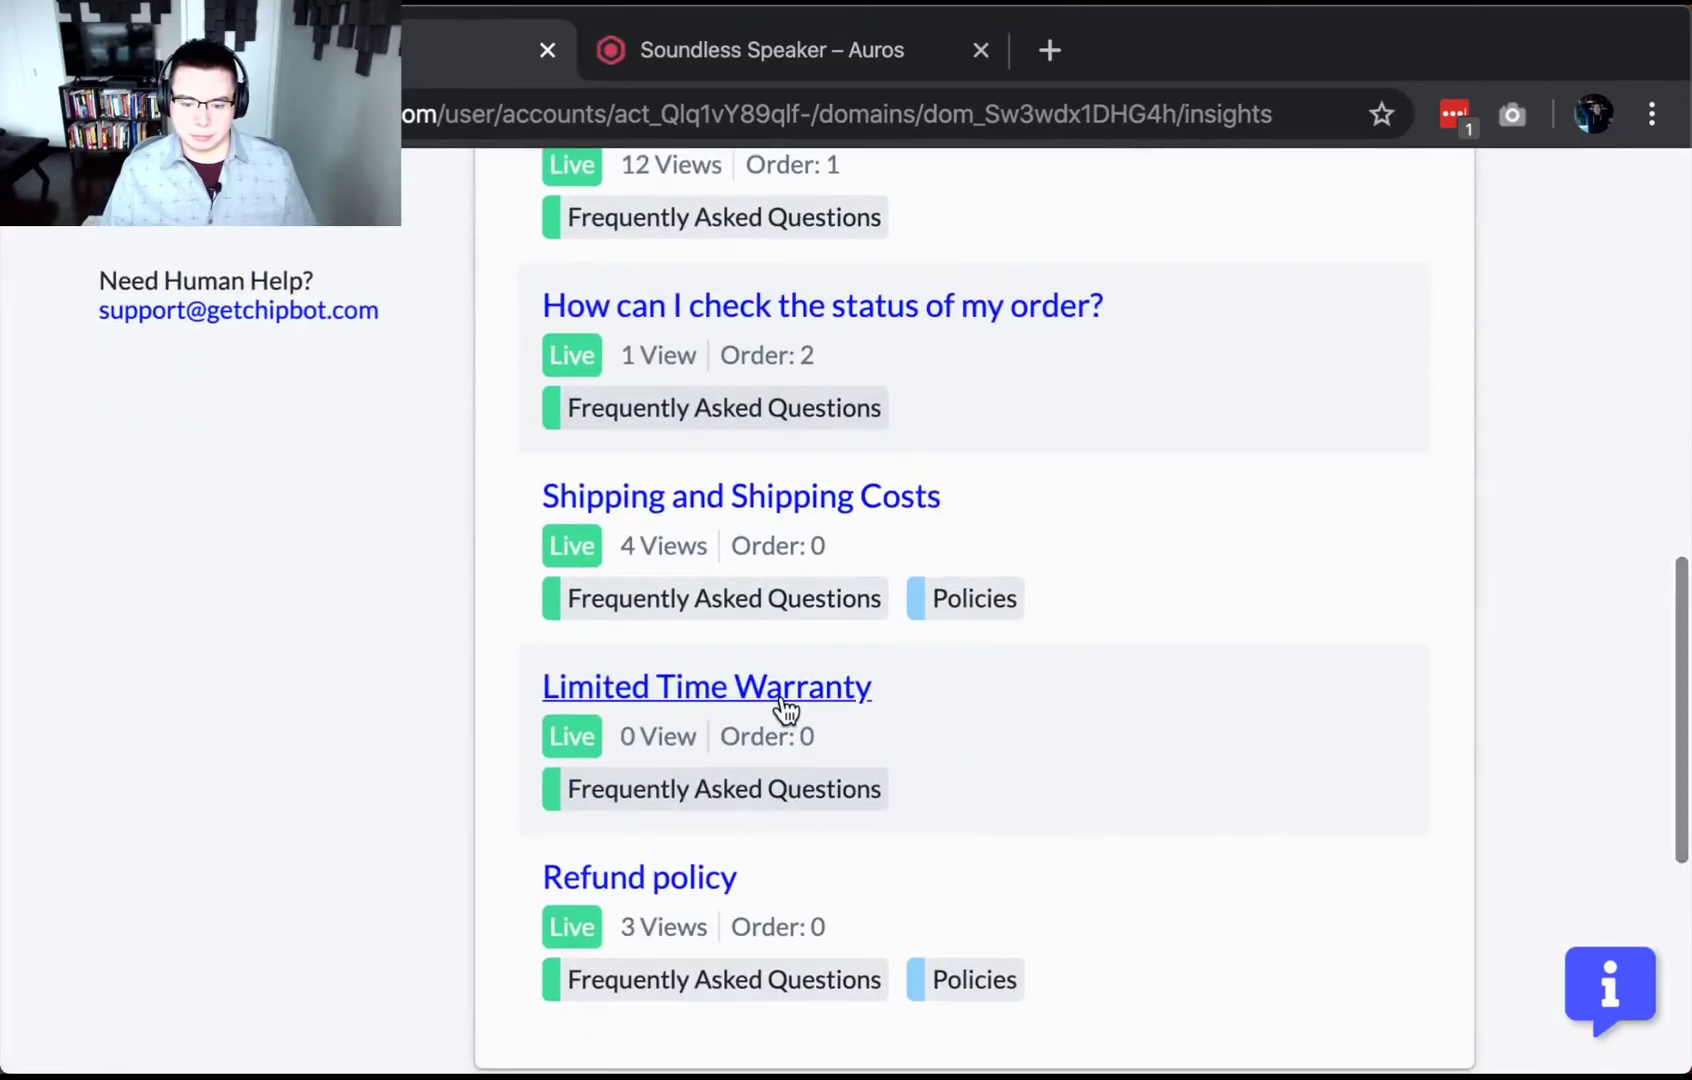
{"action": "left_click", "coordinate": [778, 692]}
{"action": "scroll", "coordinate": [710, 744], "scroll_direction": "down", "scroll_amount": 15}
{"action": "scroll", "coordinate": [698, 744], "scroll_direction": "up", "scroll_amount": 2}
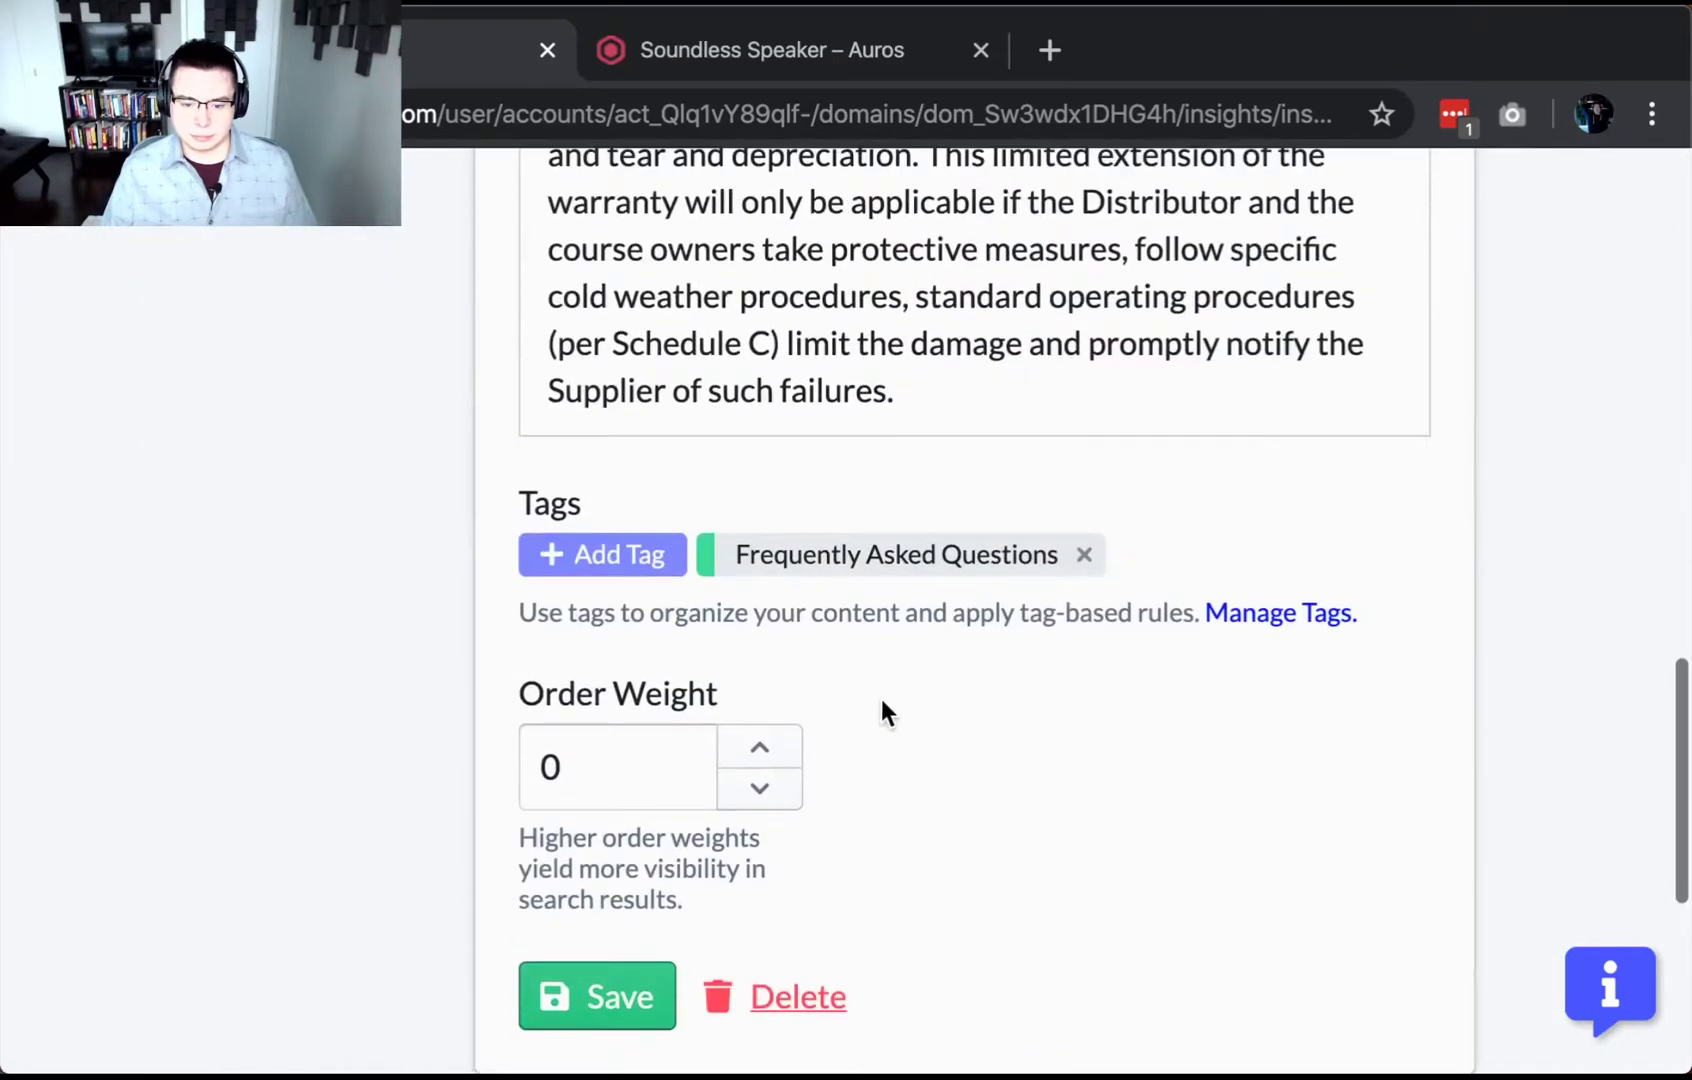
{"action": "left_click", "coordinate": [664, 562]}
{"action": "left_click", "coordinate": [580, 358]}
{"action": "left_click", "coordinate": [1031, 797]}
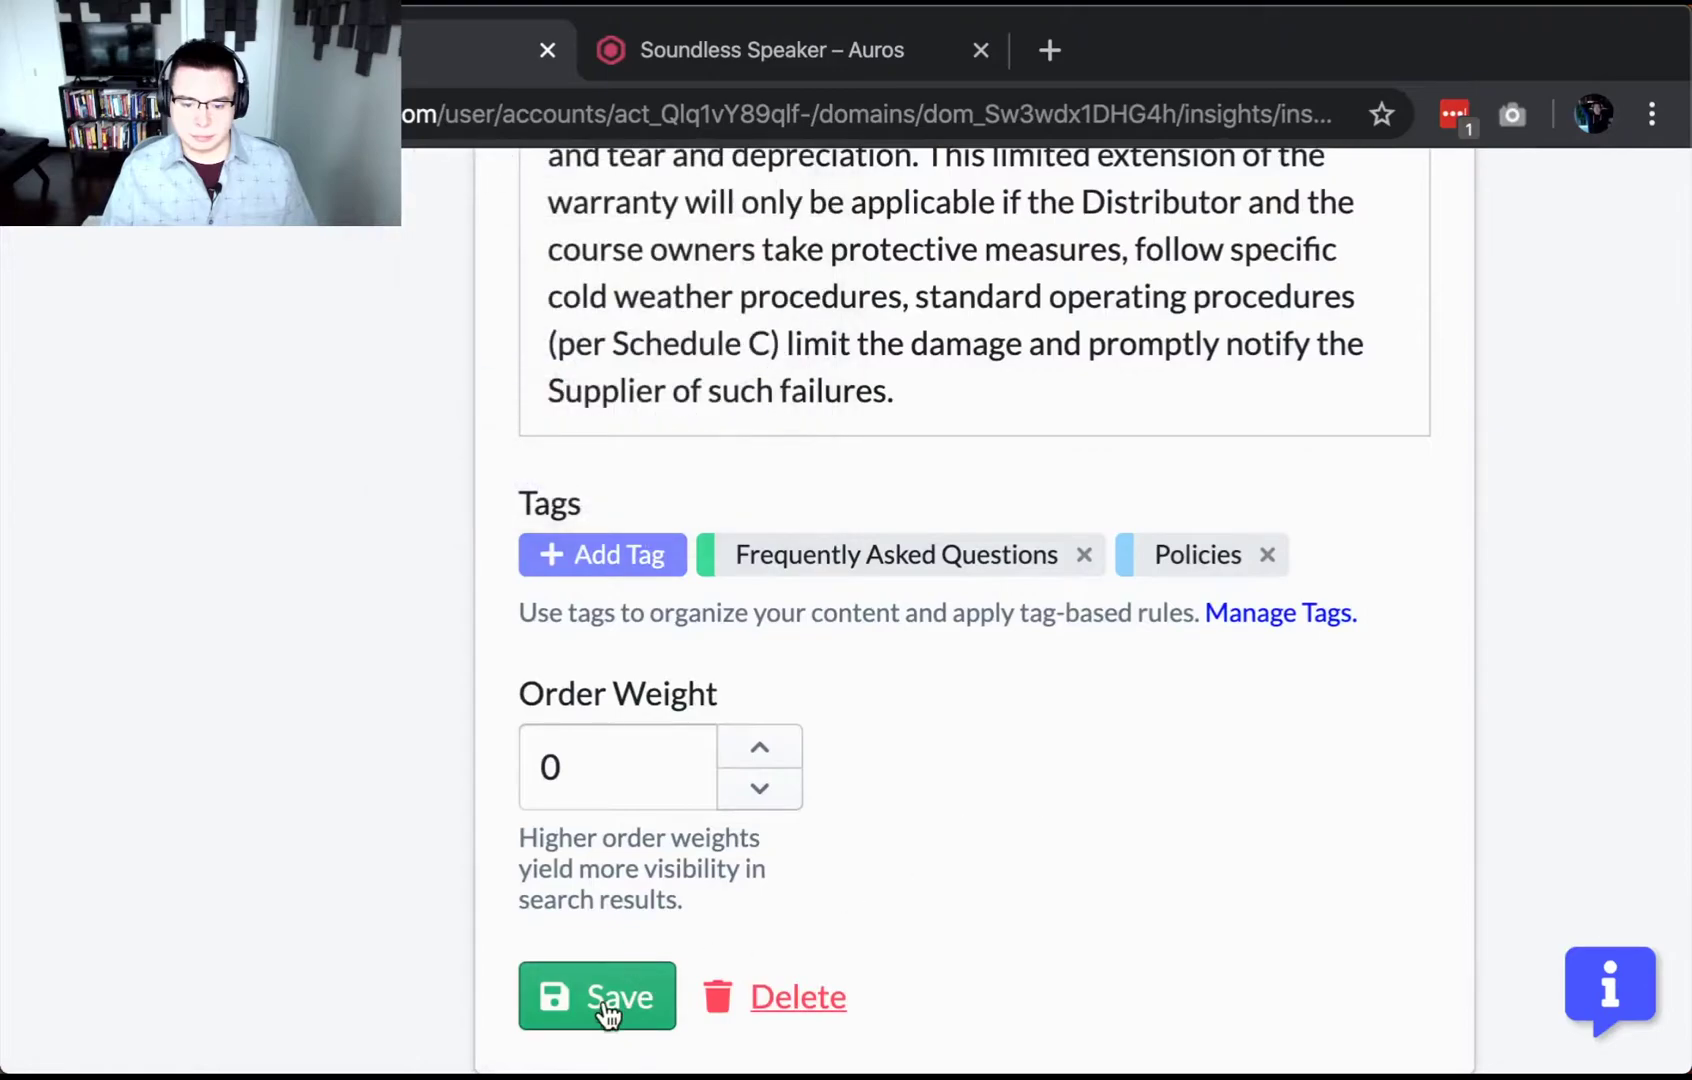
{"action": "left_click", "coordinate": [606, 1000]}
{"action": "scroll", "coordinate": [1040, 880], "scroll_direction": "down", "scroll_amount": 3}
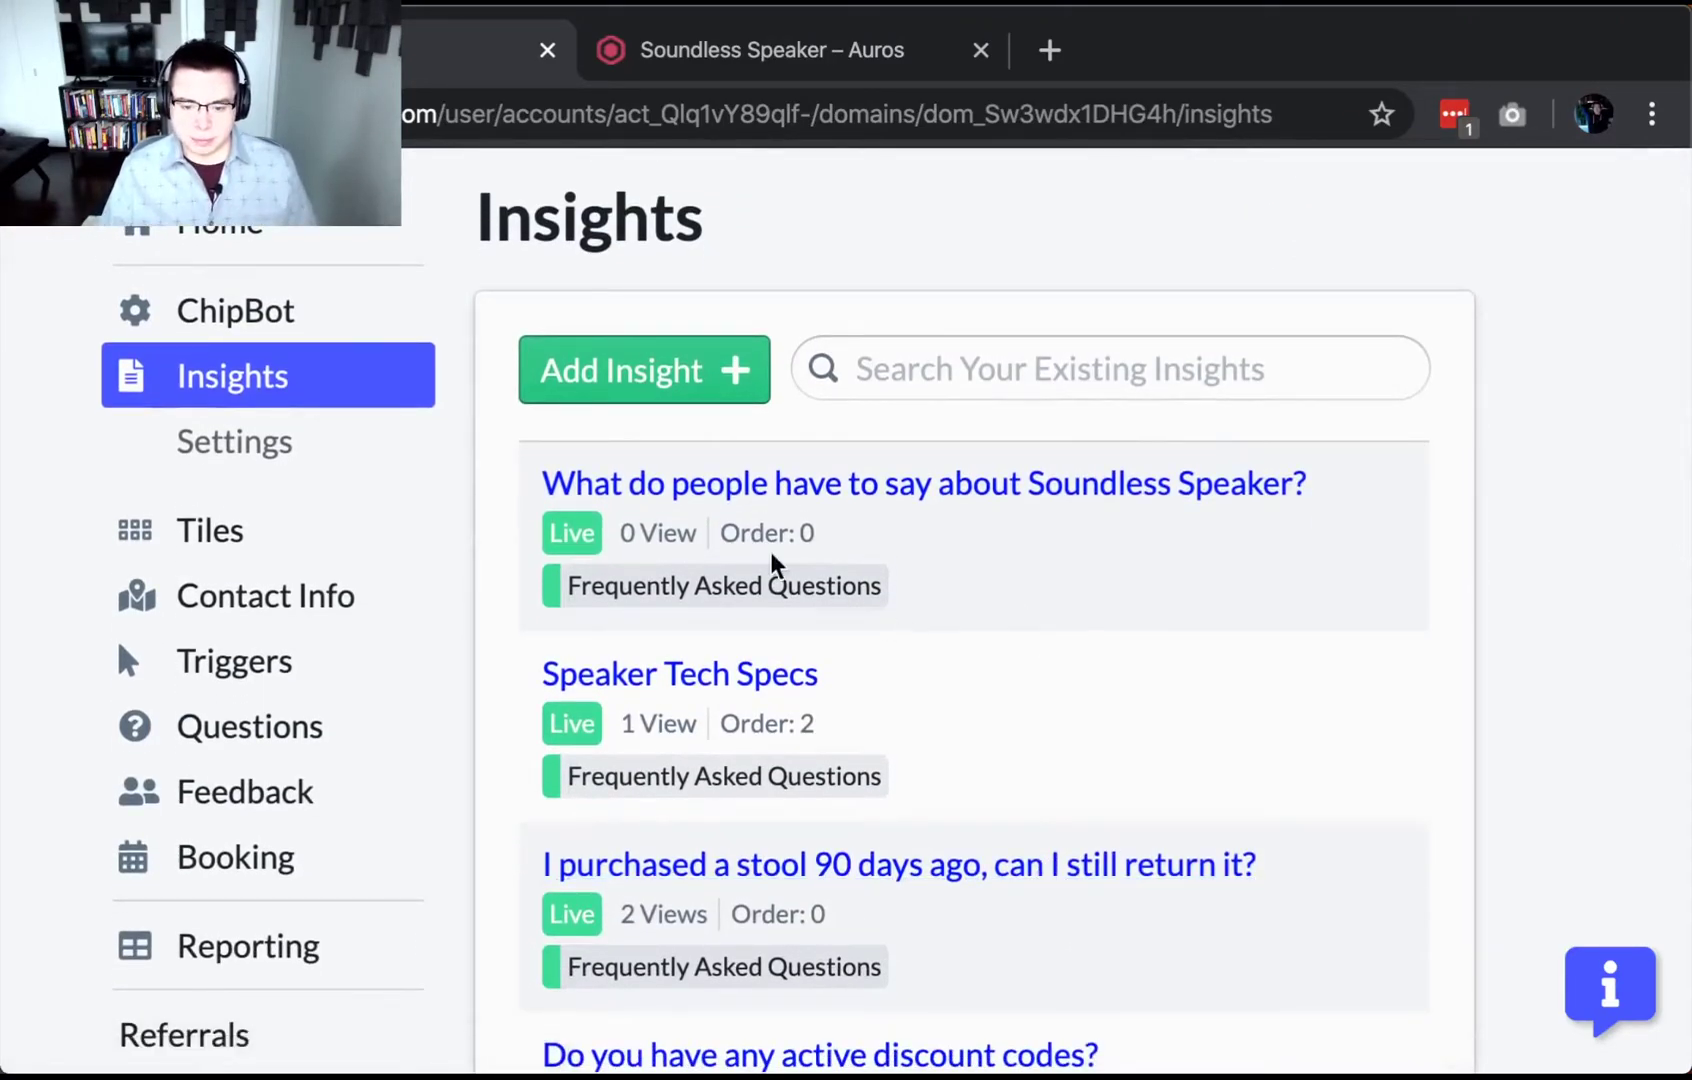
Add the About the speaker tag to the "What do people have to say about Soundless Speaker?" insight and save it.
{"action": "scroll", "coordinate": [1069, 695], "scroll_direction": "up", "scroll_amount": 1}
{"action": "left_click", "coordinate": [953, 537]}
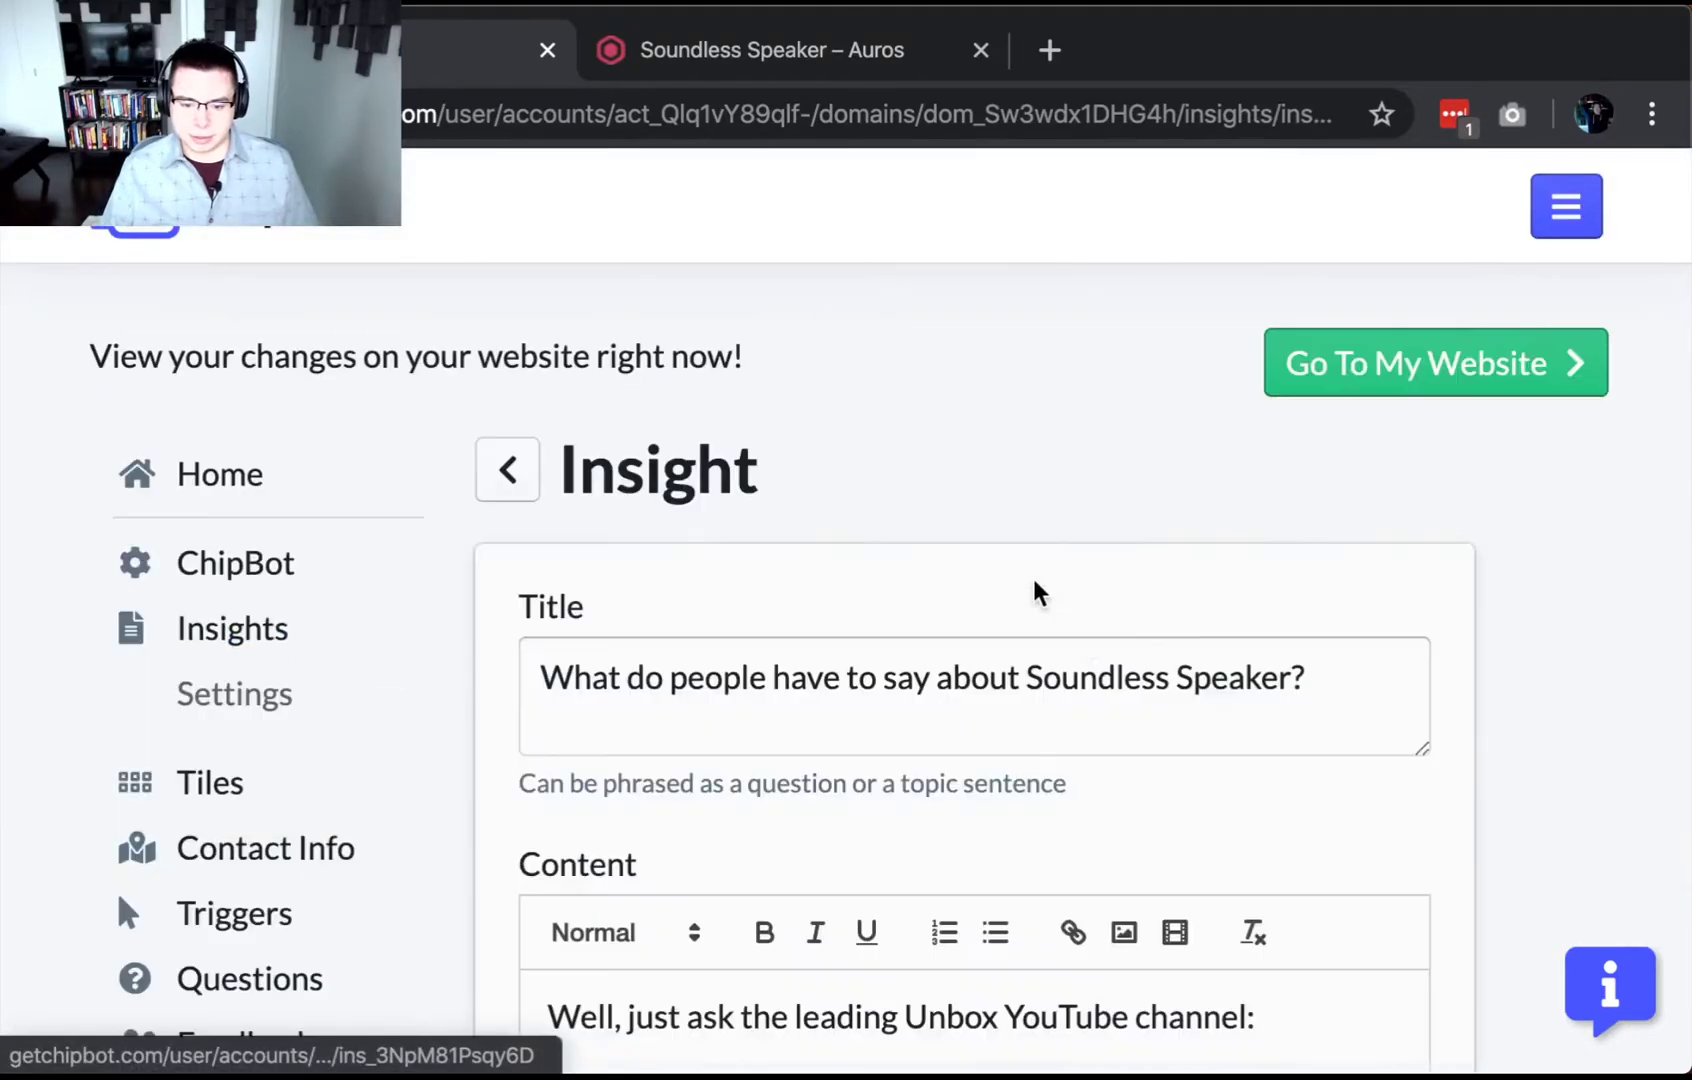
{"action": "scroll", "coordinate": [484, 580], "scroll_direction": "down", "scroll_amount": 10}
{"action": "scroll", "coordinate": [484, 580], "scroll_direction": "up", "scroll_amount": 3}
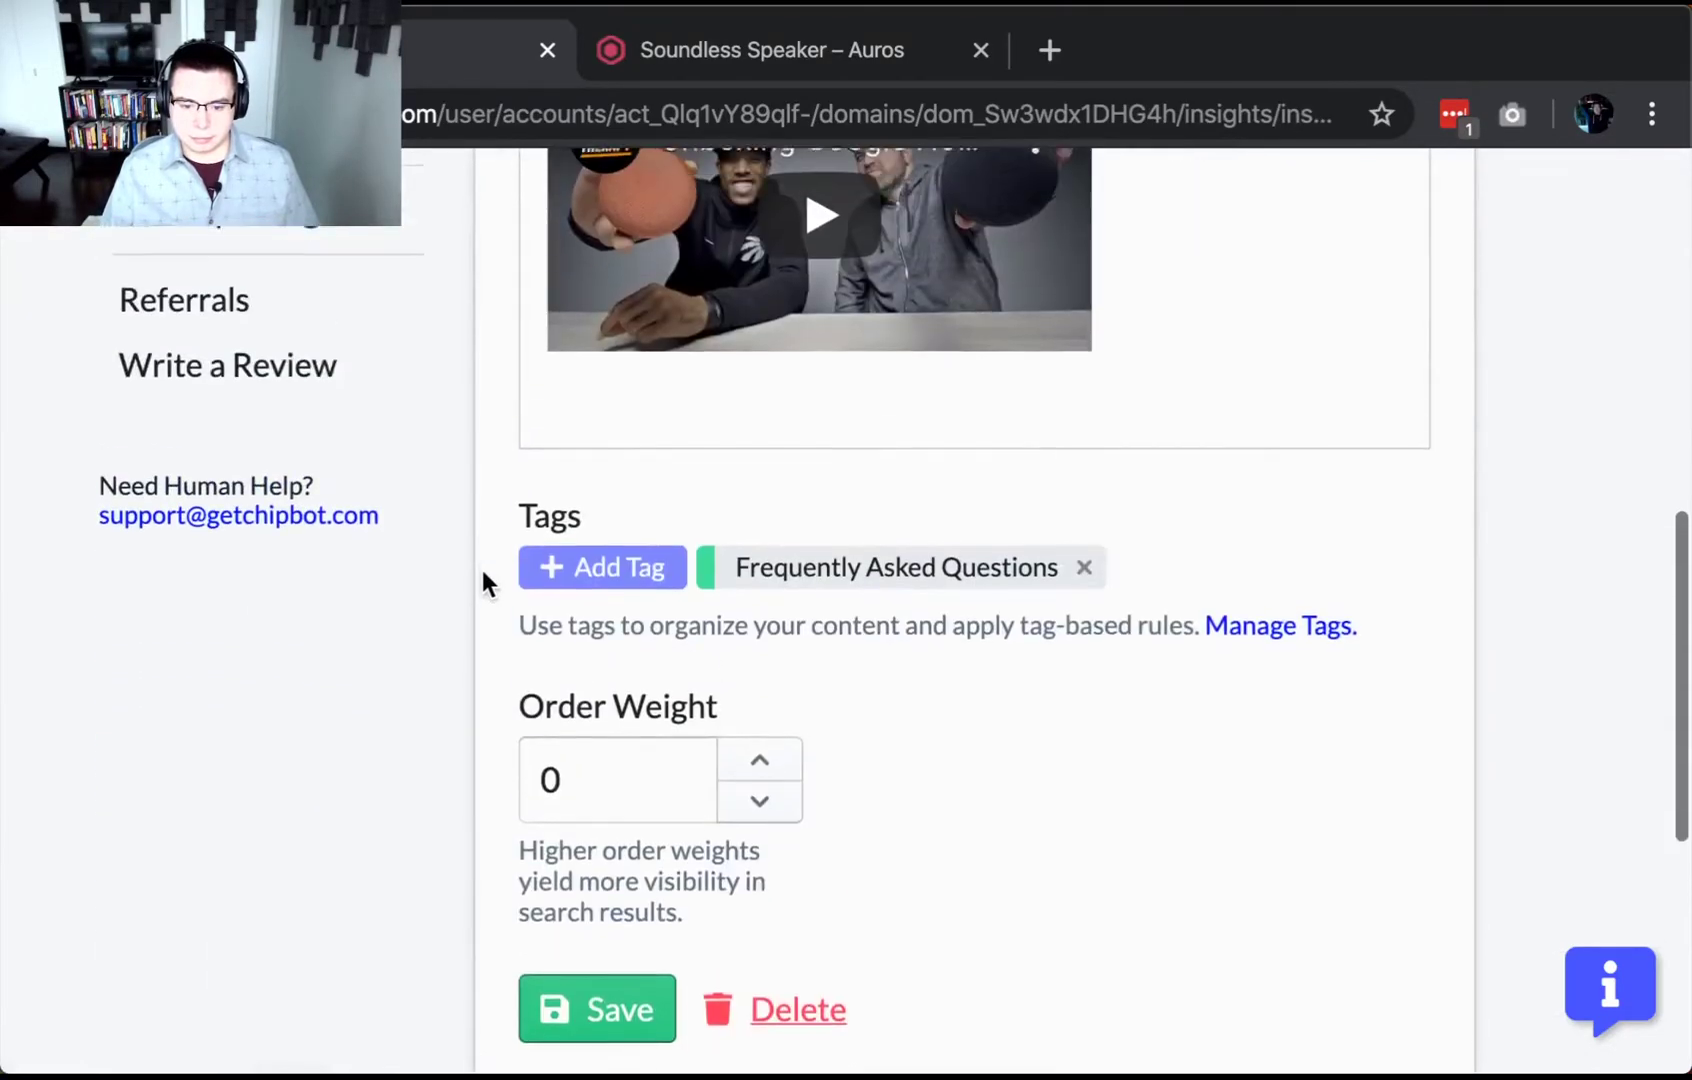
{"action": "left_click", "coordinate": [660, 578]}
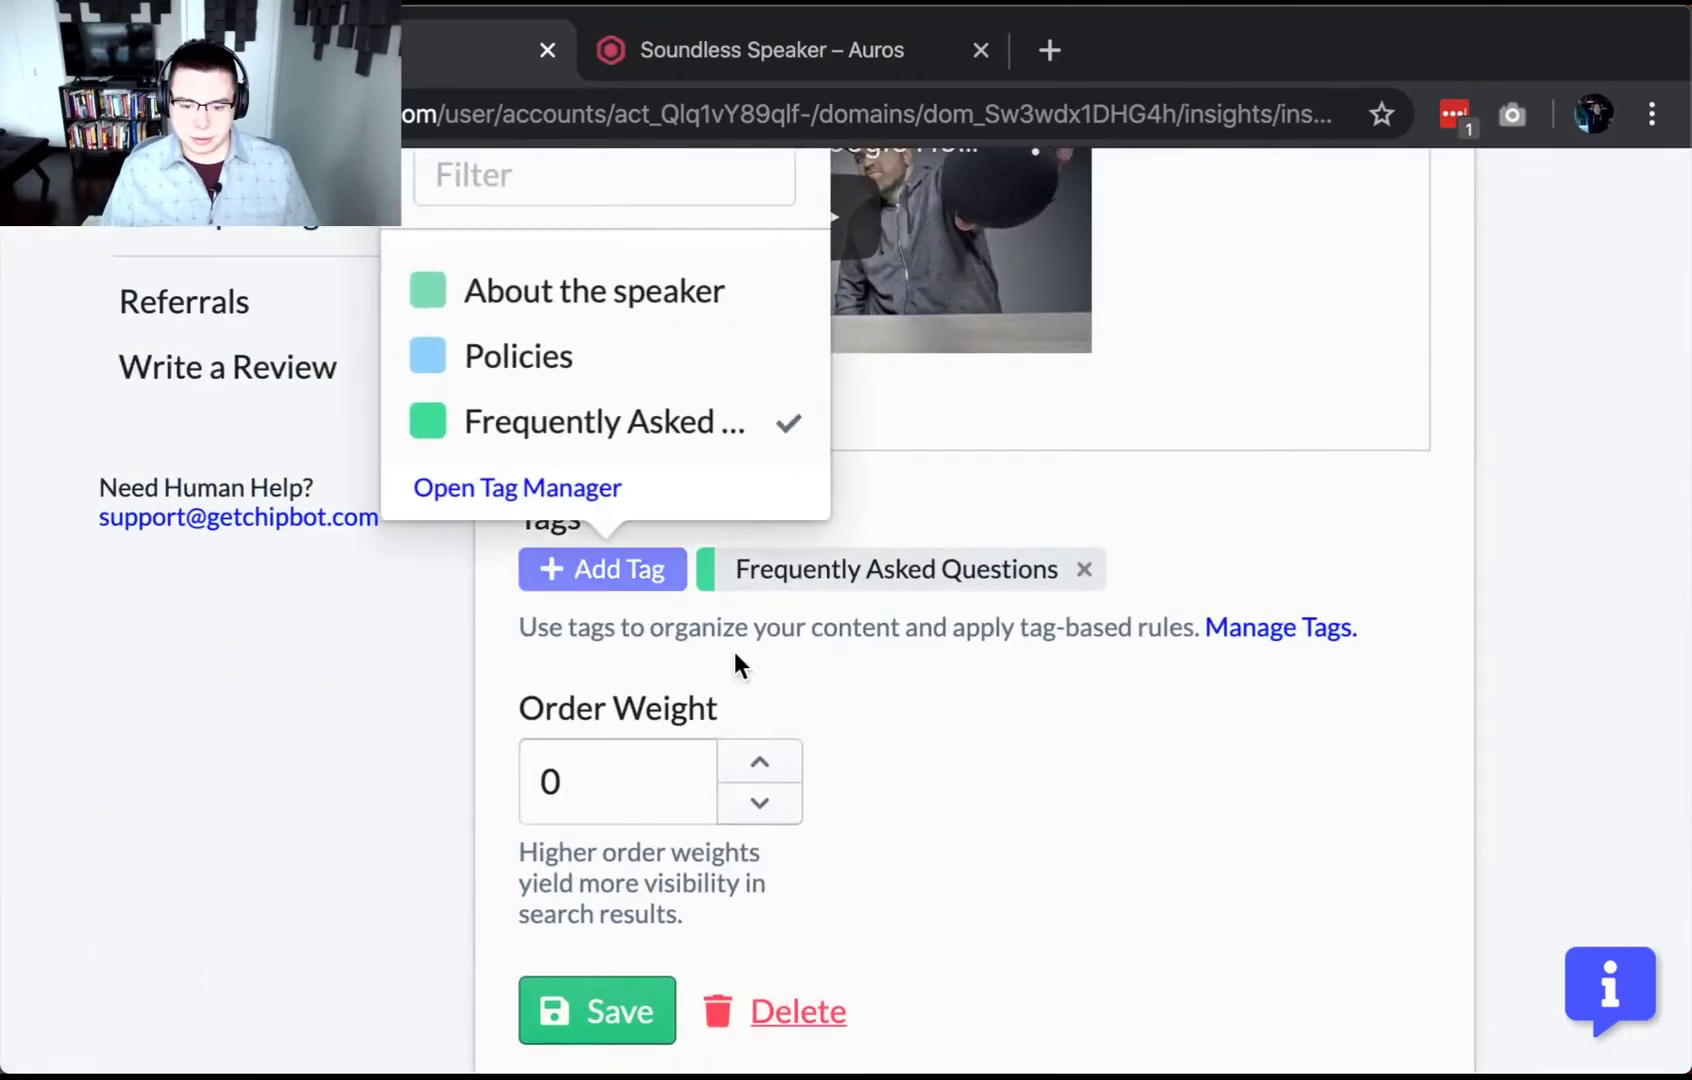
{"action": "left_click", "coordinate": [620, 292]}
{"action": "left_click", "coordinate": [1079, 865]}
{"action": "scroll", "coordinate": [477, 990], "scroll_direction": "down", "scroll_amount": 1}
{"action": "left_click", "coordinate": [600, 960]}
Open the Speaker Tech Specs insight and add the About the speaker tag to it.
{"action": "scroll", "coordinate": [920, 853], "scroll_direction": "down", "scroll_amount": 3}
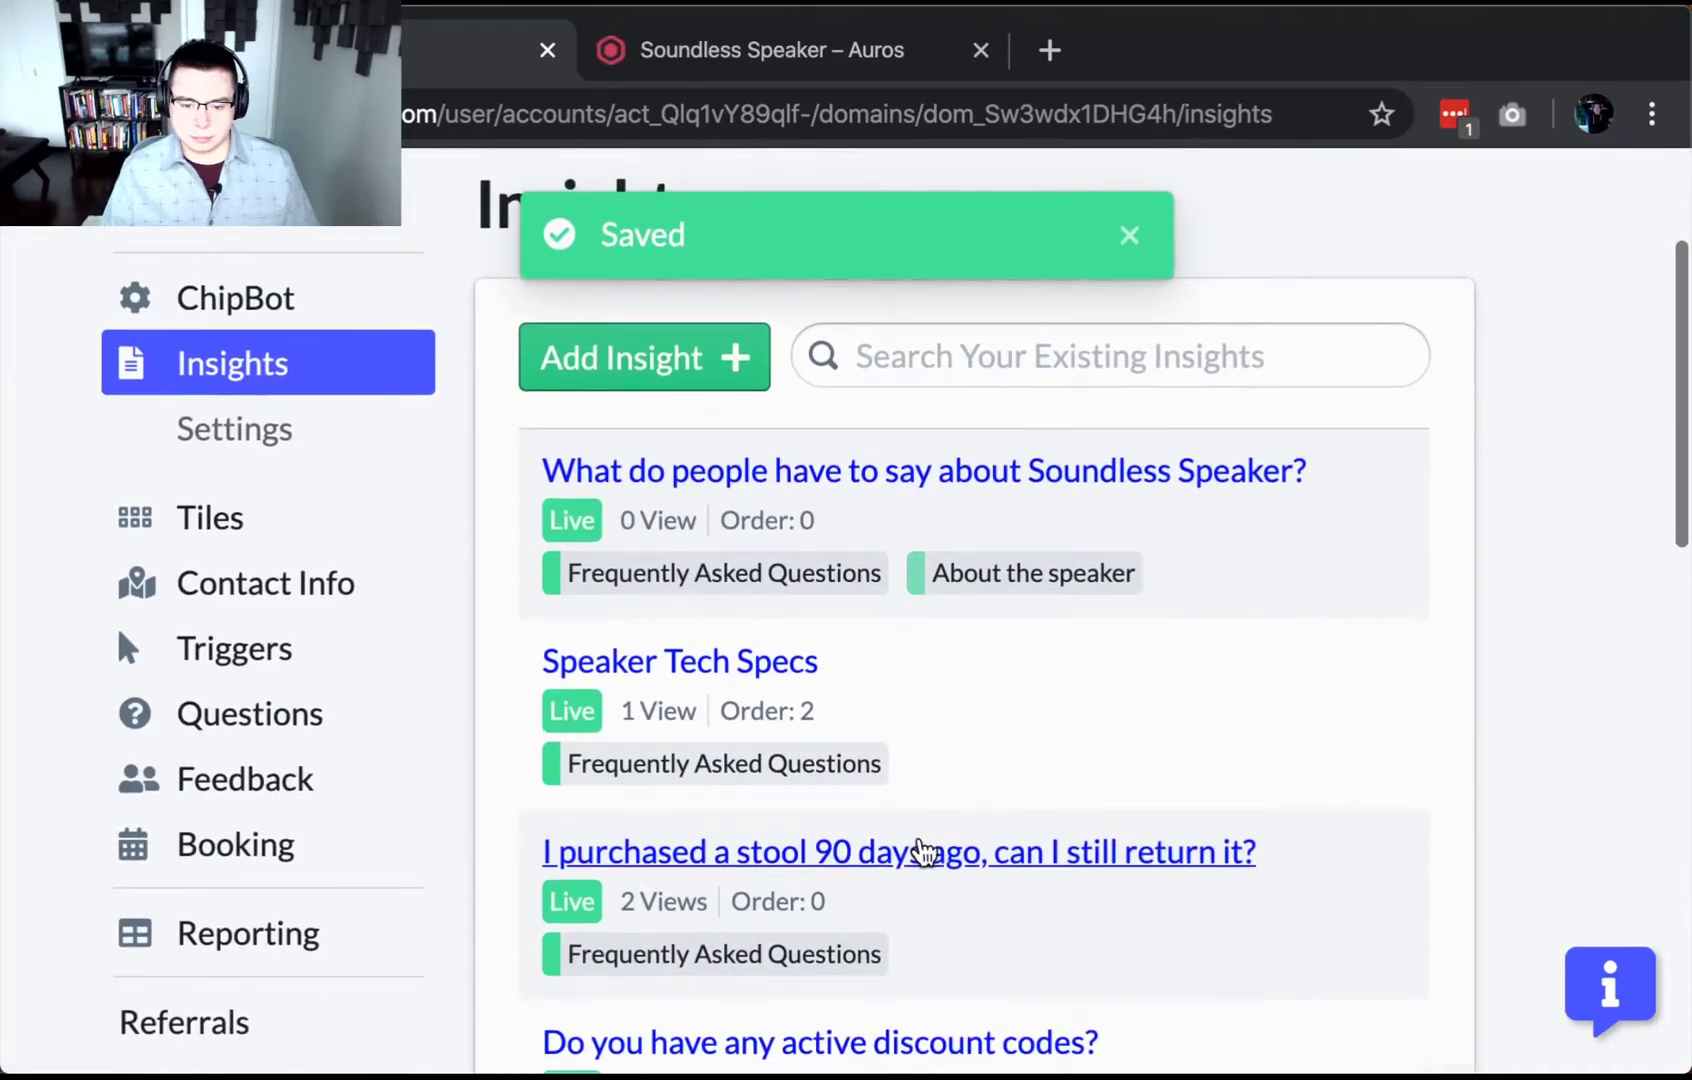
{"action": "left_click", "coordinate": [760, 672]}
{"action": "scroll", "coordinate": [480, 755], "scroll_direction": "down", "scroll_amount": 5}
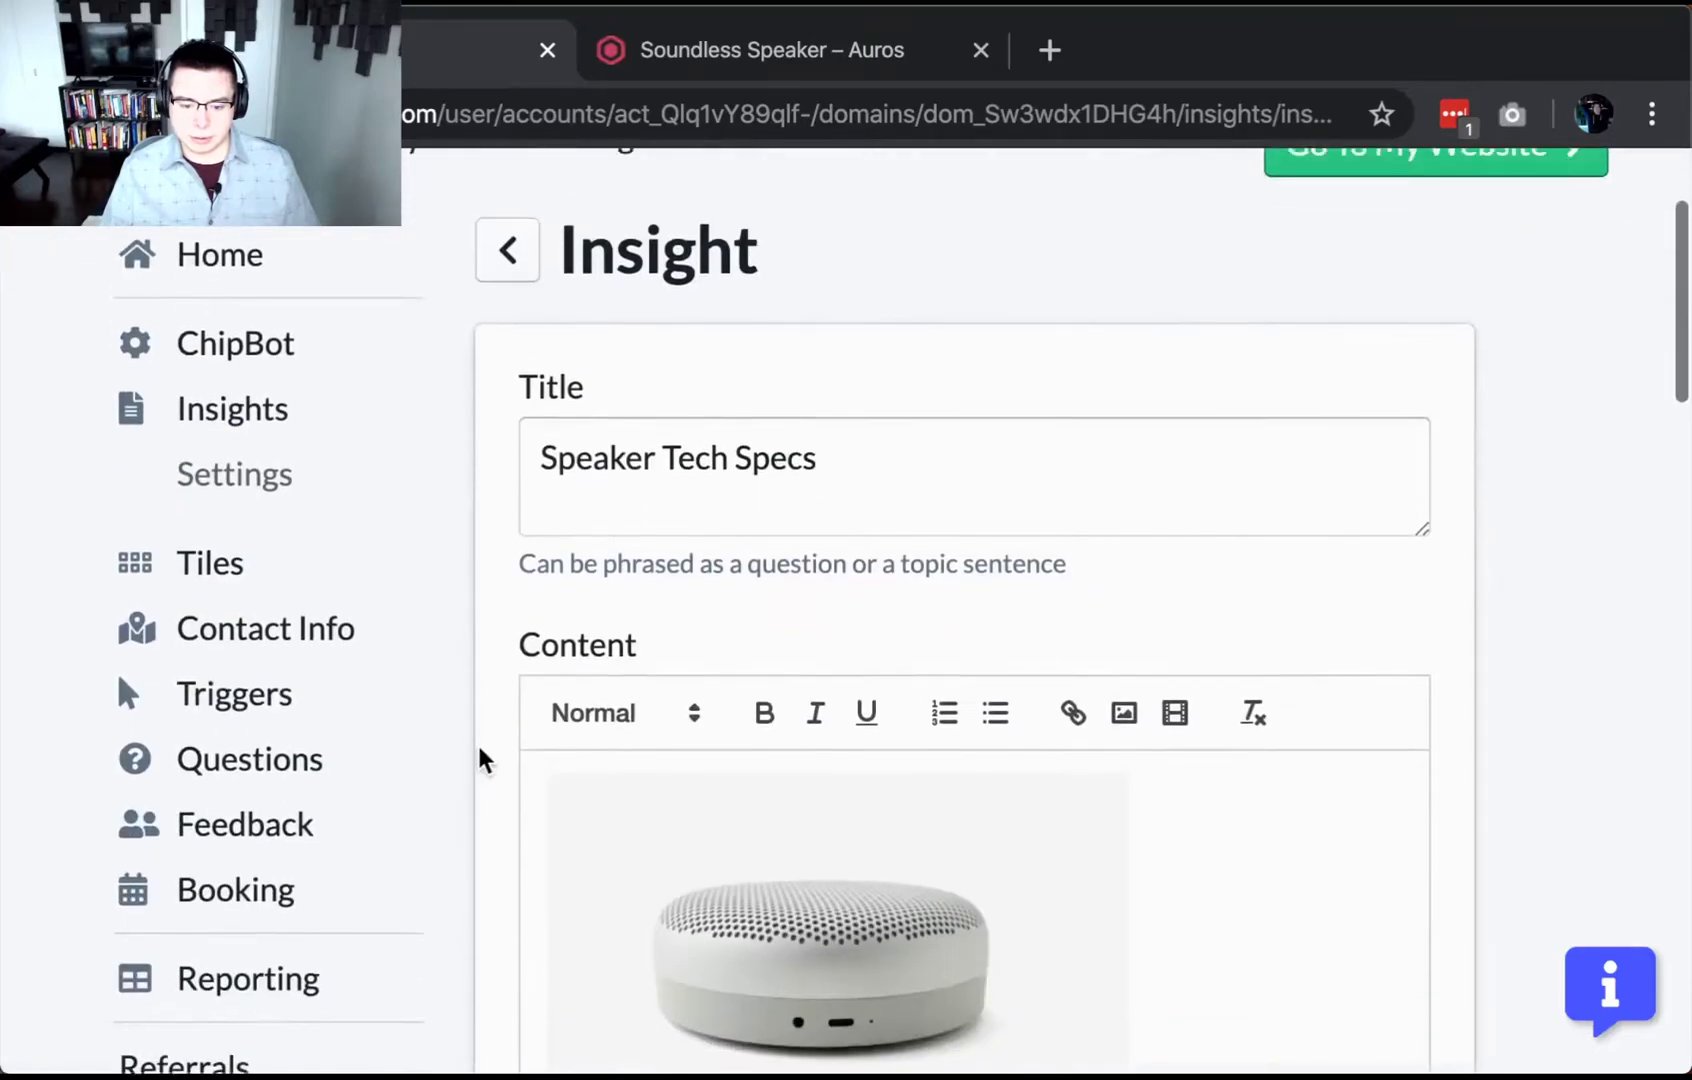
{"action": "scroll", "coordinate": [512, 735], "scroll_direction": "down", "scroll_amount": 20}
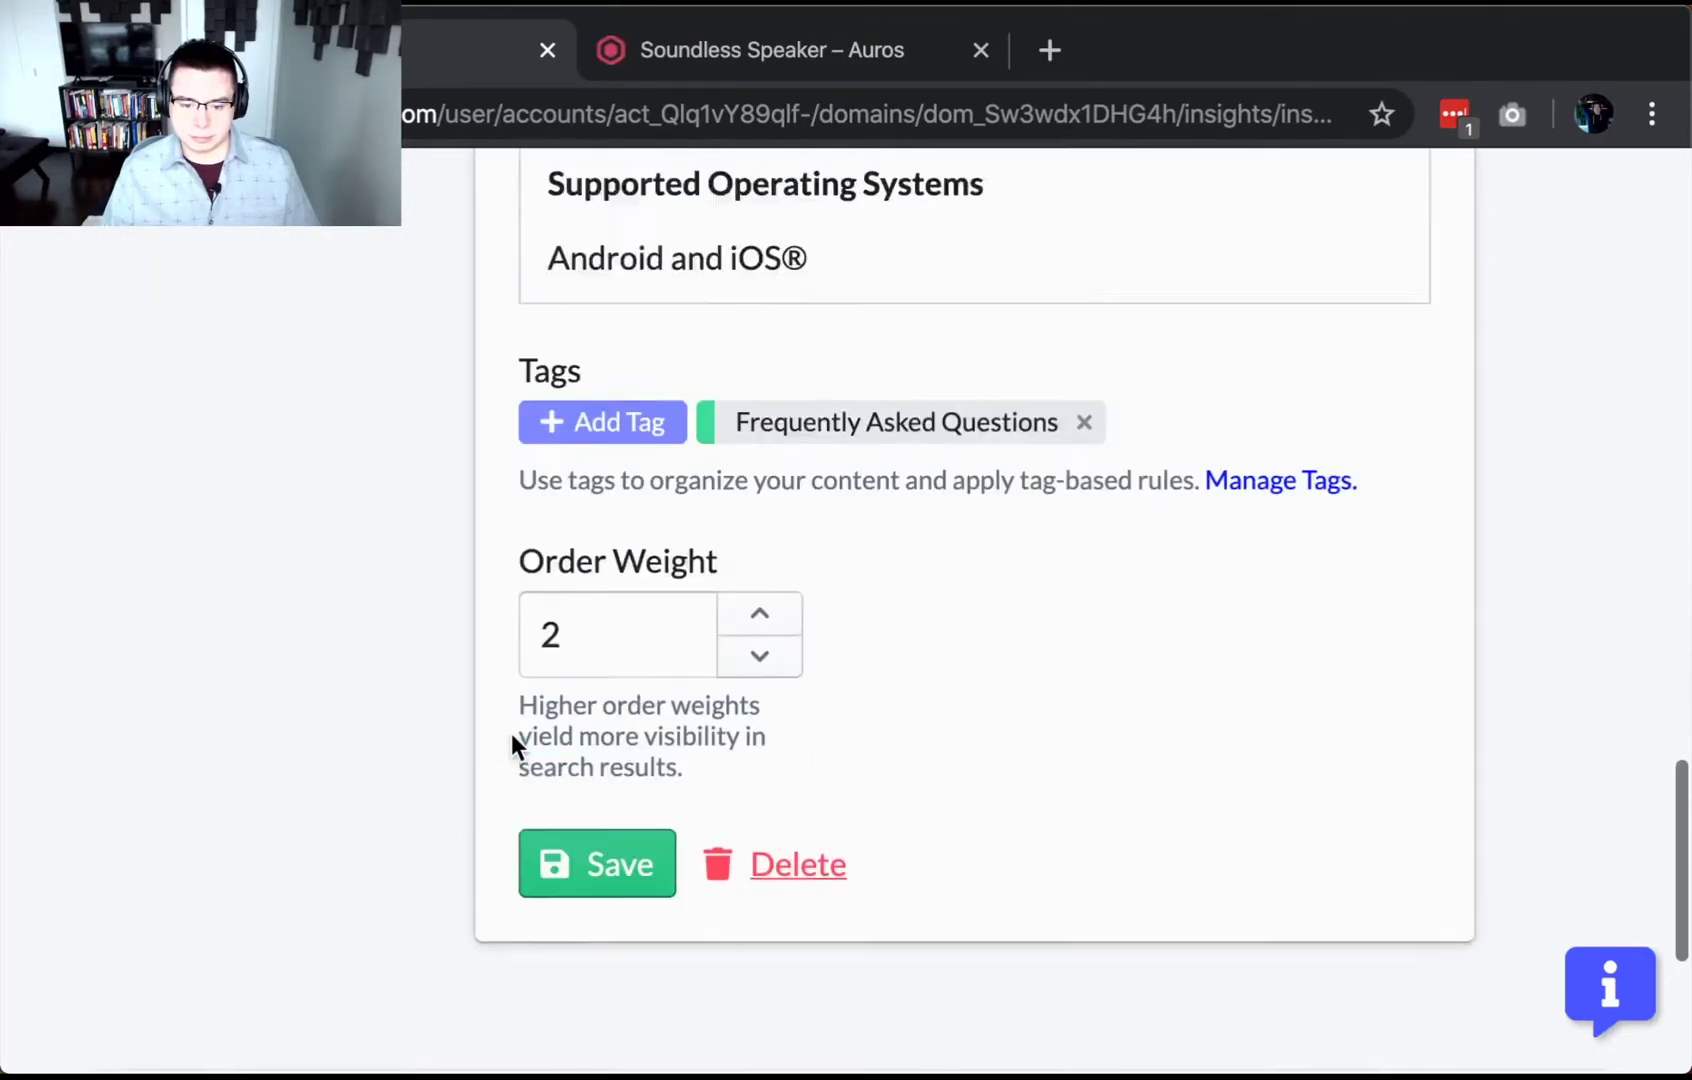
{"action": "left_click", "coordinate": [604, 630]}
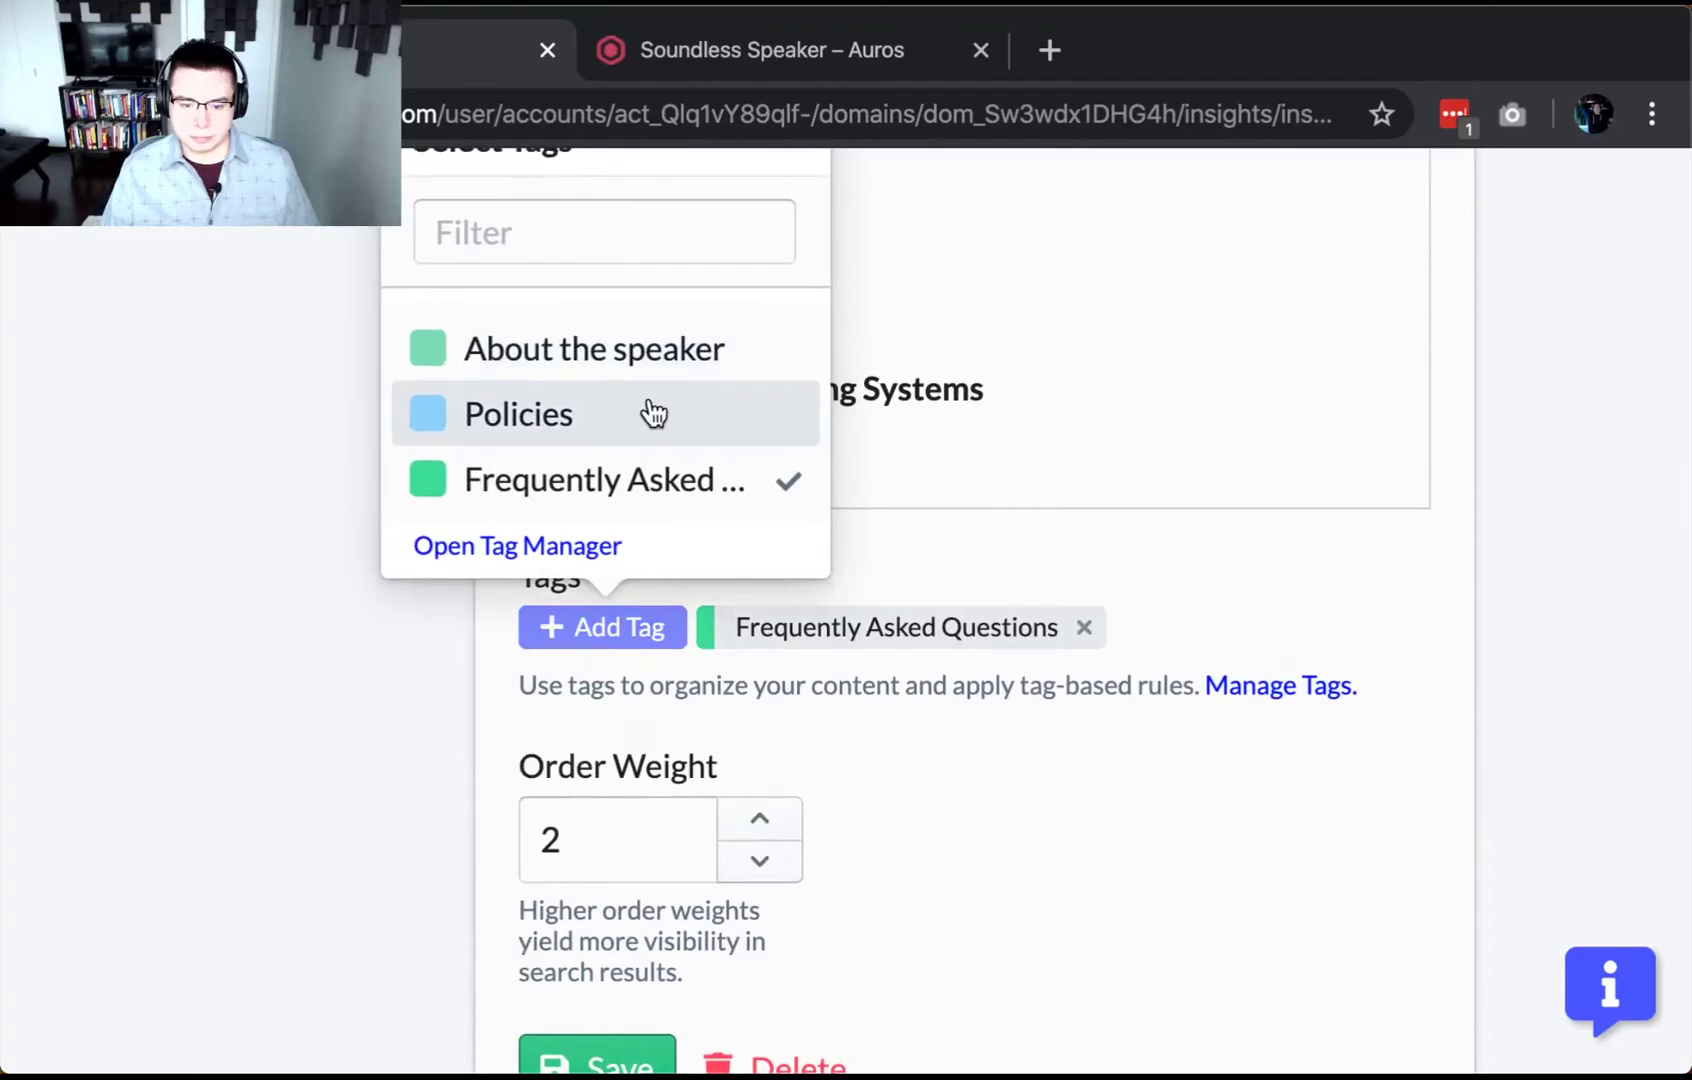
{"action": "left_click", "coordinate": [686, 372]}
{"action": "left_click", "coordinate": [330, 690]}
{"action": "scroll", "coordinate": [1135, 792], "scroll_direction": "down", "scroll_amount": 1}
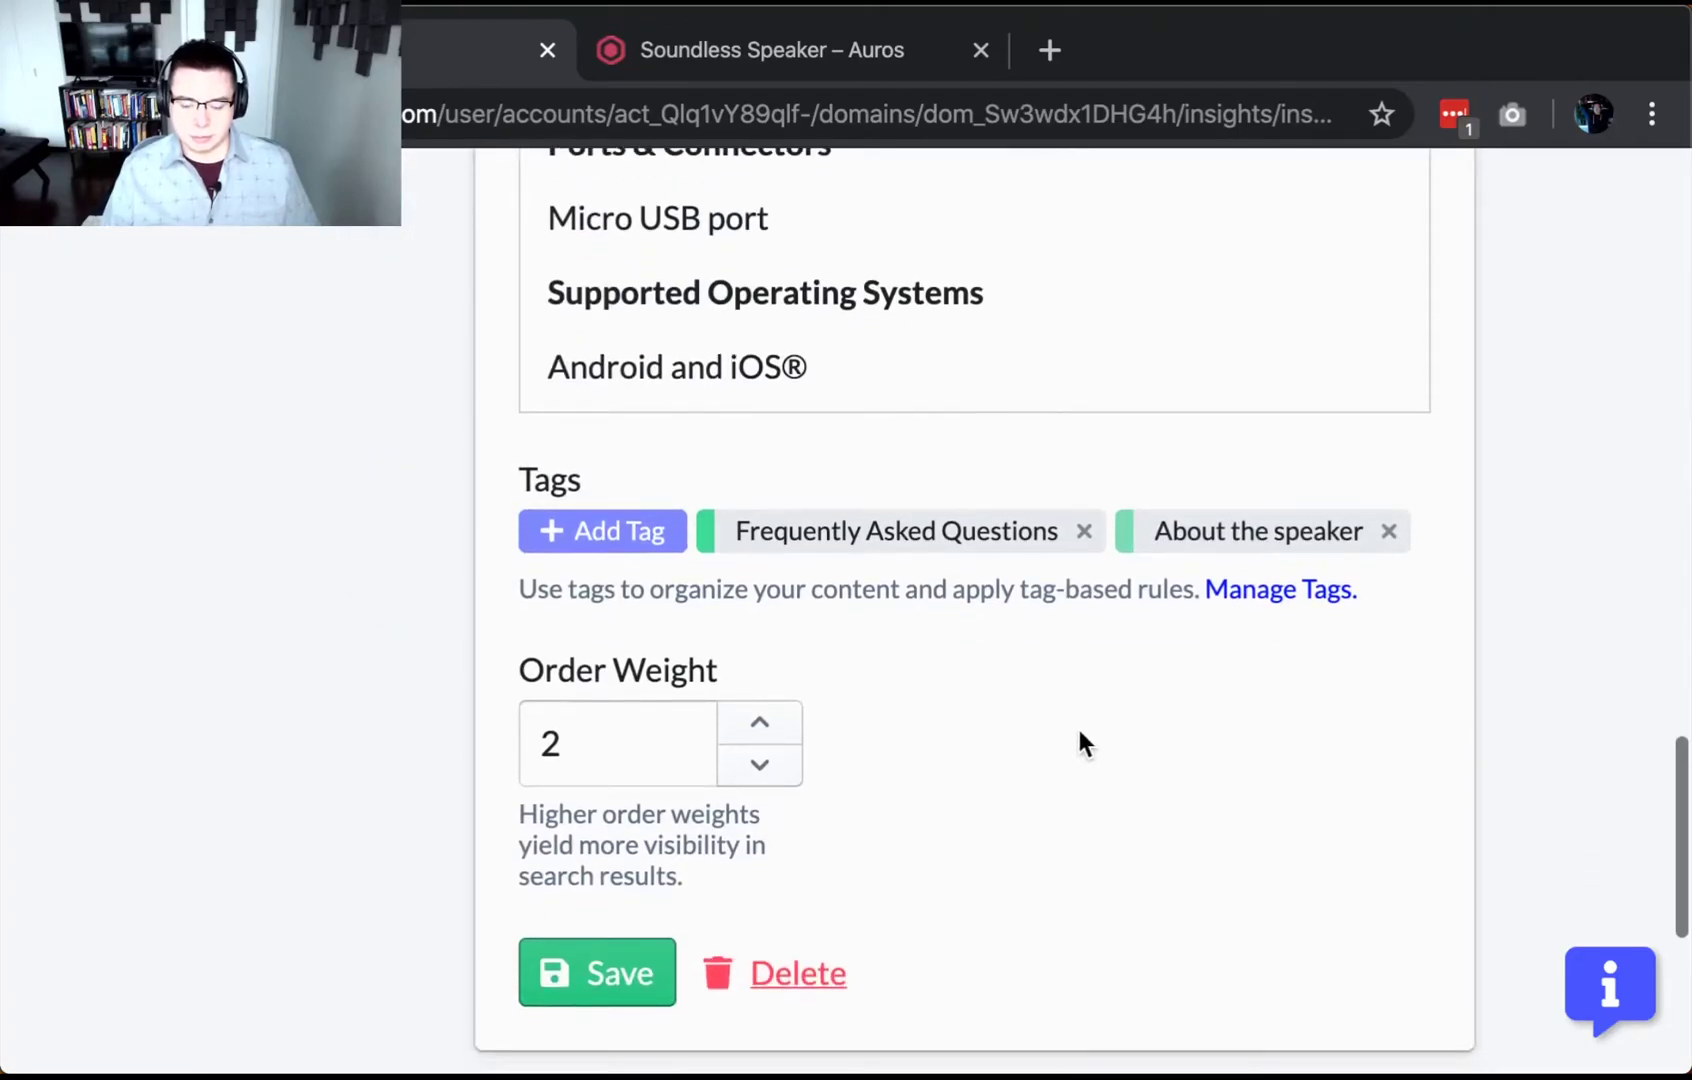
Remove the Frequently Asked Questions tag from the Speaker Tech Specs insight and save it.
{"action": "left_click", "coordinate": [1083, 531]}
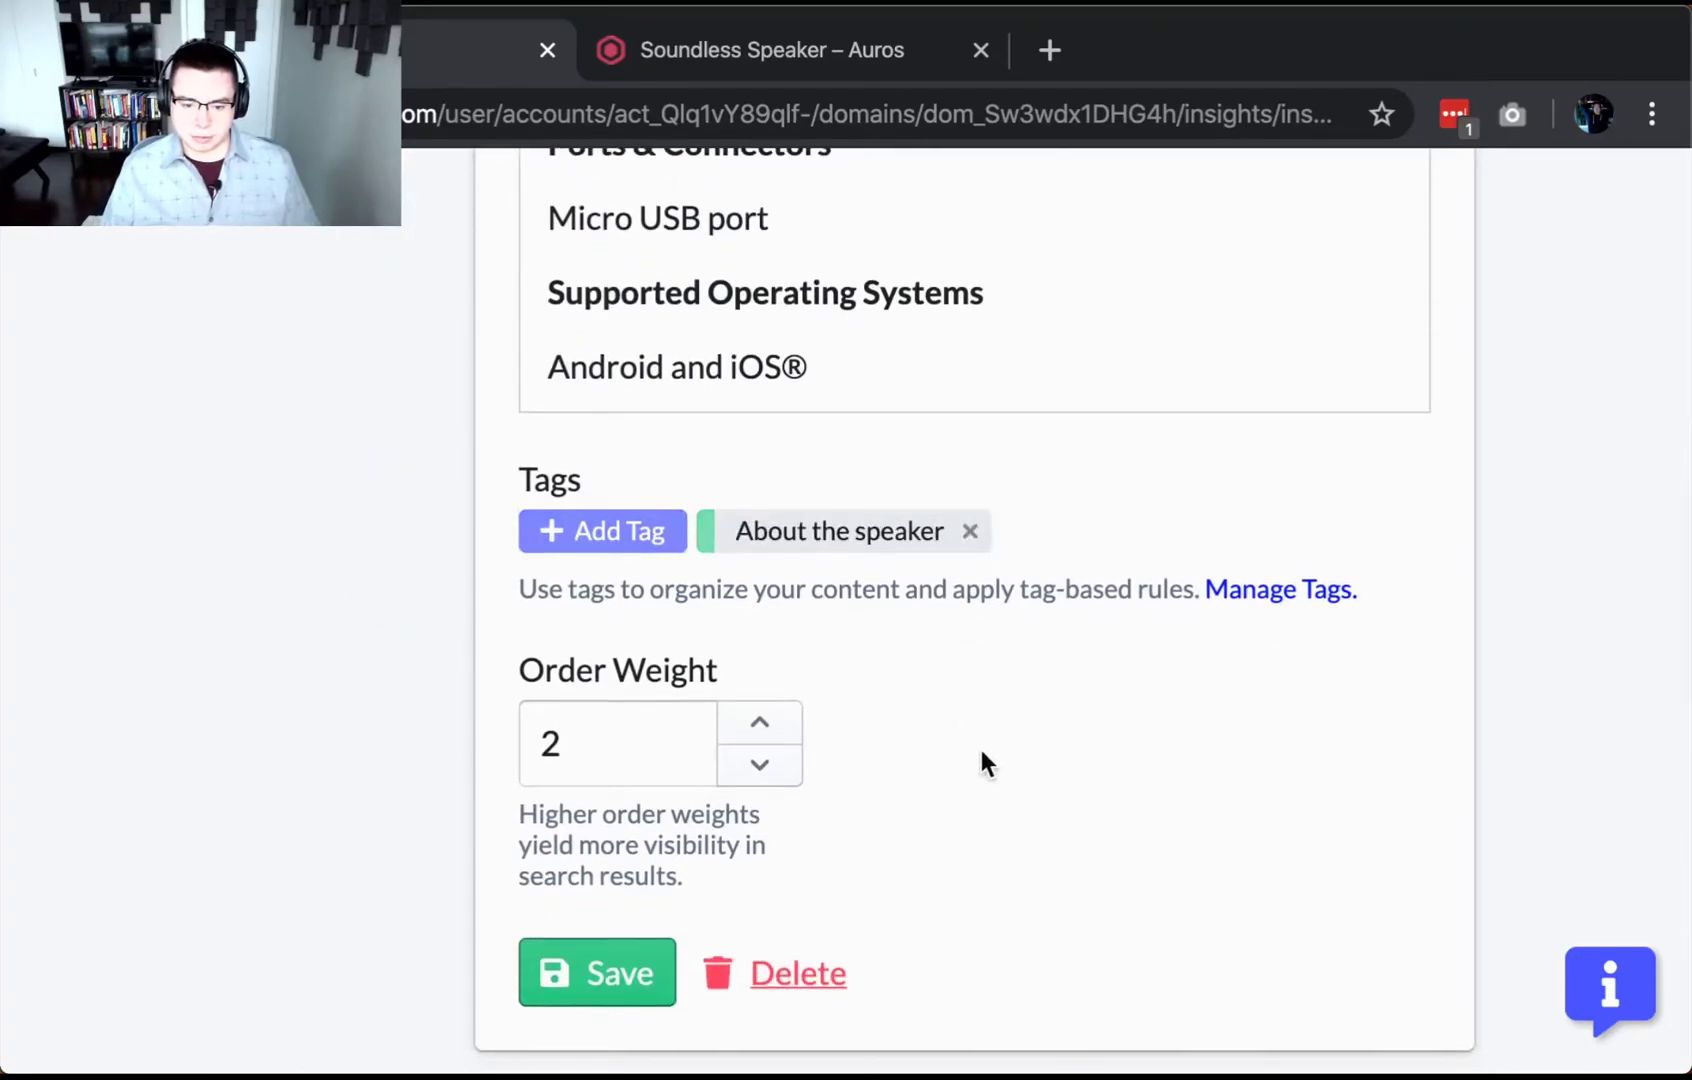
{"action": "left_click", "coordinate": [565, 975]}
{"action": "scroll", "coordinate": [1348, 793], "scroll_direction": "down", "scroll_amount": 1}
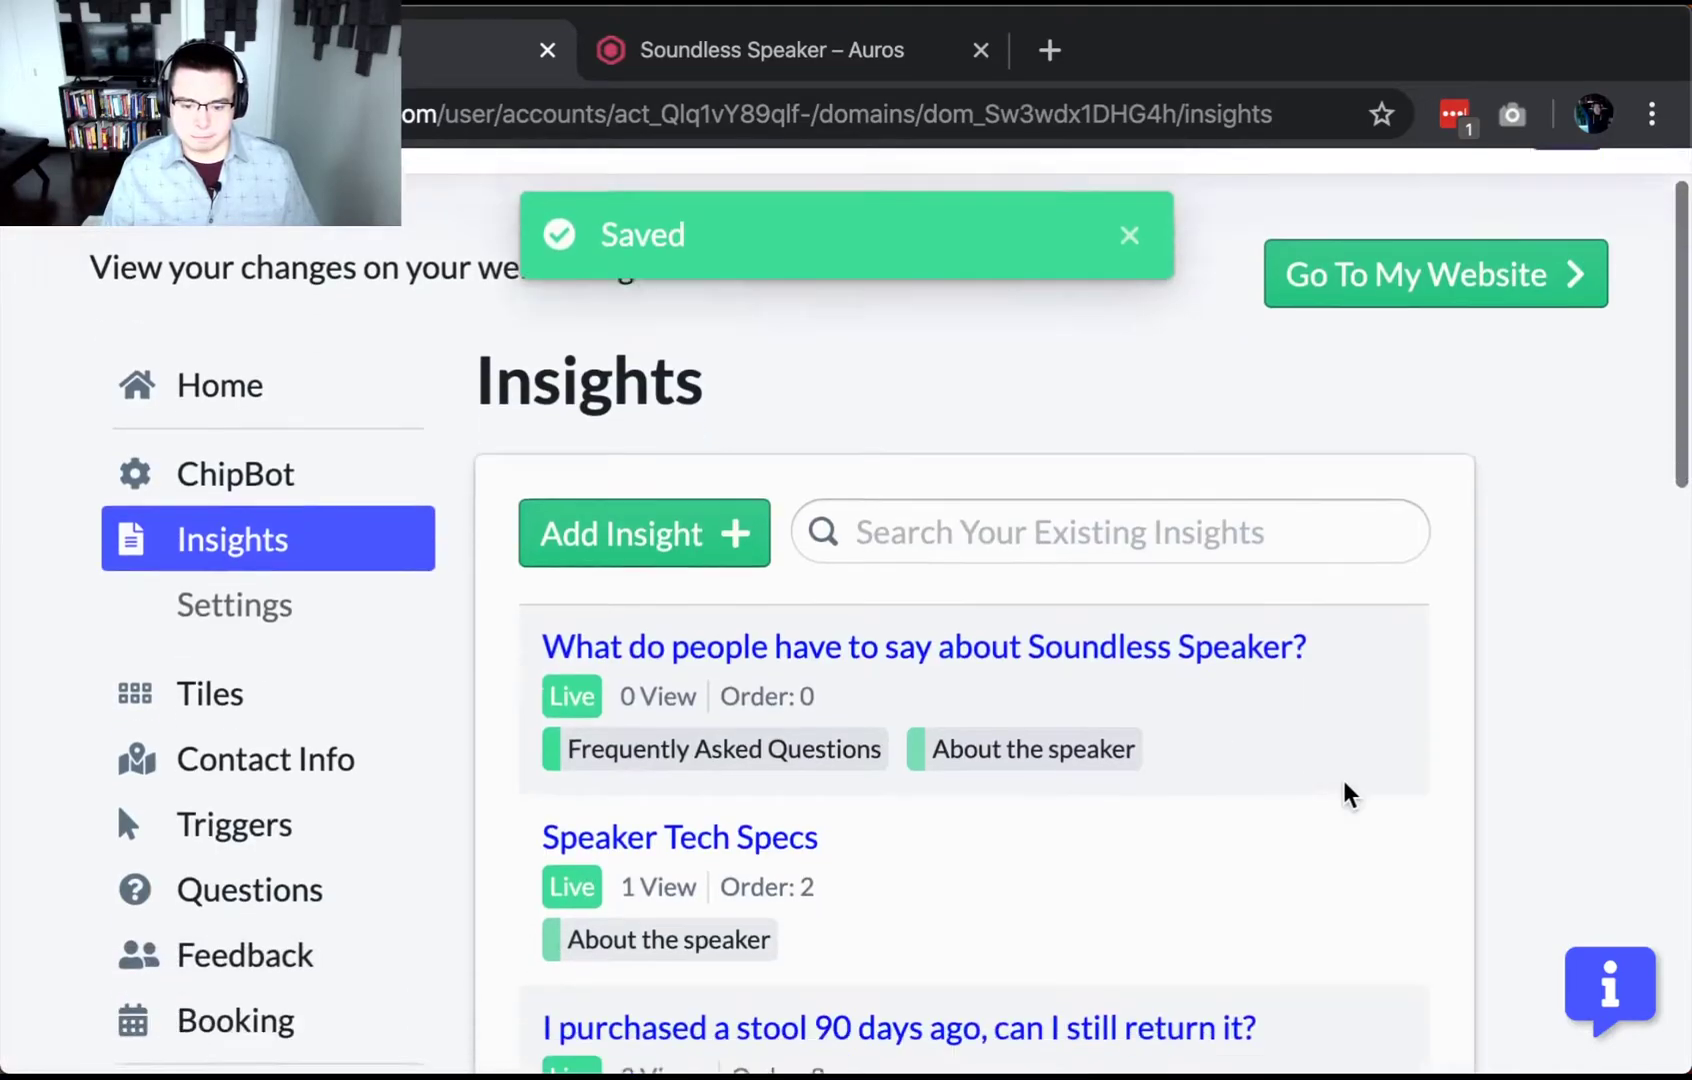
Go to the Tiles page and compare its tiles with those in the ChipBot widget on the Soundless Speaker store page.
{"action": "scroll", "coordinate": [1300, 805], "scroll_direction": "down", "scroll_amount": 3}
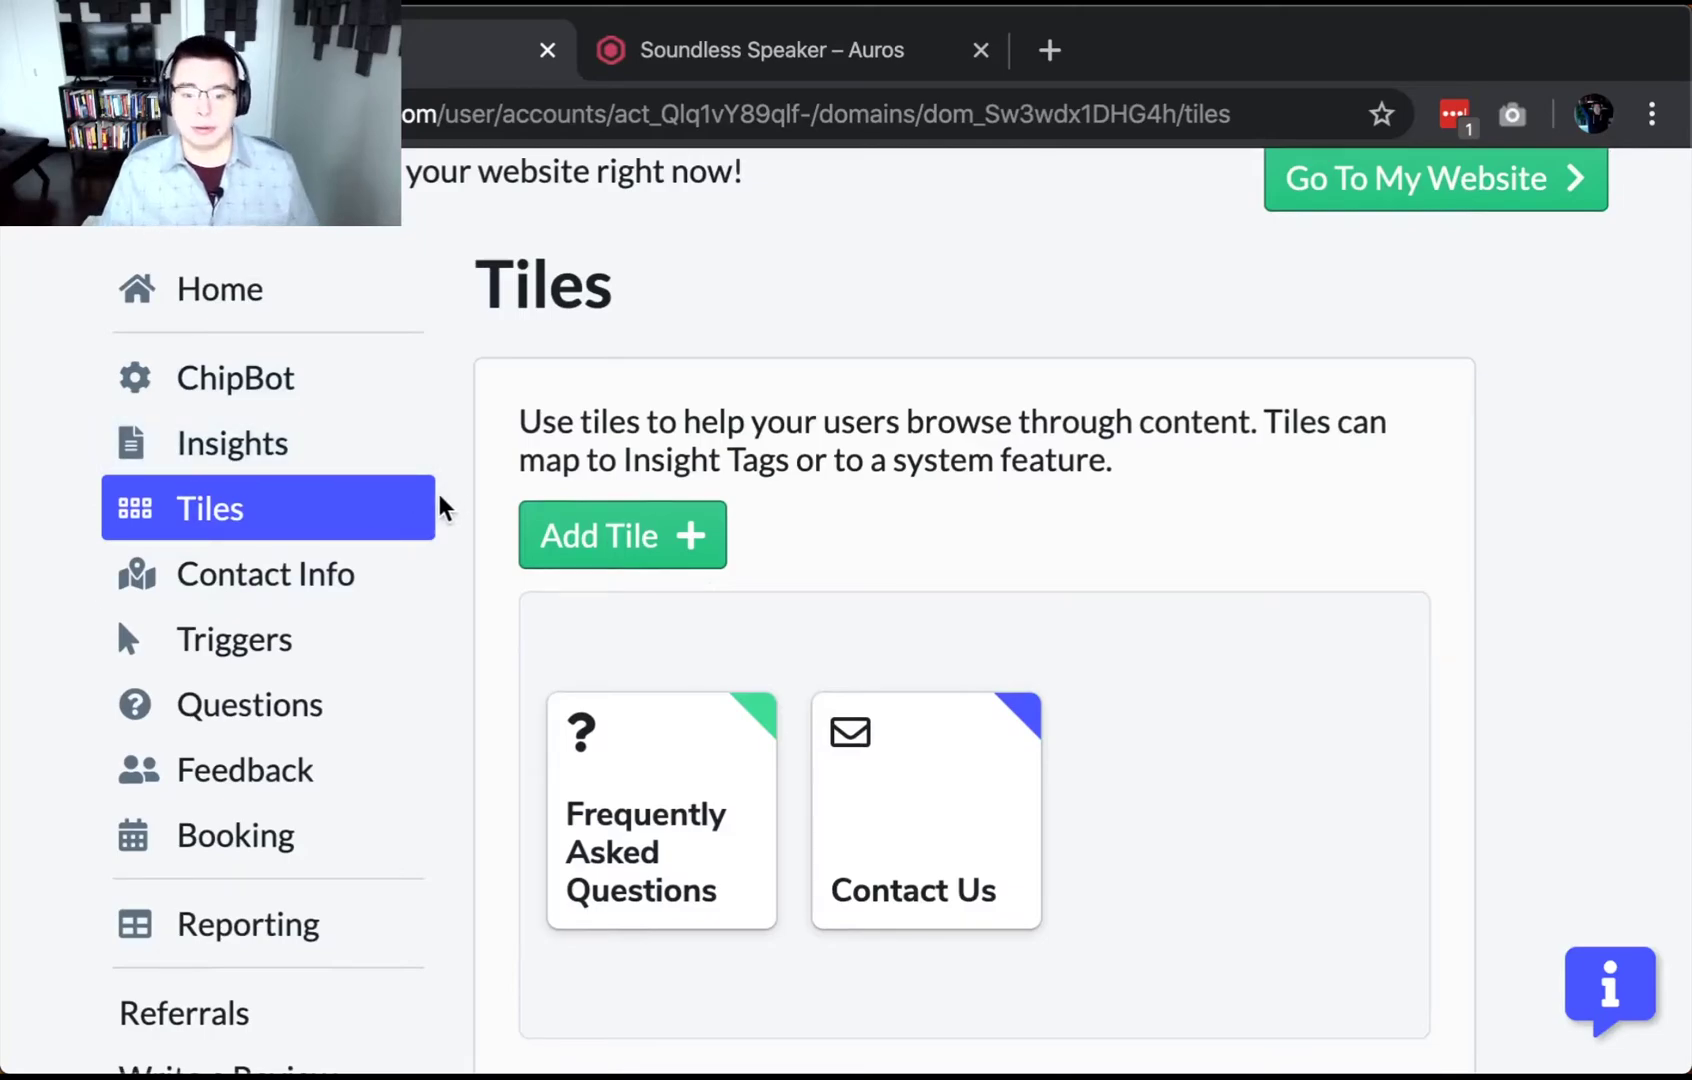
{"action": "scroll", "coordinate": [700, 600], "scroll_direction": "down", "scroll_amount": 1}
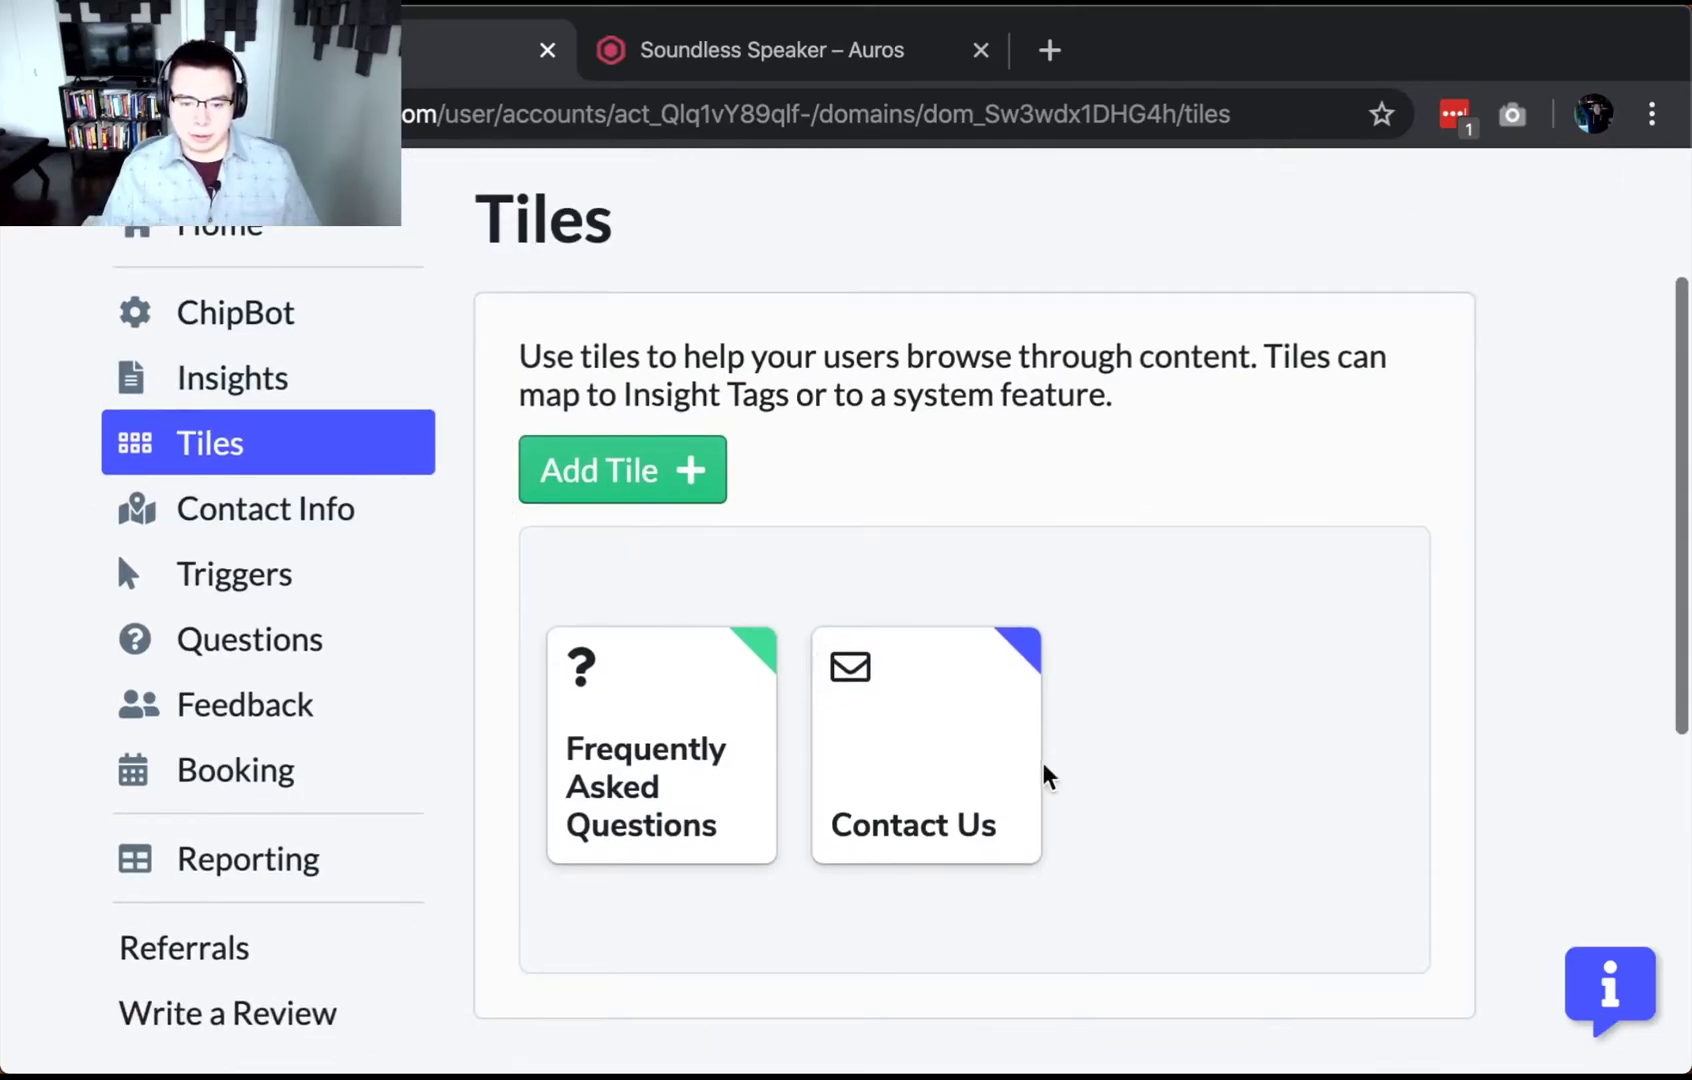
{"action": "mouse_move", "coordinate": [825, 762]}
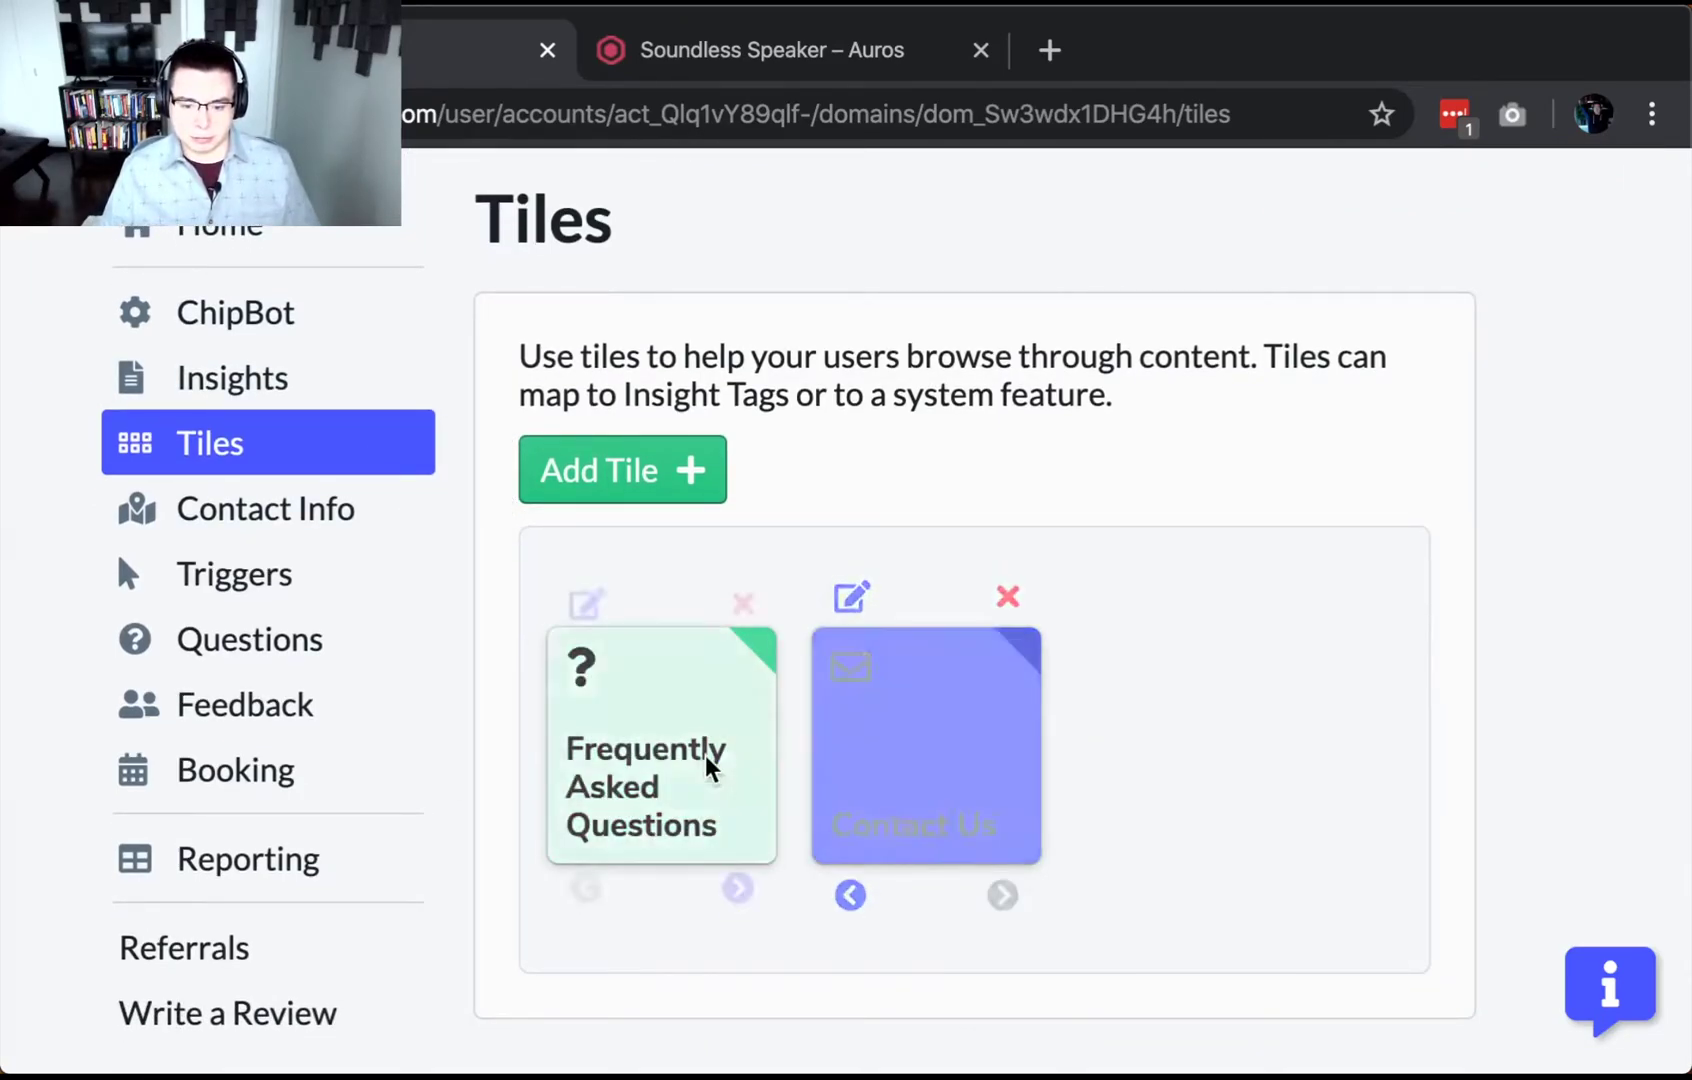
{"action": "left_click", "coordinate": [795, 58]}
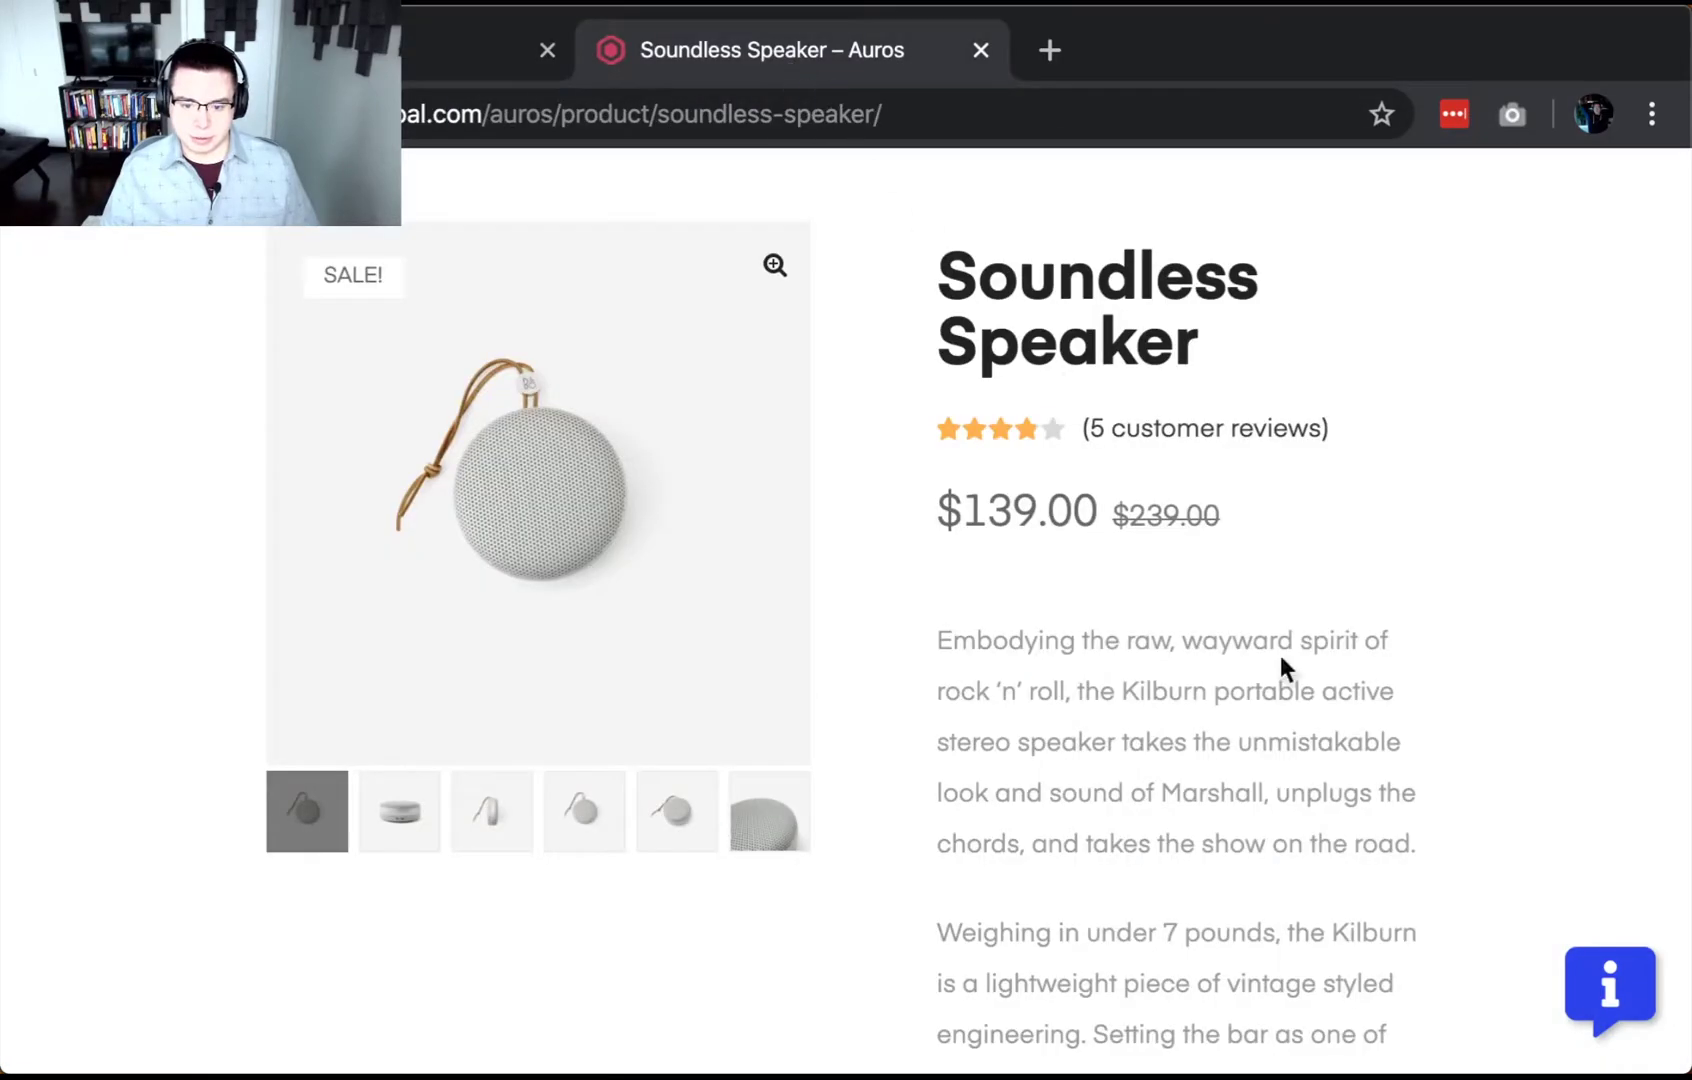
{"action": "left_click", "coordinate": [1595, 1000]}
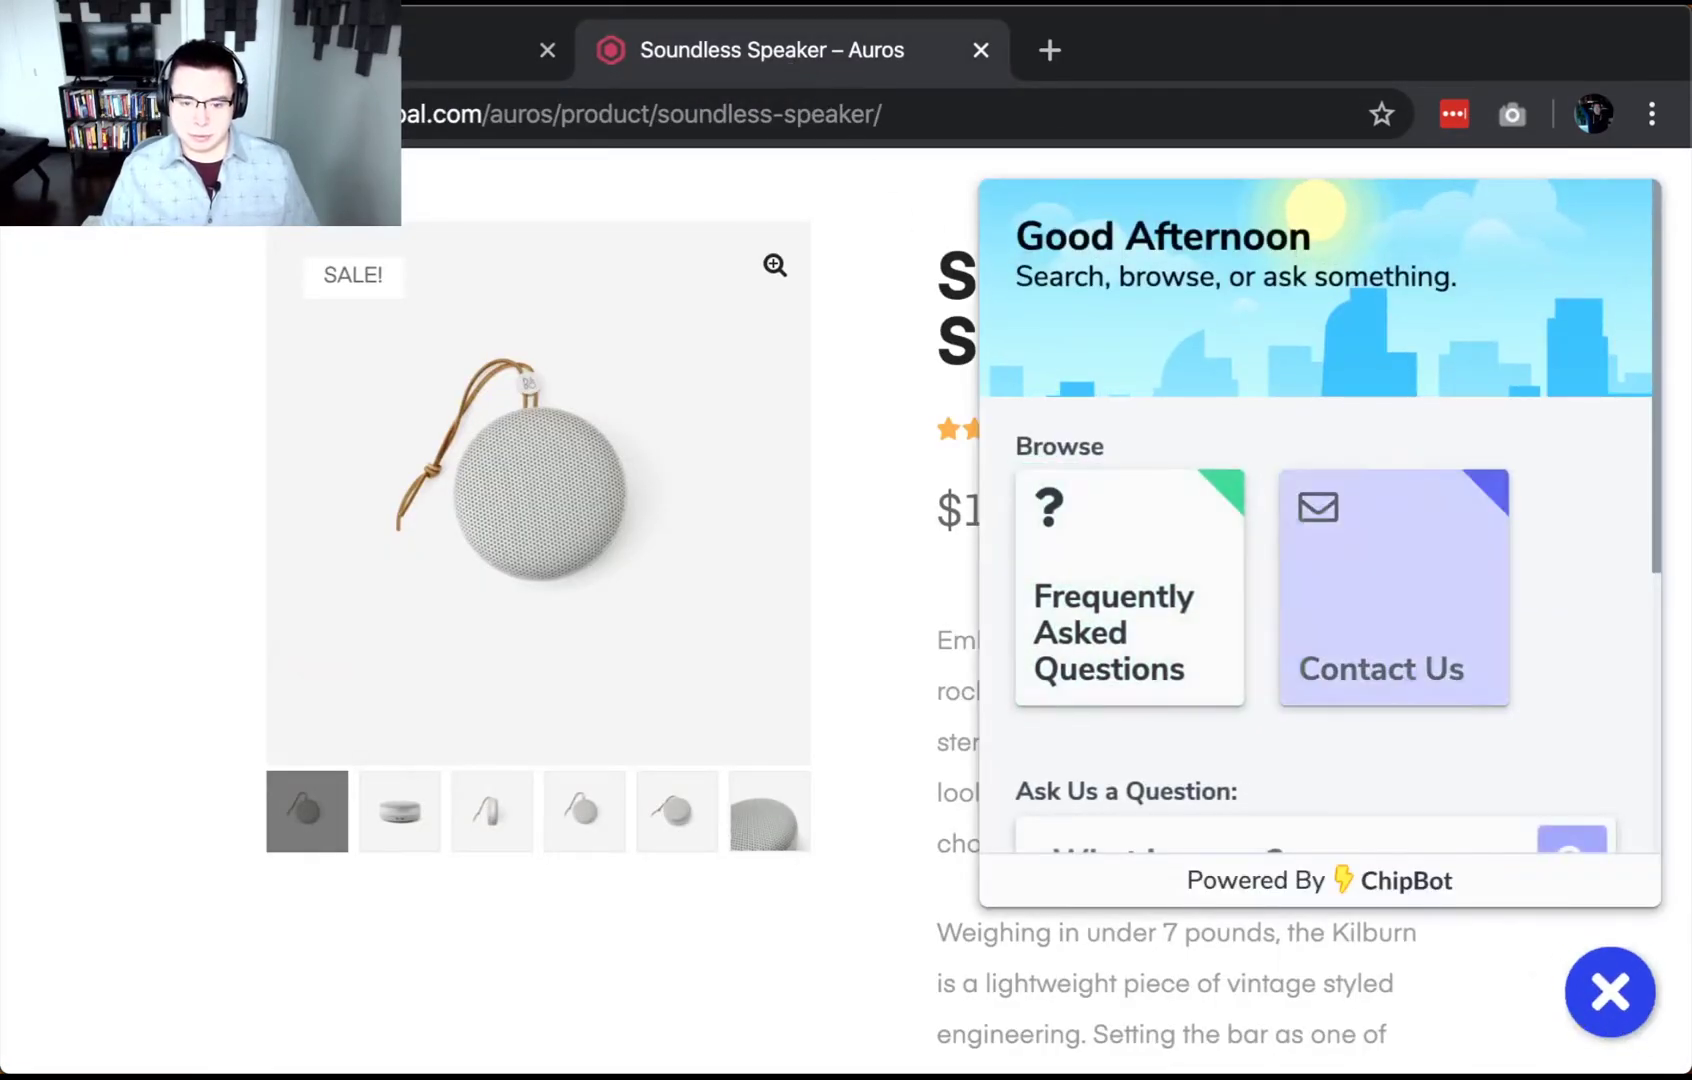
{"action": "key", "text": "ctrl+shift+Tab"}
Move the Frequently Asked Questions tile behind Contact Us and back to first place.
{"action": "mouse_move", "coordinate": [691, 854]}
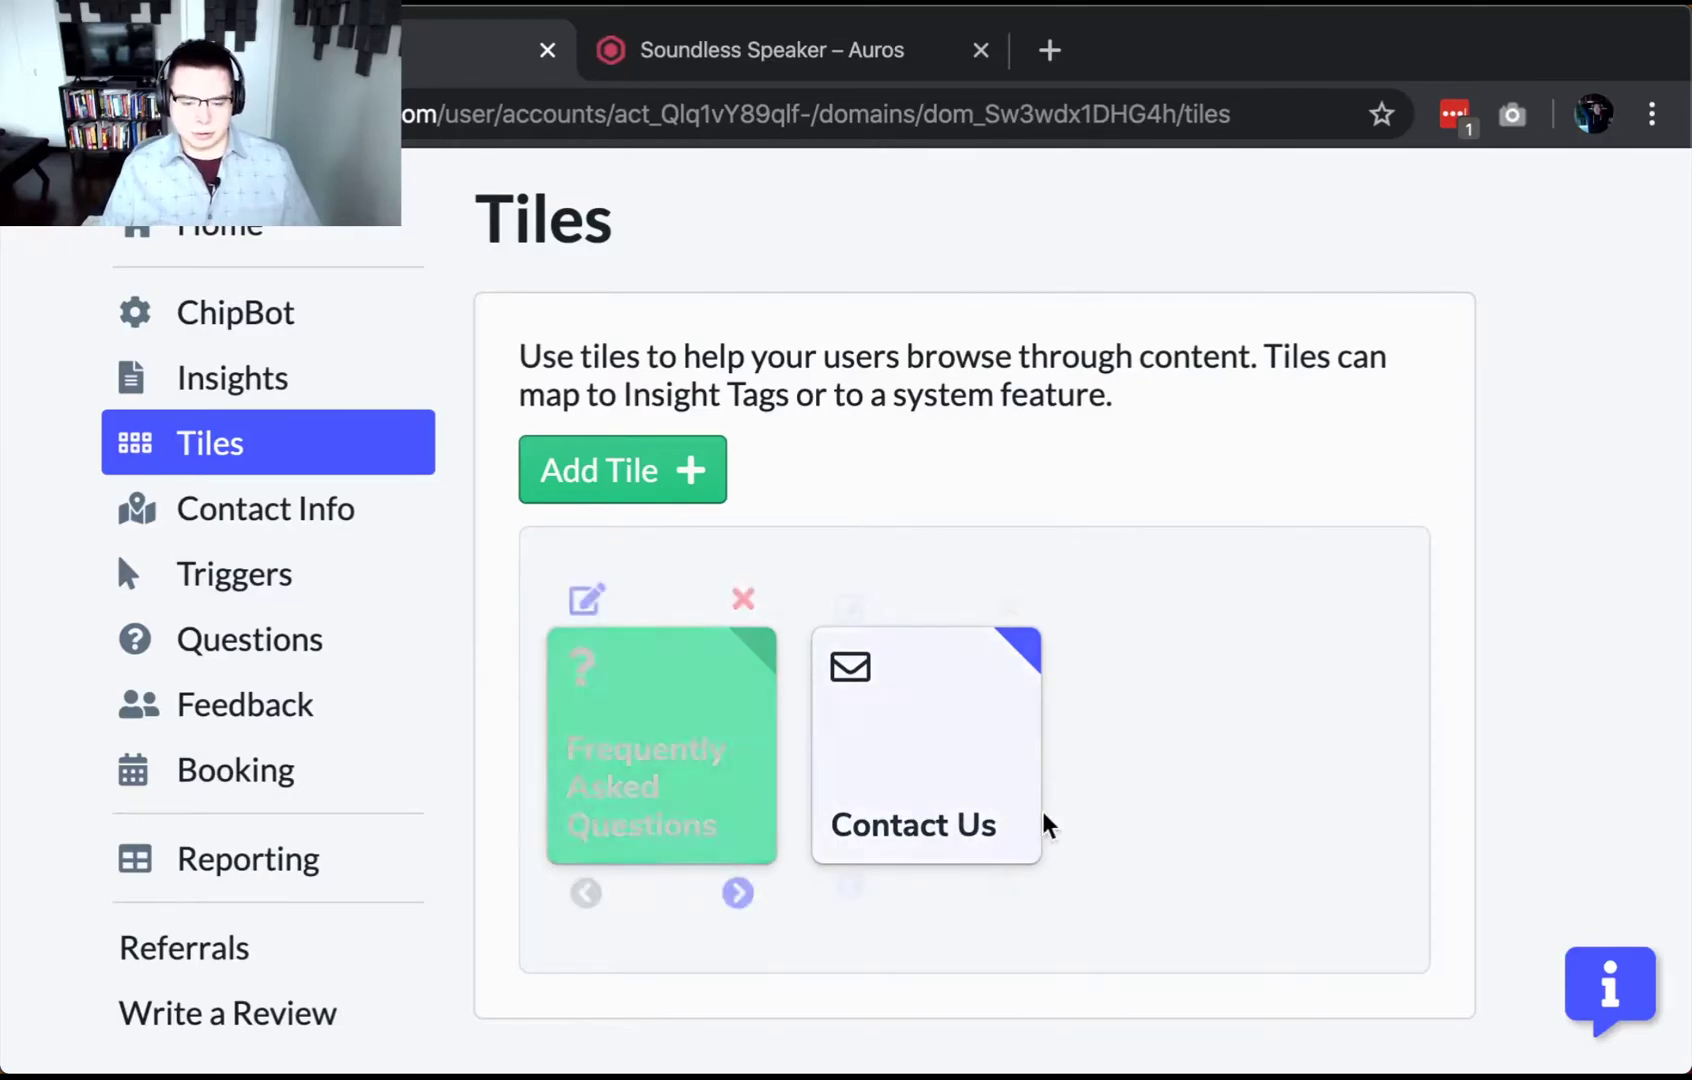
{"action": "left_click", "coordinate": [740, 901]}
{"action": "left_click", "coordinate": [848, 901]}
Review the Frequently Asked Questions tile's color, name, type, tag and icon settings, and return to the tiles overview.
{"action": "left_click", "coordinate": [585, 589]}
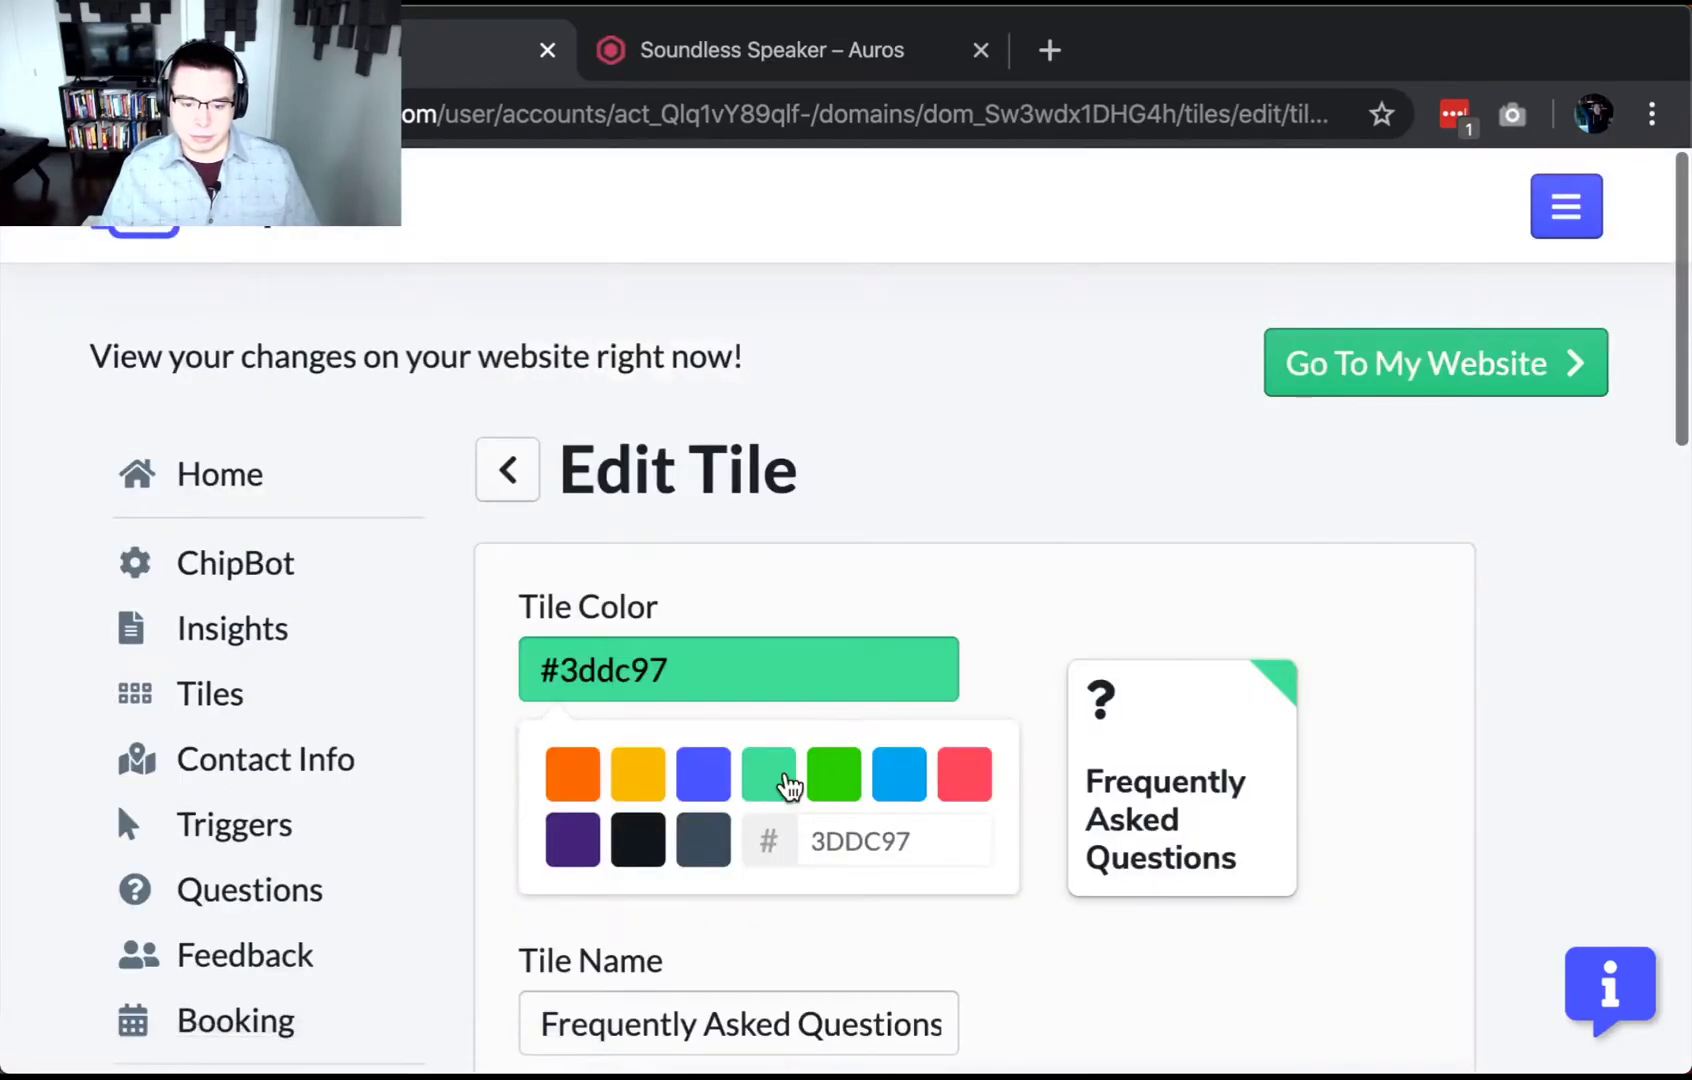
{"action": "scroll", "coordinate": [794, 756], "scroll_direction": "down", "scroll_amount": 2}
{"action": "scroll", "coordinate": [690, 850], "scroll_direction": "down", "scroll_amount": 3}
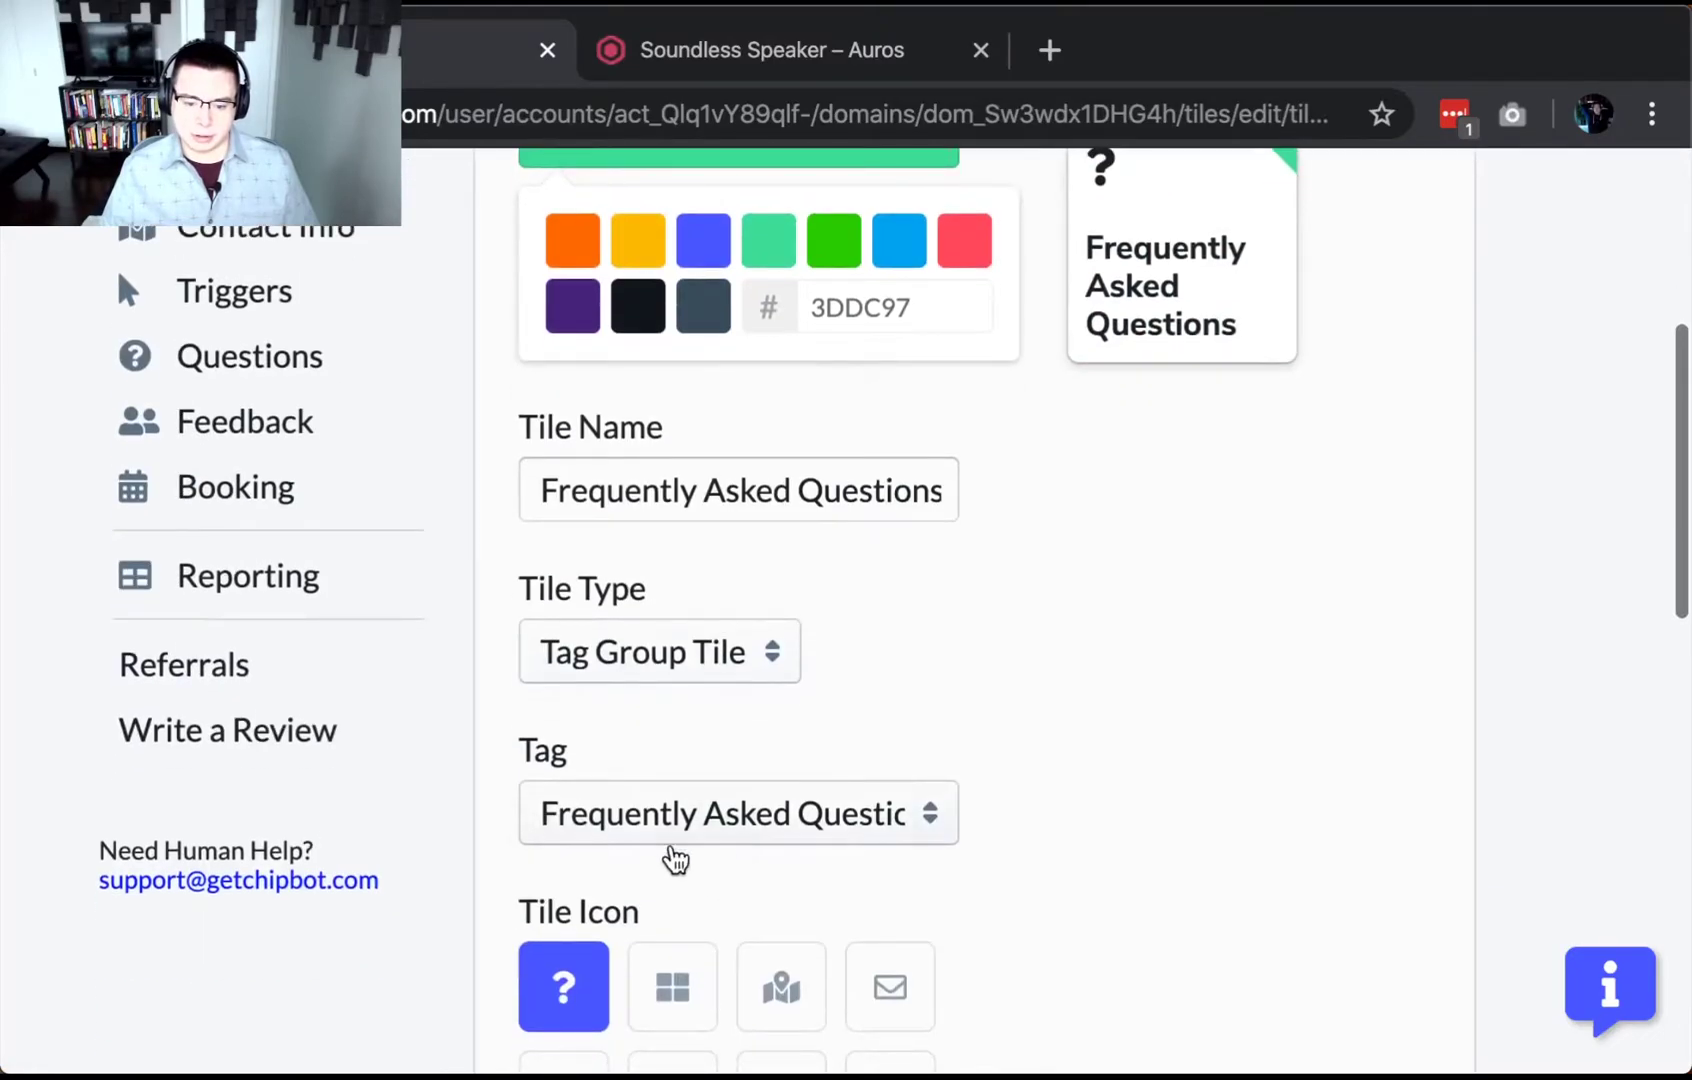
{"action": "scroll", "coordinate": [691, 578], "scroll_direction": "down", "scroll_amount": 3}
{"action": "scroll", "coordinate": [851, 810], "scroll_direction": "up", "scroll_amount": 7}
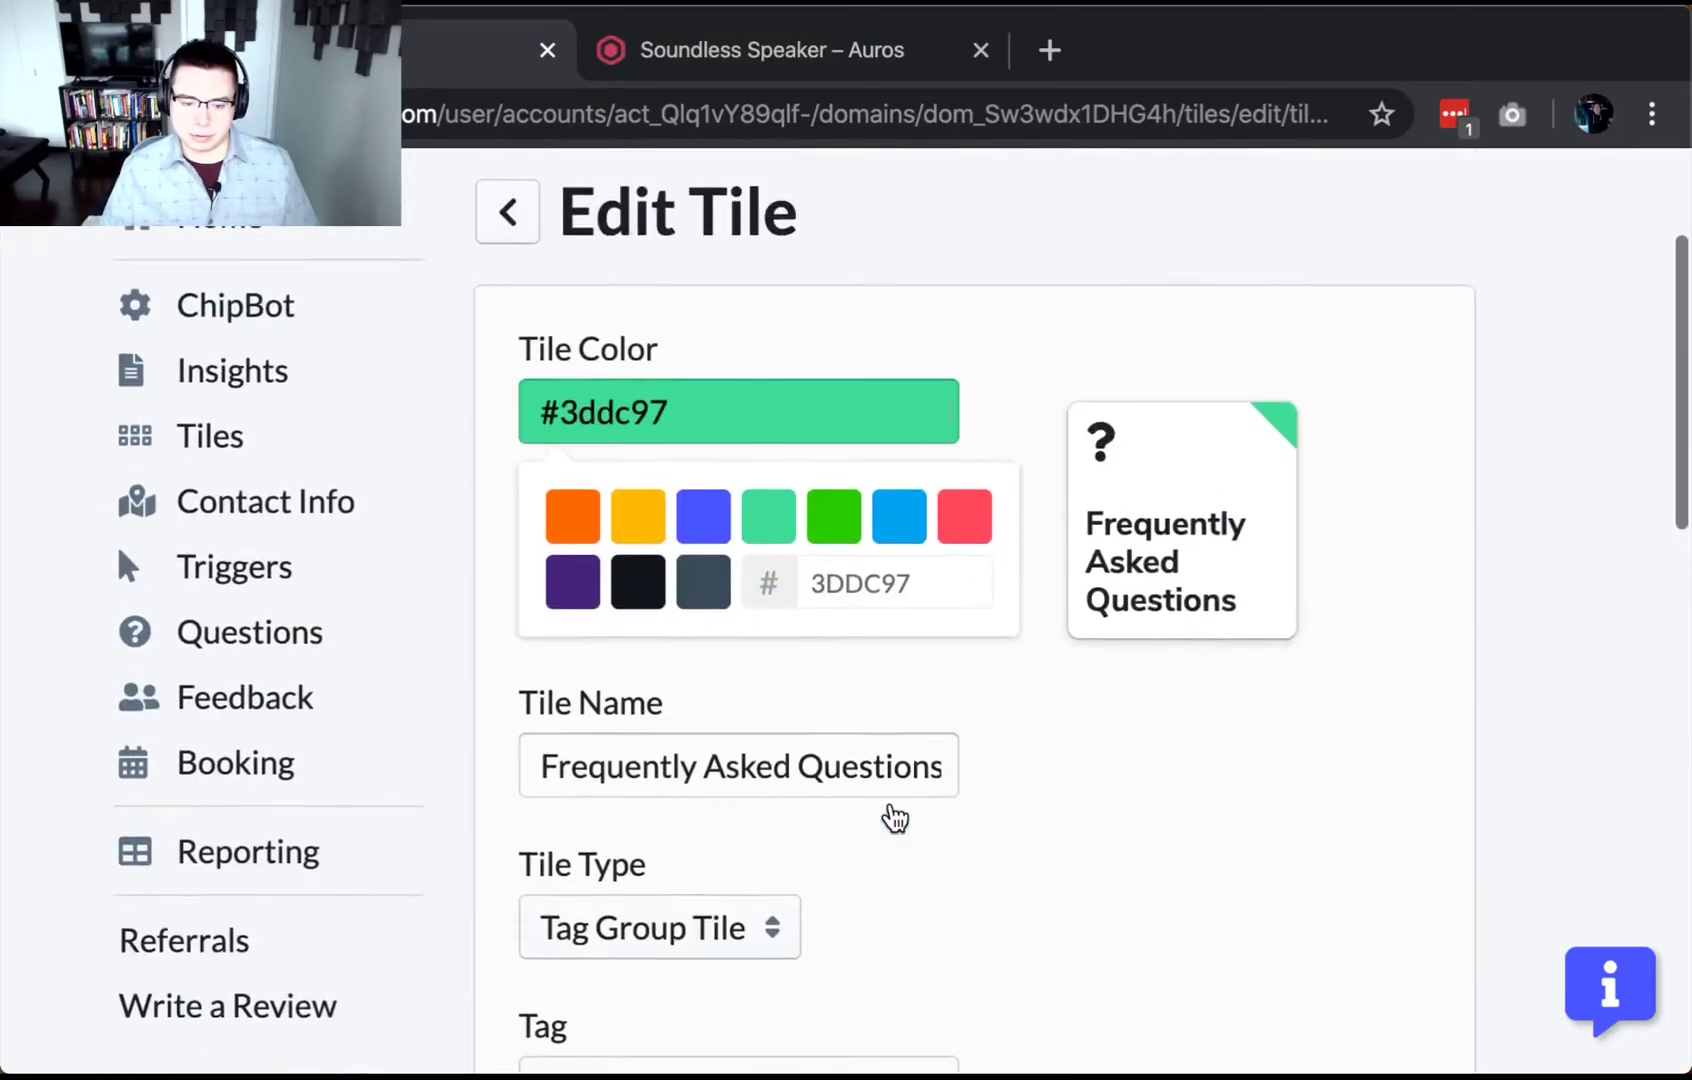
{"action": "left_click", "coordinate": [505, 292]}
Start a new tile, keep the Tag Group Tile type and link it to the Policies tag.
{"action": "scroll", "coordinate": [870, 630], "scroll_direction": "down", "scroll_amount": 2}
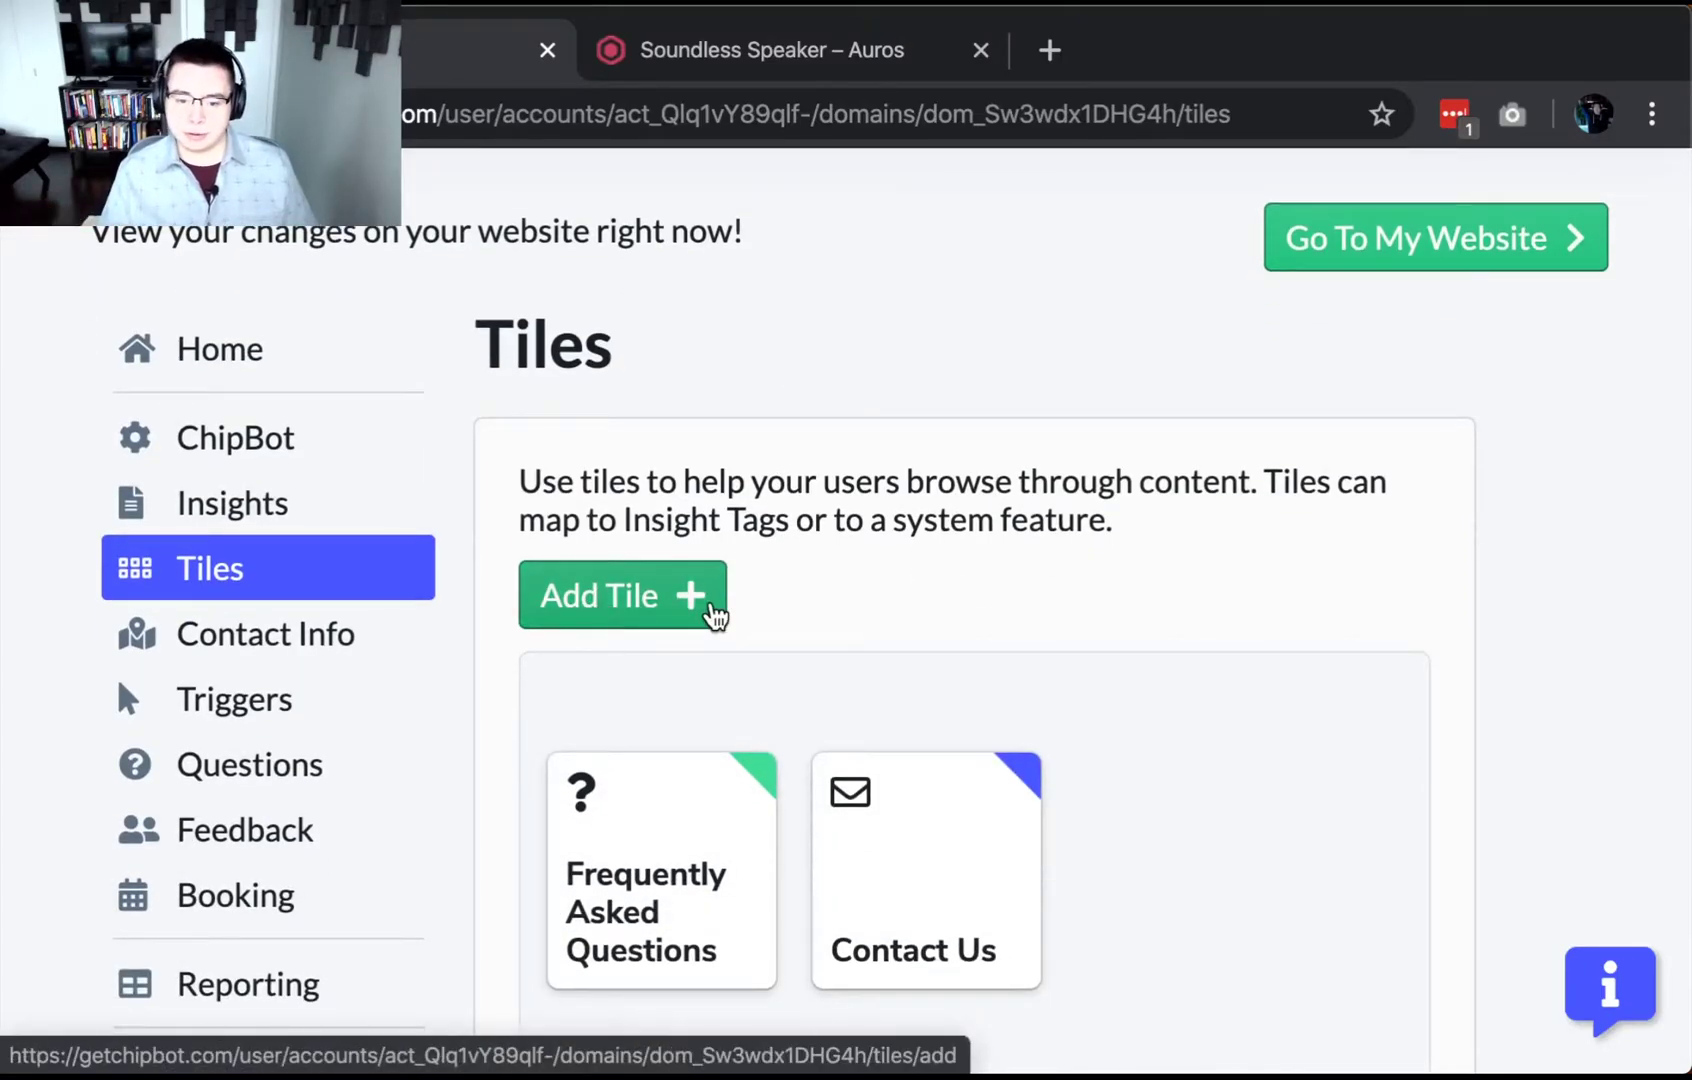
{"action": "scroll", "coordinate": [895, 612], "scroll_direction": "down", "scroll_amount": 1}
{"action": "left_click", "coordinate": [646, 517]}
{"action": "scroll", "coordinate": [870, 645], "scroll_direction": "down", "scroll_amount": 4}
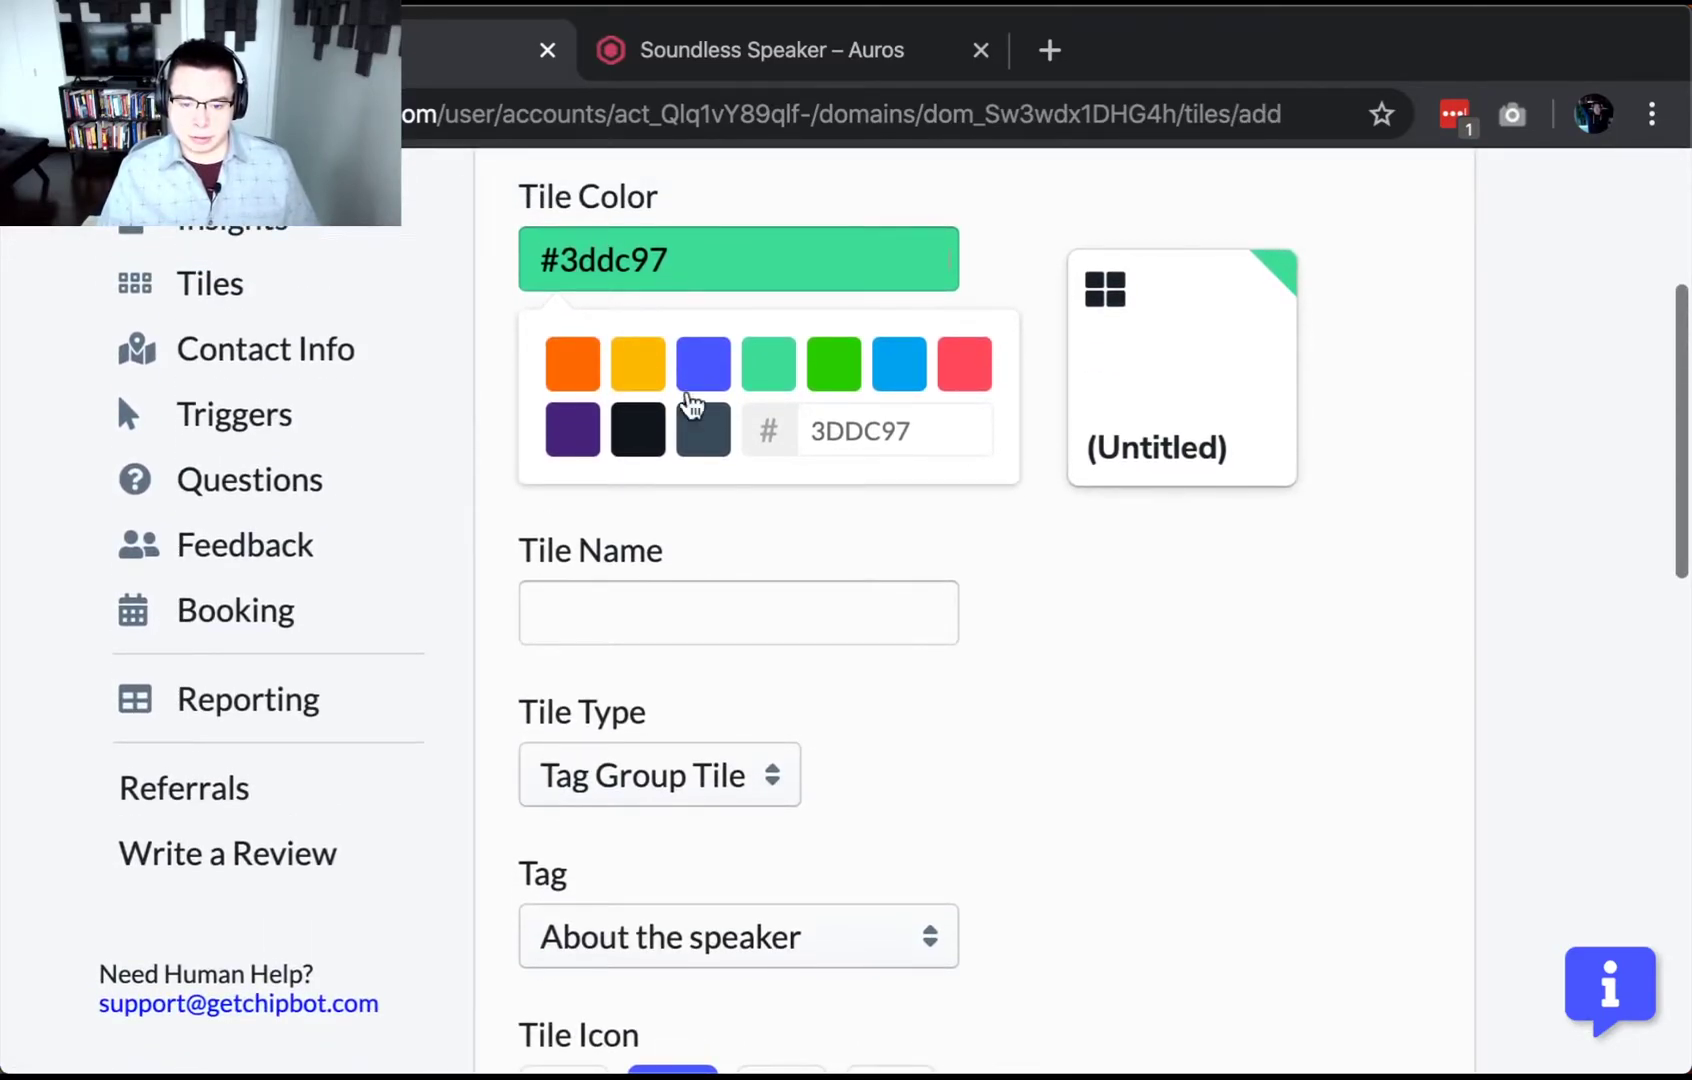
{"action": "left_click", "coordinate": [820, 631]}
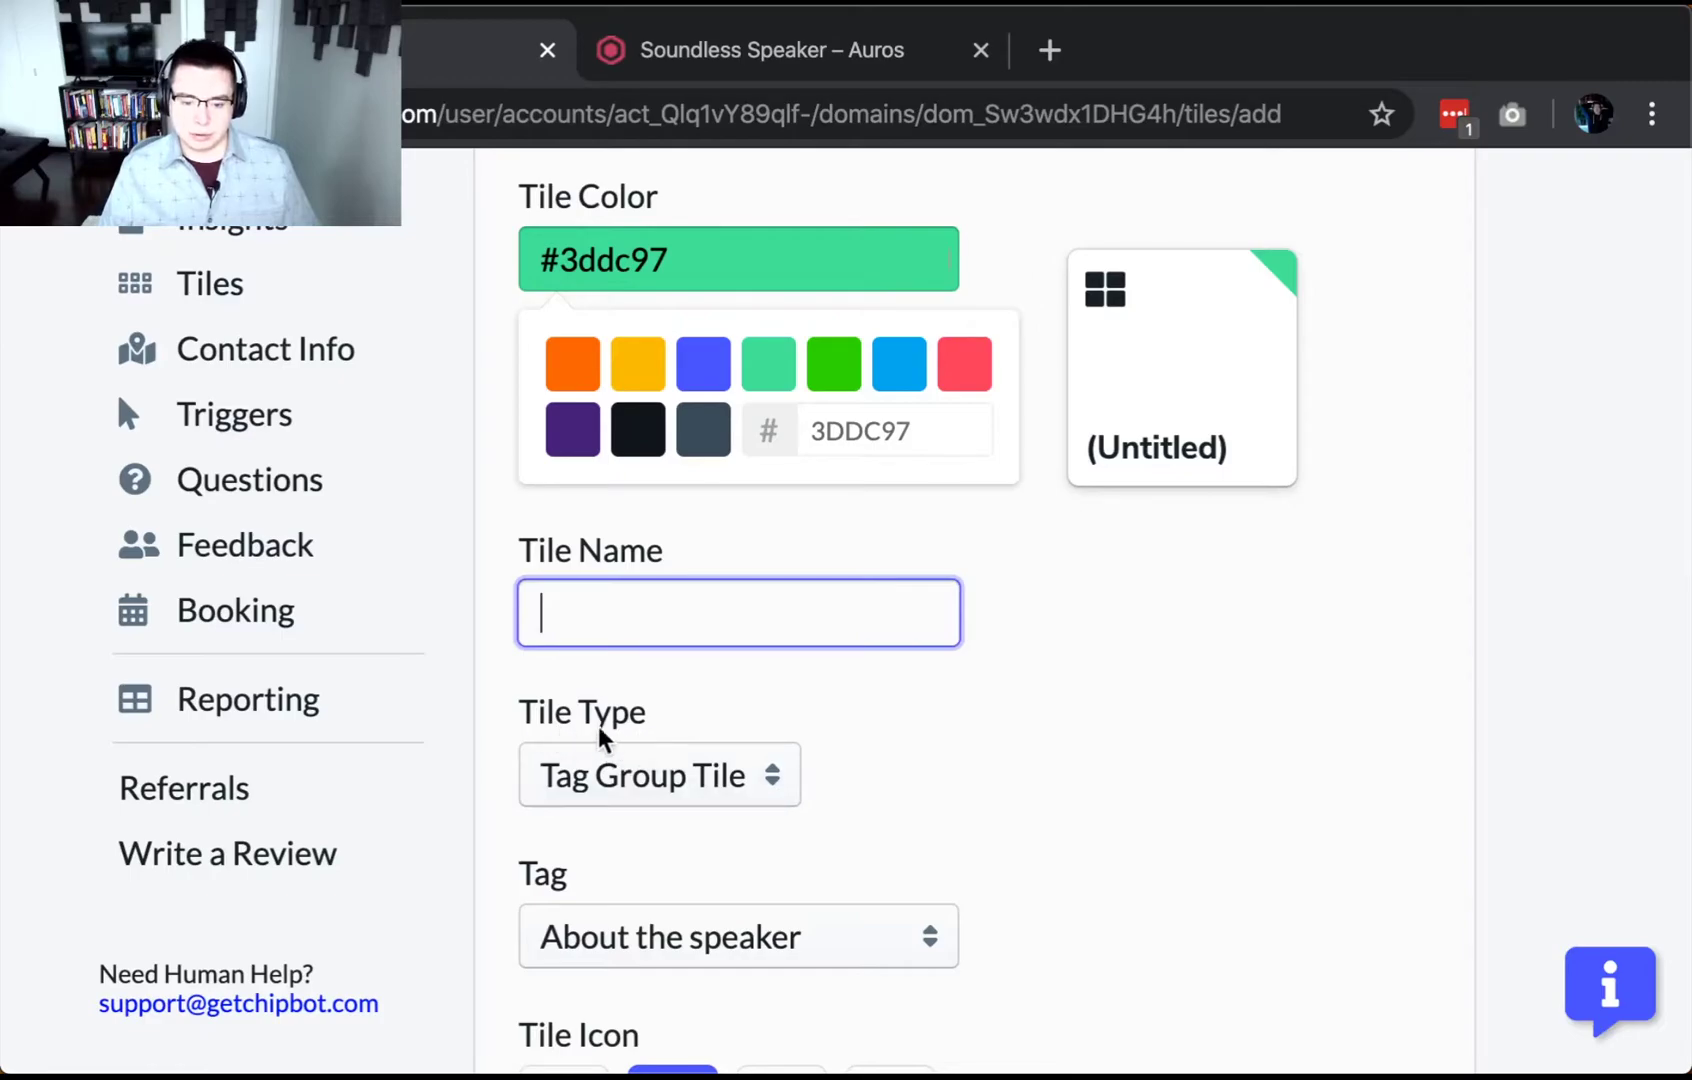
{"action": "left_click", "coordinate": [759, 780]}
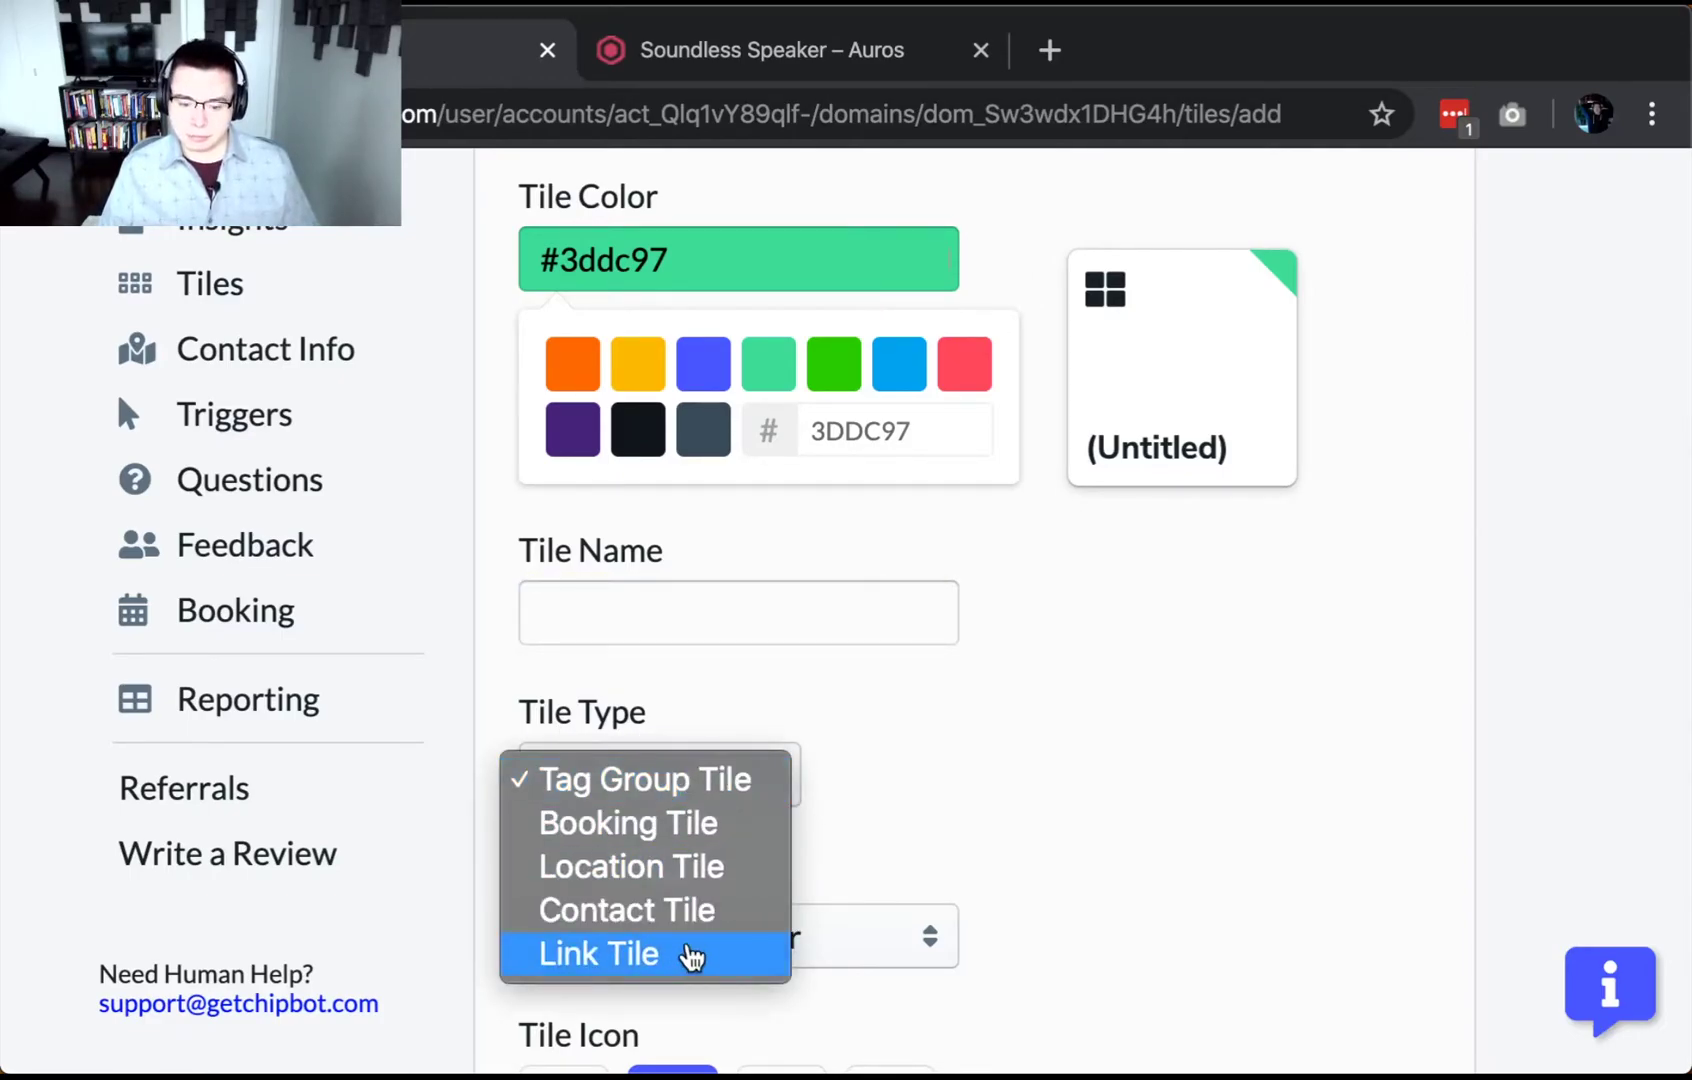
{"action": "left_click", "coordinate": [1001, 733]}
{"action": "scroll", "coordinate": [990, 774], "scroll_direction": "down", "scroll_amount": 2}
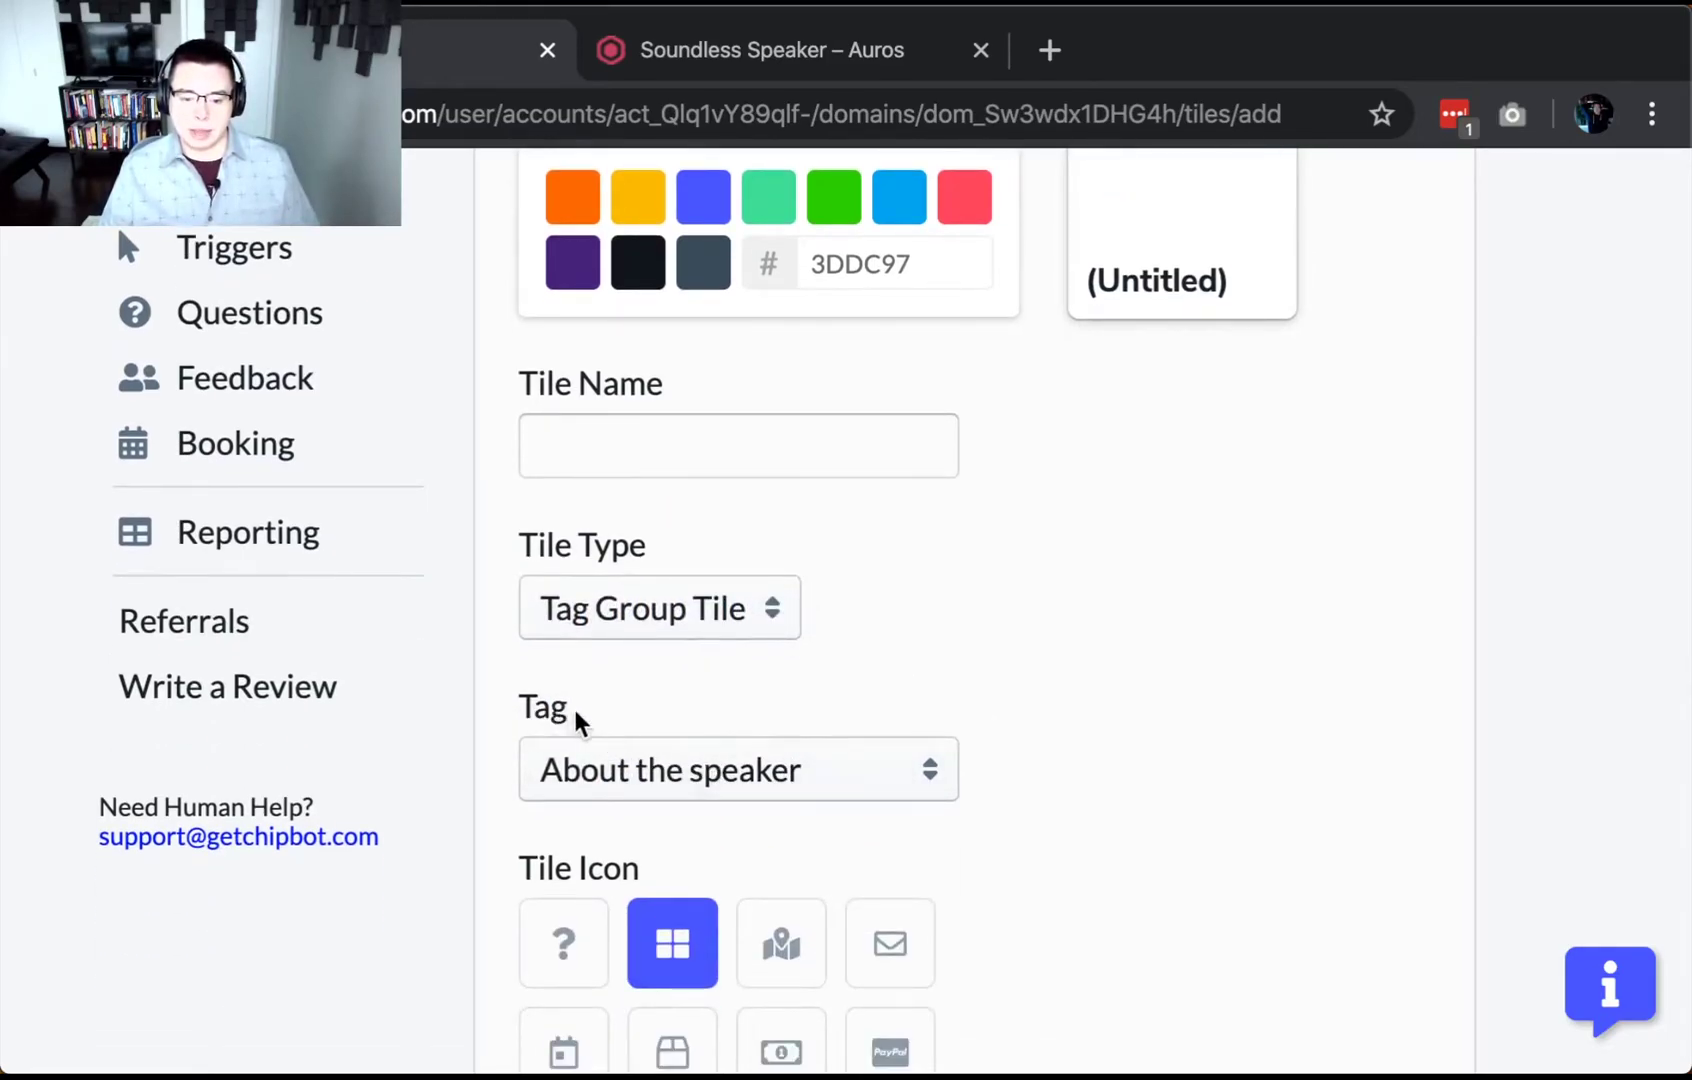
{"action": "left_click", "coordinate": [665, 766]}
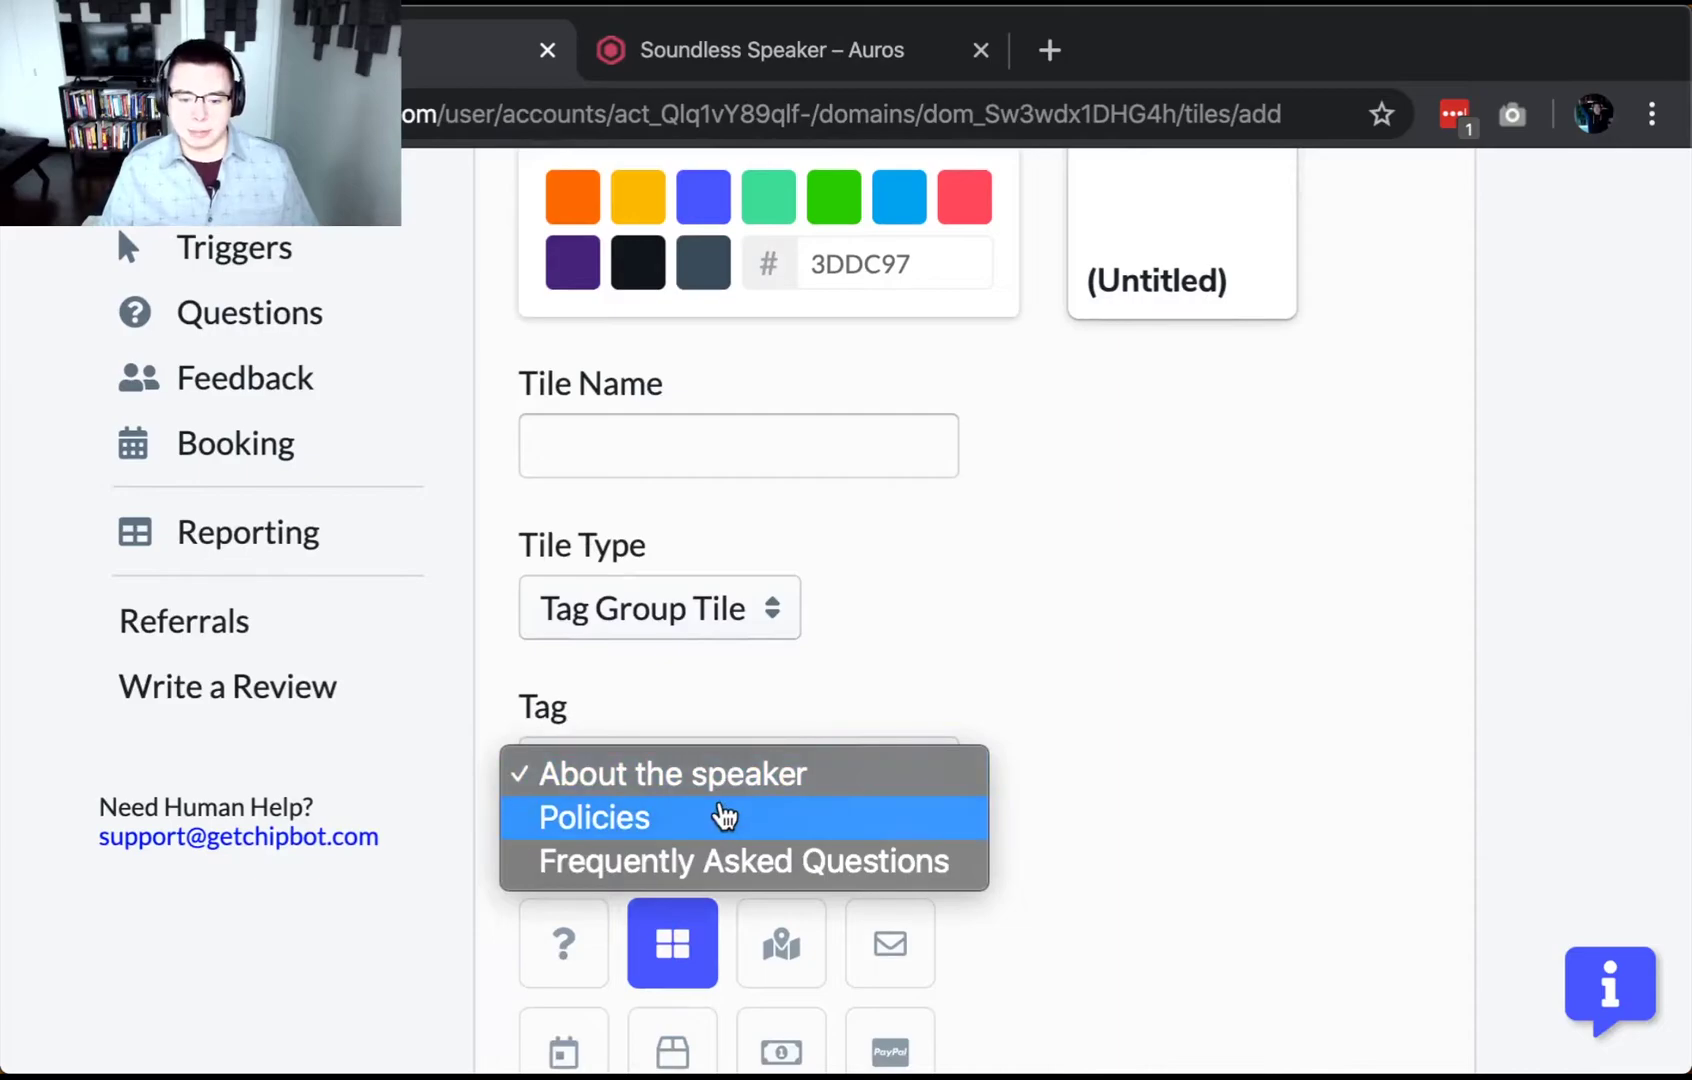
{"action": "left_click", "coordinate": [743, 822]}
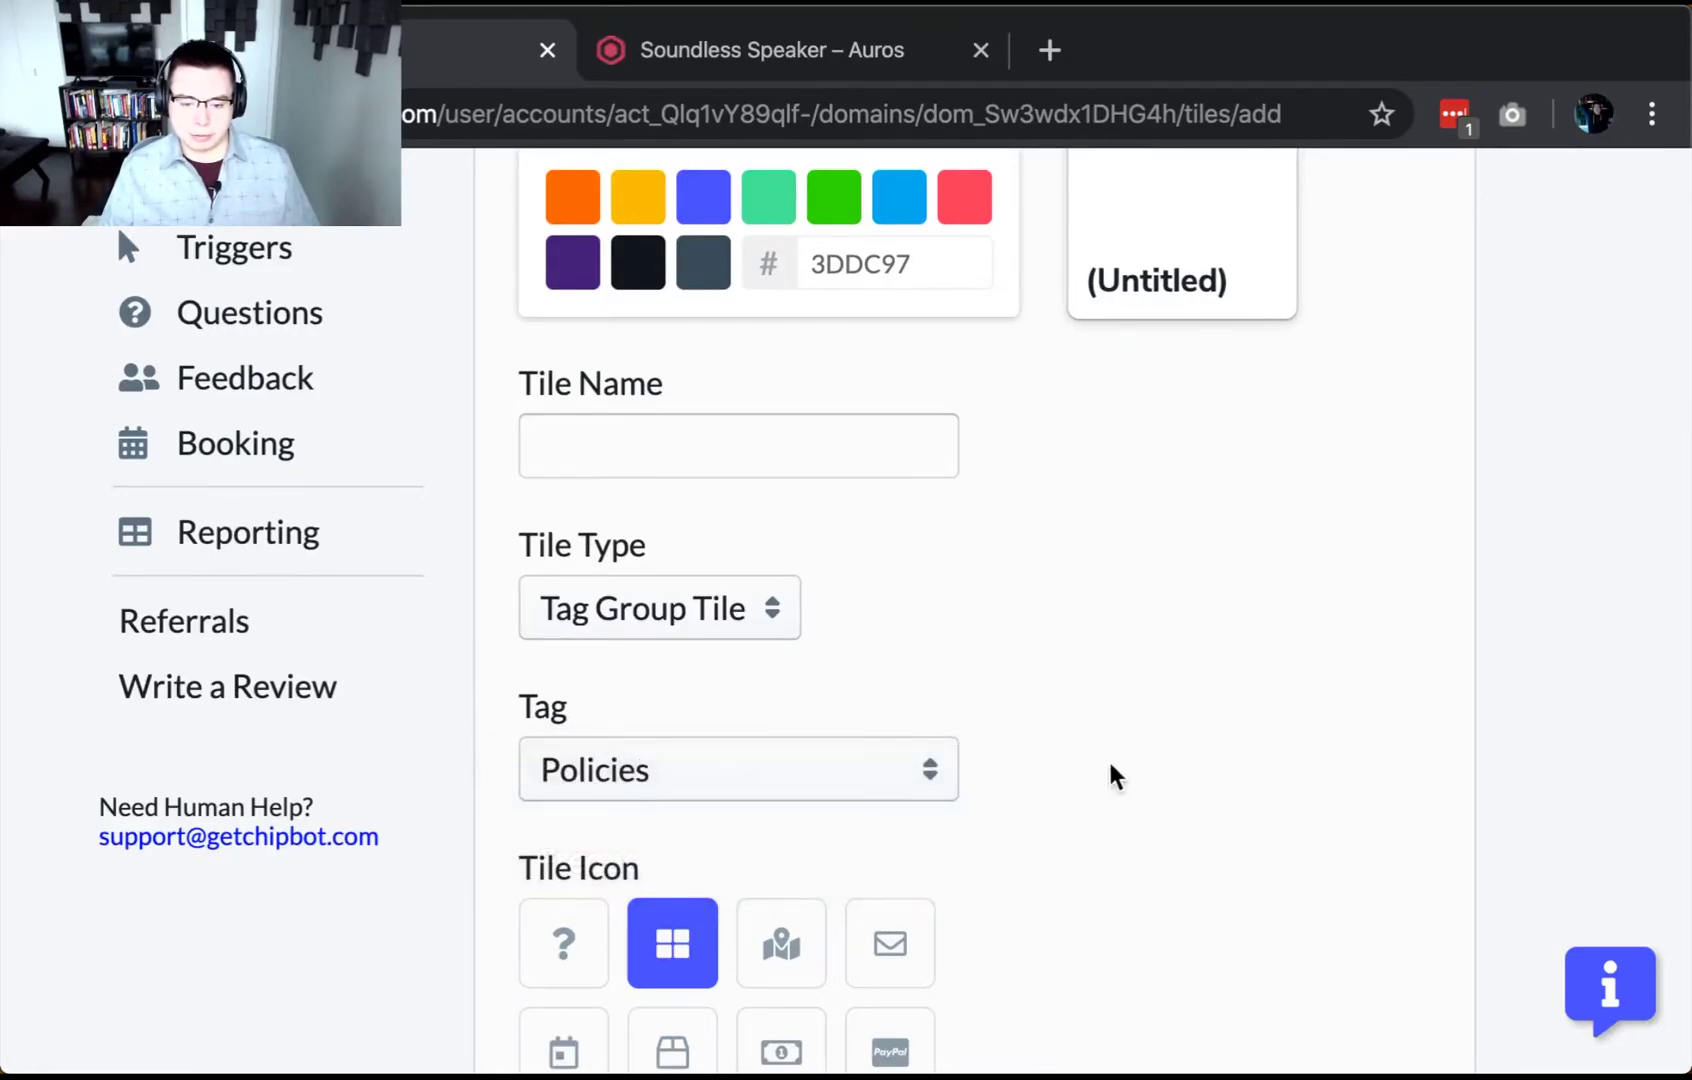
Set the new tile's color to yellow #fcb900 and name it Refund and Shipping Policy.
{"action": "scroll", "coordinate": [1100, 780], "scroll_direction": "up", "scroll_amount": 2}
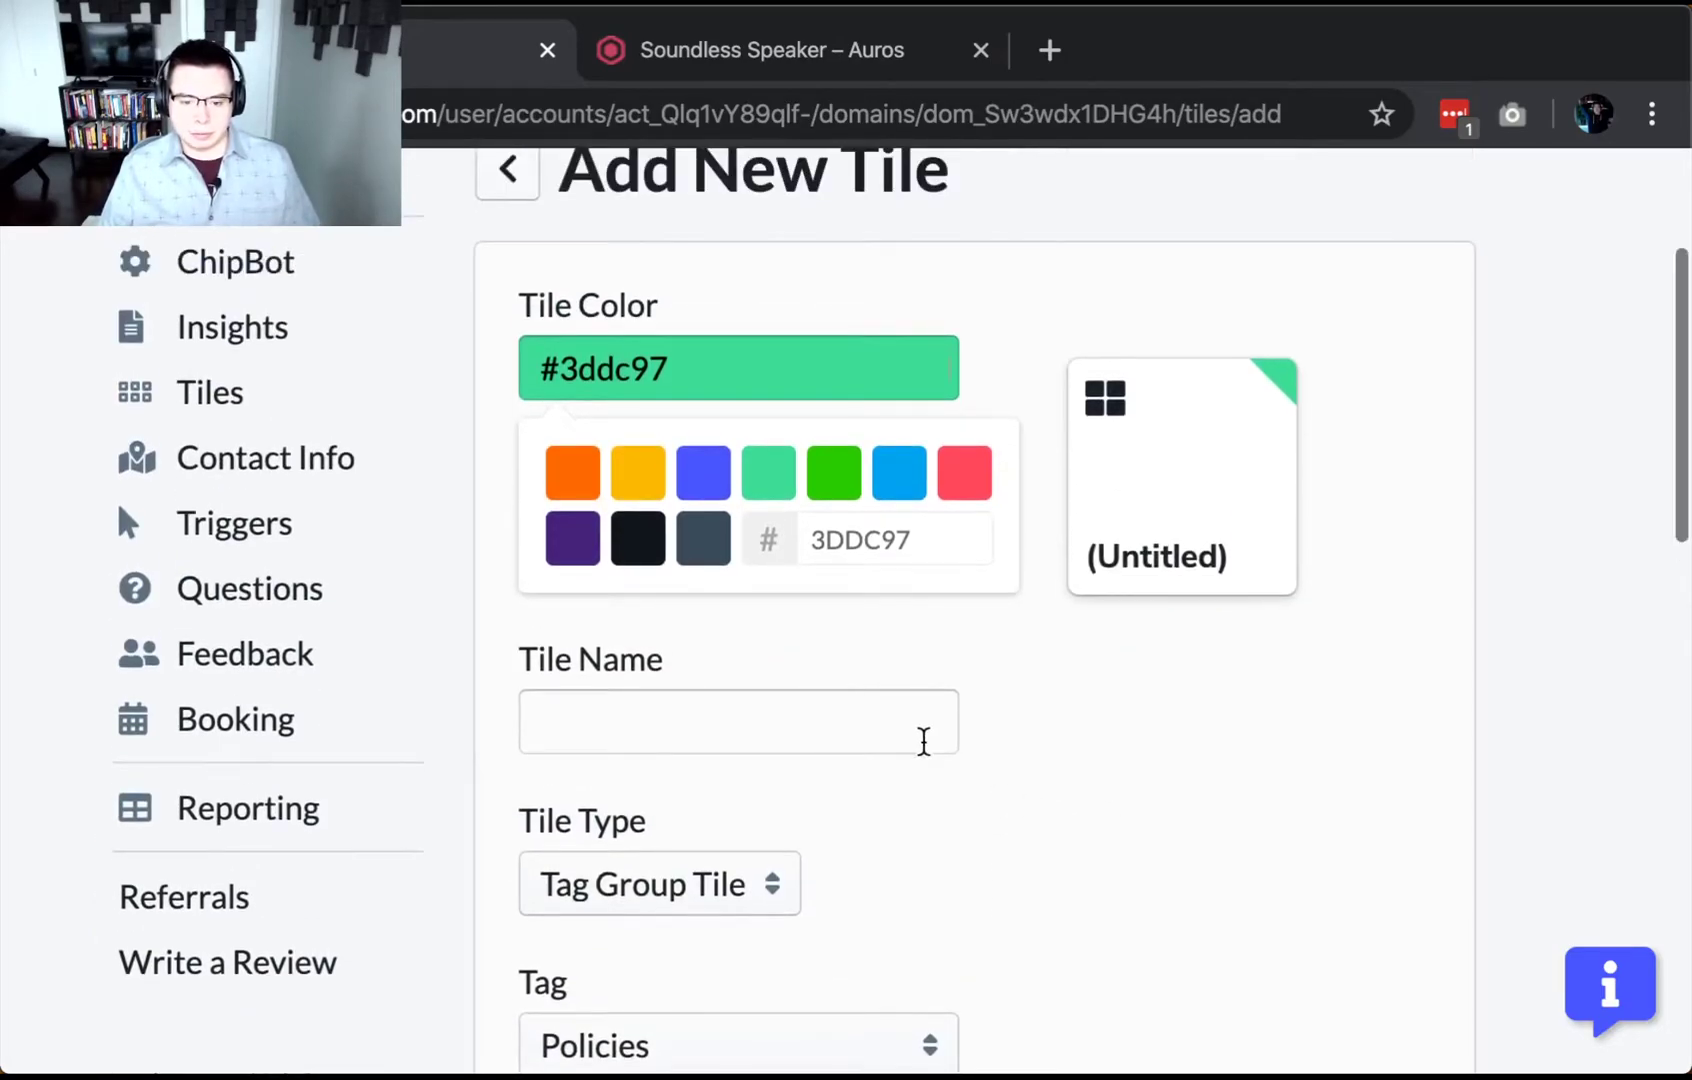
{"action": "left_click", "coordinate": [645, 478]}
{"action": "left_click", "coordinate": [650, 727]}
{"action": "scroll", "coordinate": [1190, 780], "scroll_direction": "down", "scroll_amount": 1}
{"action": "scroll", "coordinate": [1190, 775], "scroll_direction": "down", "scroll_amount": 1}
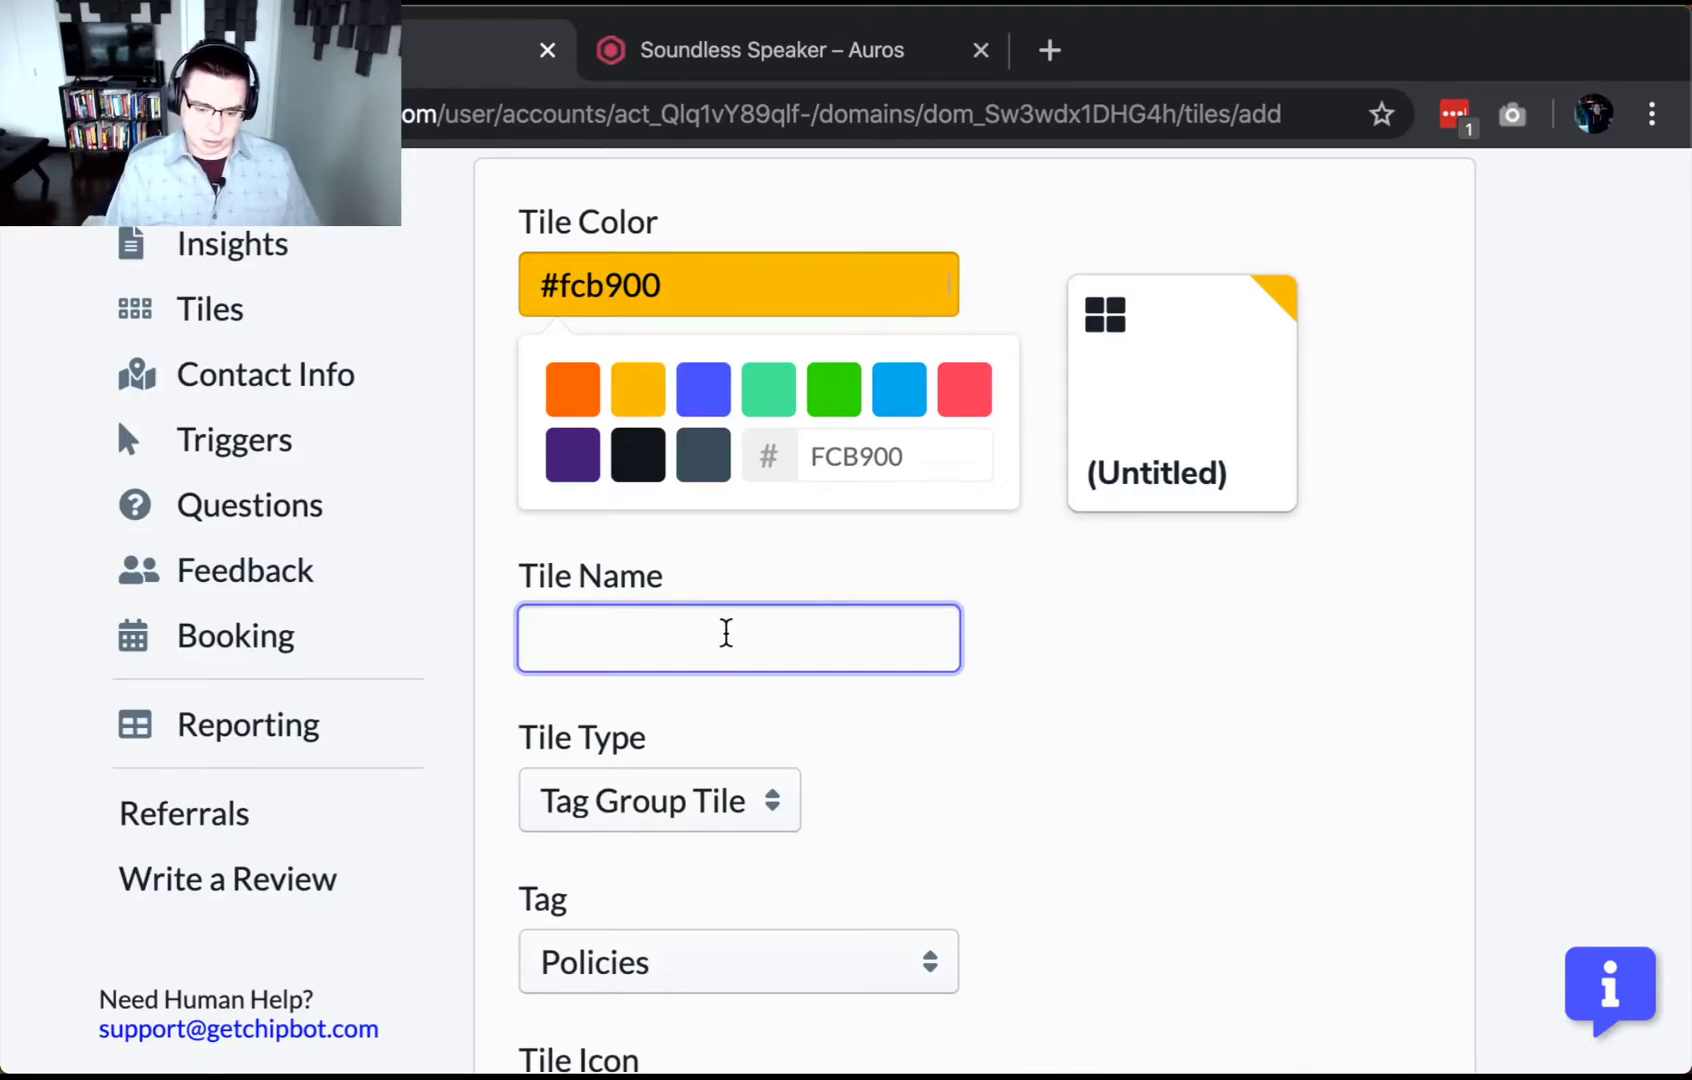
{"action": "type", "text": "Refund Po"}
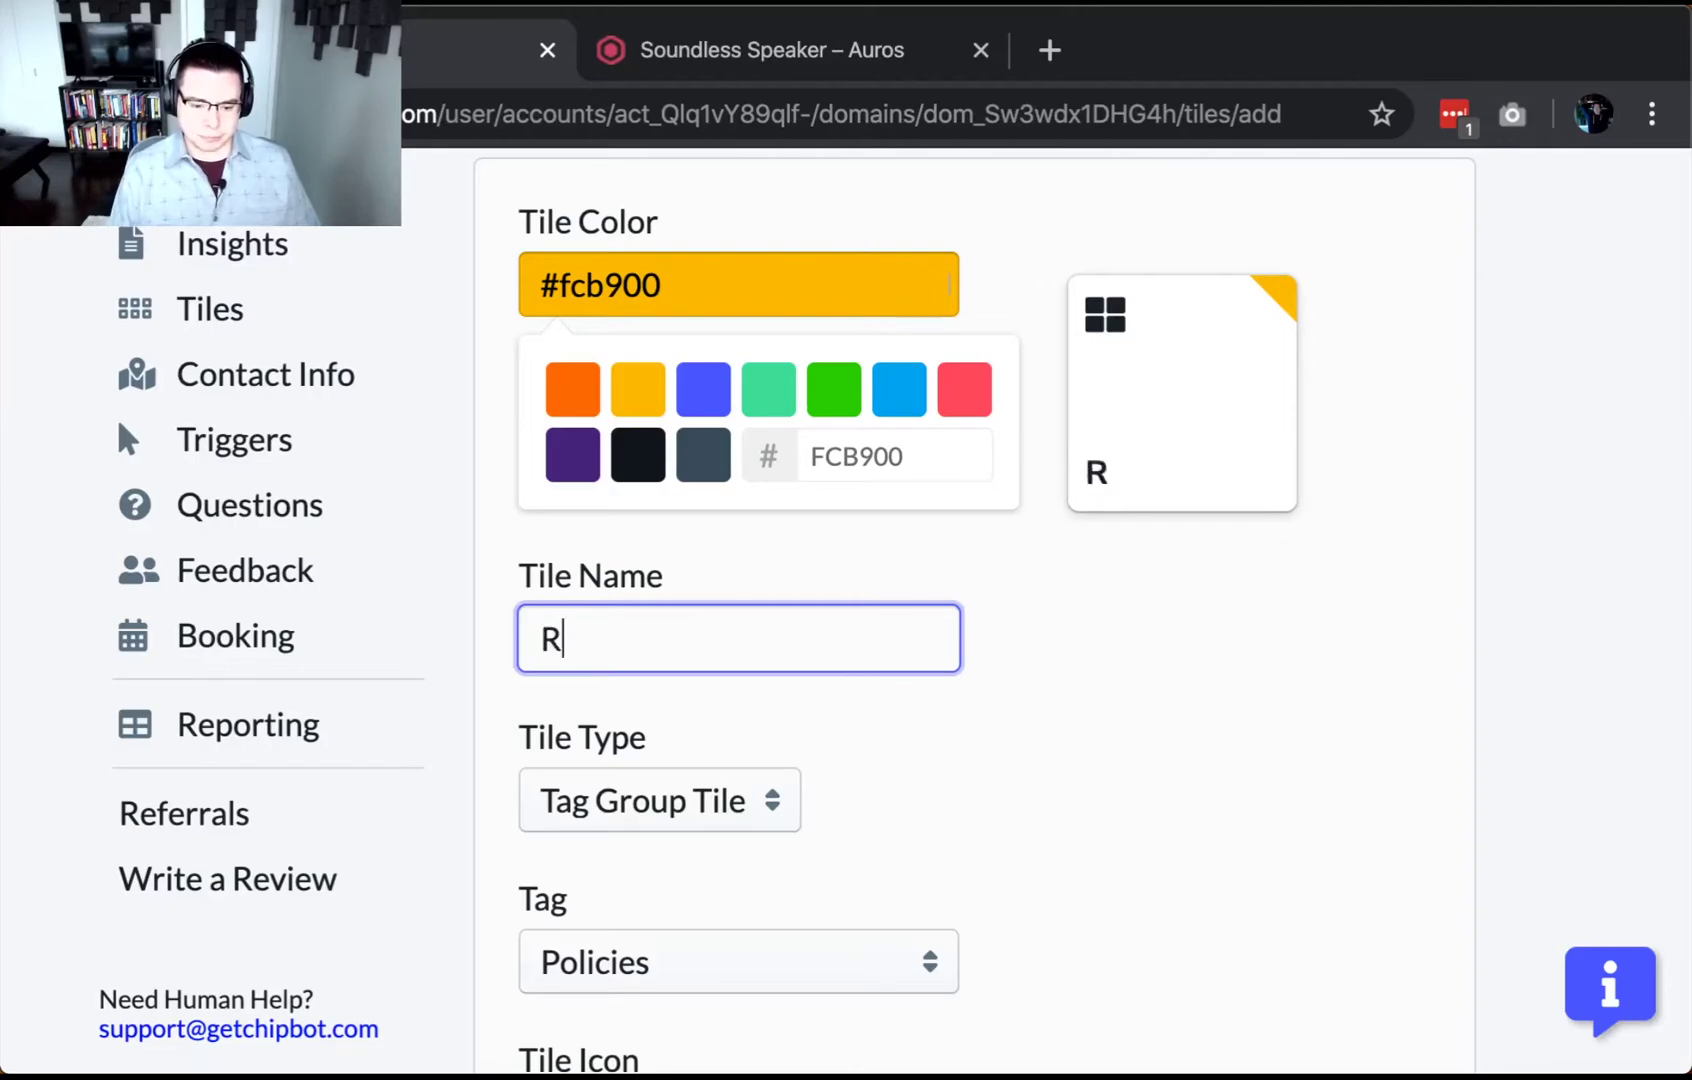
{"action": "key", "text": "BackSpace"}
{"action": "key", "text": "BackSpace"}
{"action": "type", "text": "p"}
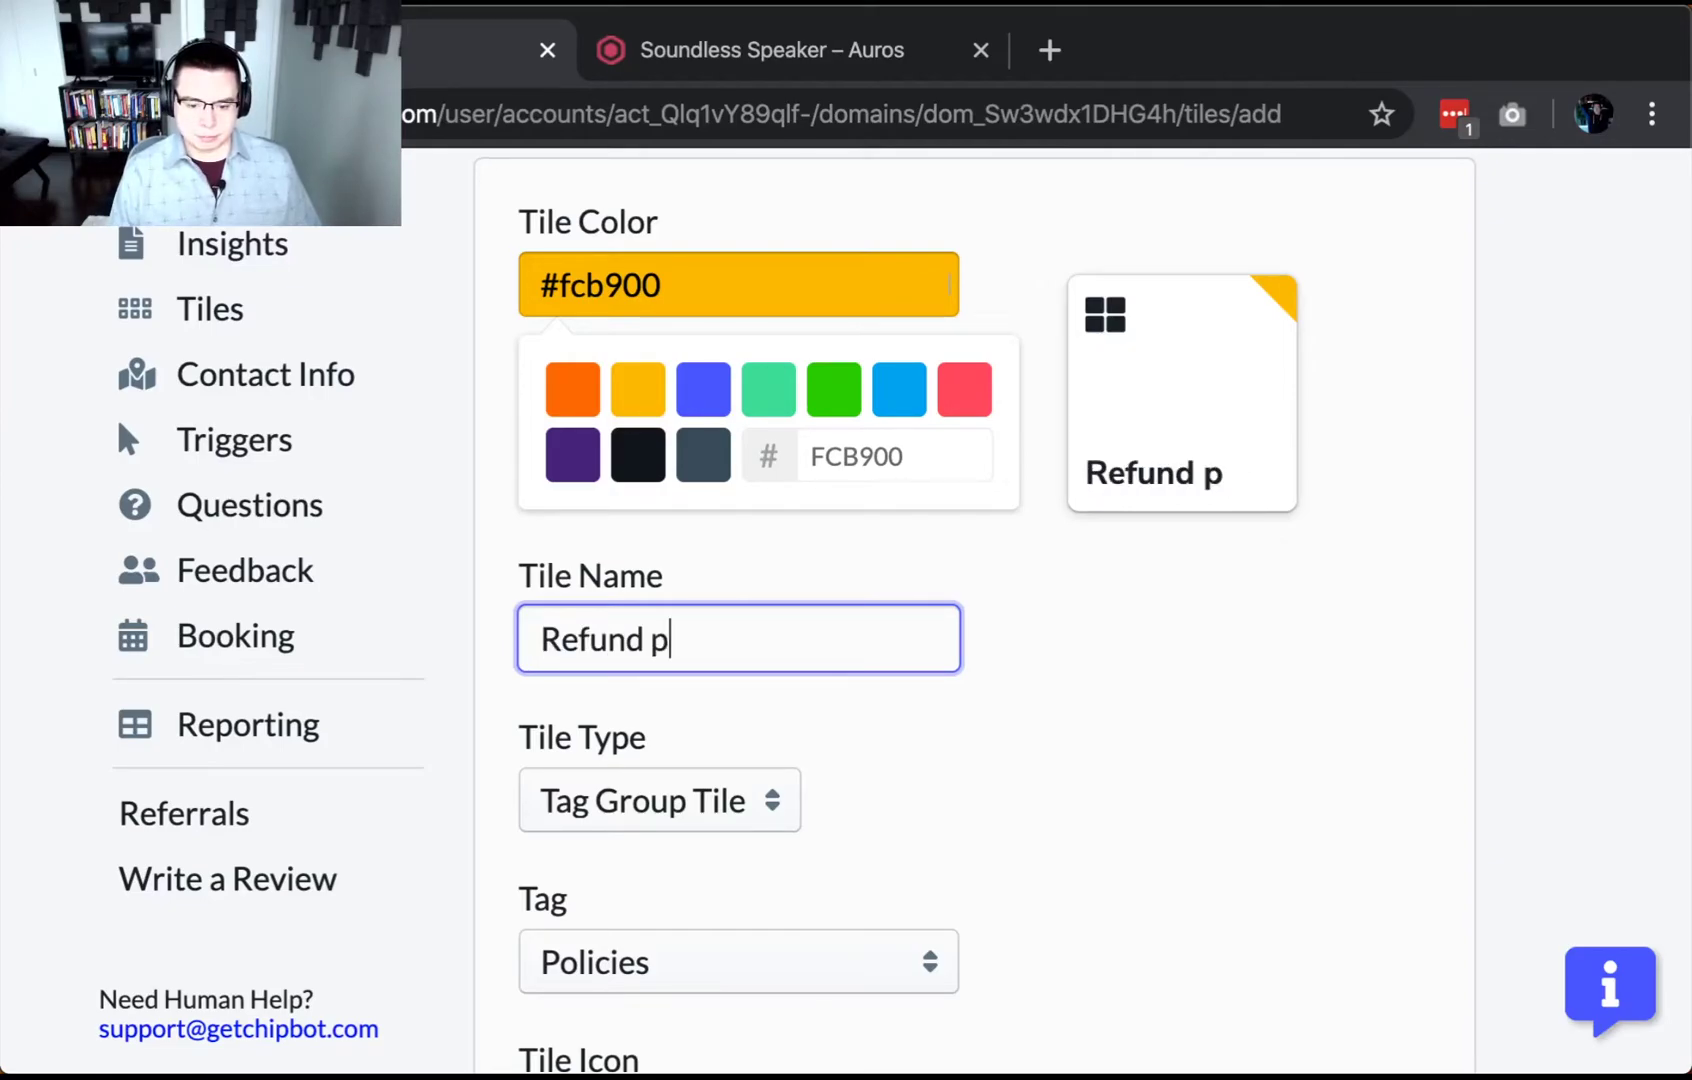
{"action": "key", "text": "BackSpace"}
{"action": "type", "text": "and S"}
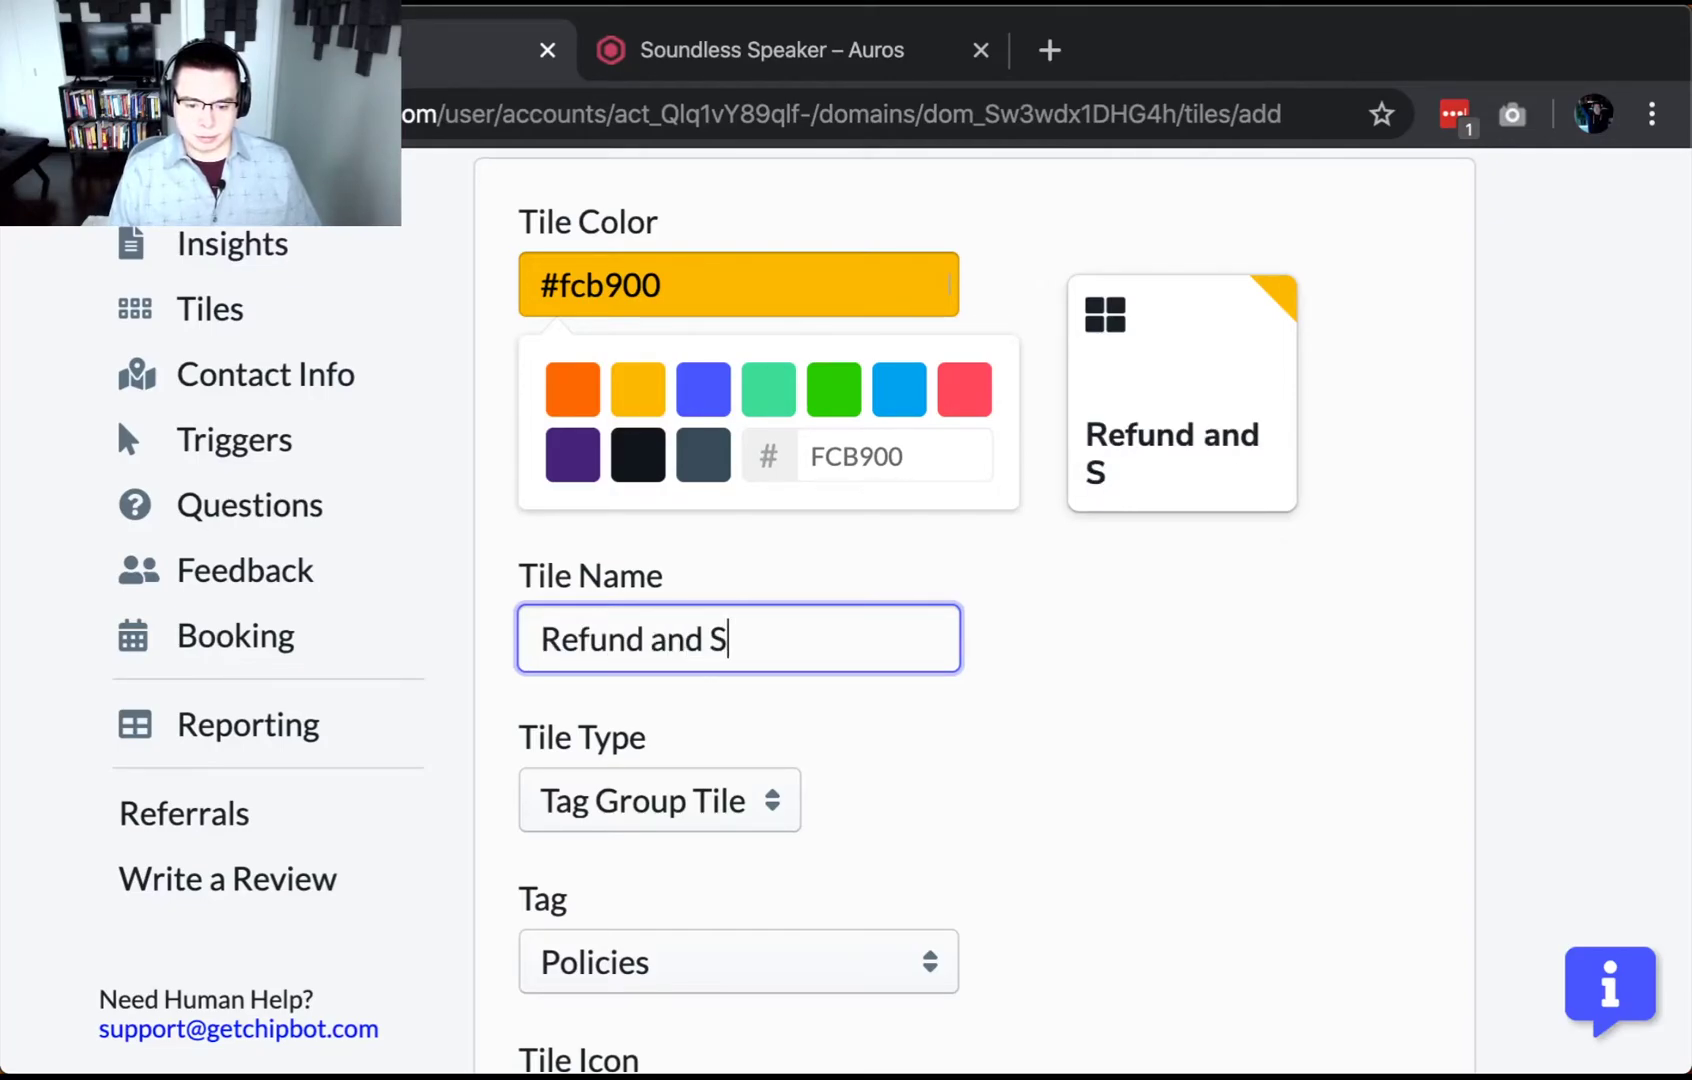
{"action": "type", "text": "hipping Policy"}
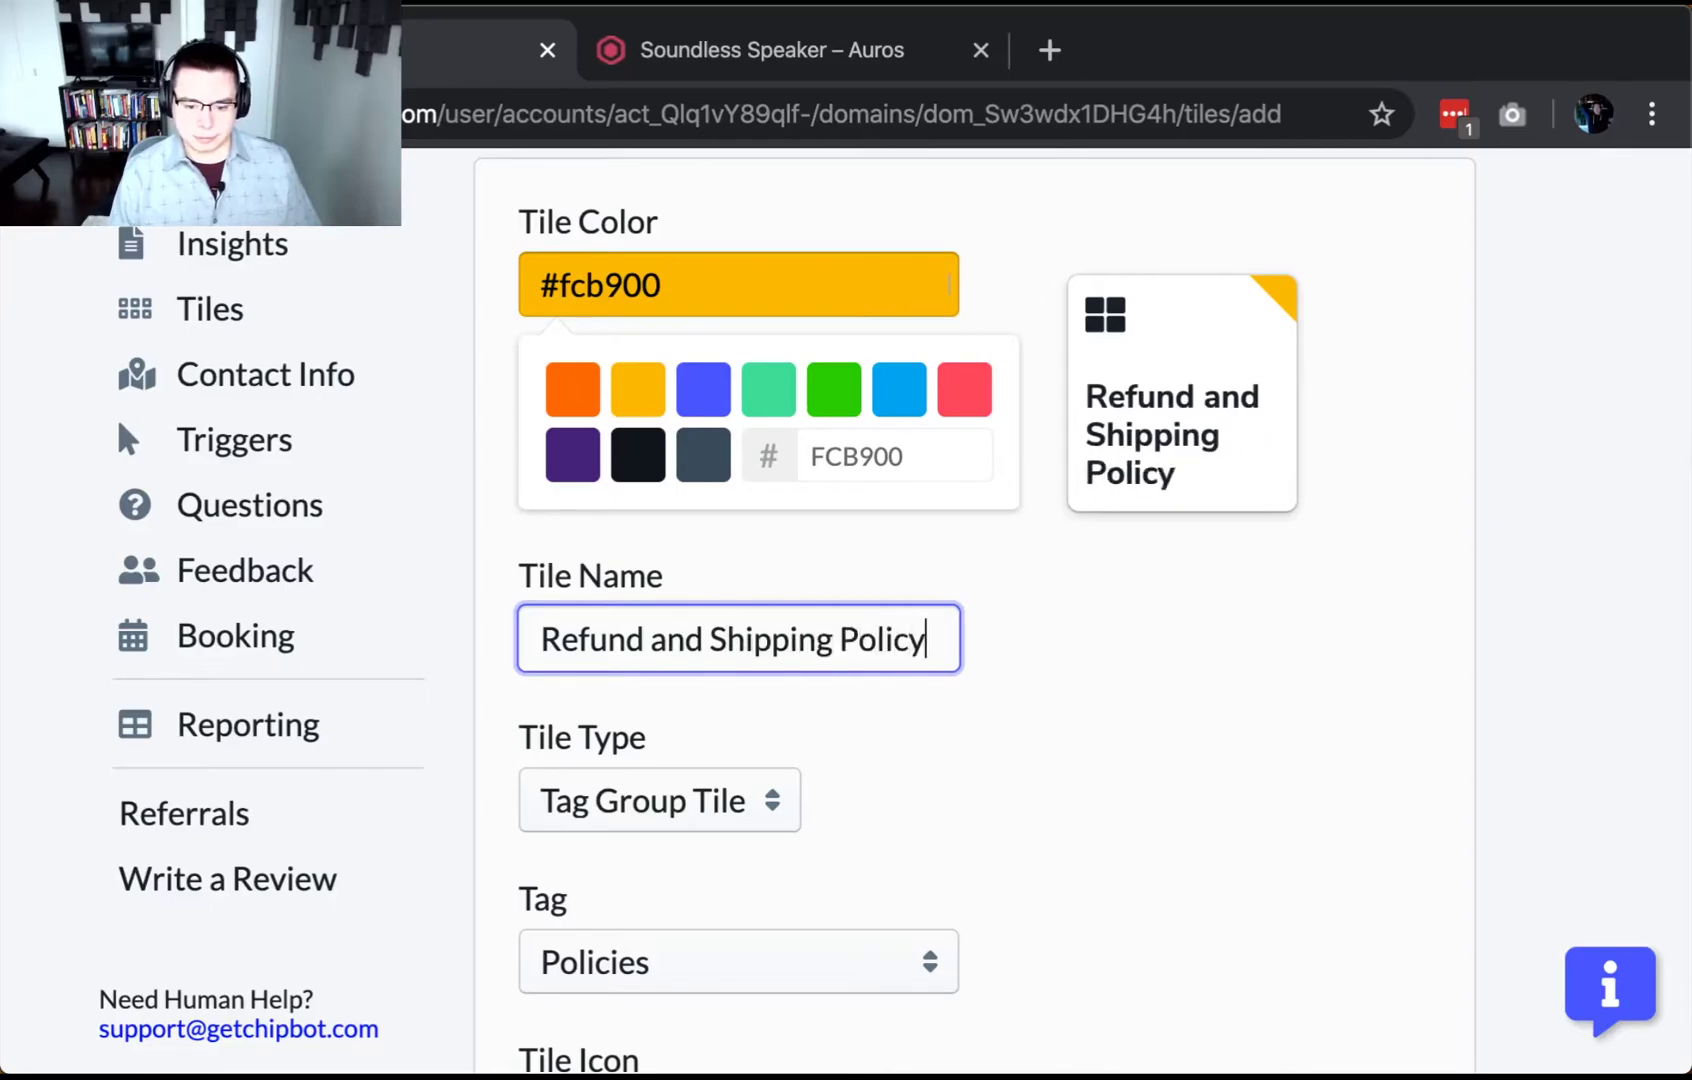
Choose the book icon for the Refund and Shipping Policy tile.
{"action": "scroll", "coordinate": [1438, 728], "scroll_direction": "down", "scroll_amount": 2}
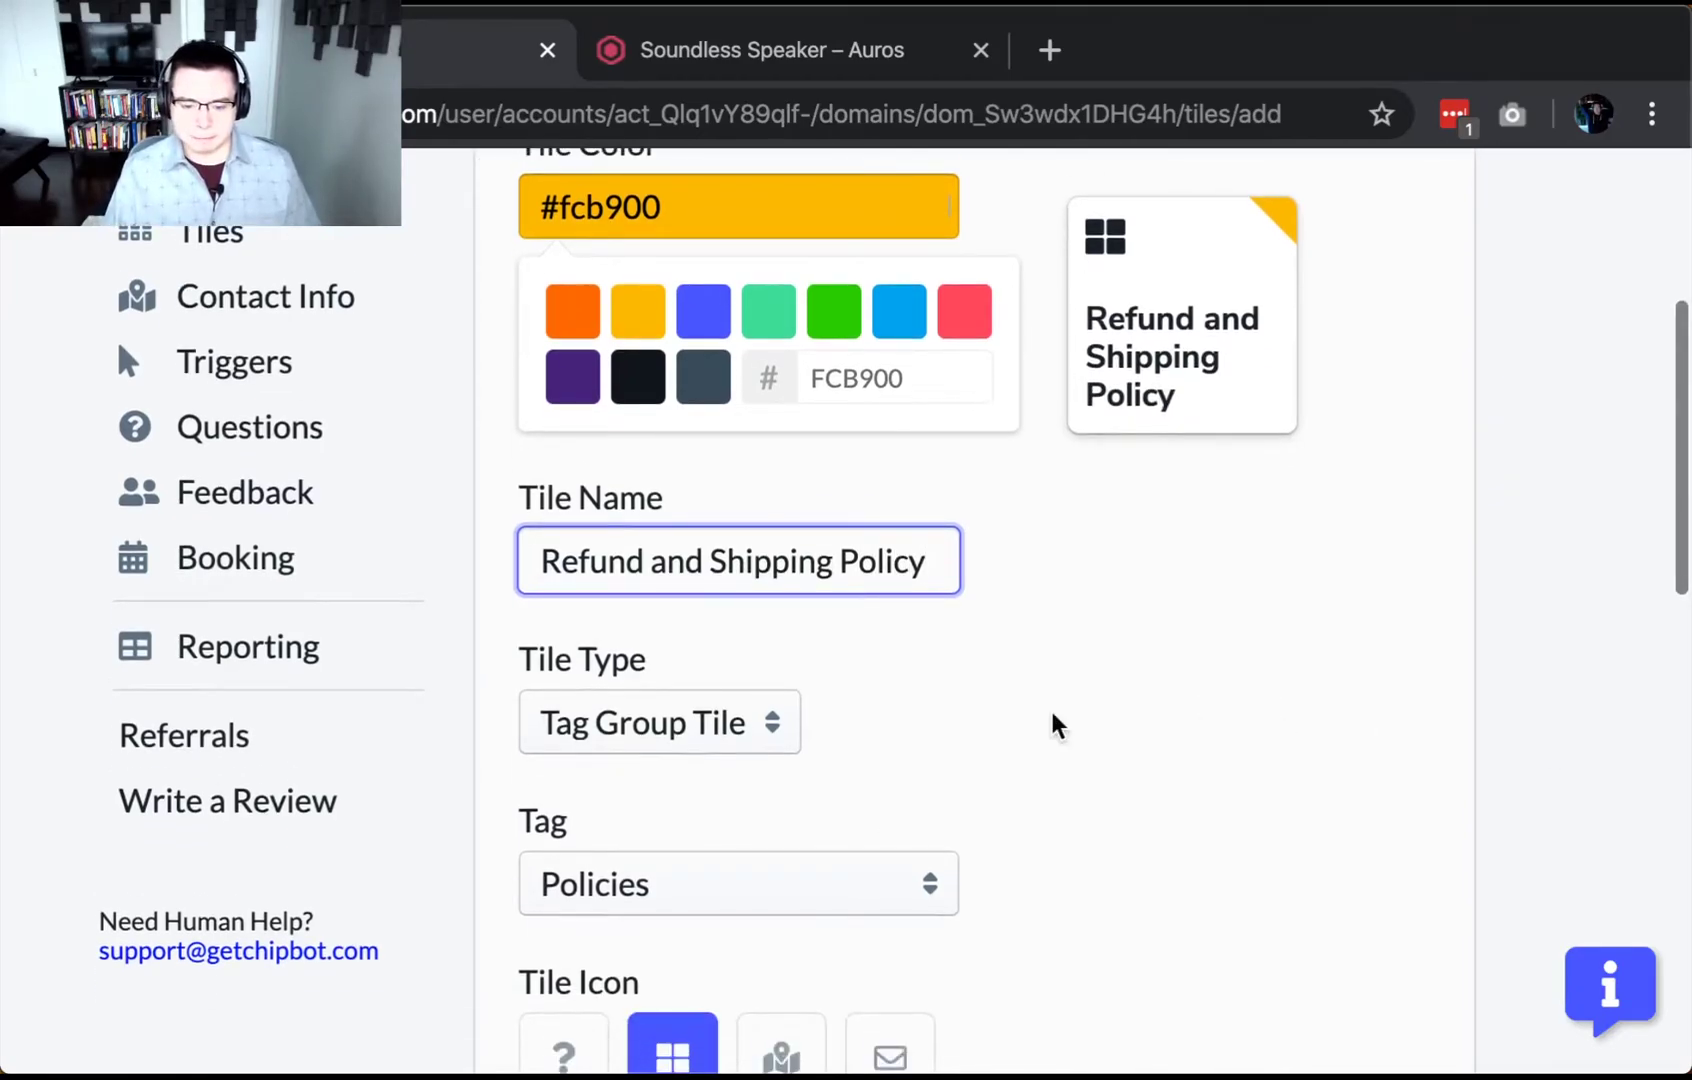
{"action": "scroll", "coordinate": [1058, 726], "scroll_direction": "down", "scroll_amount": 6}
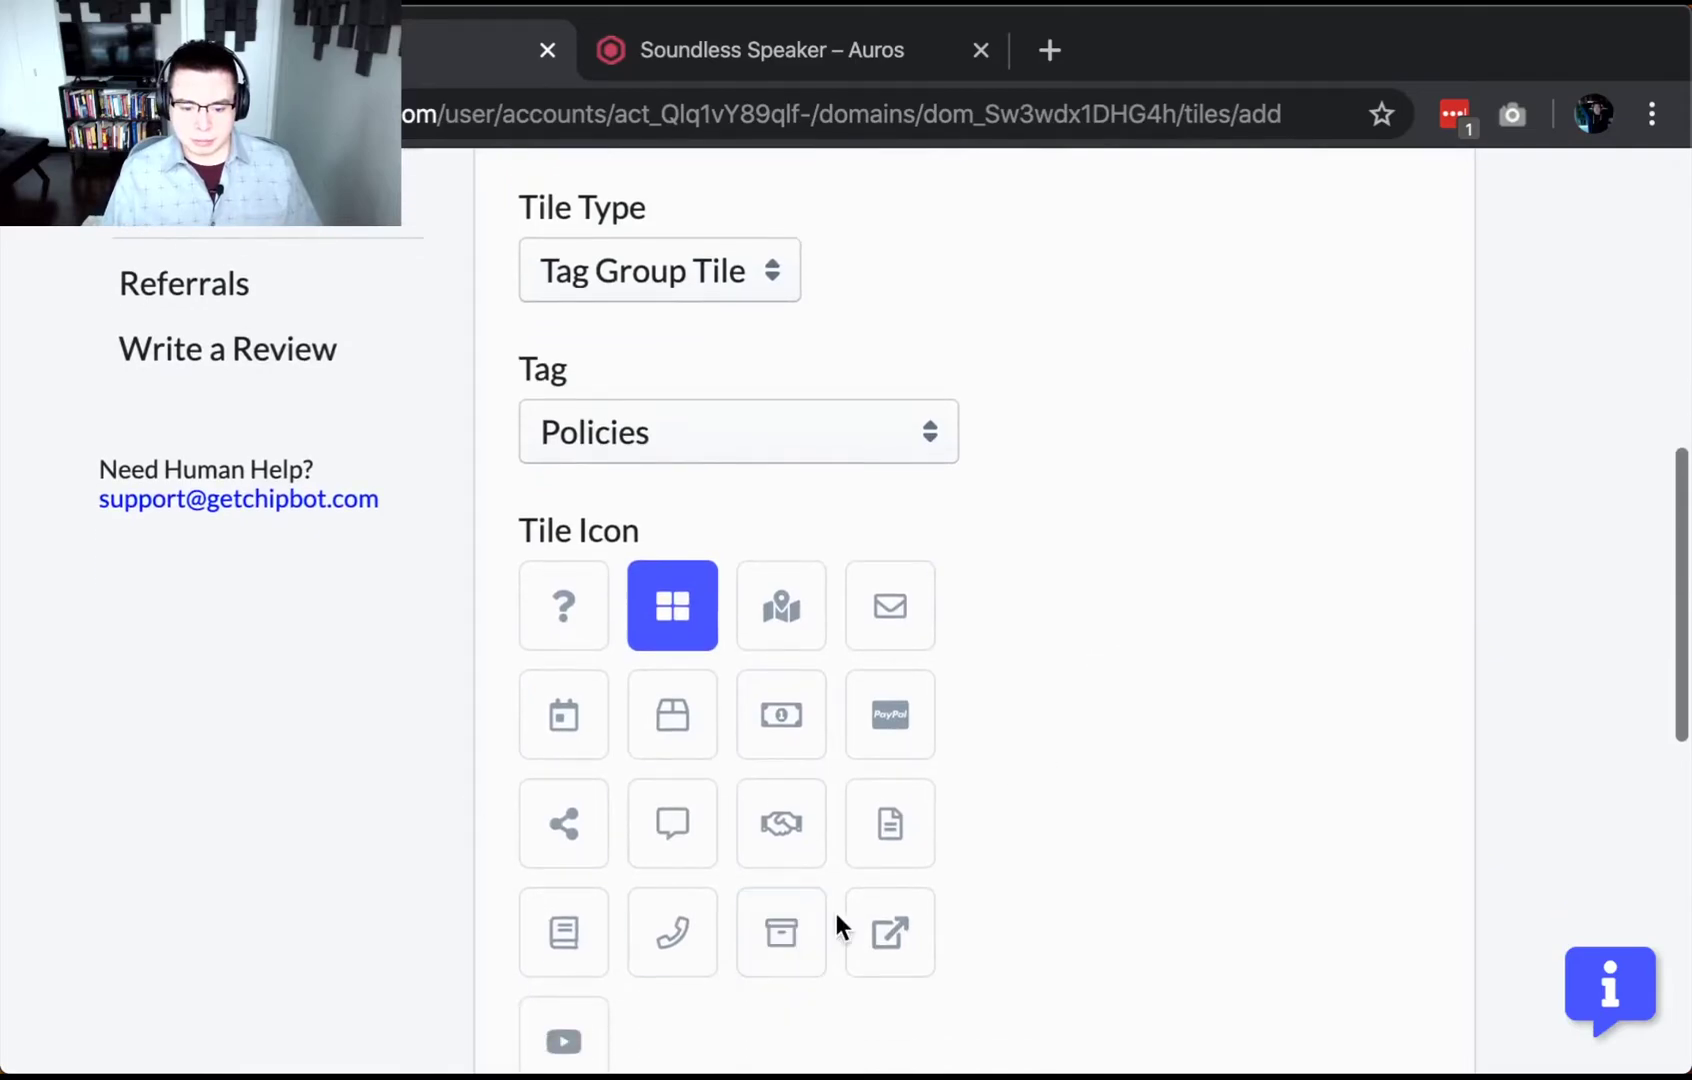
{"action": "left_click", "coordinate": [568, 880]}
{"action": "scroll", "coordinate": [1039, 812], "scroll_direction": "up", "scroll_amount": 6}
{"action": "scroll", "coordinate": [1061, 653], "scroll_direction": "down", "scroll_amount": 10}
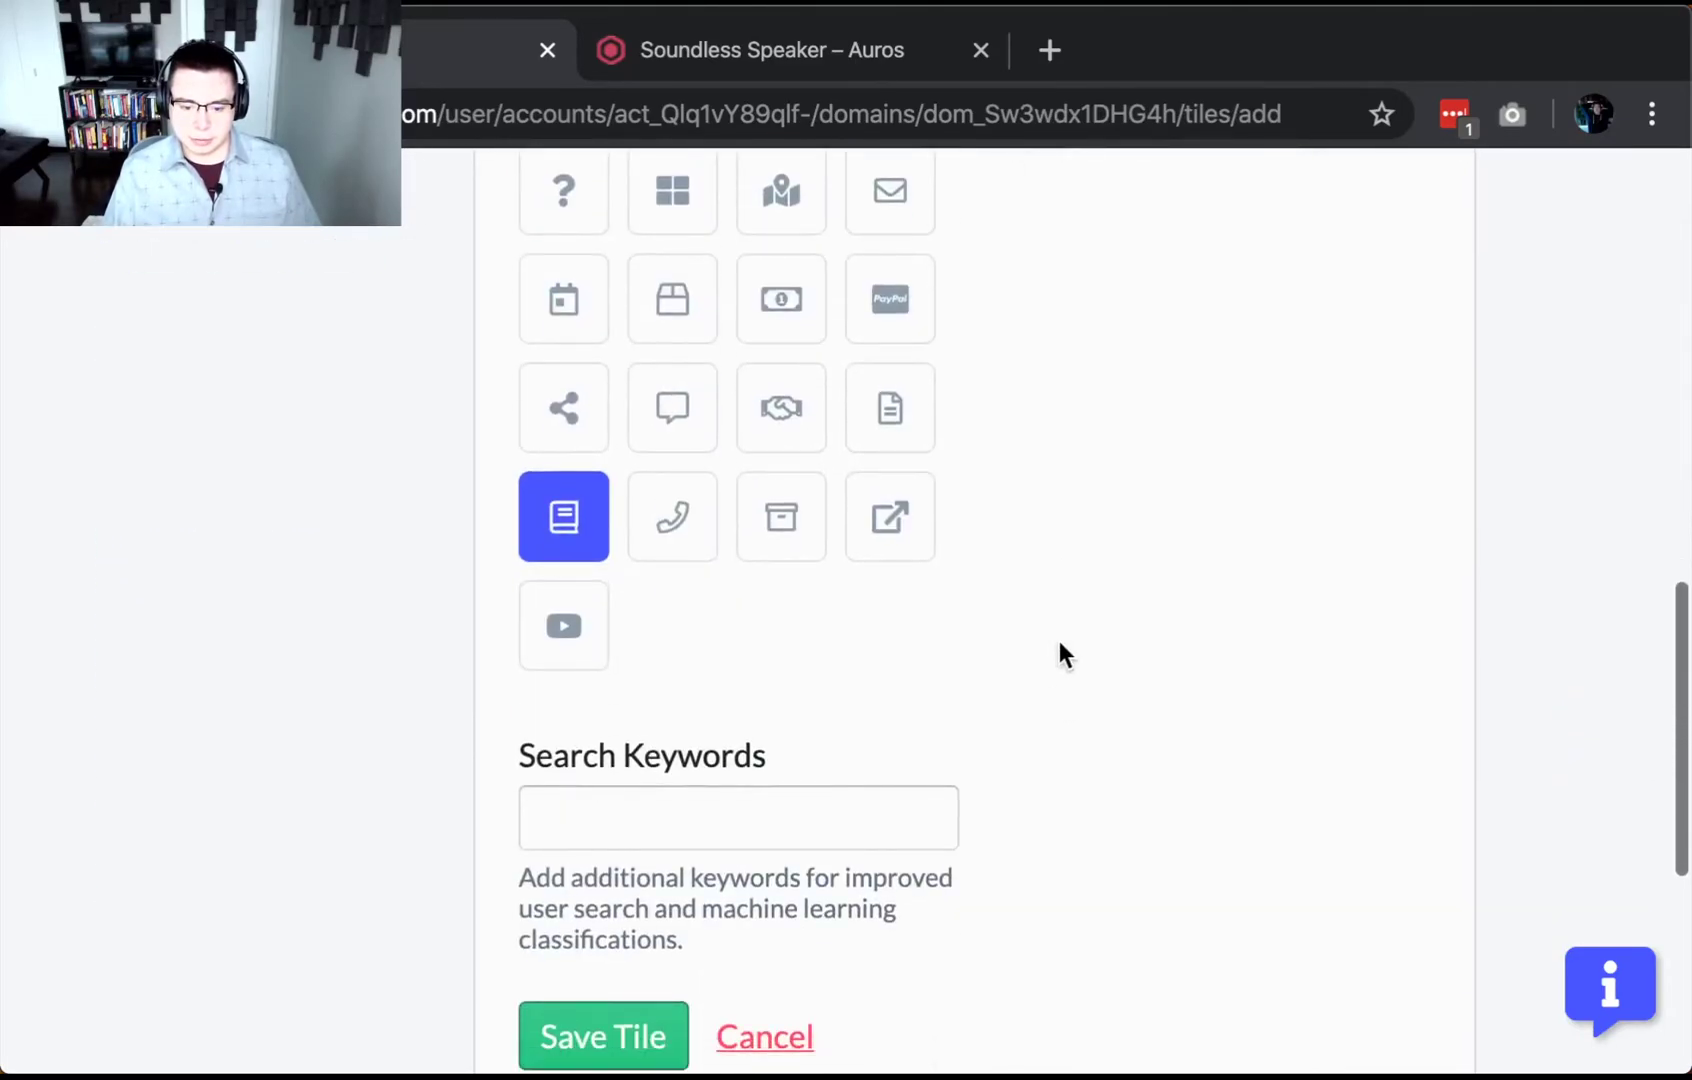
Add the search keywords "returns, terms and conditions" to the Refund and Shipping Policy tile and save it.
{"action": "scroll", "coordinate": [1058, 636], "scroll_direction": "down", "scroll_amount": 2}
{"action": "left_click", "coordinate": [895, 691]}
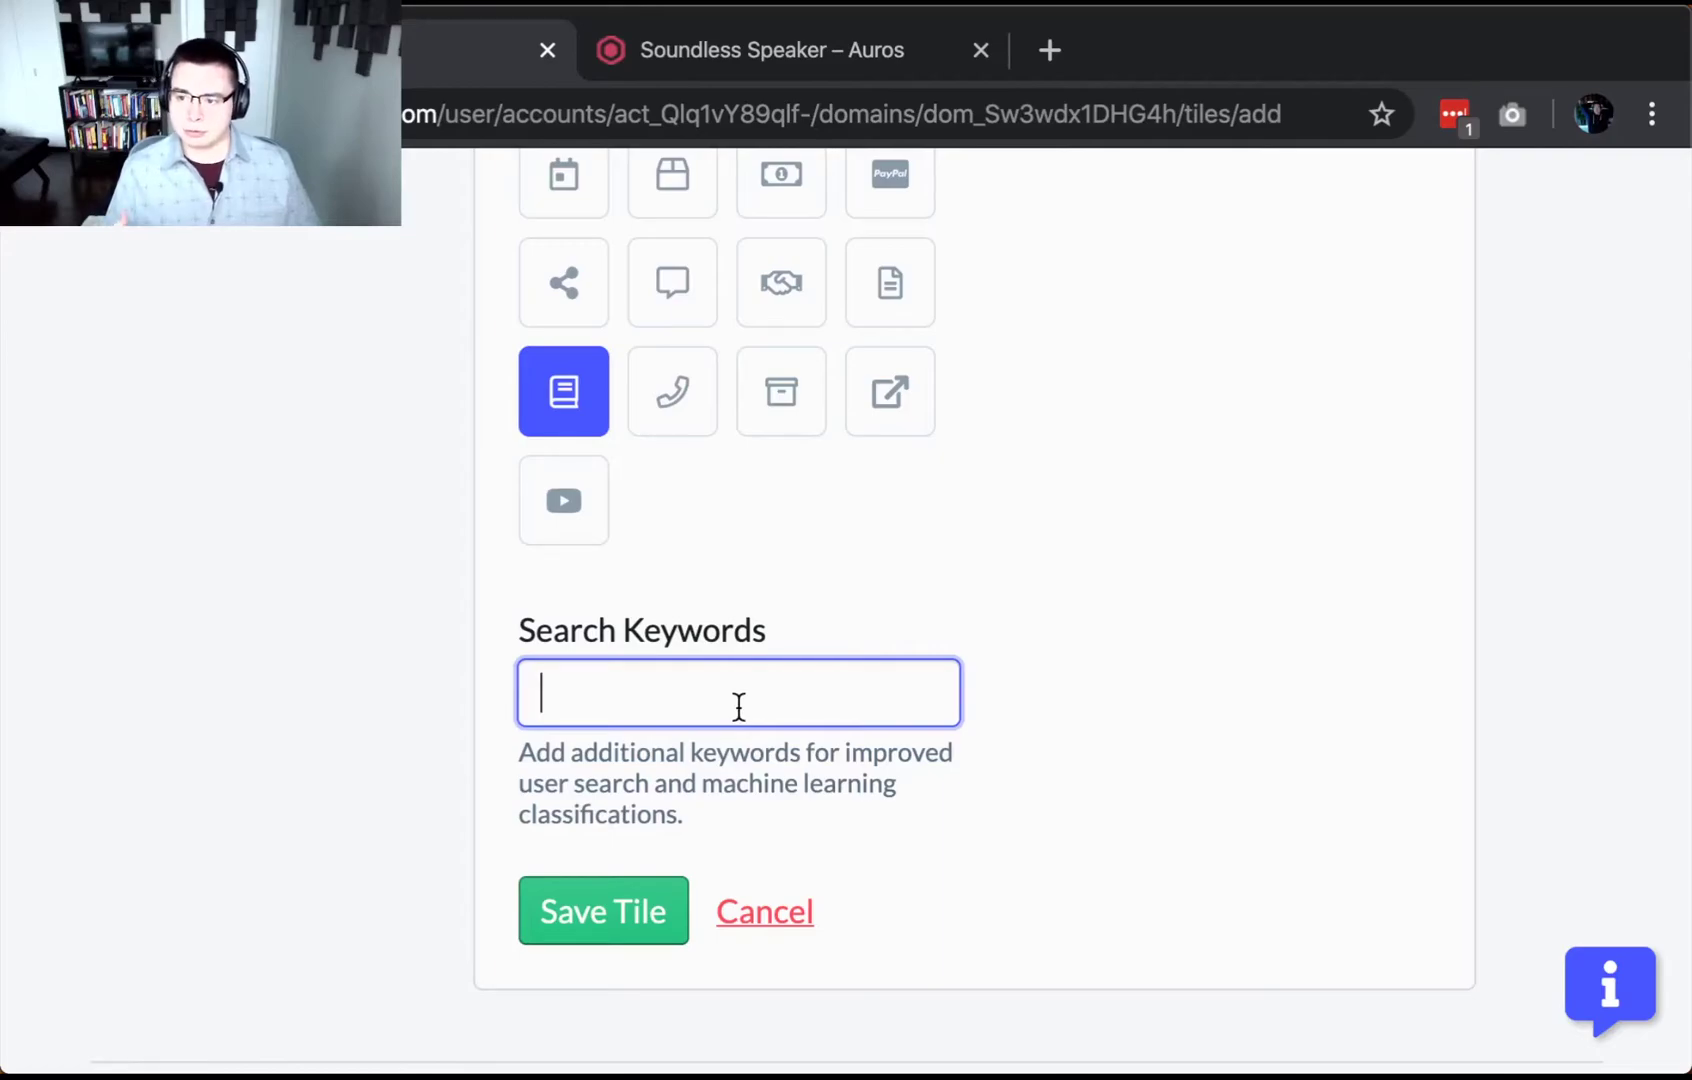
{"action": "scroll", "coordinate": [739, 707], "scroll_direction": "up", "scroll_amount": 12}
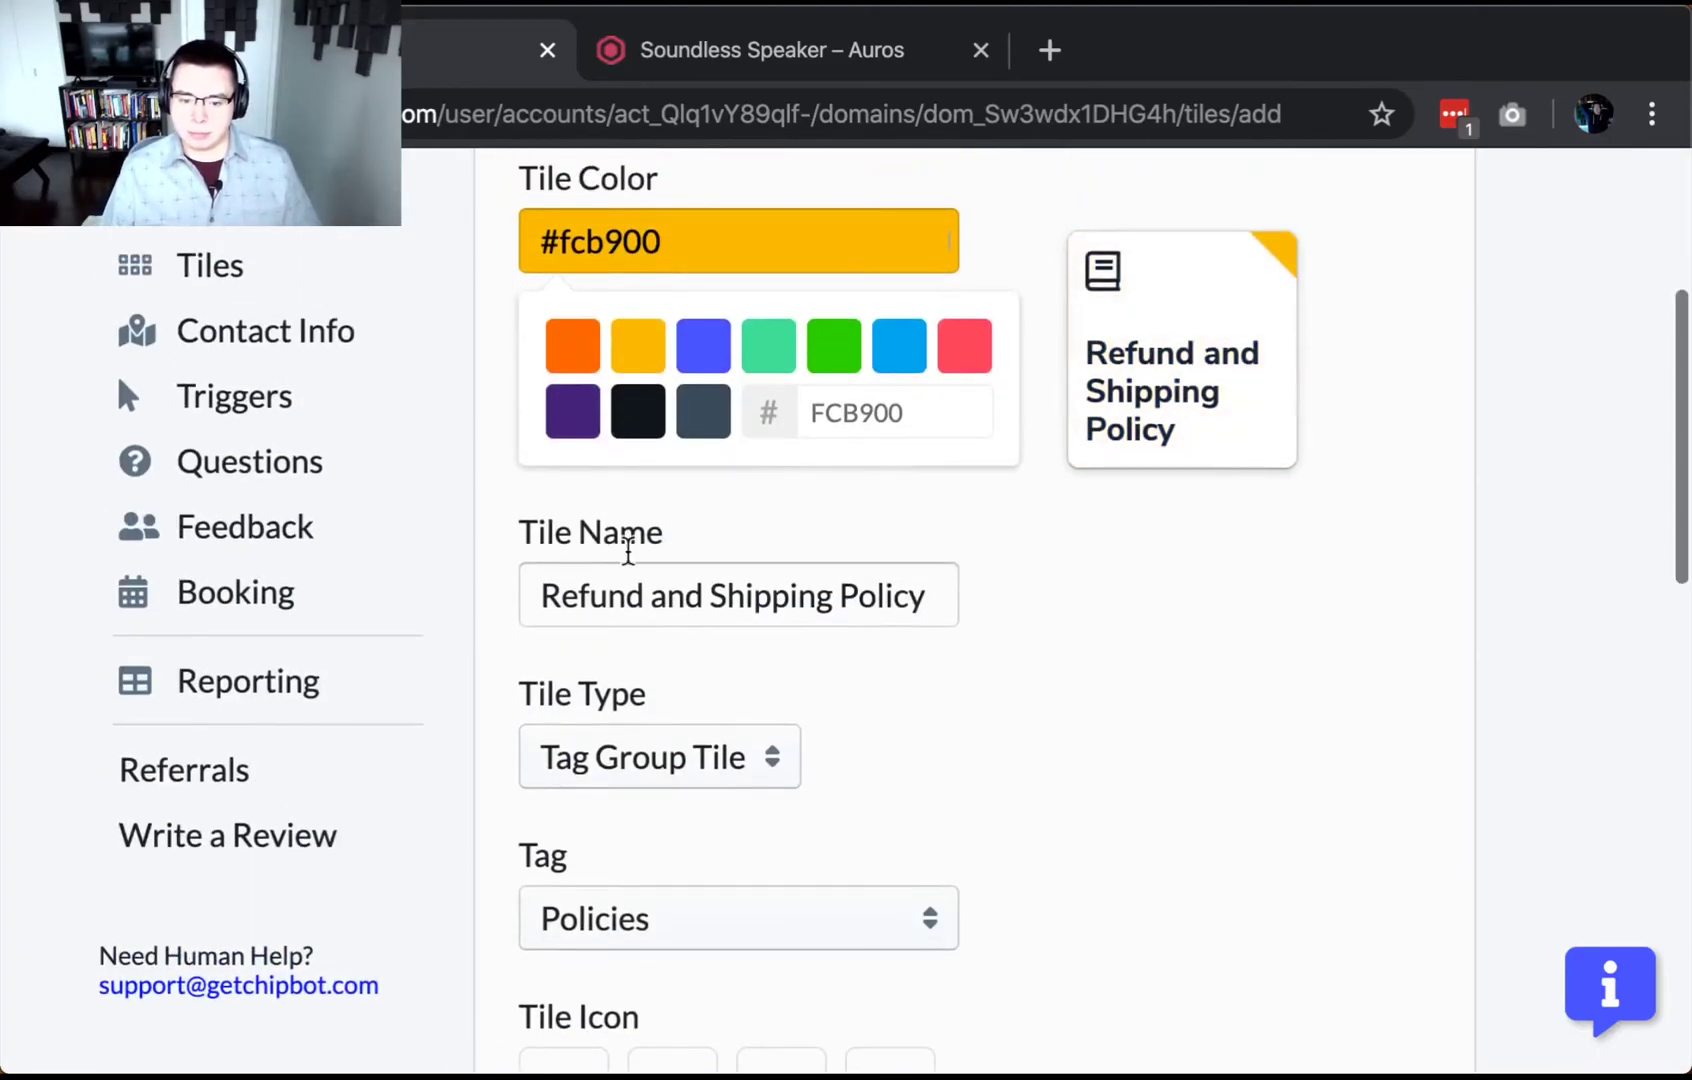
{"action": "scroll", "coordinate": [1269, 507], "scroll_direction": "down", "scroll_amount": 12}
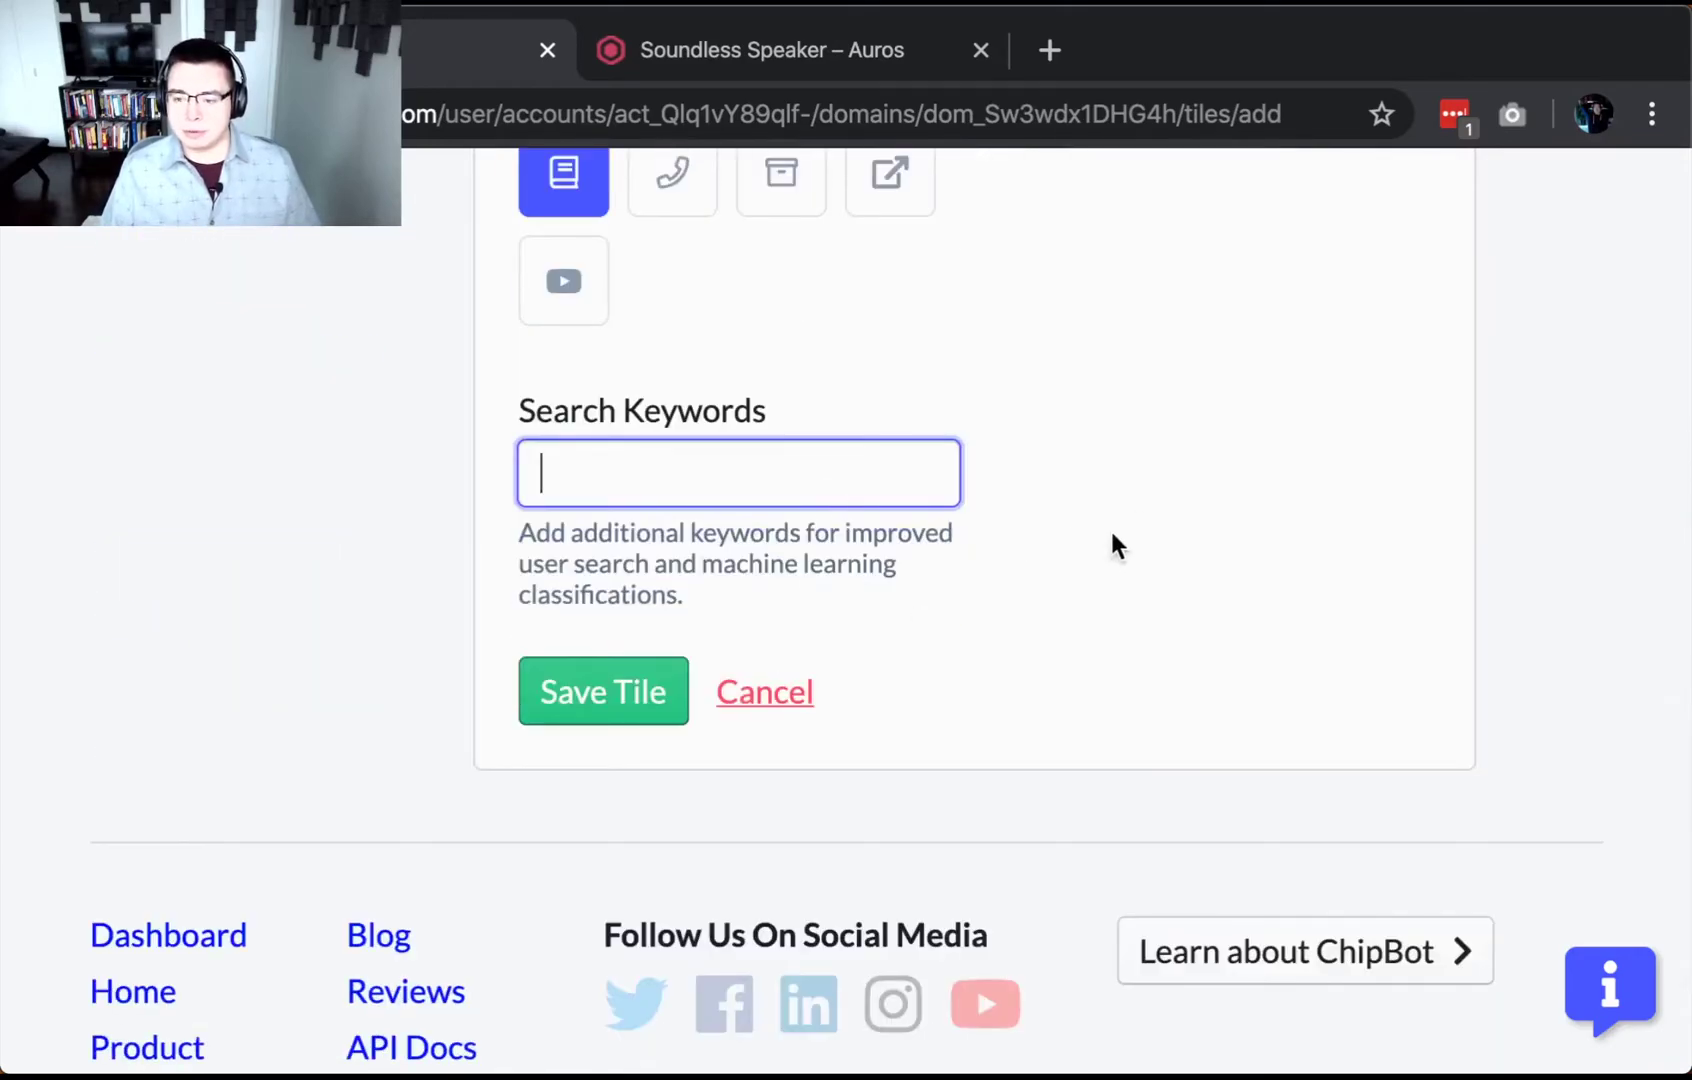
{"action": "scroll", "coordinate": [1113, 527], "scroll_direction": "up", "scroll_amount": 2}
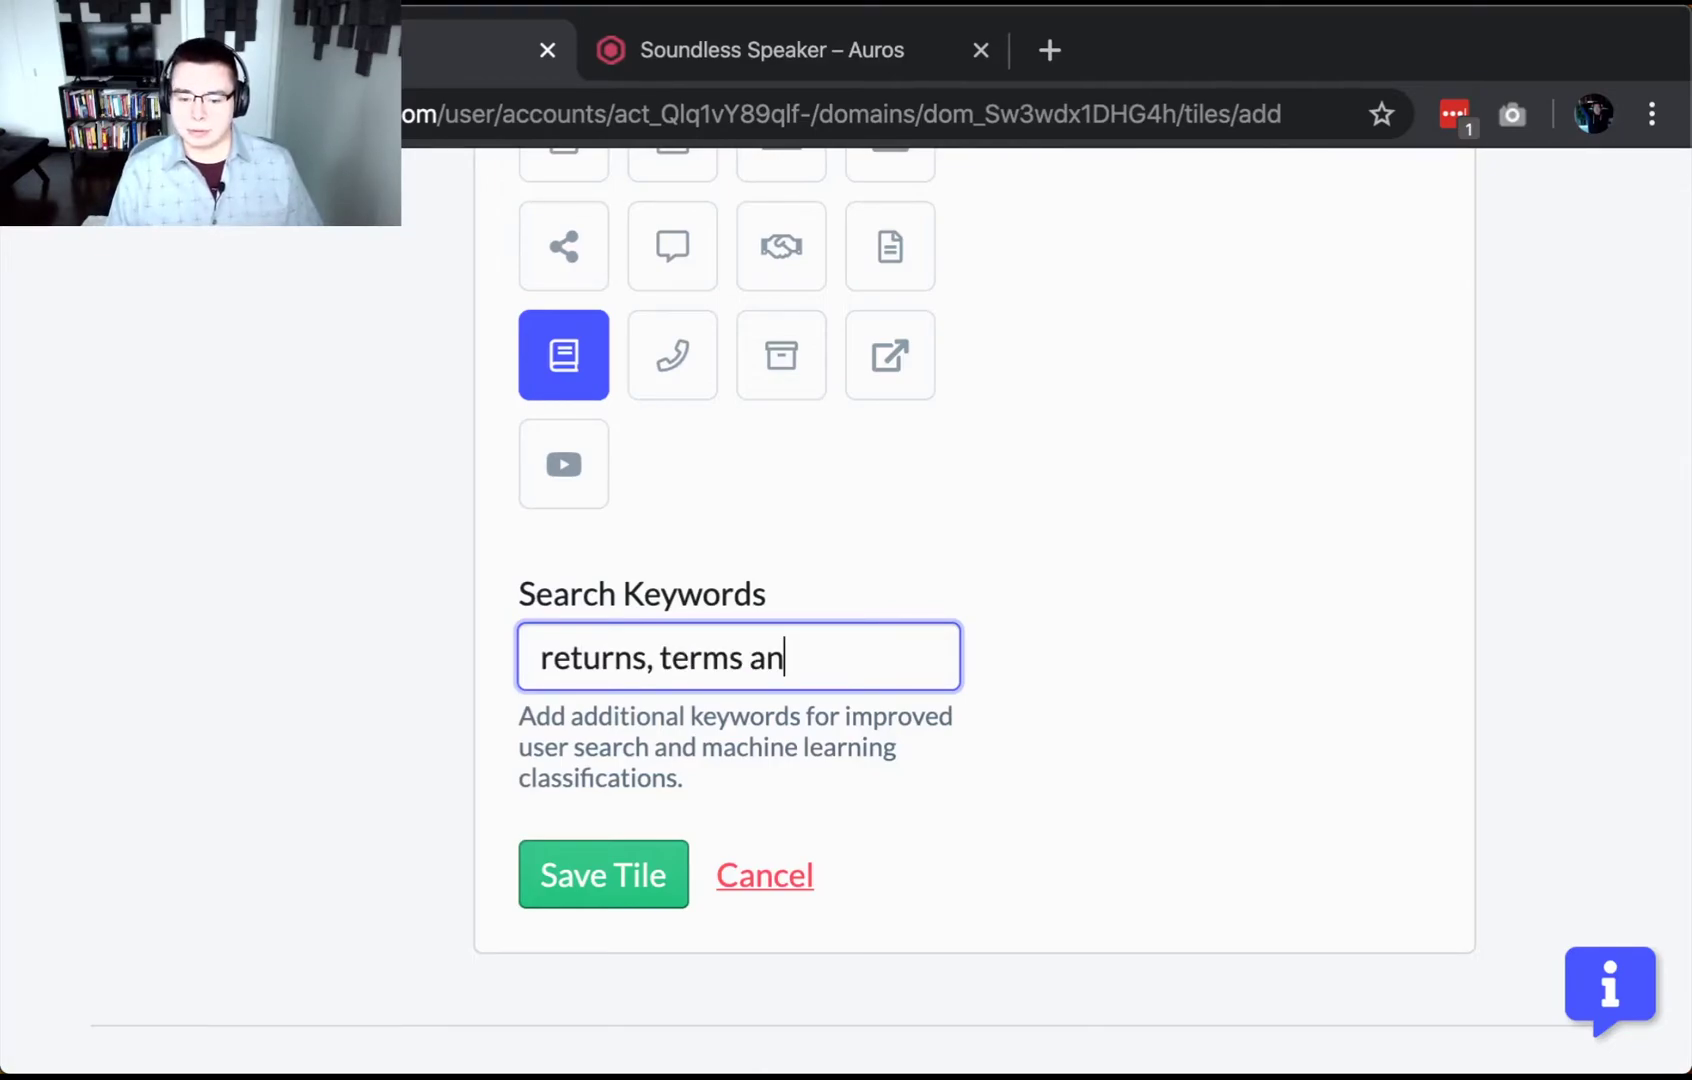
{"action": "type", "text": "tions"}
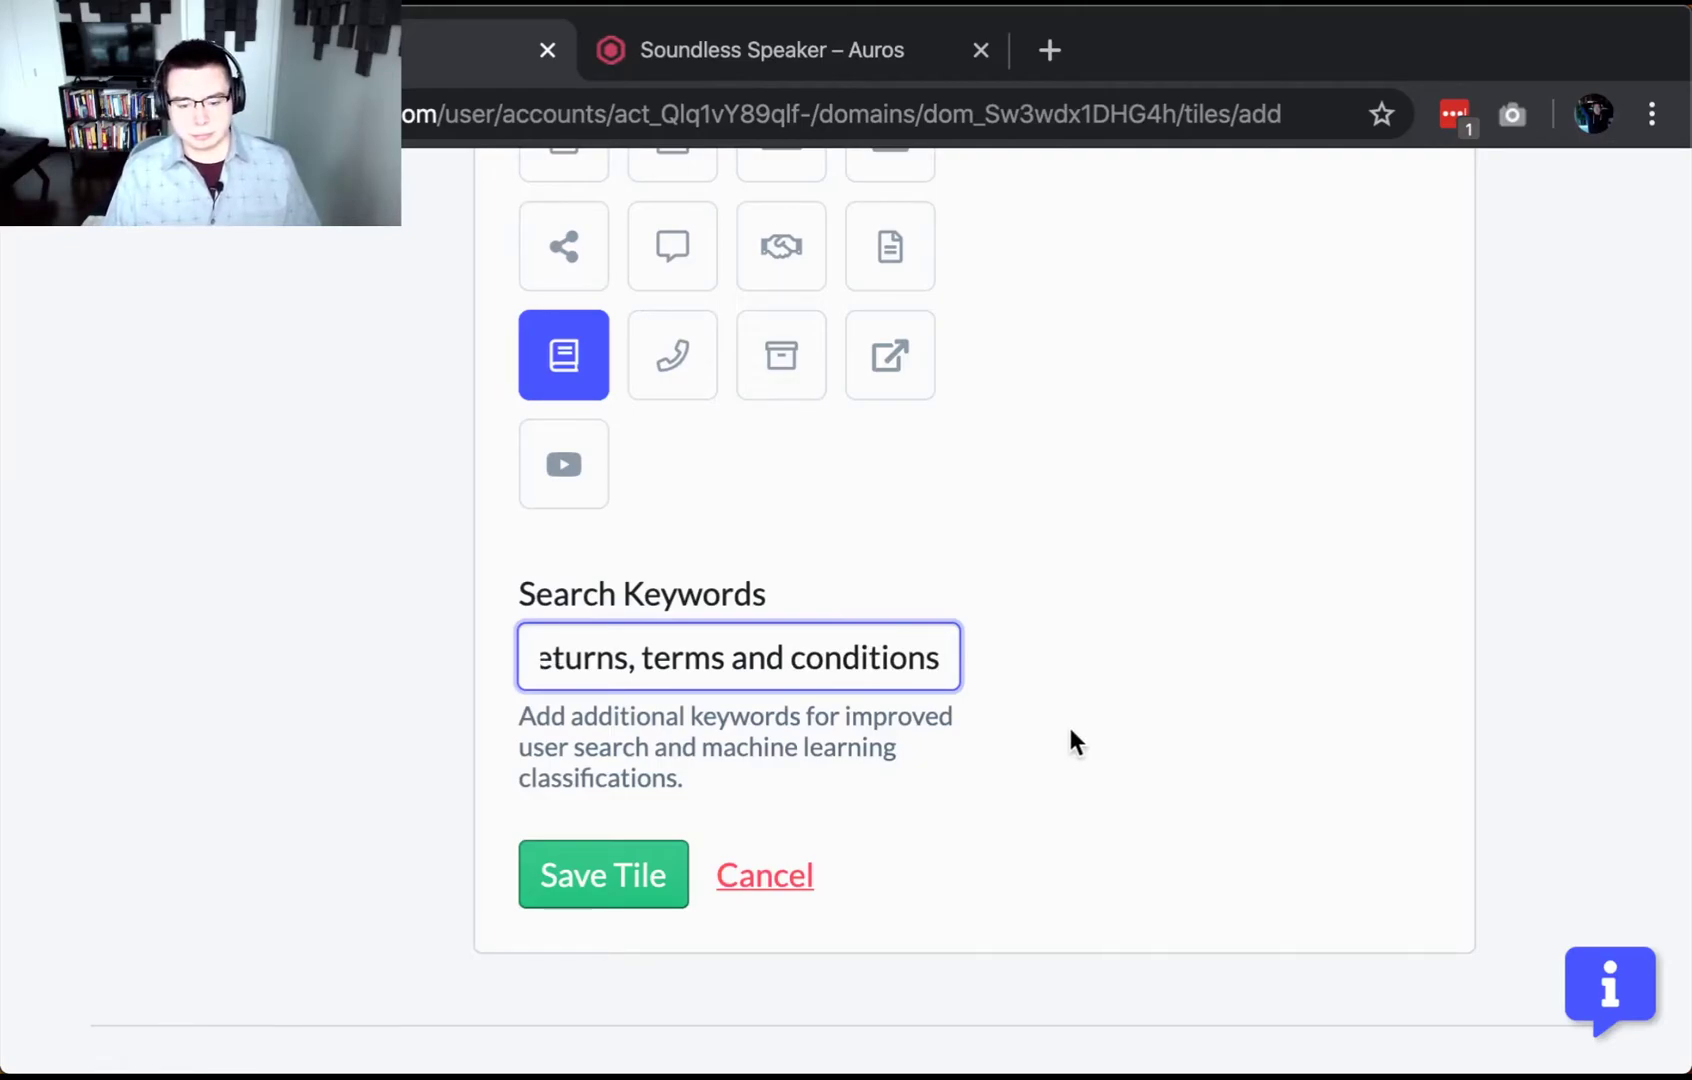
{"action": "scroll", "coordinate": [1073, 744], "scroll_direction": "up", "scroll_amount": 3}
{"action": "scroll", "coordinate": [1042, 763], "scroll_direction": "down", "scroll_amount": 2}
{"action": "left_click", "coordinate": [628, 932]}
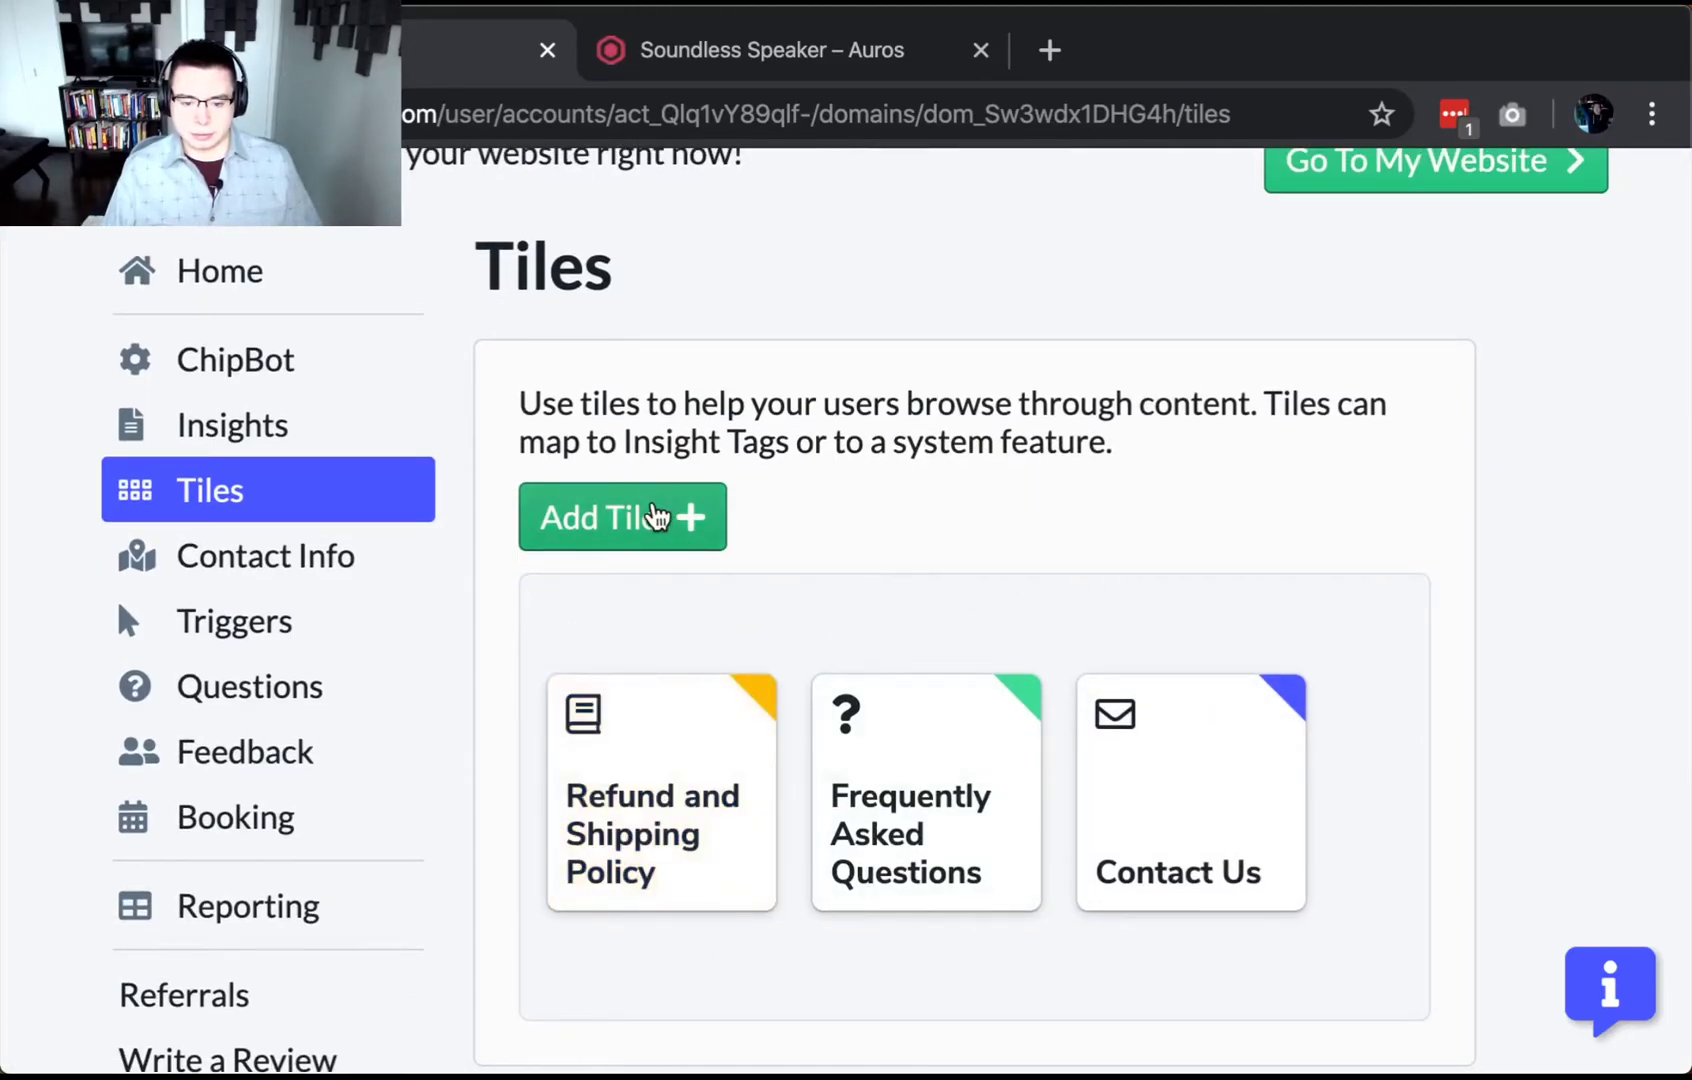
Start a new tile, set its color to blue #4856ff and name it About The Soundless Speaker.
{"action": "left_click", "coordinate": [659, 520]}
{"action": "scroll", "coordinate": [855, 690], "scroll_direction": "down", "scroll_amount": 2}
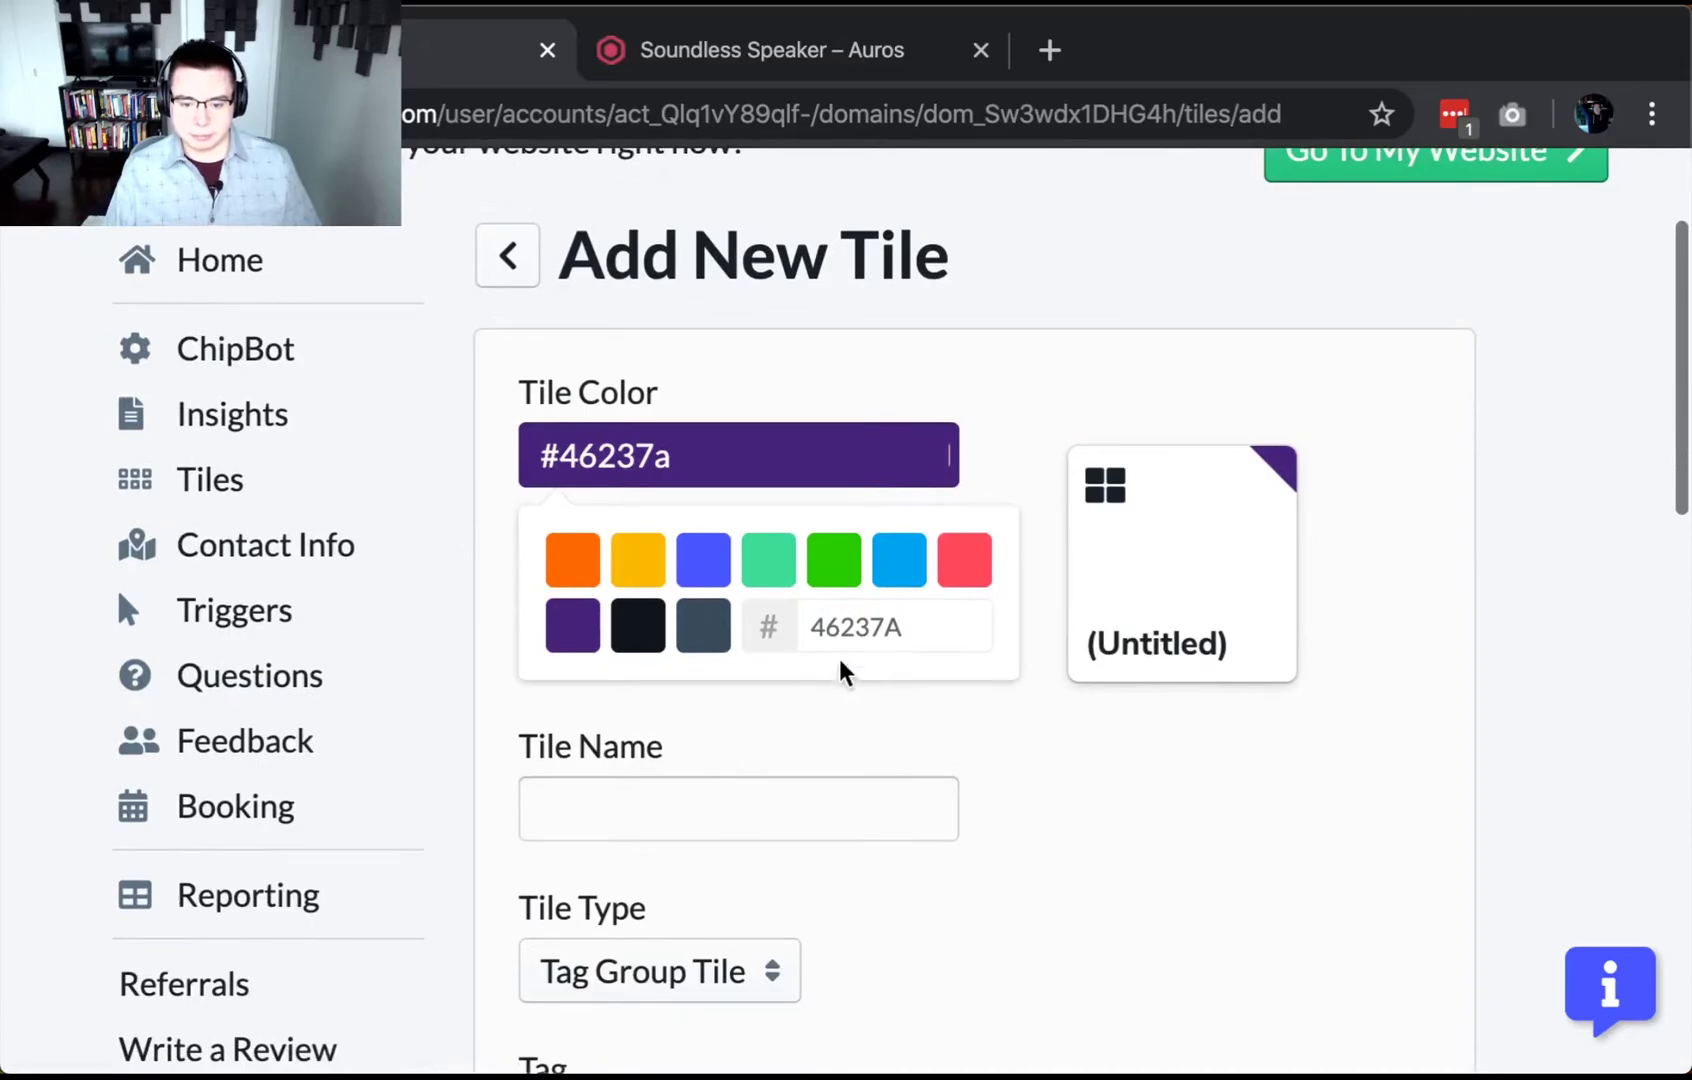
{"action": "left_click", "coordinate": [703, 558]}
{"action": "scroll", "coordinate": [968, 718], "scroll_direction": "down", "scroll_amount": 2}
{"action": "left_click", "coordinate": [952, 712]}
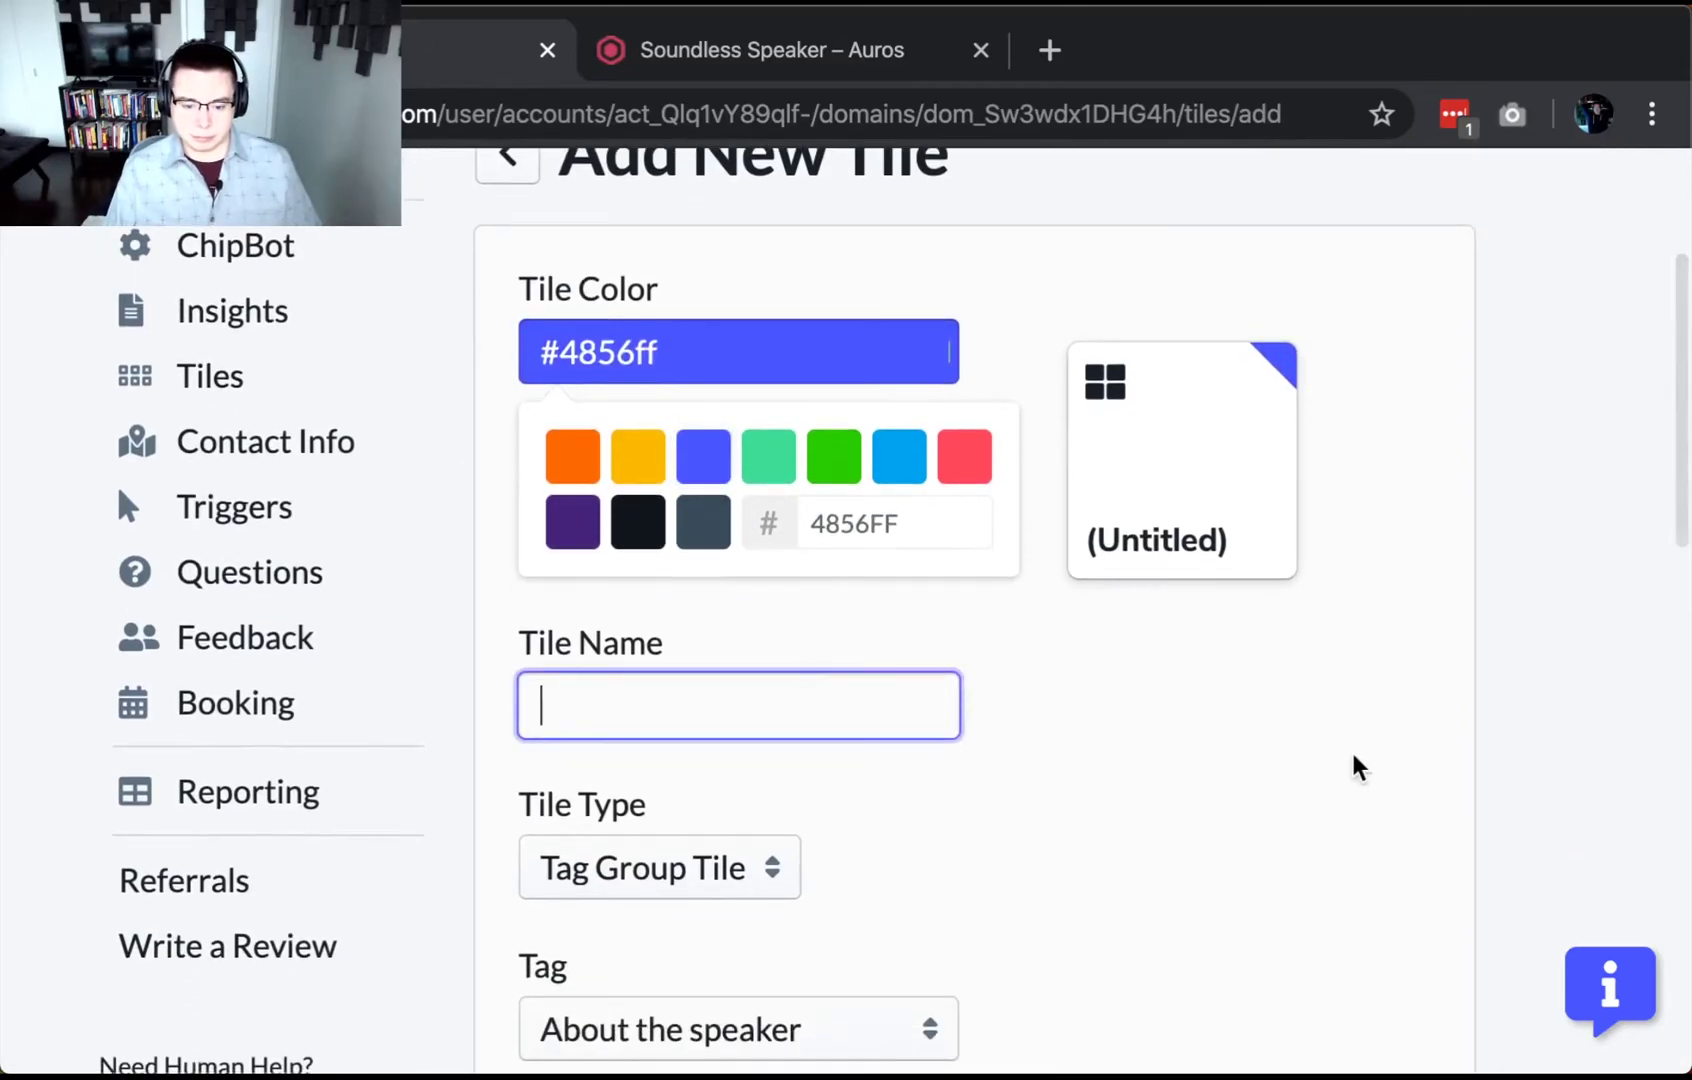
{"action": "type", "text": "A"}
{"action": "key", "text": "BackSpace"}
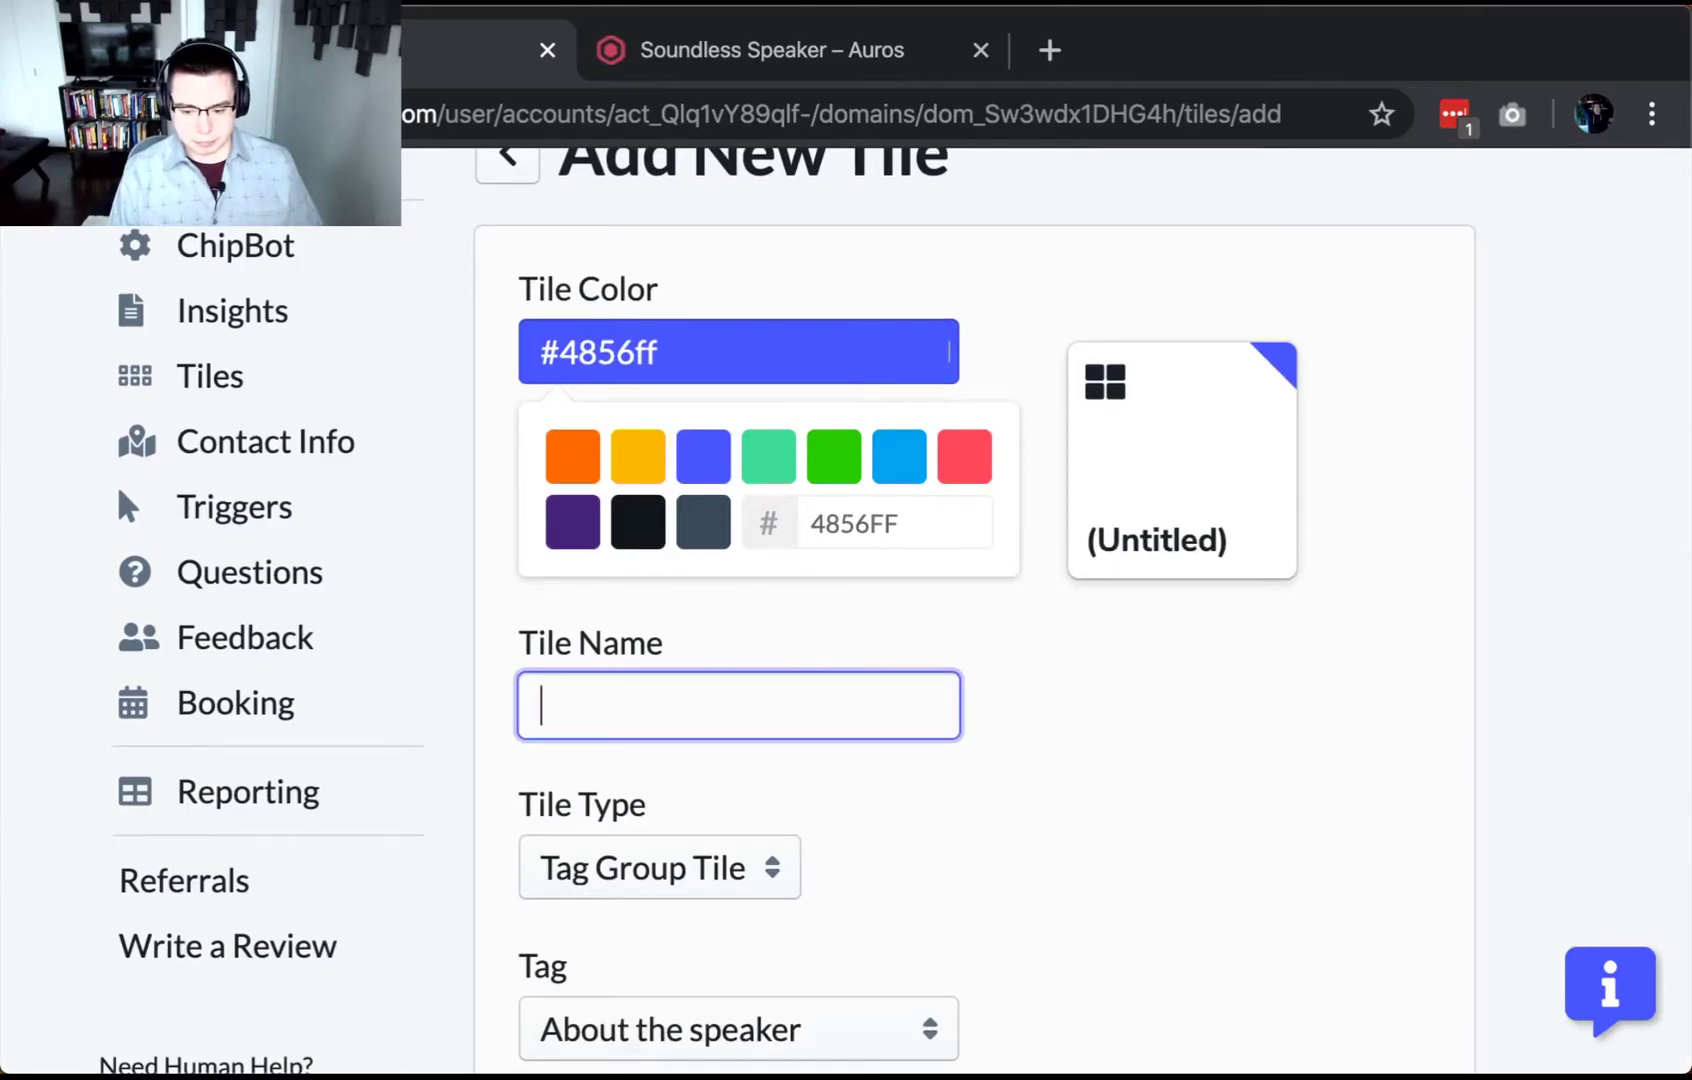
{"action": "type", "text": "About "}
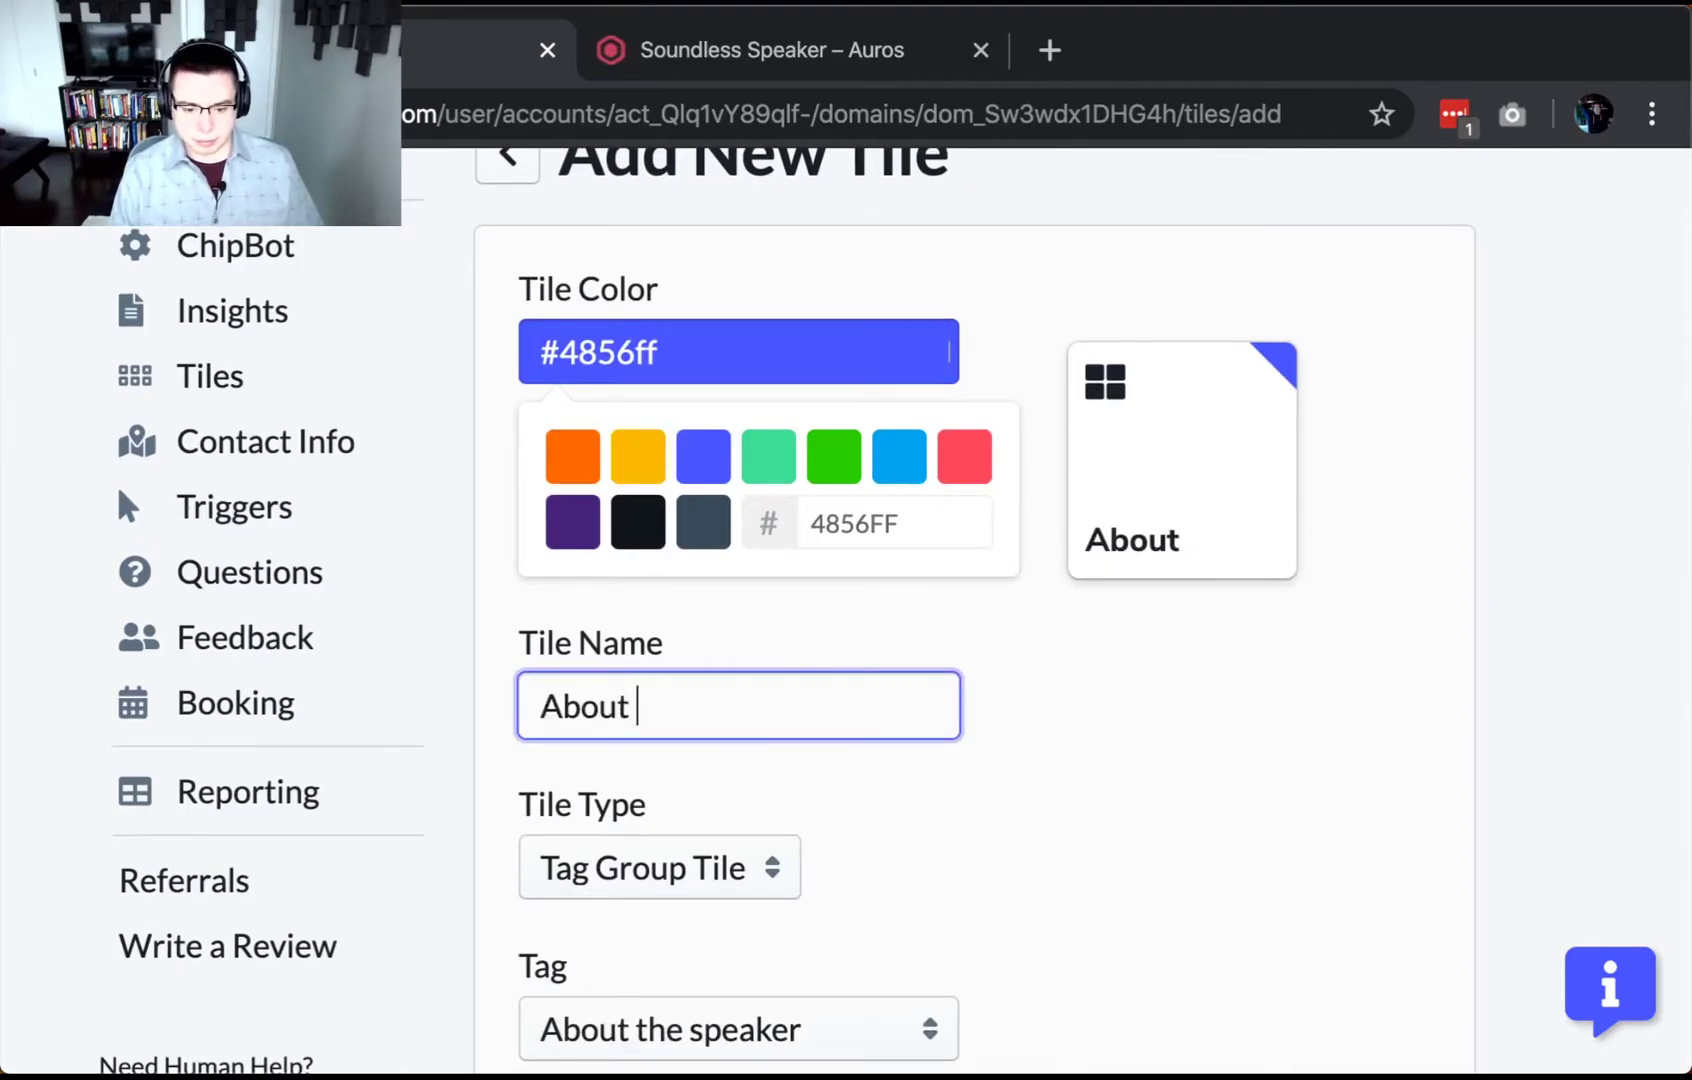
{"action": "type", "text": "The Soundless "}
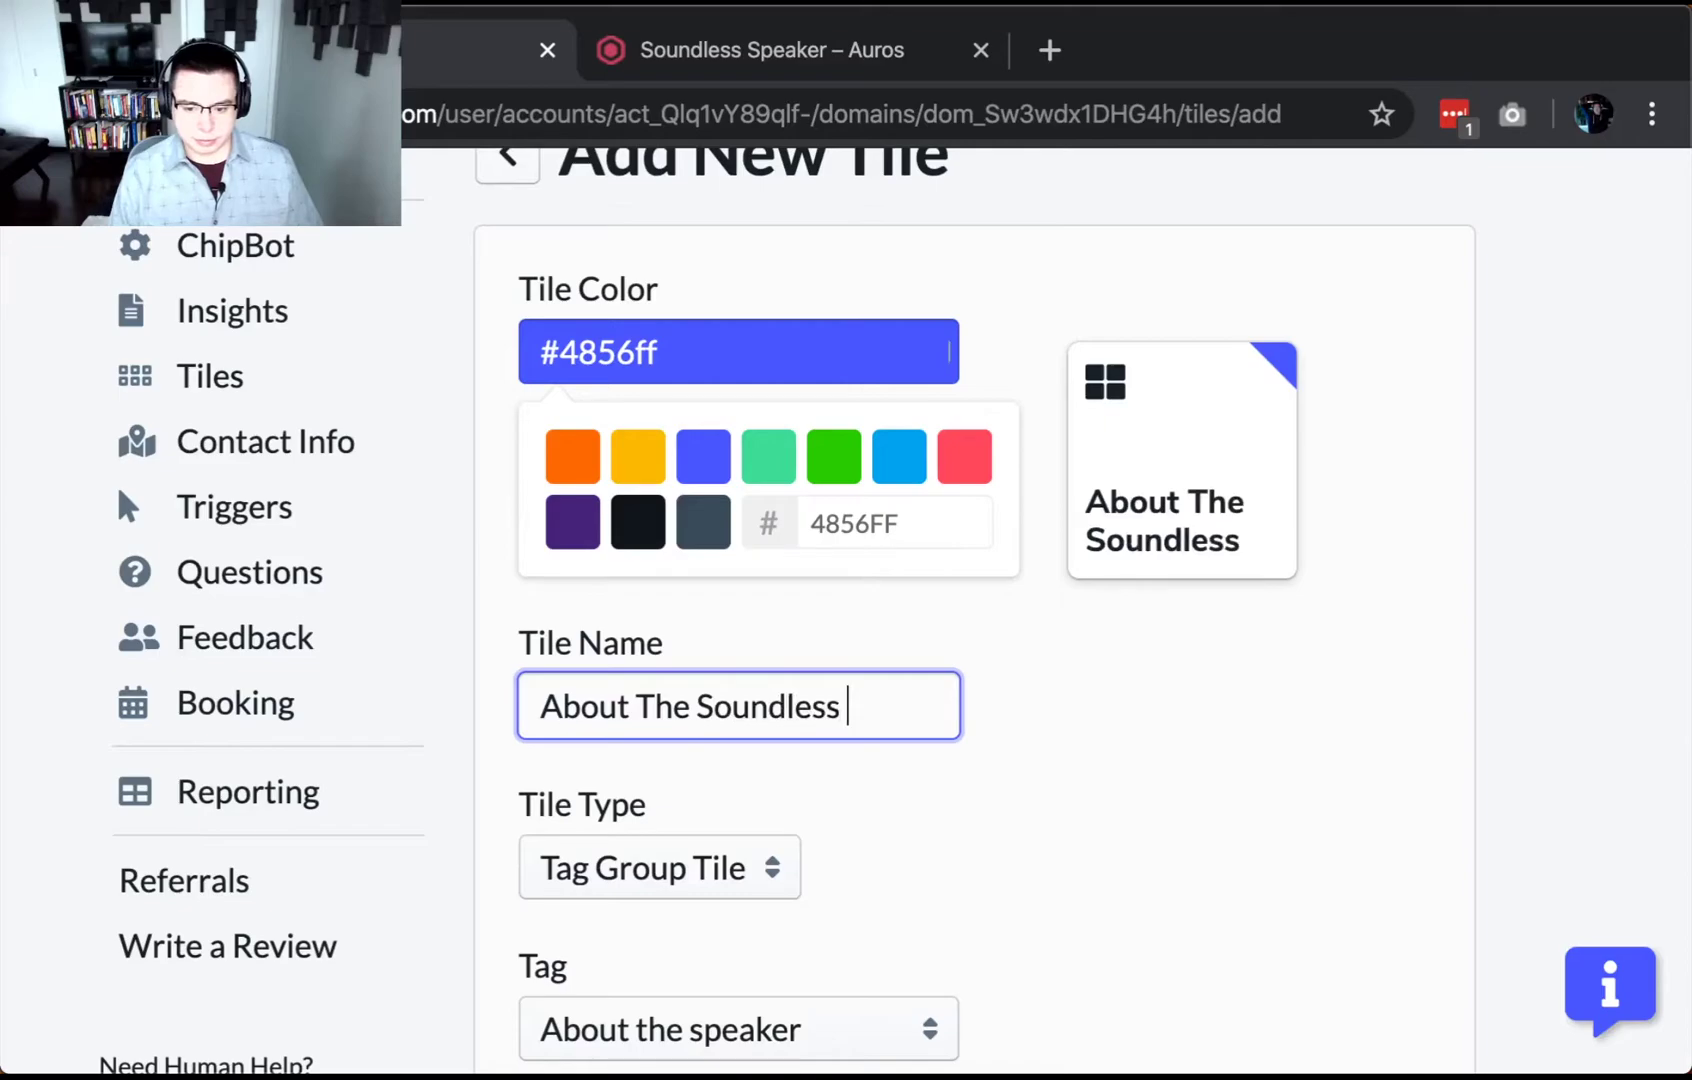
{"action": "type", "text": "Speaker"}
Keep the Tag Group Tile type and the About the speaker tag, and choose the question mark icon for the tile.
{"action": "scroll", "coordinate": [1042, 665], "scroll_direction": "down", "scroll_amount": 3}
{"action": "left_click", "coordinate": [593, 640]}
{"action": "left_click", "coordinate": [1060, 682]}
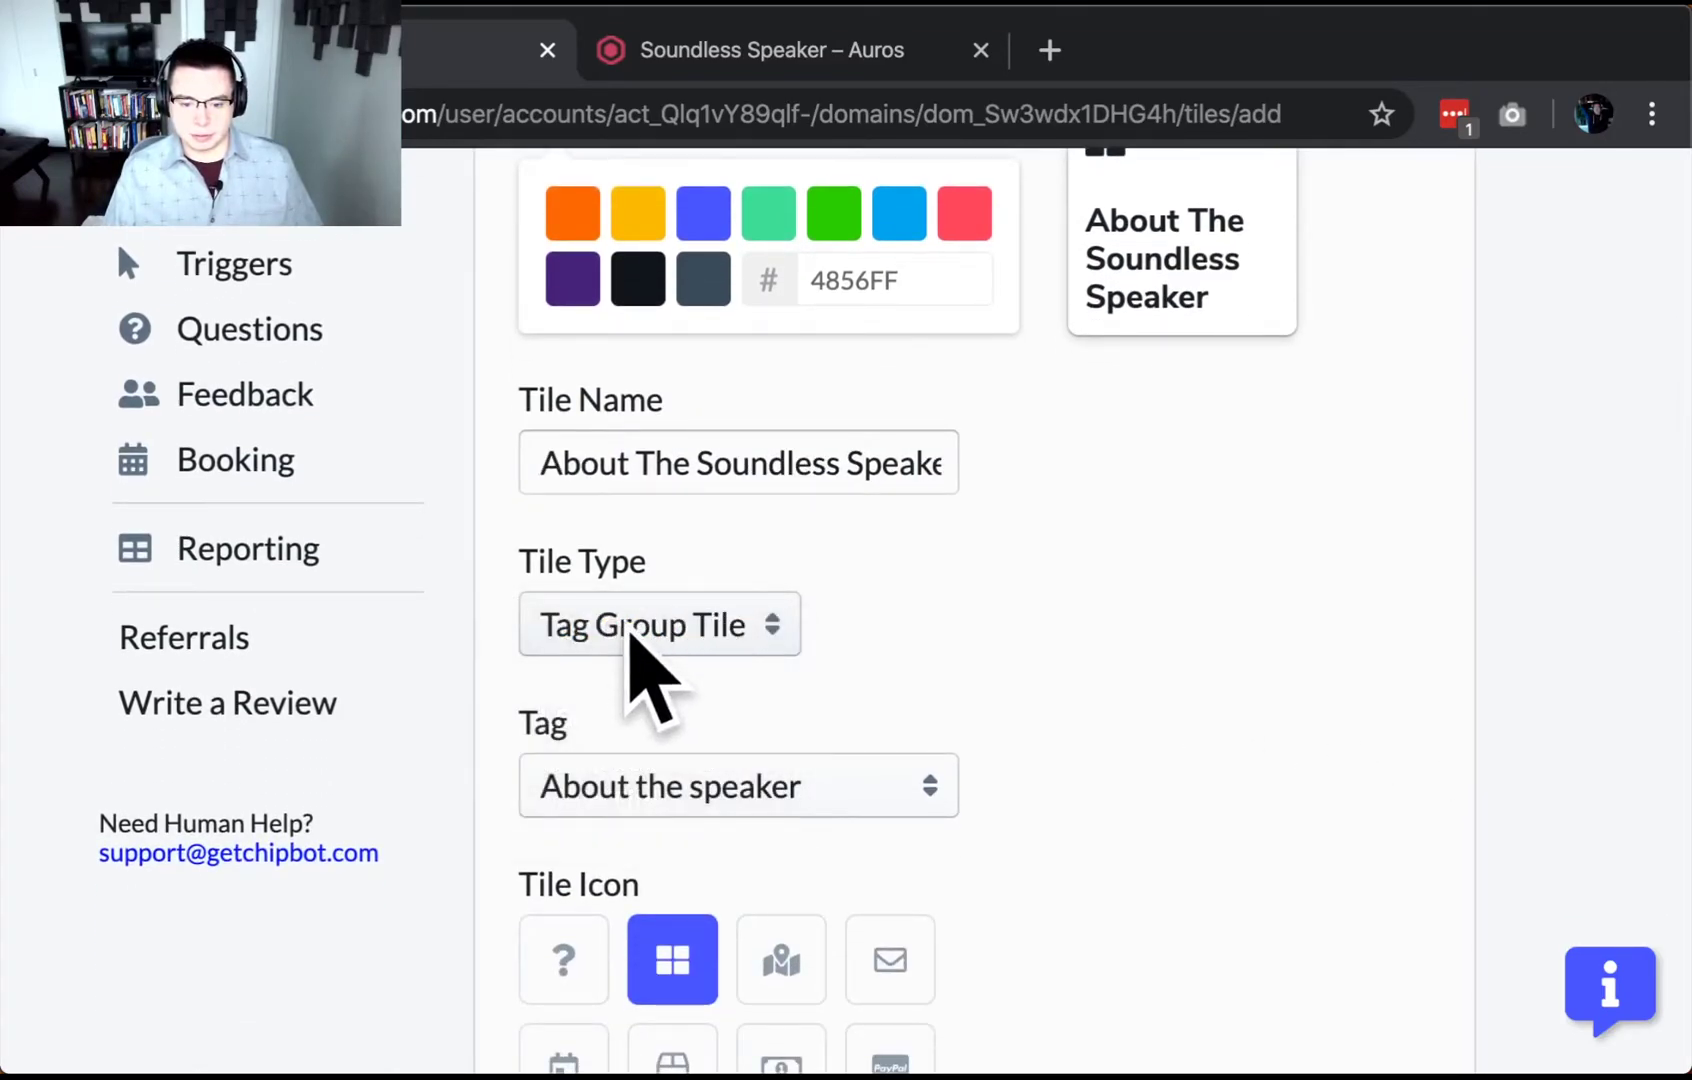
{"action": "scroll", "coordinate": [1010, 690], "scroll_direction": "down", "scroll_amount": 1}
{"action": "left_click", "coordinate": [840, 725]}
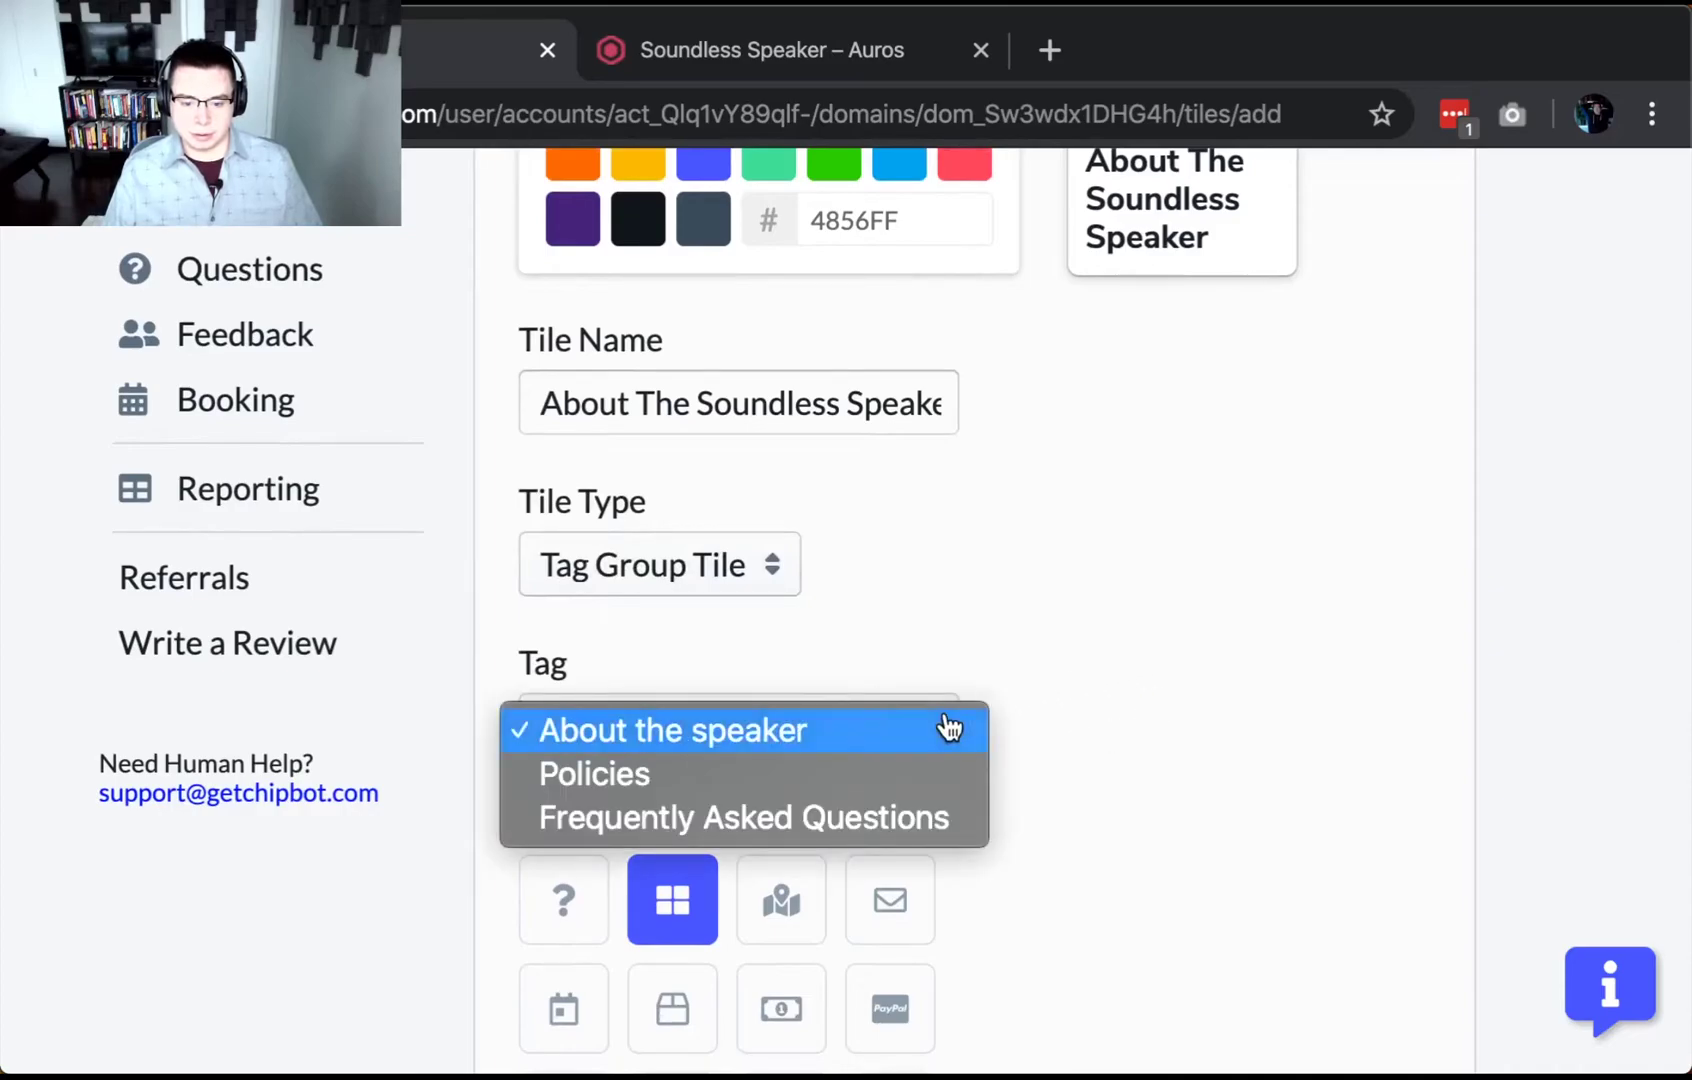
{"action": "left_click", "coordinate": [1077, 728]}
{"action": "scroll", "coordinate": [1117, 701], "scroll_direction": "down", "scroll_amount": 5}
{"action": "scroll", "coordinate": [1129, 710], "scroll_direction": "down", "scroll_amount": 2}
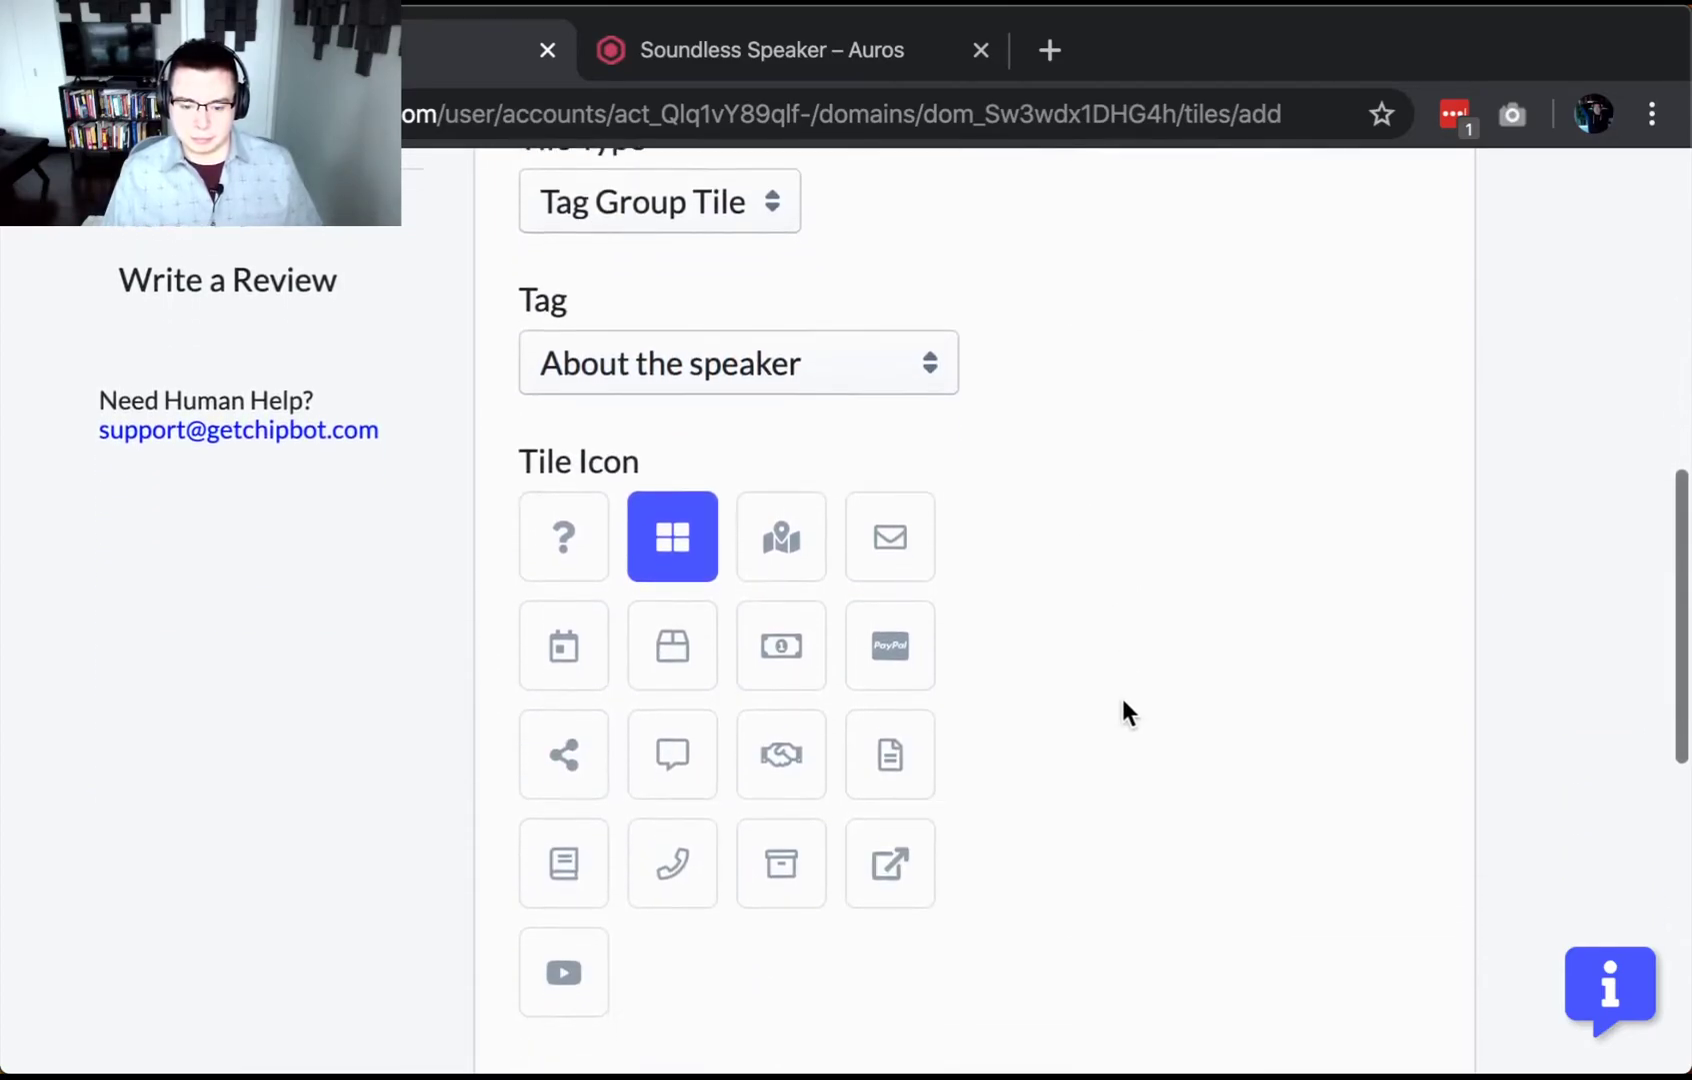
{"action": "left_click", "coordinate": [566, 551]}
Add the search keywords "tech specs, SKU-123" to the About The Soundless Speaker tile and save it.
{"action": "scroll", "coordinate": [1200, 691], "scroll_direction": "down", "scroll_amount": 3}
{"action": "scroll", "coordinate": [1059, 748], "scroll_direction": "down", "scroll_amount": 4}
{"action": "left_click", "coordinate": [857, 705]}
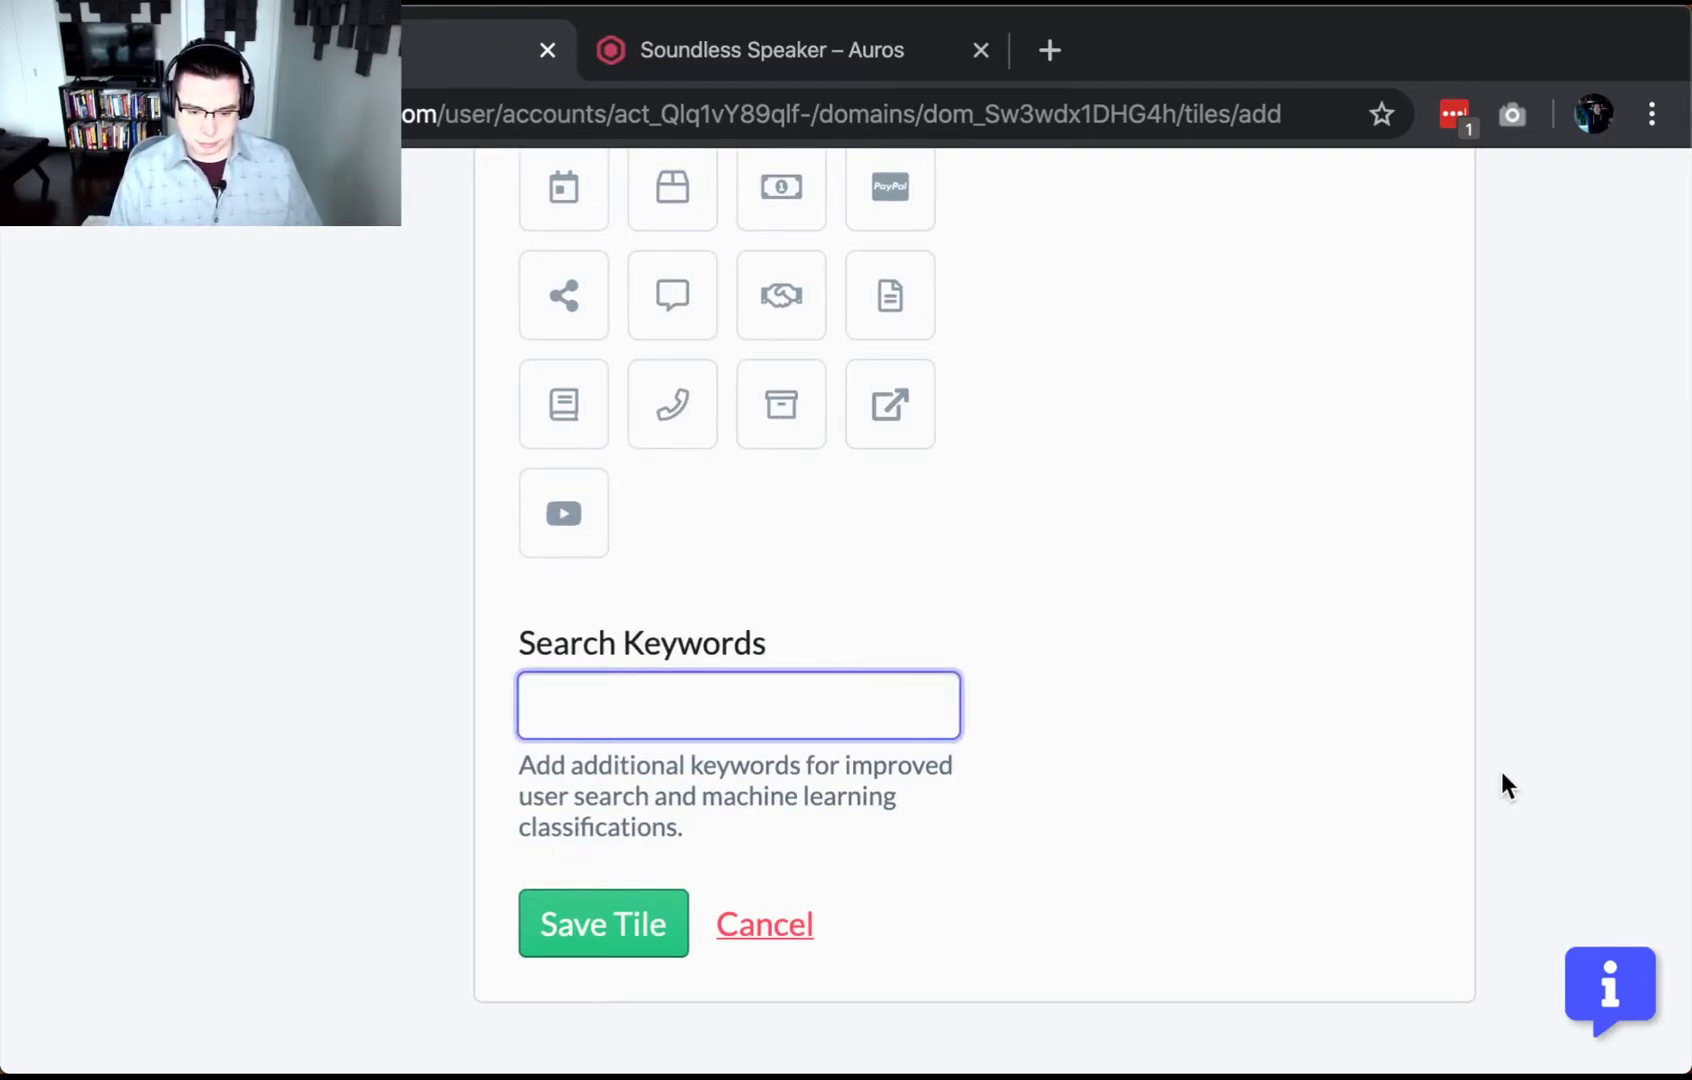
{"action": "type", "text": "tech specs,"}
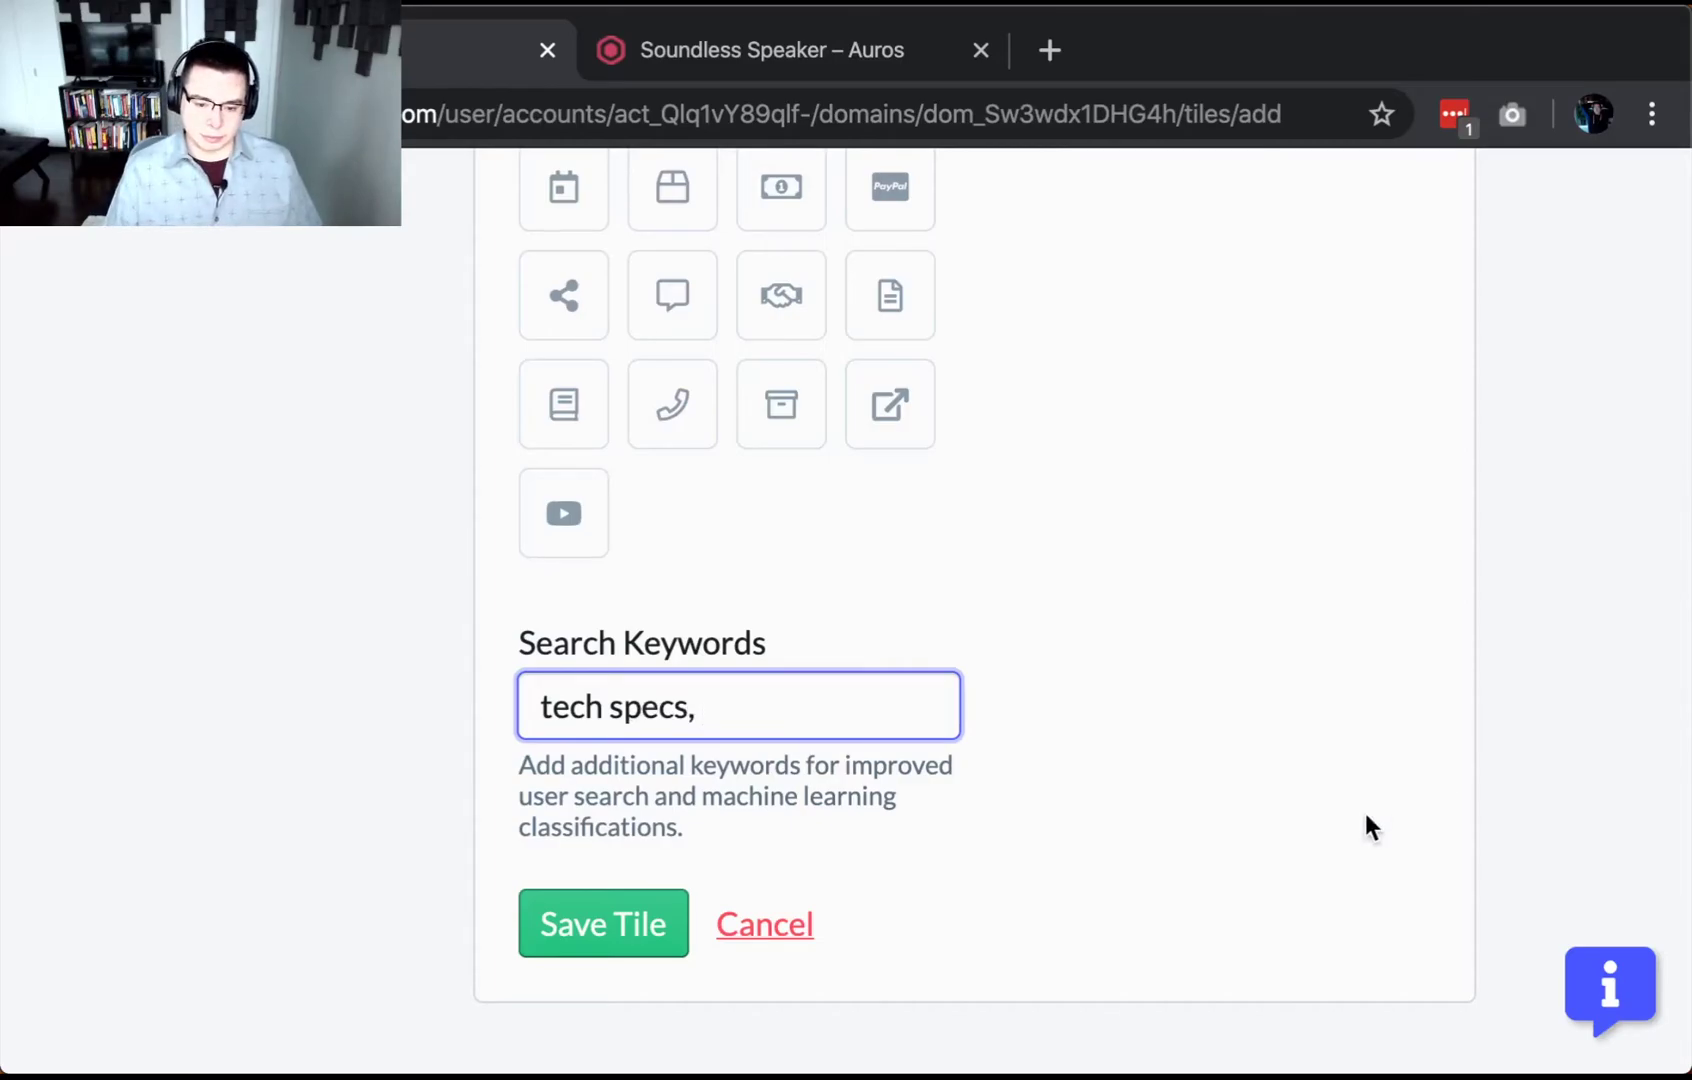
{"action": "scroll", "coordinate": [1367, 813], "scroll_direction": "up", "scroll_amount": 12}
{"action": "scroll", "coordinate": [1367, 812], "scroll_direction": "down", "scroll_amount": 1}
{"action": "scroll", "coordinate": [1130, 855], "scroll_direction": "down", "scroll_amount": 10}
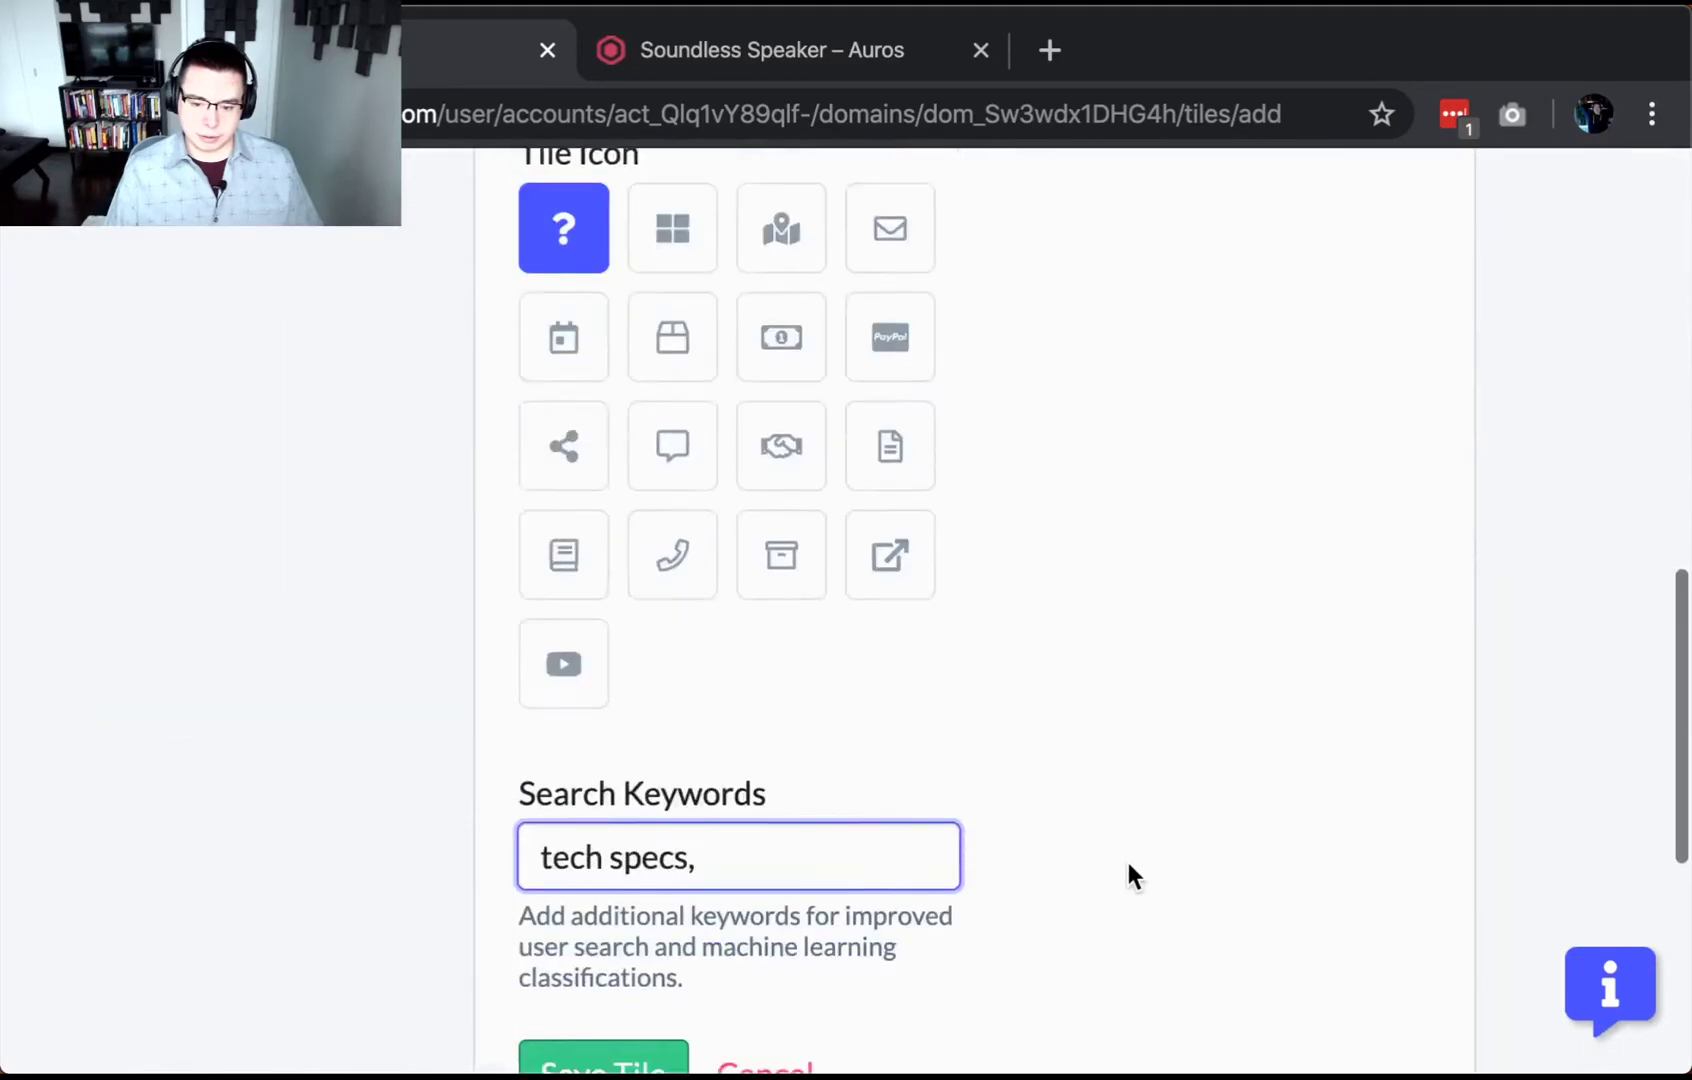
{"action": "scroll", "coordinate": [1132, 877], "scroll_direction": "down", "scroll_amount": 3}
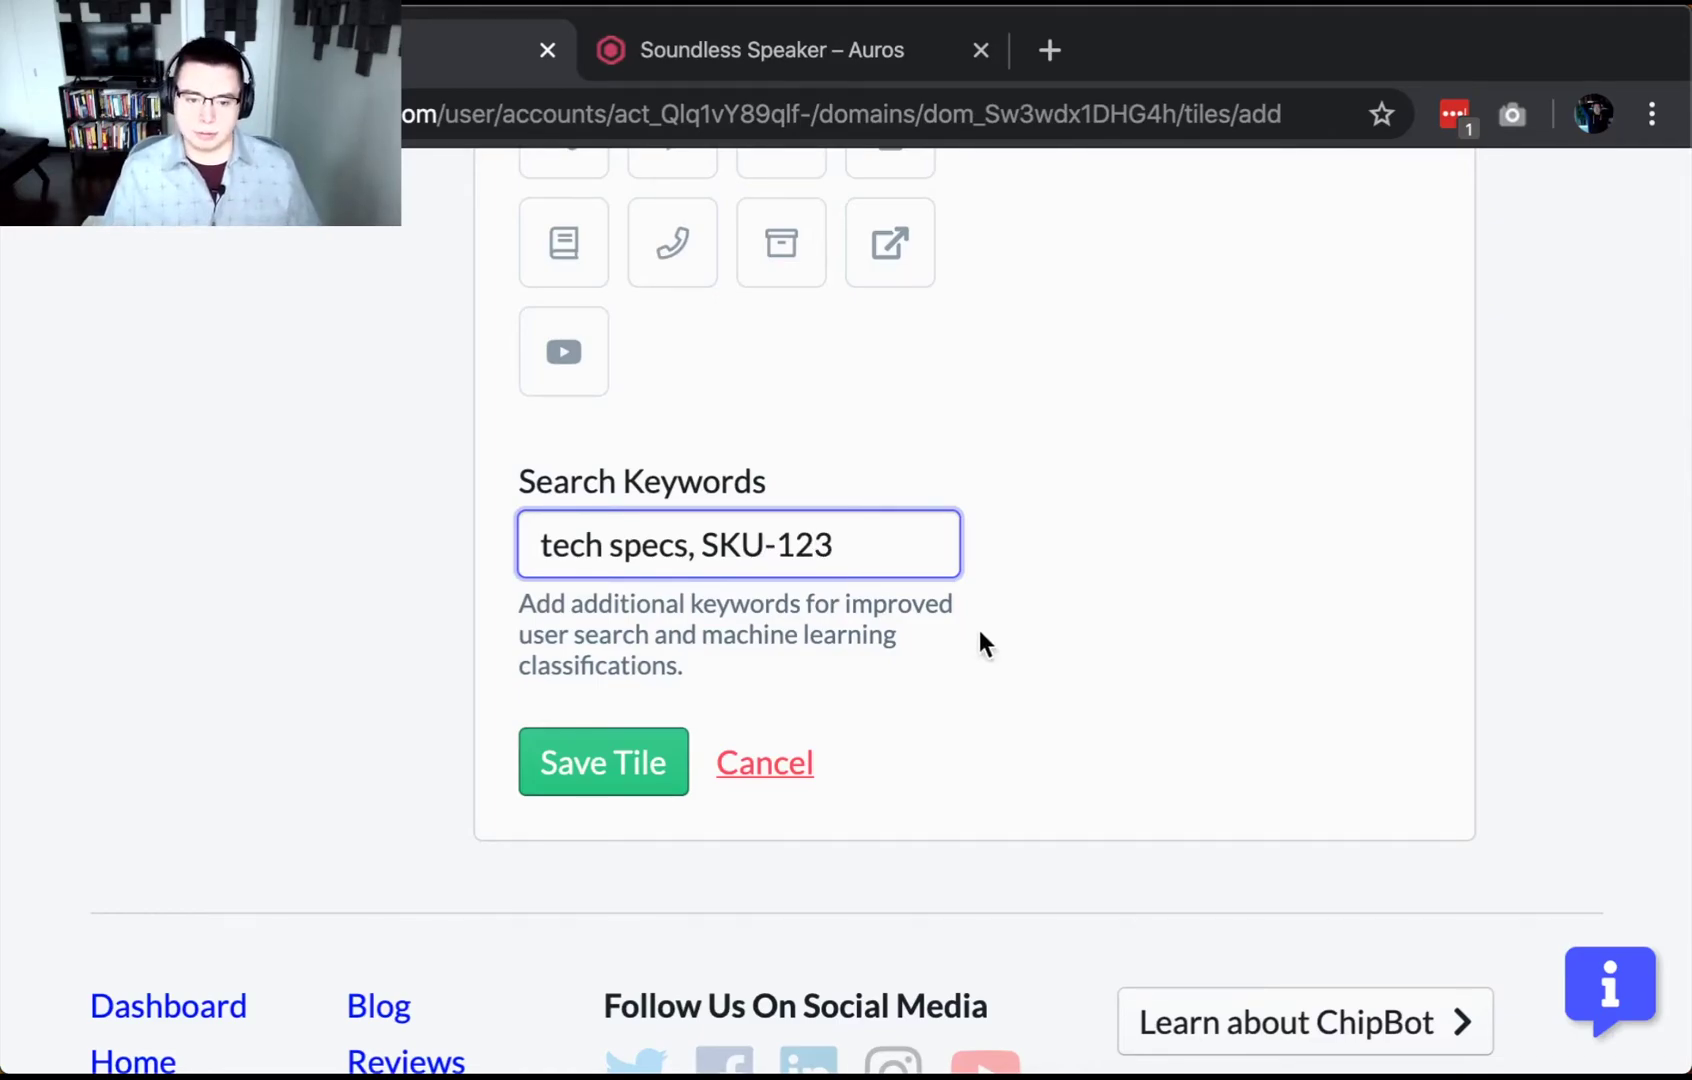
{"action": "scroll", "coordinate": [976, 625], "scroll_direction": "up", "scroll_amount": 1}
{"action": "left_click", "coordinate": [993, 662]}
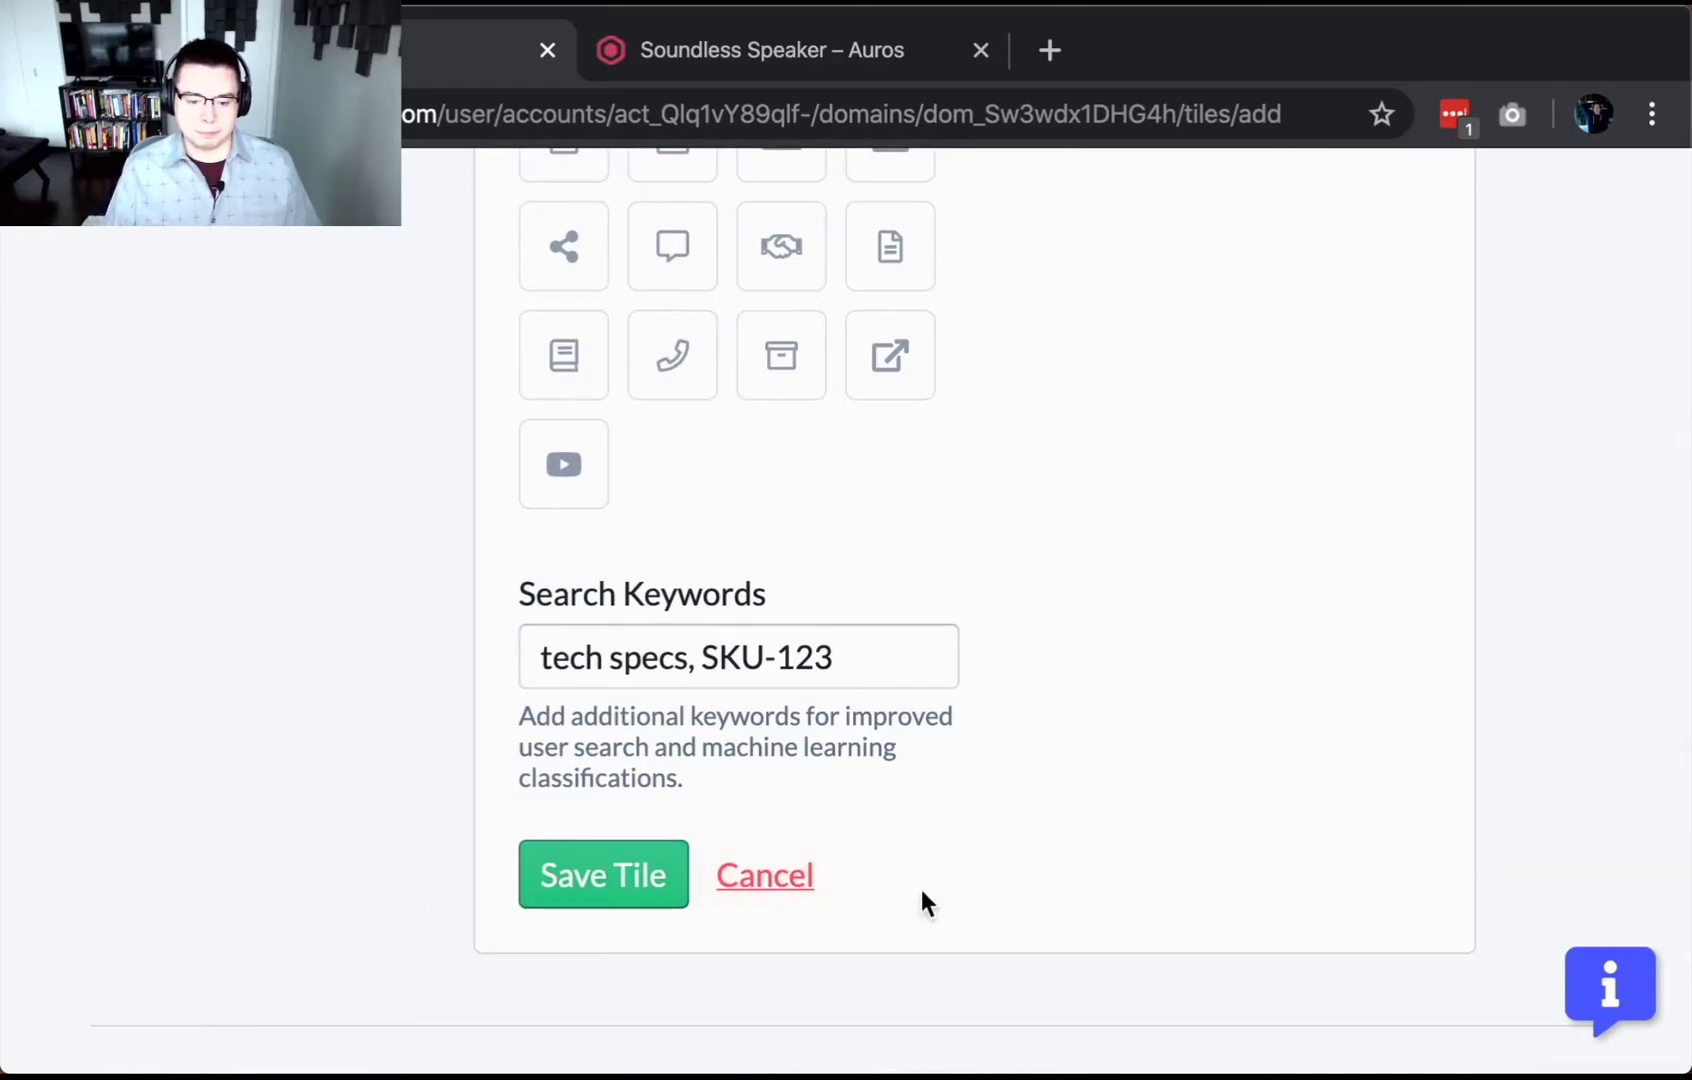
{"action": "left_click", "coordinate": [585, 897]}
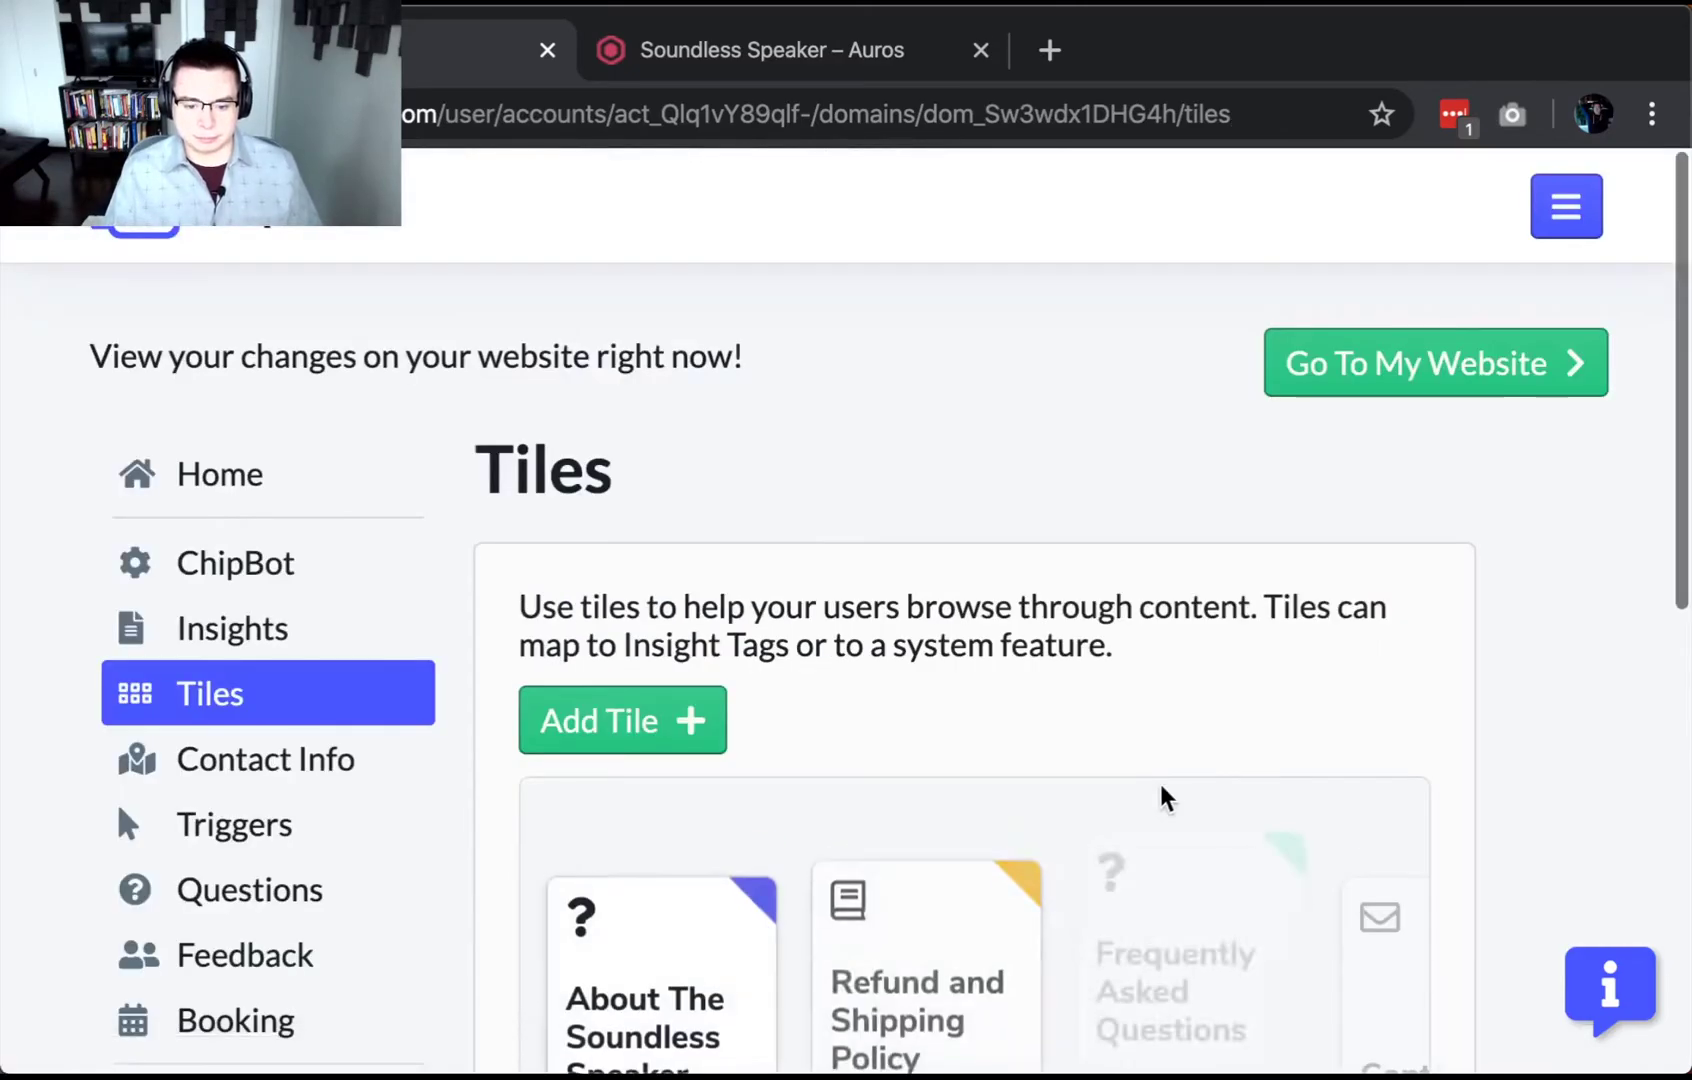
{"action": "scroll", "coordinate": [1028, 677], "scroll_direction": "down", "scroll_amount": 2}
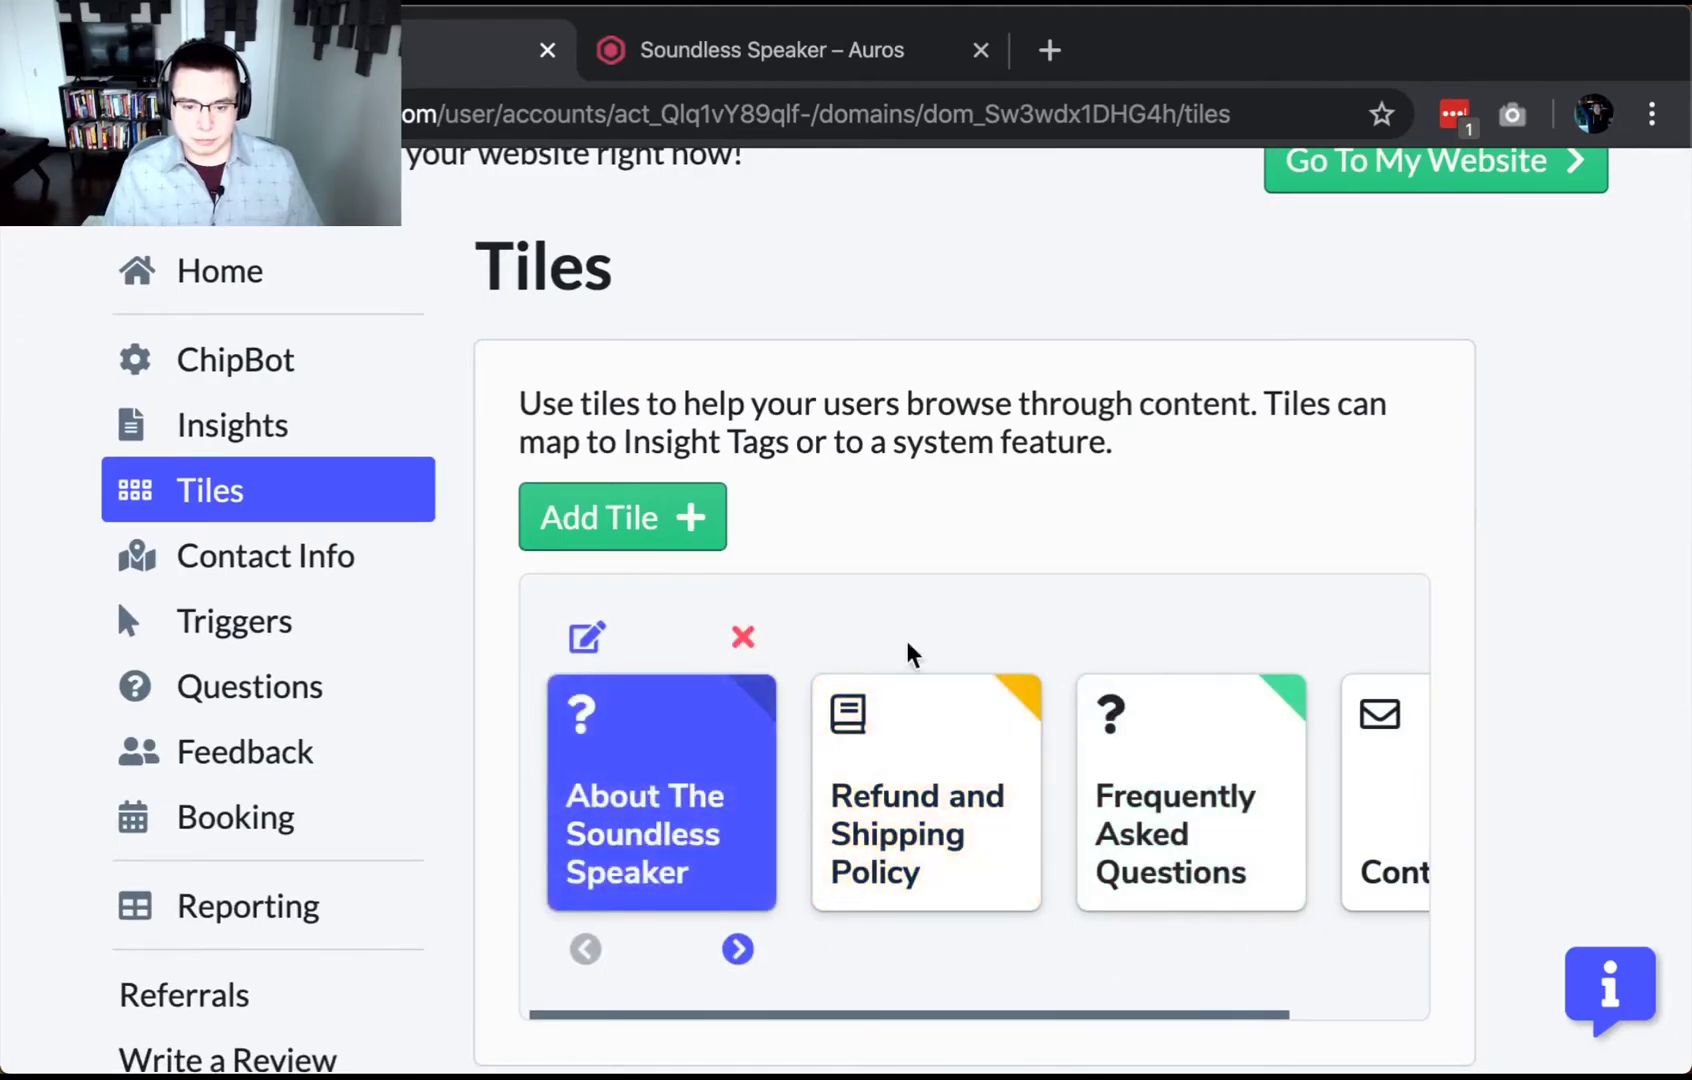
Switch to the Soundless Speaker product page, open its ChipBot widget and look through the About The Soundless Speaker tile's insights.
{"action": "left_click", "coordinate": [845, 72]}
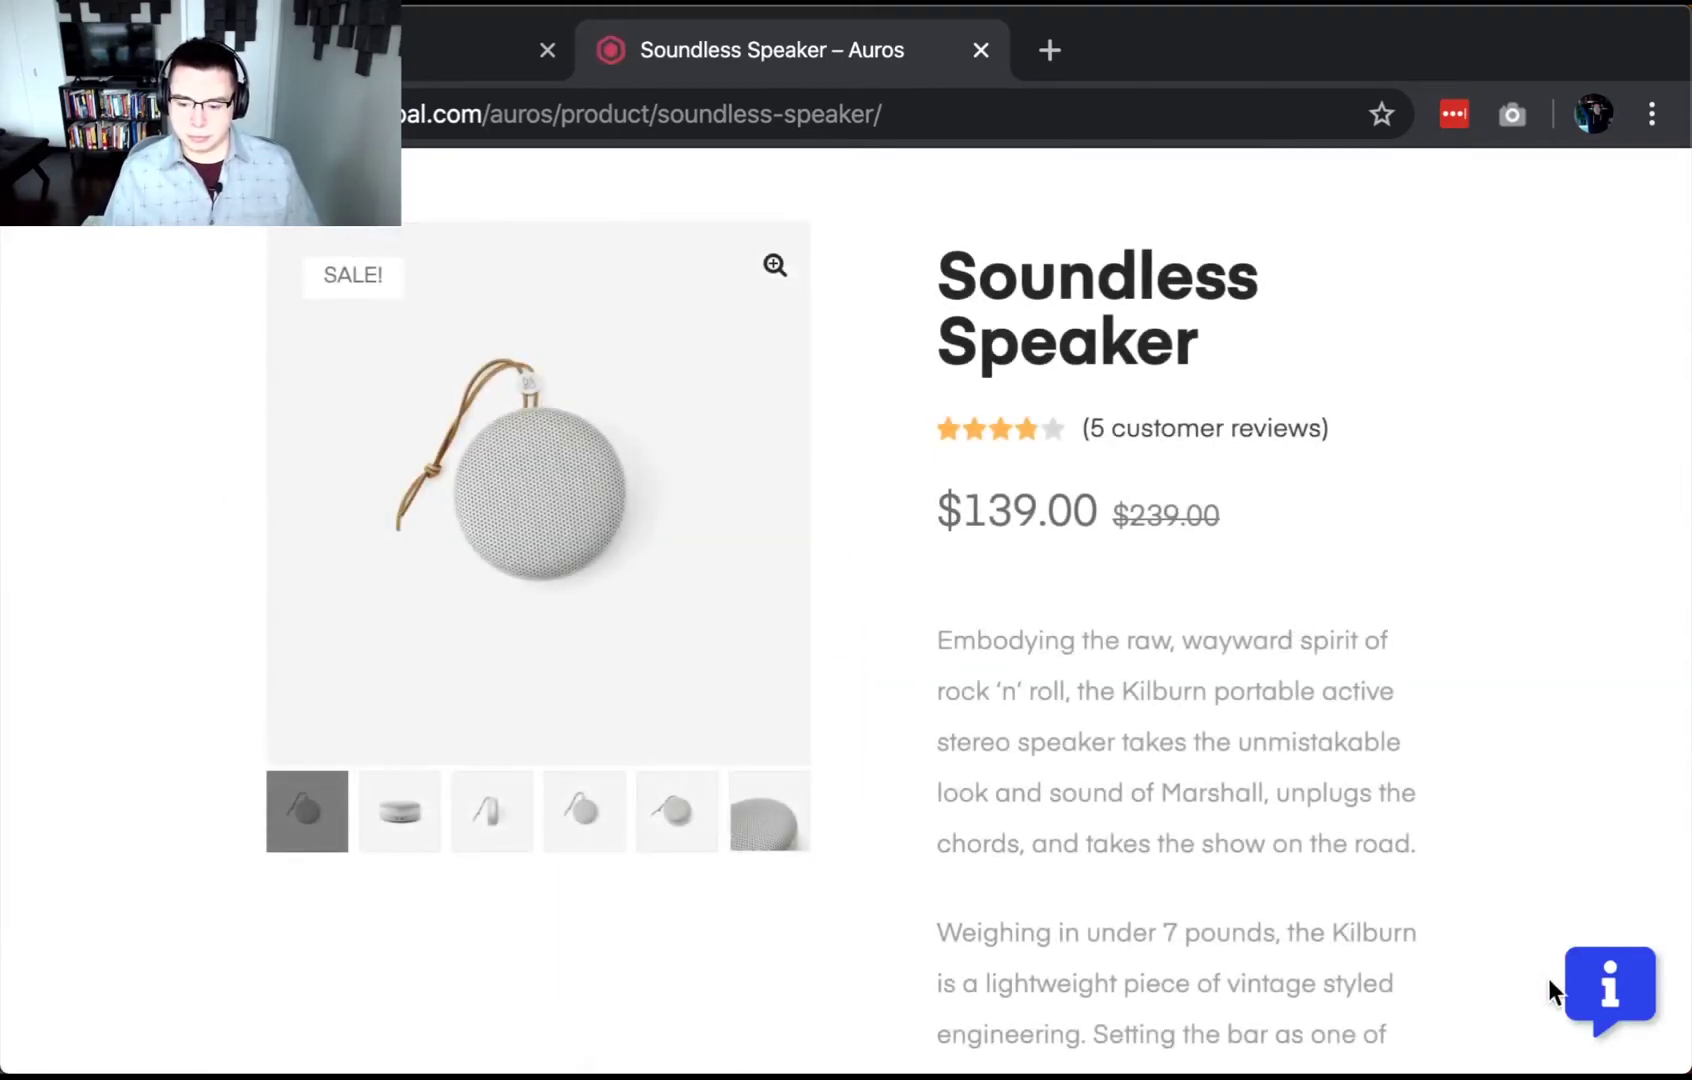
{"action": "left_click", "coordinate": [1605, 995]}
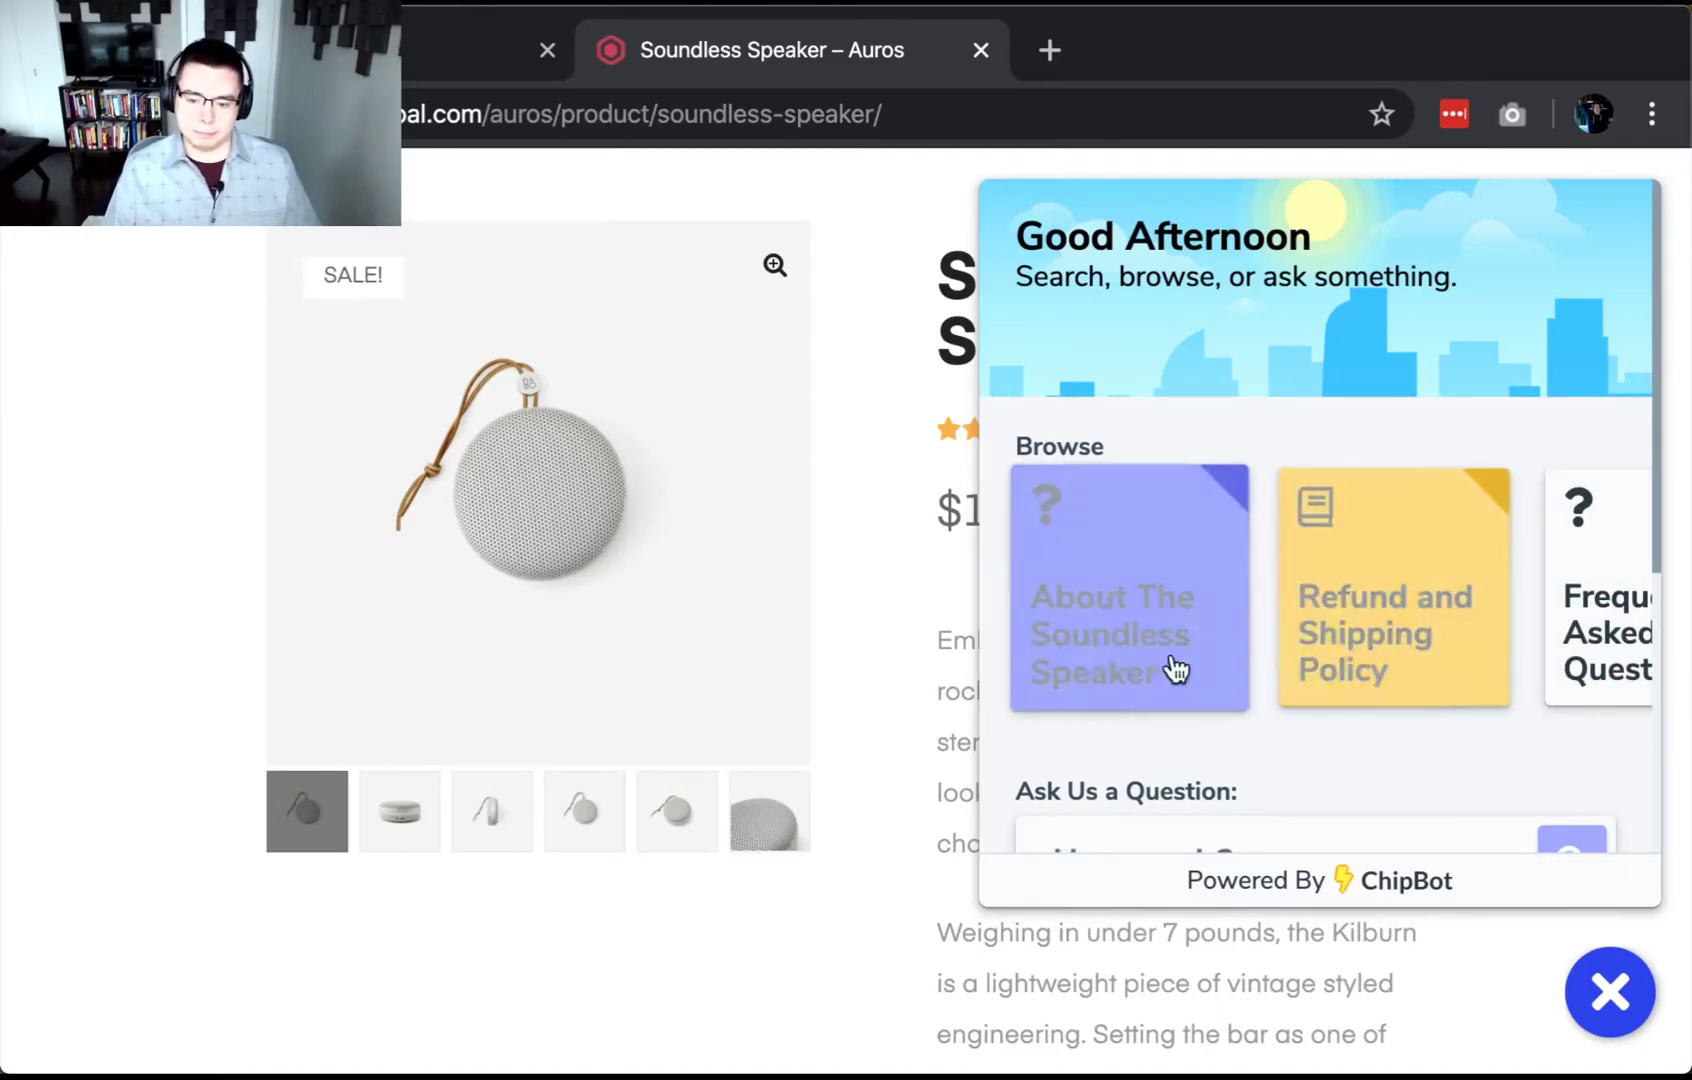
{"action": "left_click", "coordinate": [1129, 627]}
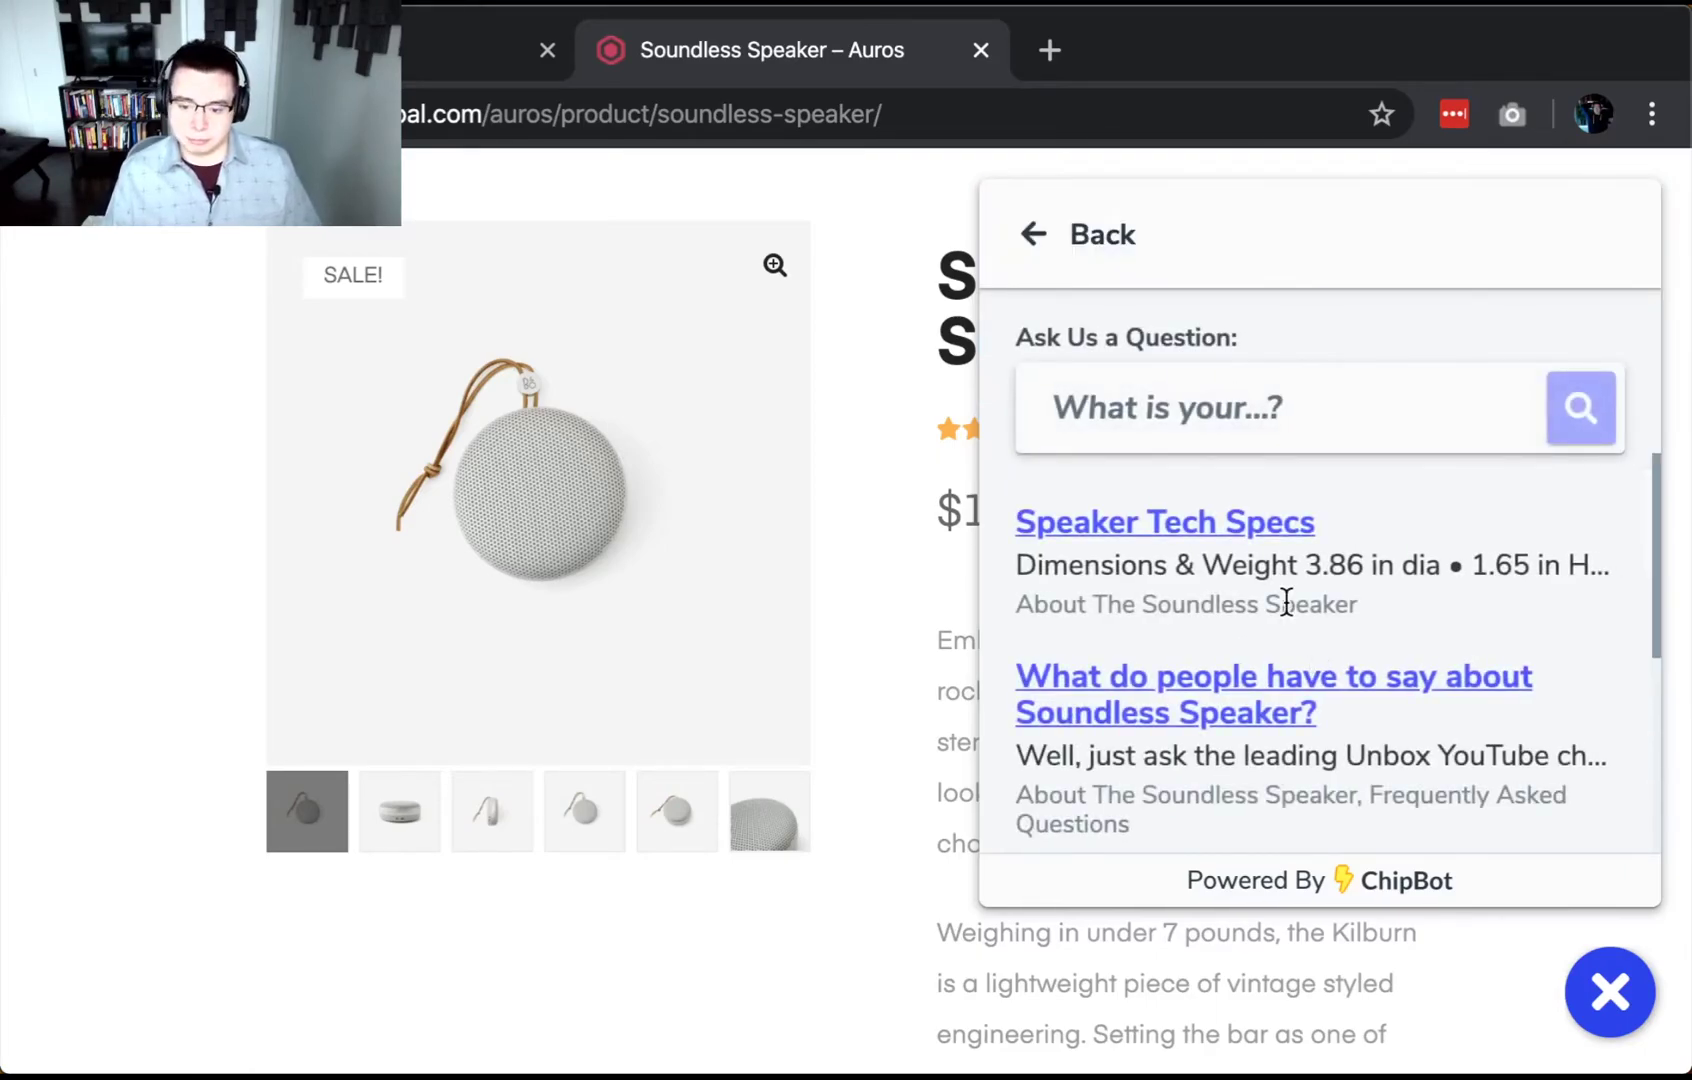
{"action": "scroll", "coordinate": [1330, 650], "scroll_direction": "down", "scroll_amount": 1}
{"action": "scroll", "coordinate": [1258, 684], "scroll_direction": "up", "scroll_amount": 1}
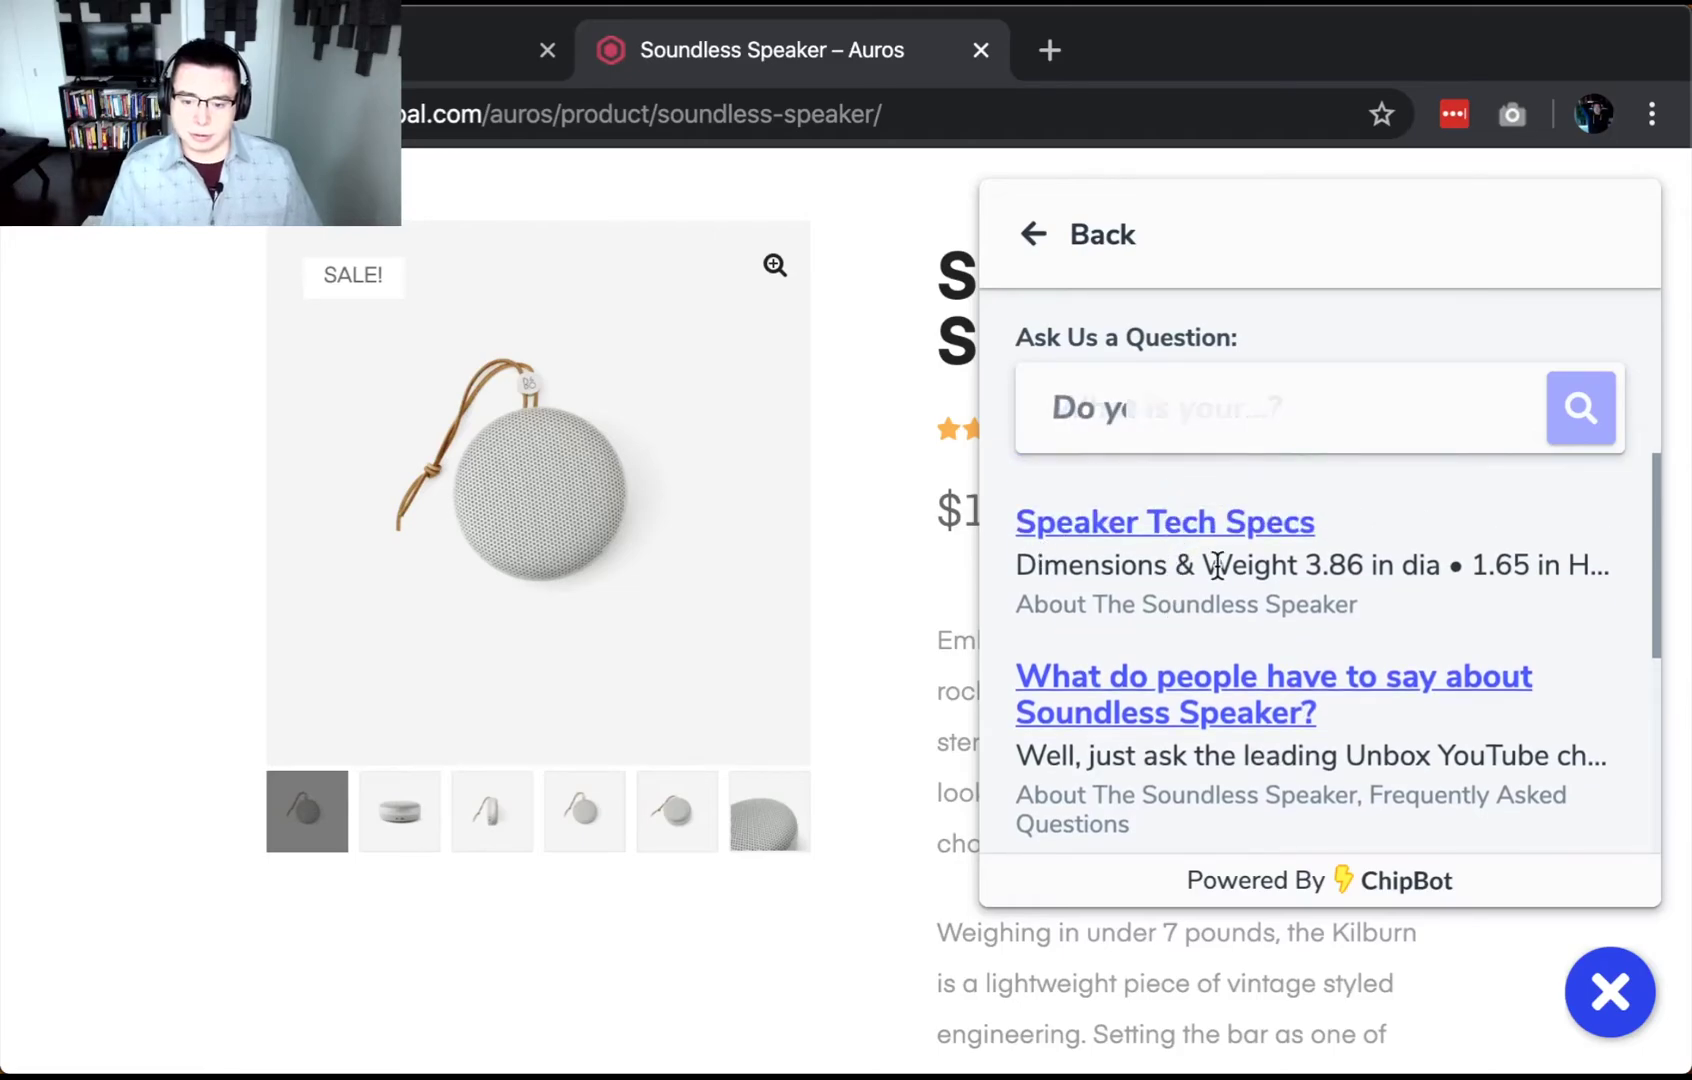
{"action": "scroll", "coordinate": [1215, 565], "scroll_direction": "down", "scroll_amount": 1}
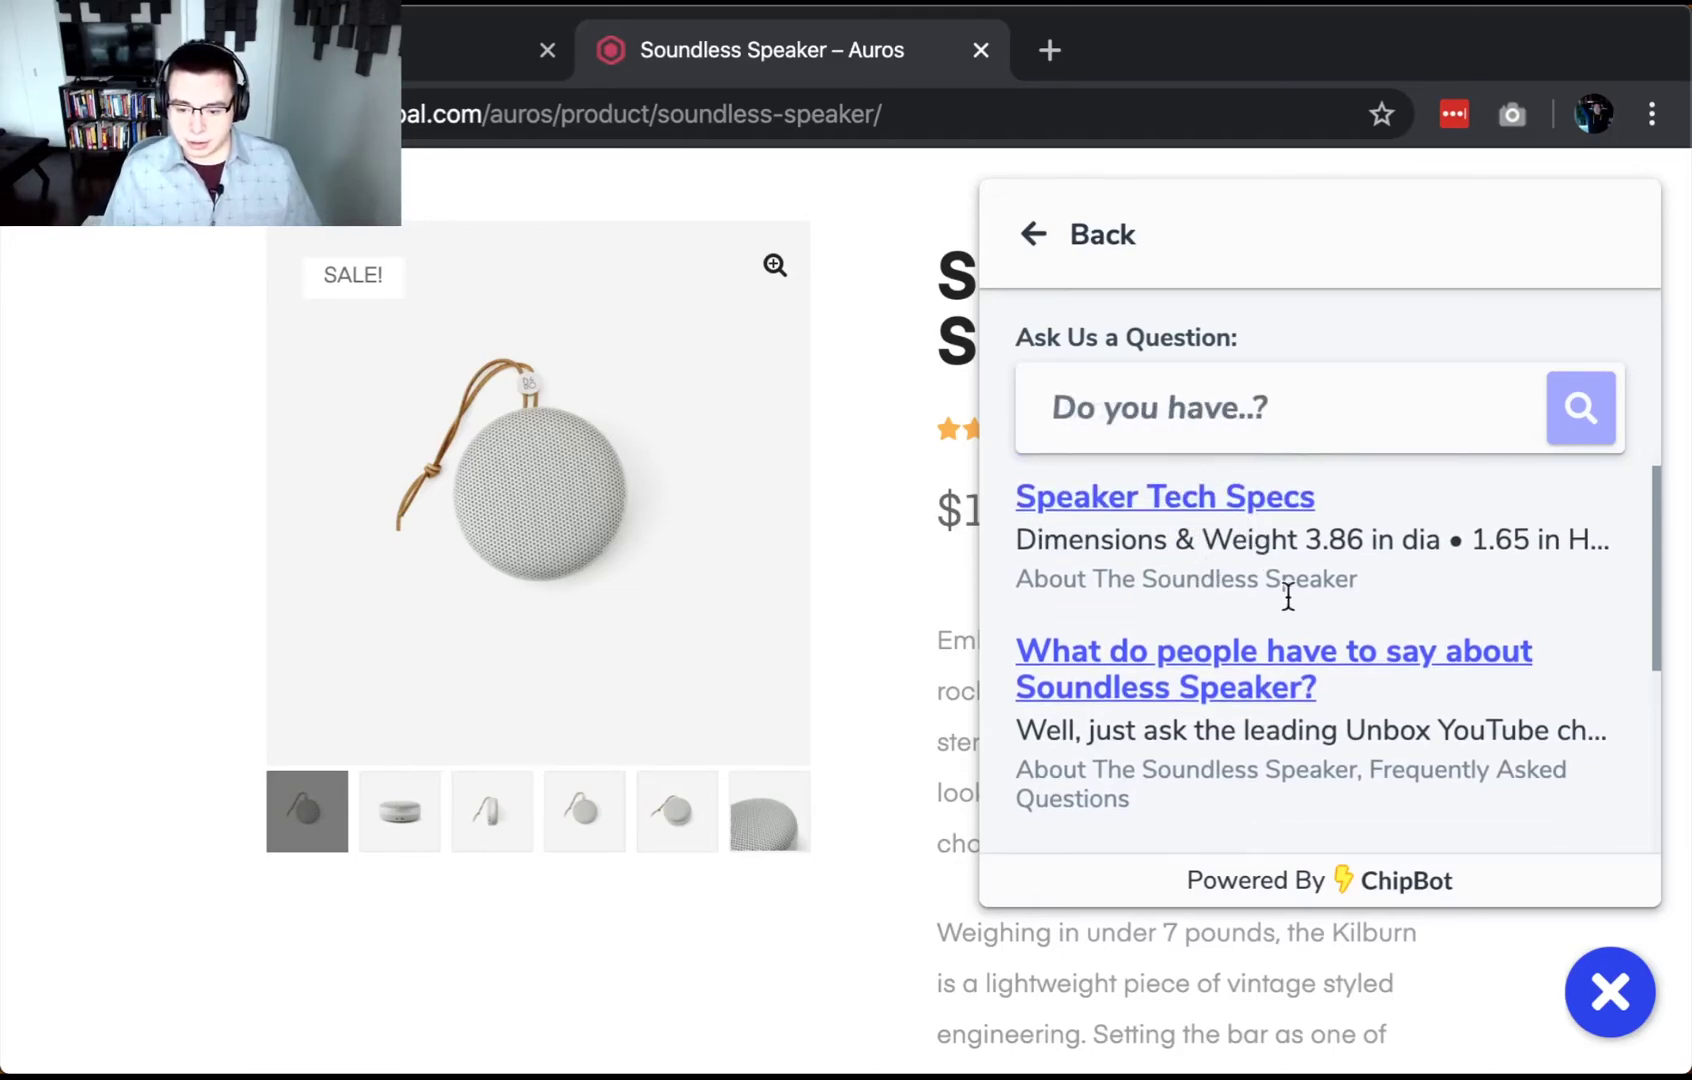
{"action": "scroll", "coordinate": [1284, 630], "scroll_direction": "down", "scroll_amount": 1}
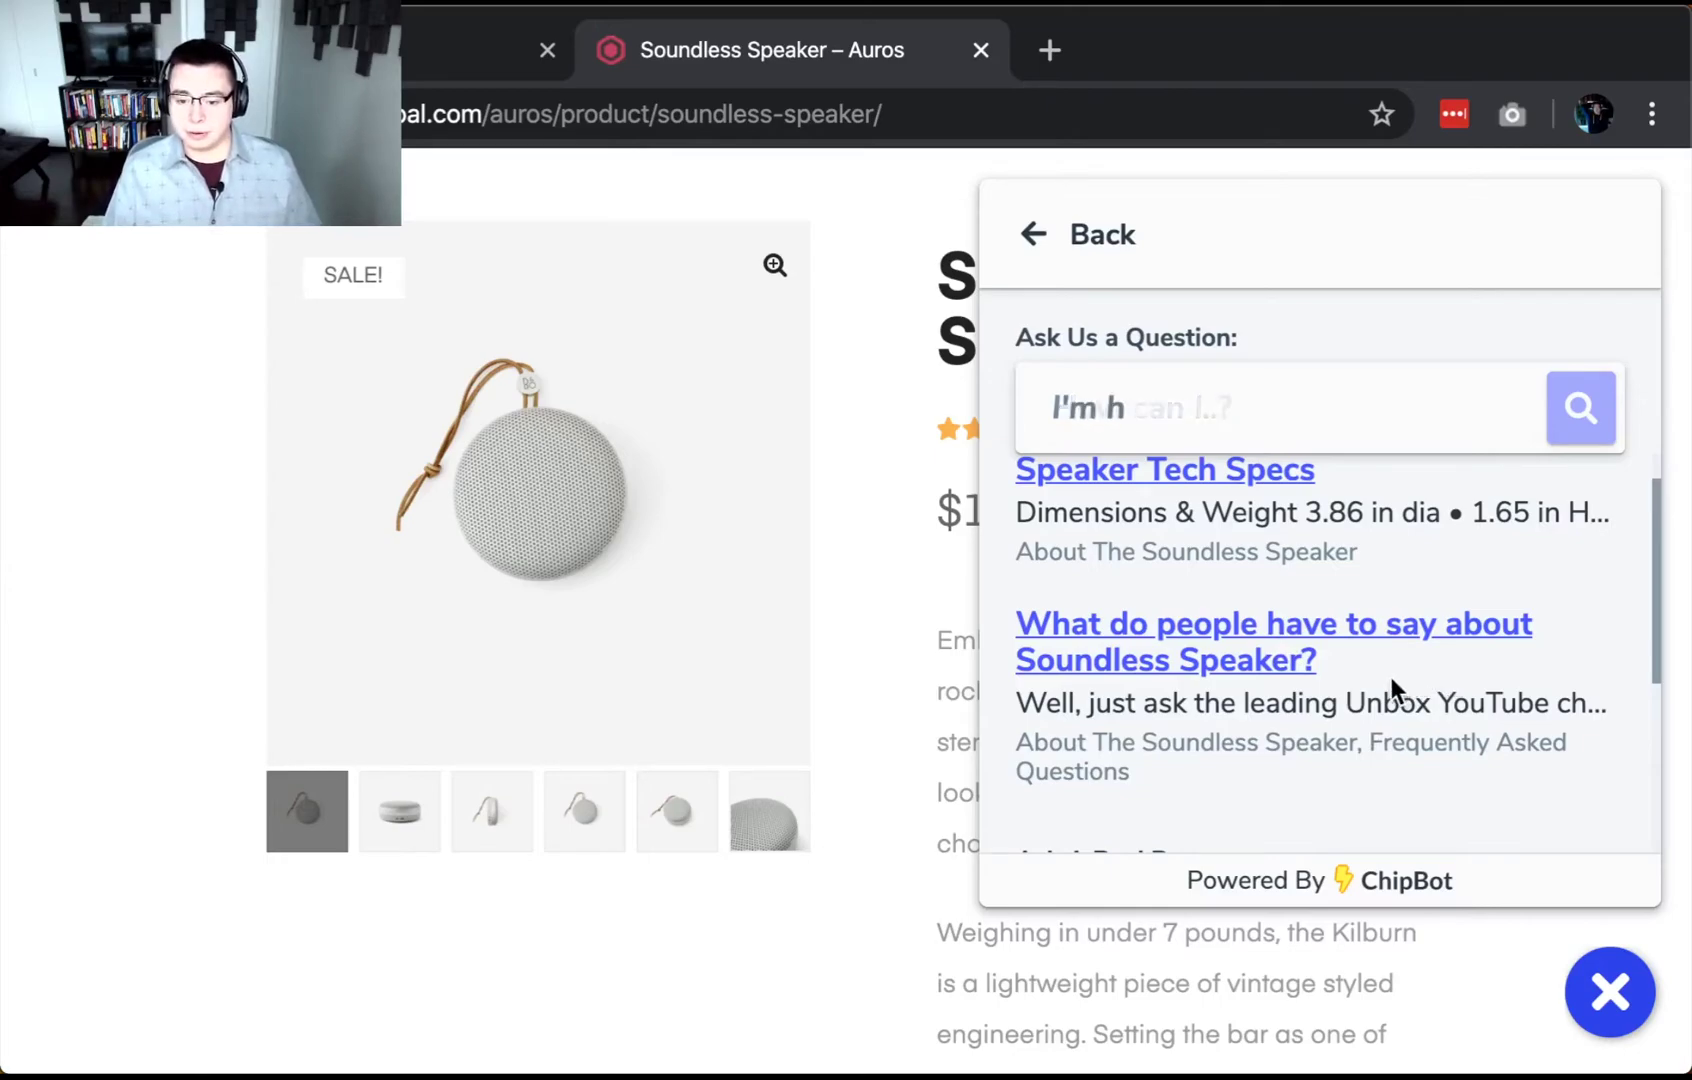
{"action": "scroll", "coordinate": [1395, 685], "scroll_direction": "up", "scroll_amount": 1}
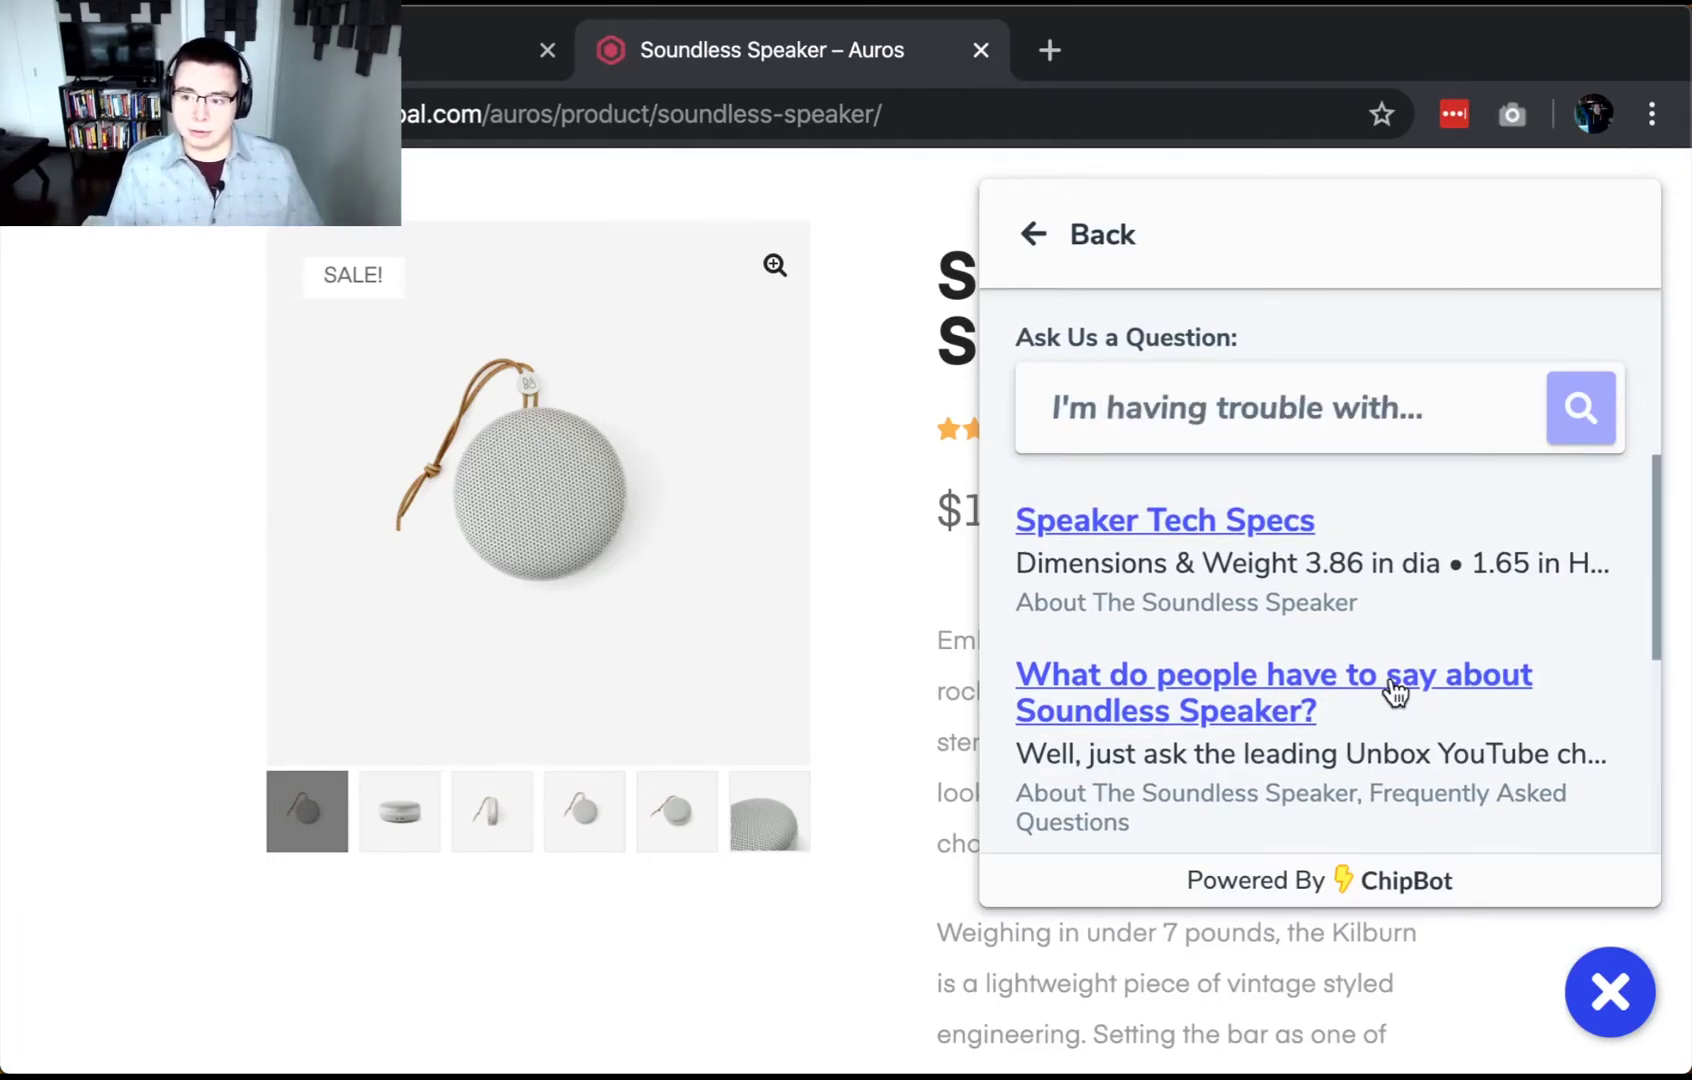
Read through the Speaker Tech Specs insight and return to the tile's insight list.
{"action": "left_click", "coordinate": [1197, 533]}
{"action": "scroll", "coordinate": [1320, 627], "scroll_direction": "down", "scroll_amount": 8}
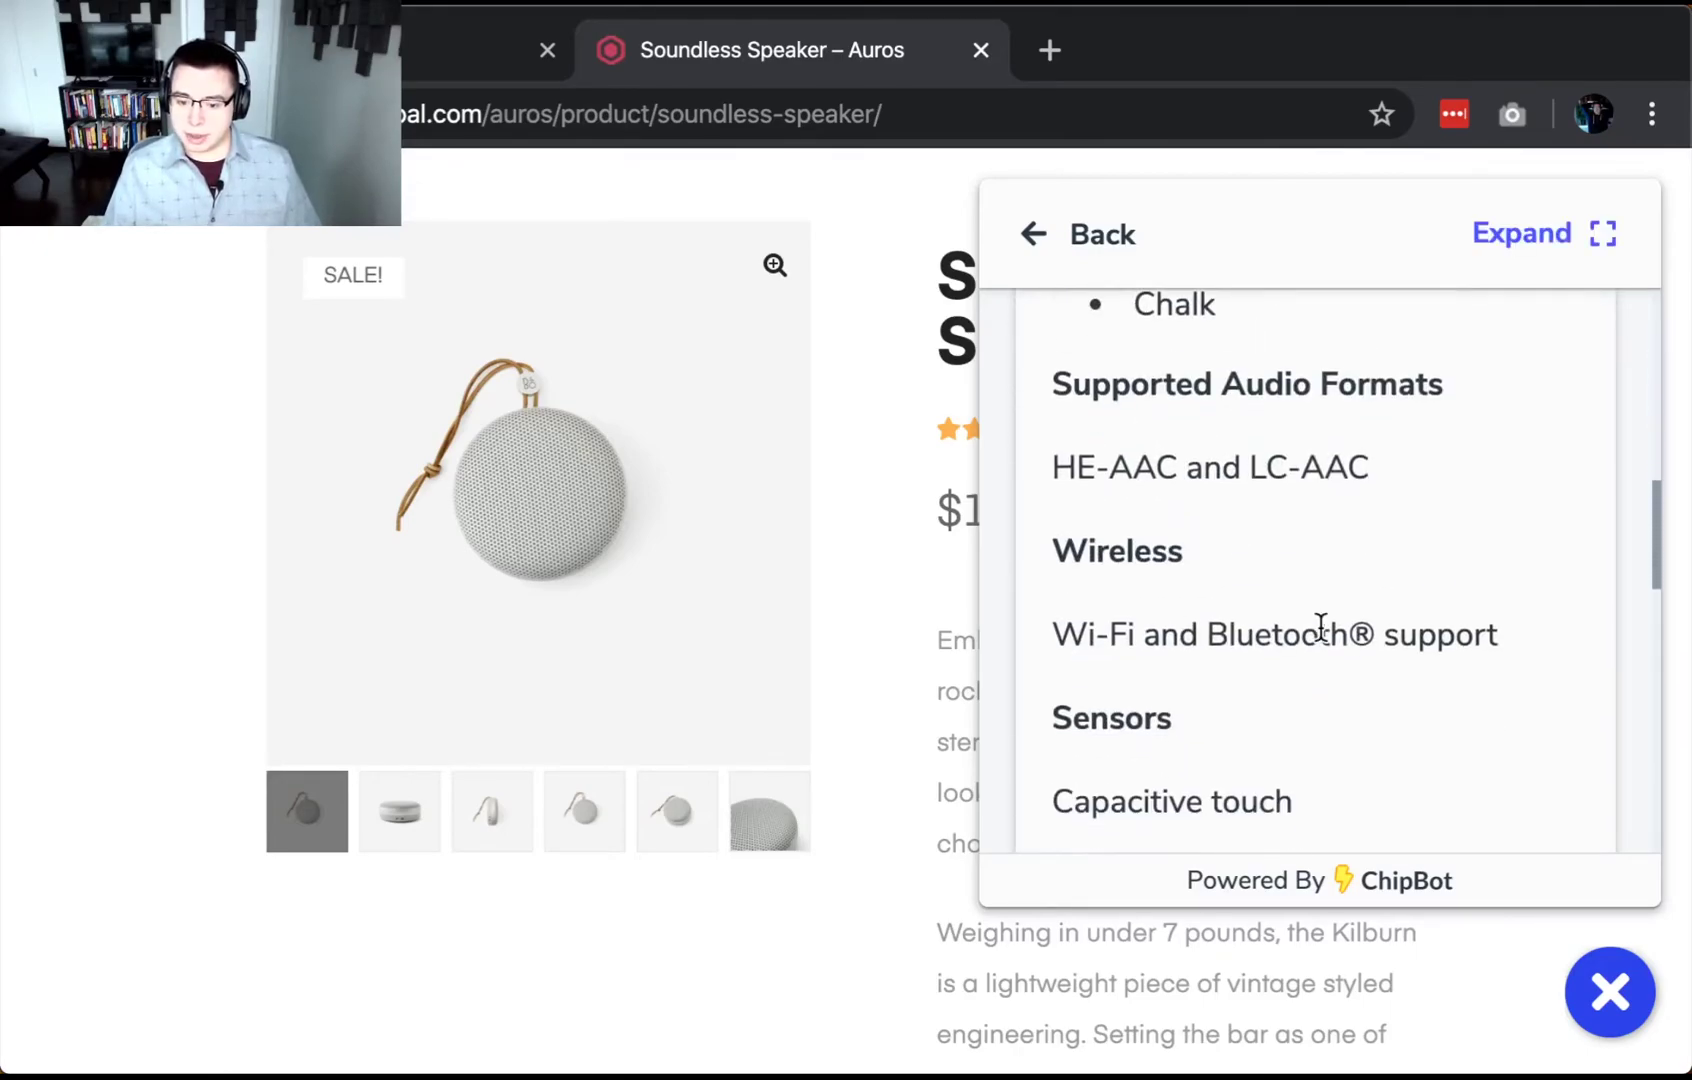
{"action": "scroll", "coordinate": [1318, 630], "scroll_direction": "down", "scroll_amount": 6}
{"action": "left_click", "coordinate": [1076, 253]}
Open the insight "What do people have to say about Soundless Speaker?" and look over its embedded video.
{"action": "scroll", "coordinate": [1122, 668], "scroll_direction": "down", "scroll_amount": 1}
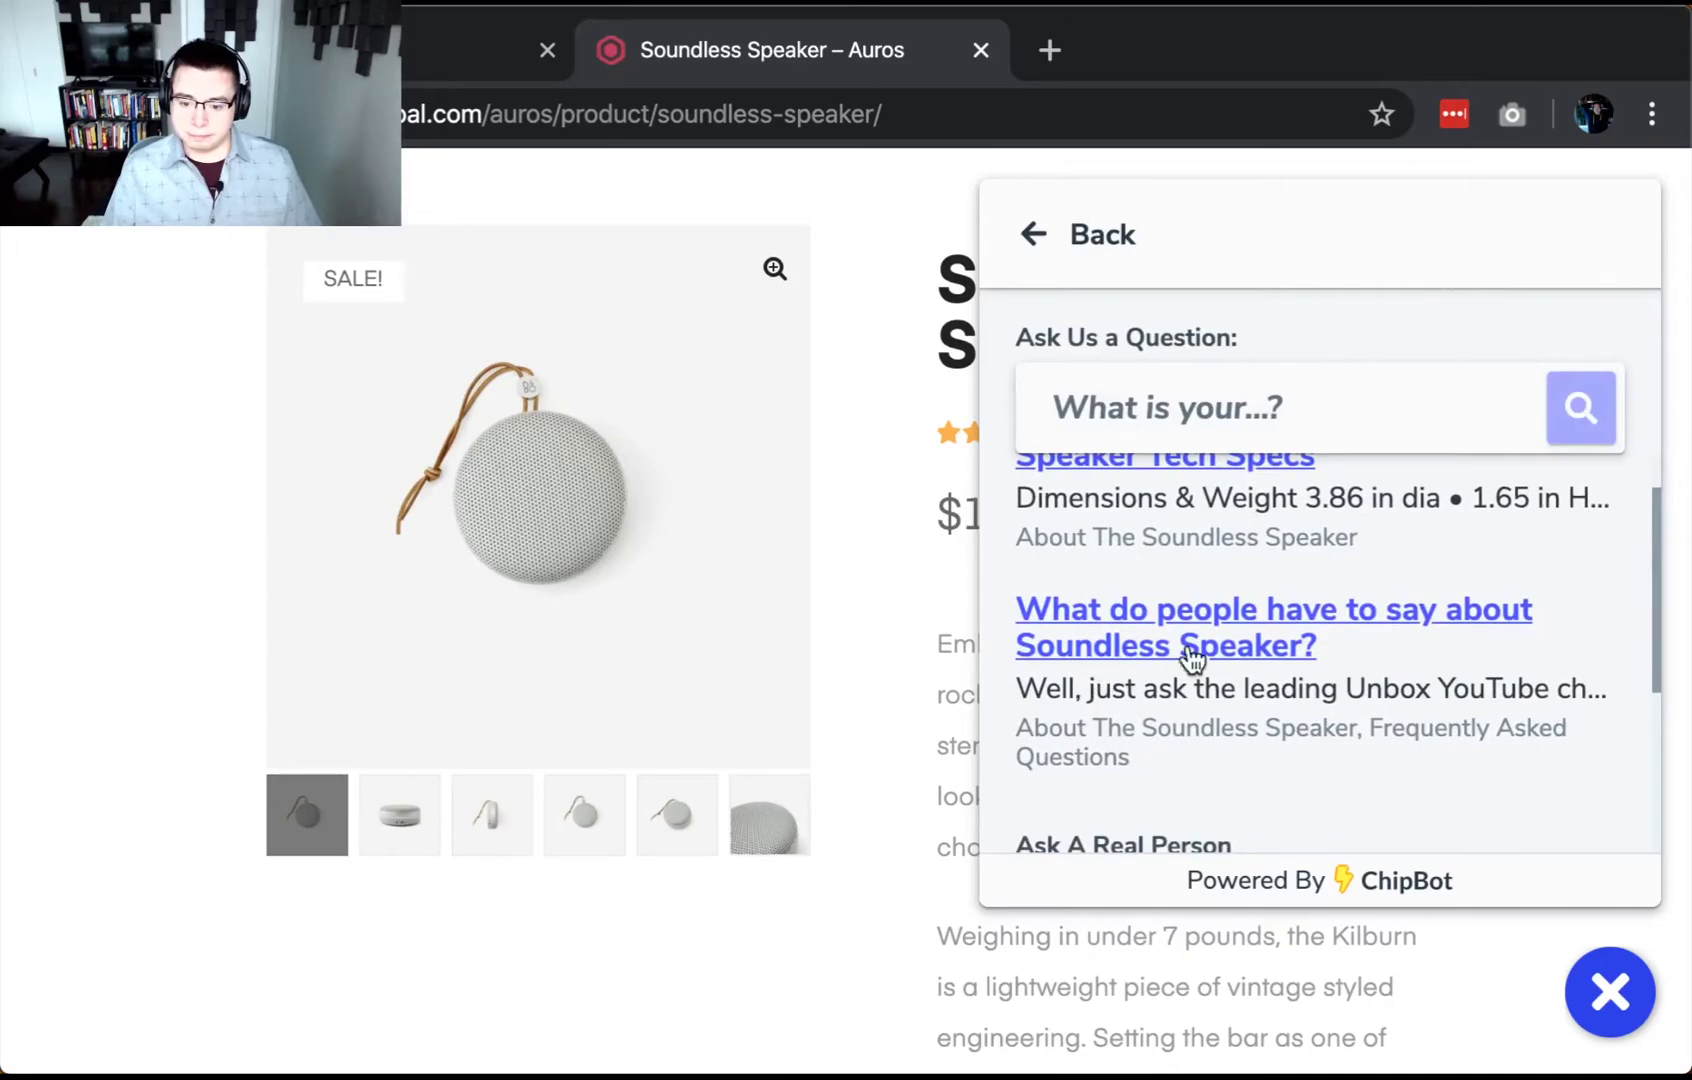
{"action": "left_click", "coordinate": [1122, 660]}
{"action": "scroll", "coordinate": [1458, 712], "scroll_direction": "down", "scroll_amount": 4}
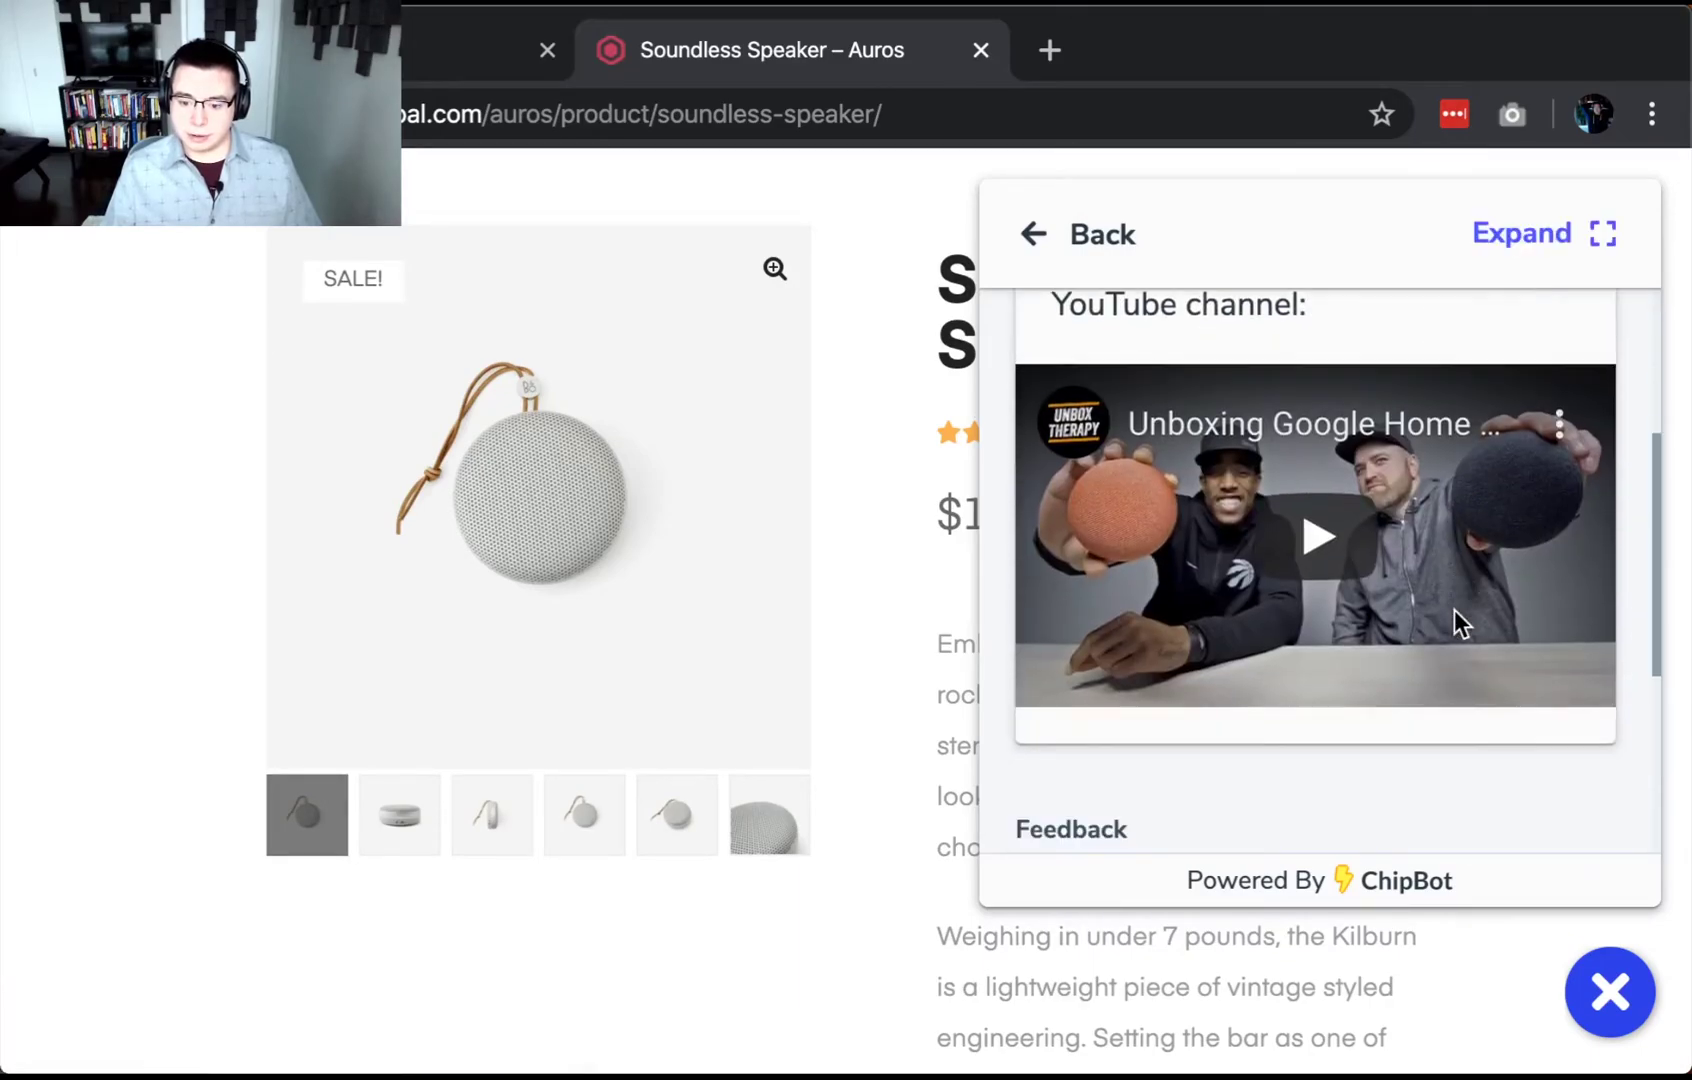
{"action": "scroll", "coordinate": [1330, 590], "scroll_direction": "up", "scroll_amount": 1}
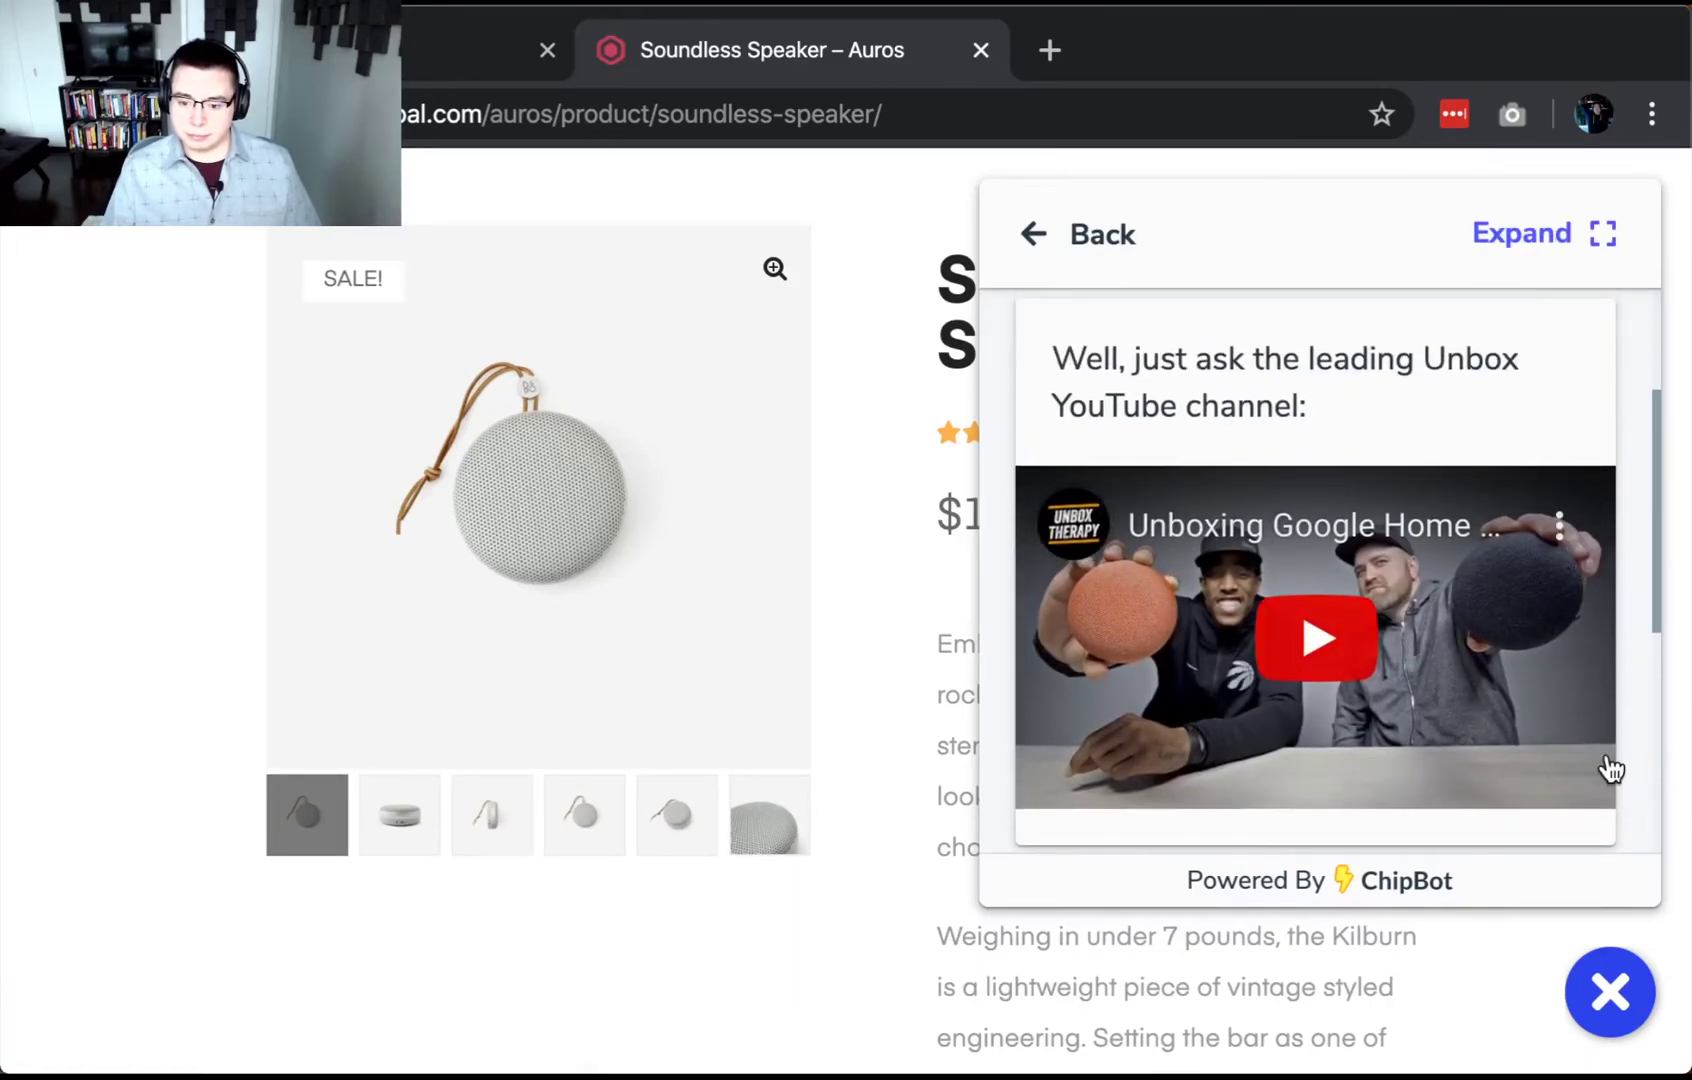
{"action": "scroll", "coordinate": [1615, 755], "scroll_direction": "up", "scroll_amount": 2}
{"action": "scroll", "coordinate": [1435, 736], "scroll_direction": "down", "scroll_amount": 1}
Go back to the widget's start view and open the Refund and Shipping Policy tile.
{"action": "left_click", "coordinate": [1046, 234]}
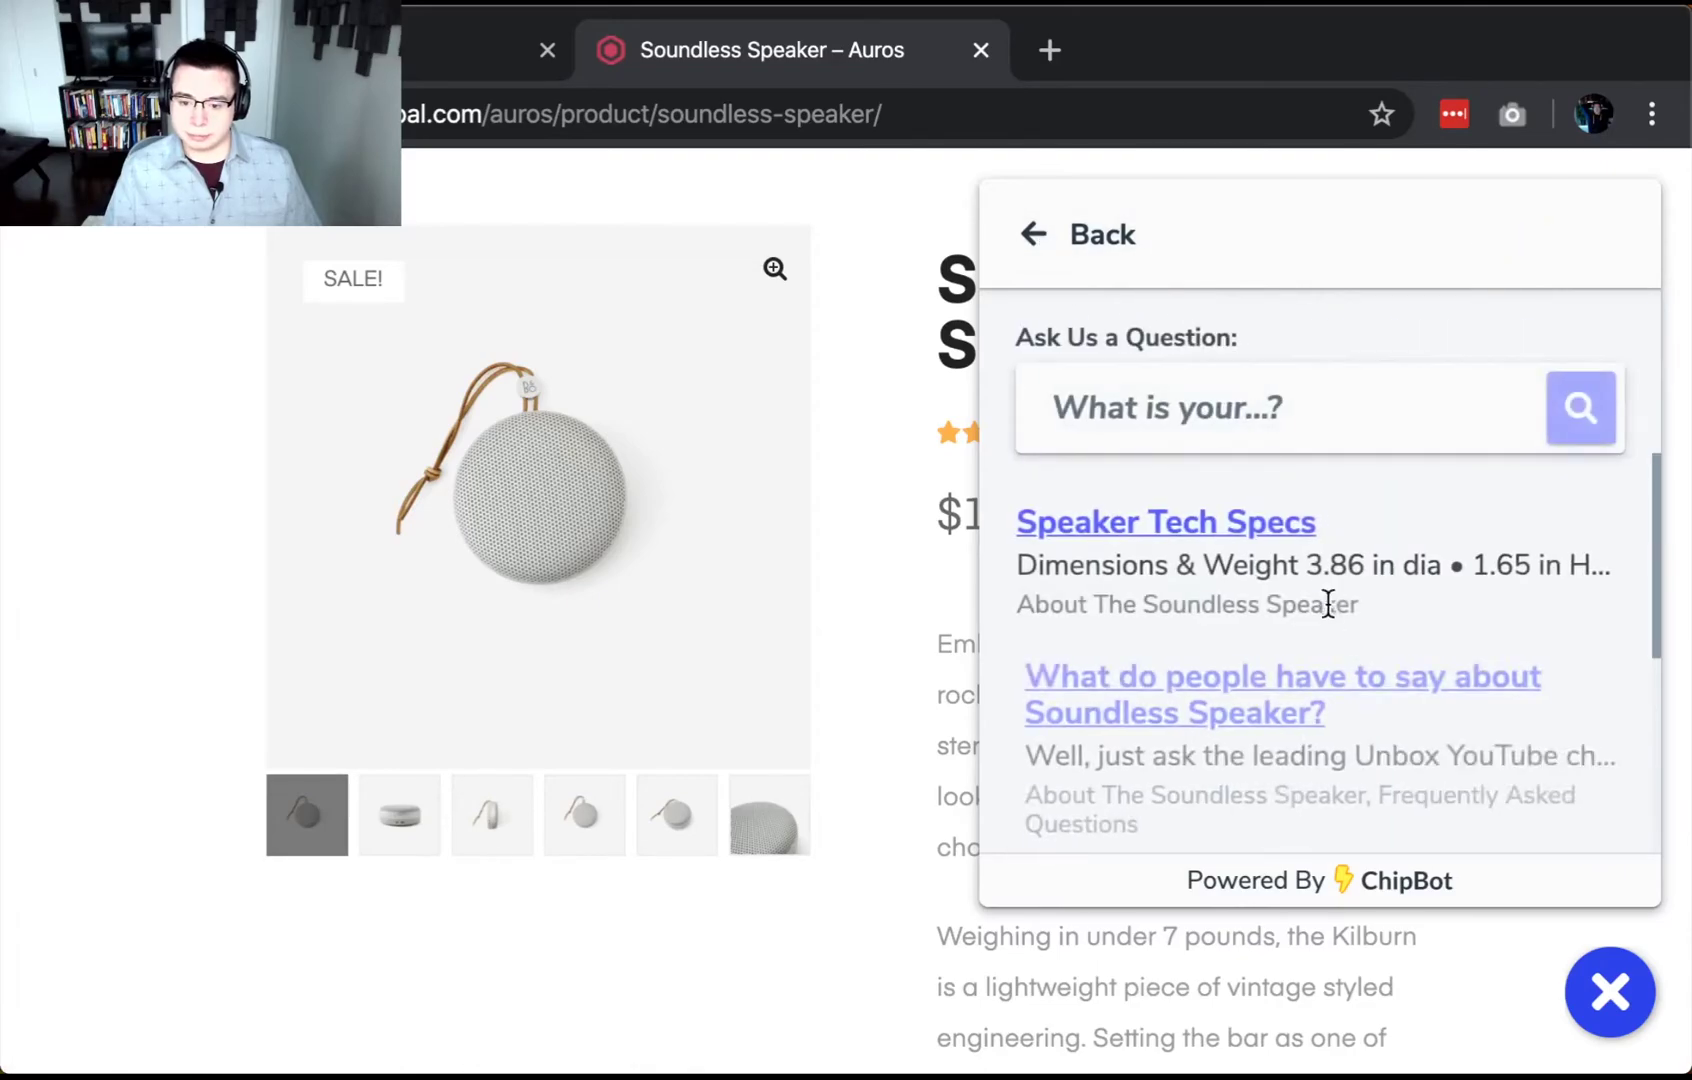
{"action": "left_click", "coordinate": [1022, 237]}
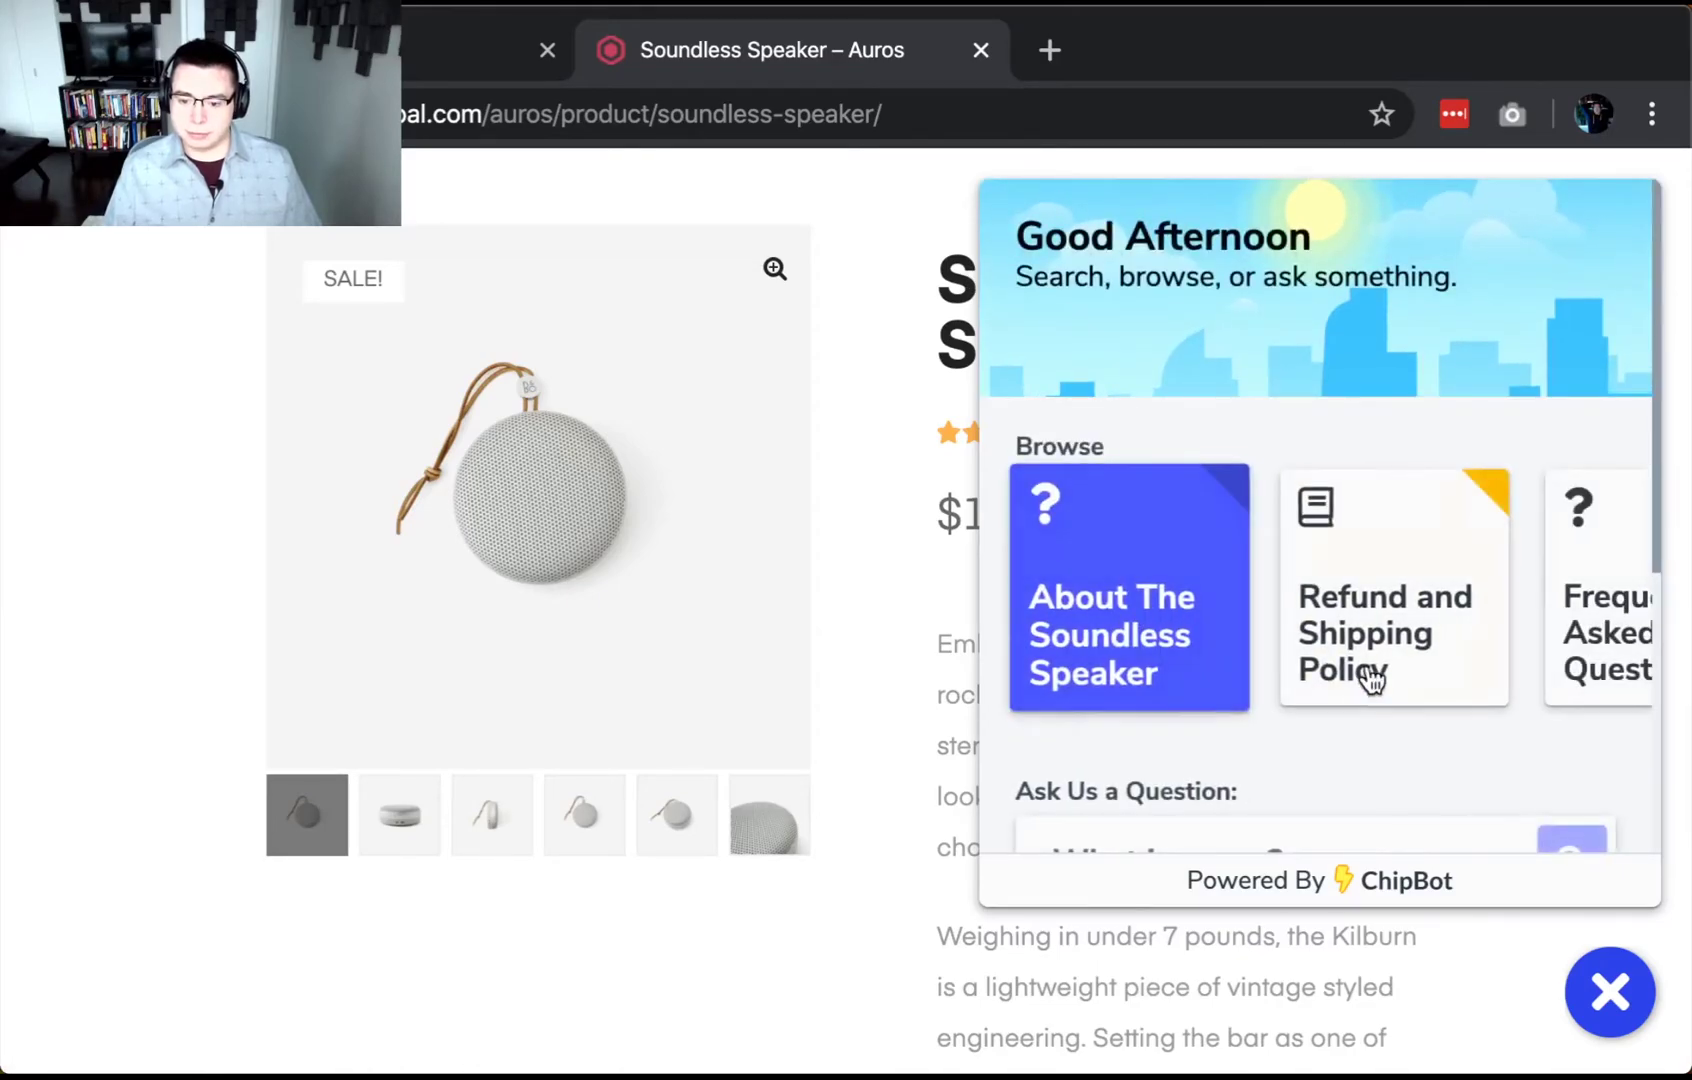
{"action": "left_click", "coordinate": [1375, 640]}
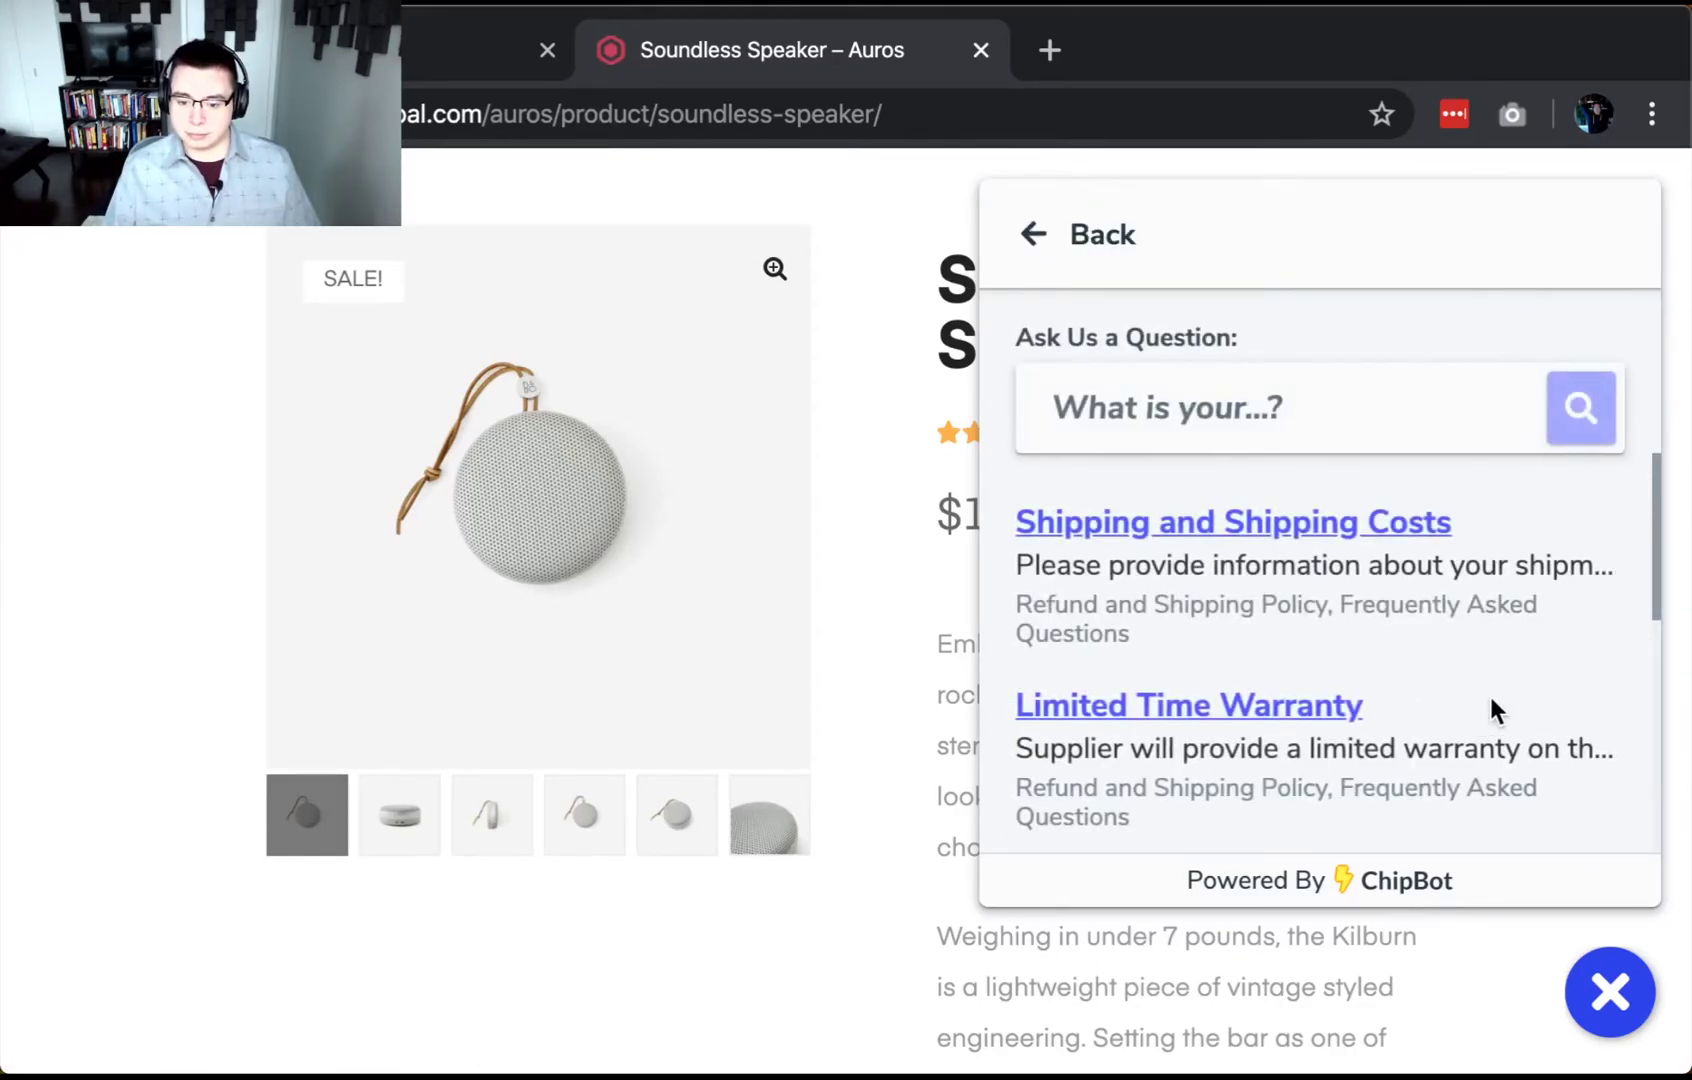
Look through the Refund and Shipping Policy tile's insights and search the widget for "SKU-123".
{"action": "scroll", "coordinate": [1416, 624], "scroll_direction": "down", "scroll_amount": 5}
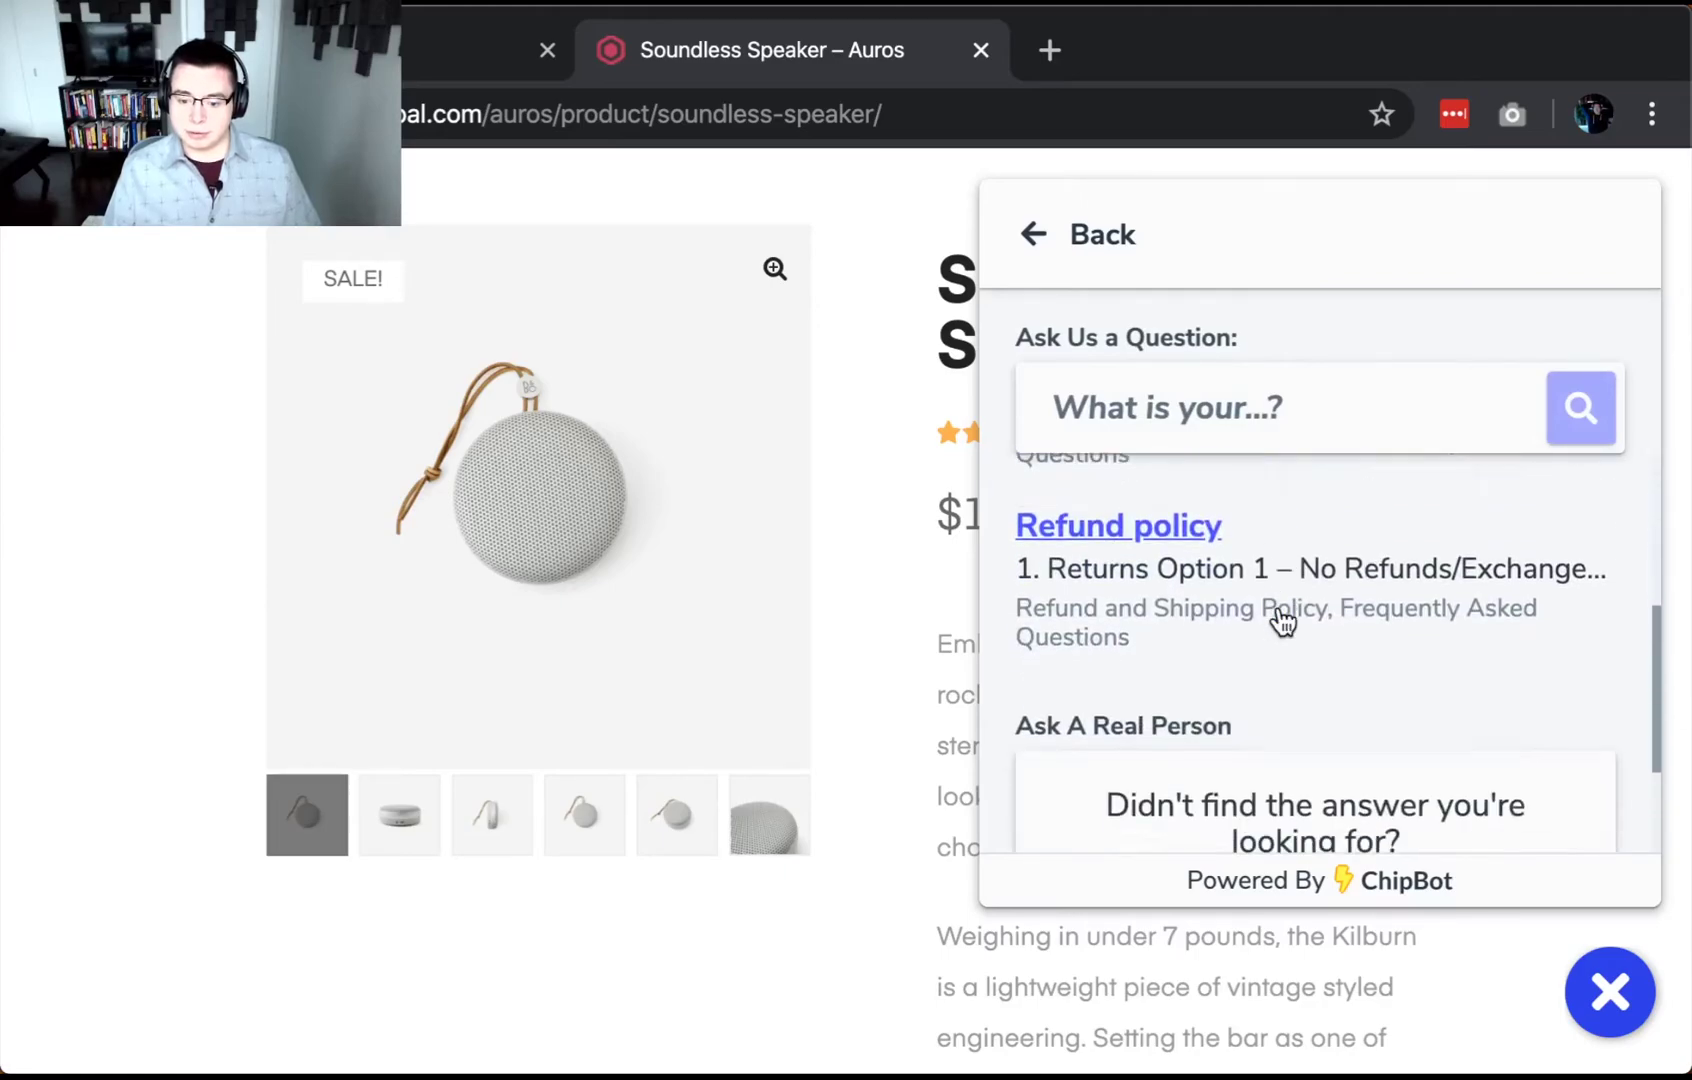
{"action": "scroll", "coordinate": [1212, 605], "scroll_direction": "up", "scroll_amount": 5}
{"action": "left_click", "coordinate": [1243, 408]}
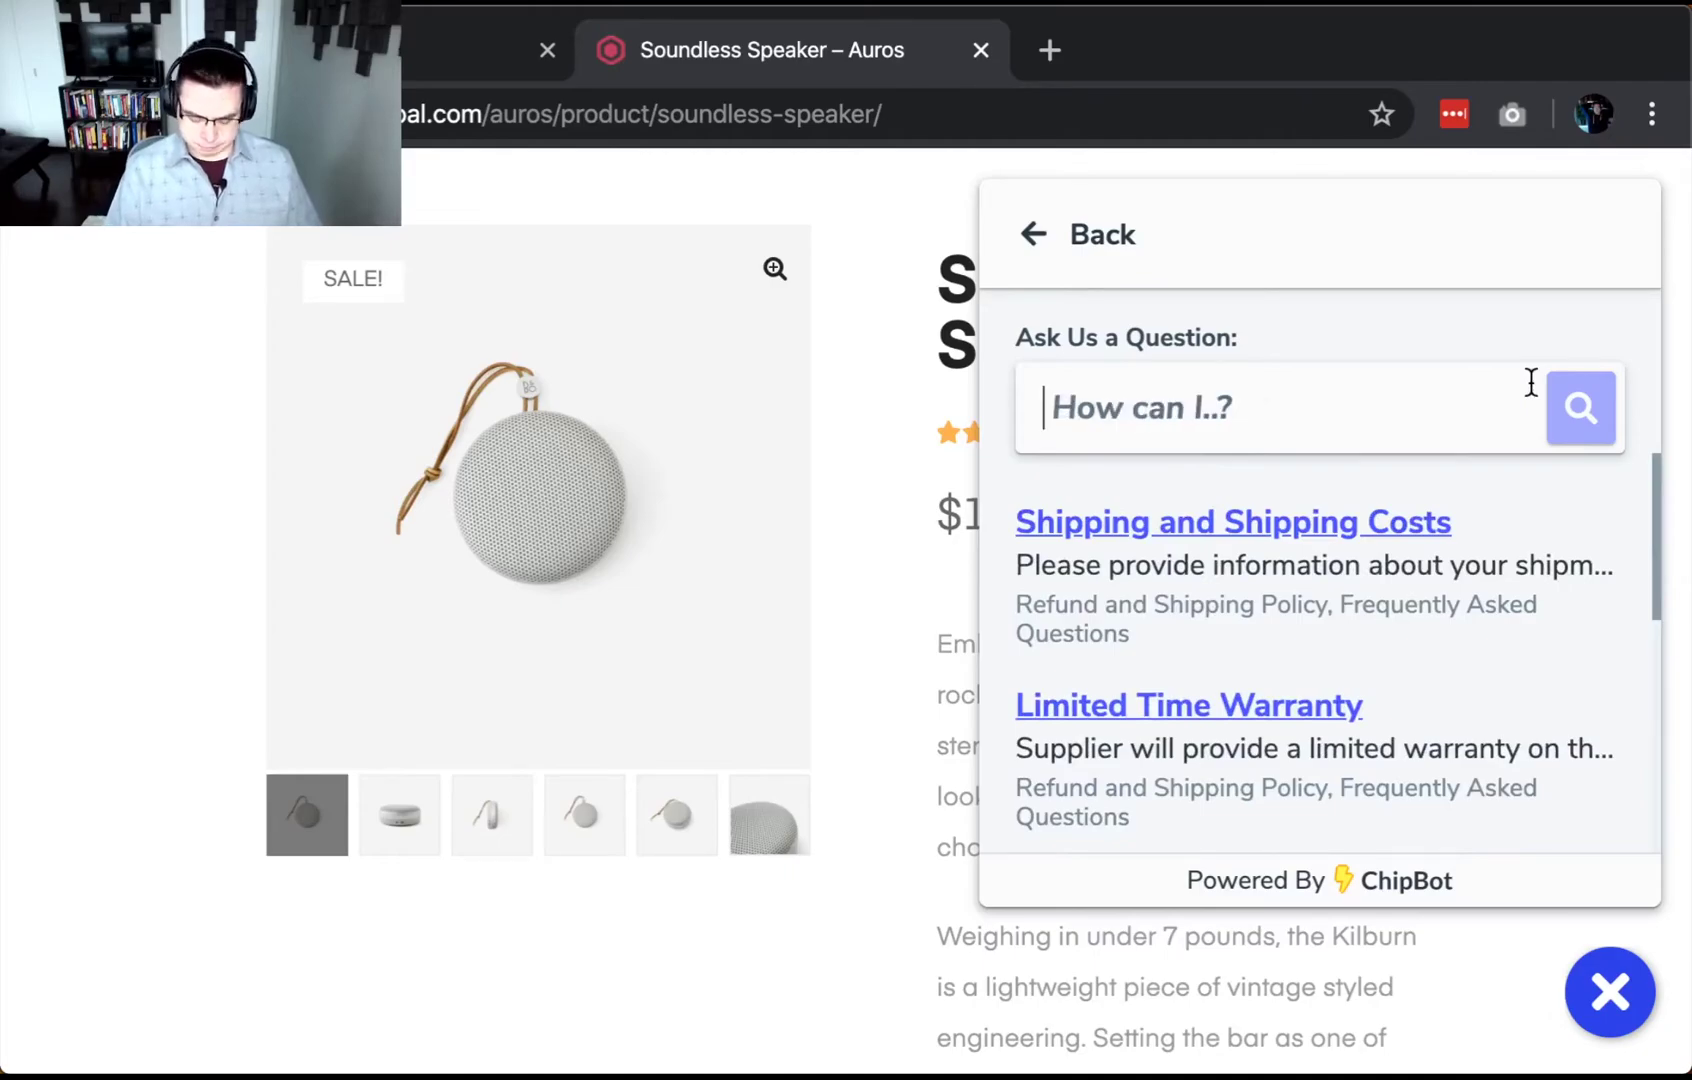
{"action": "type", "text": "SKU"}
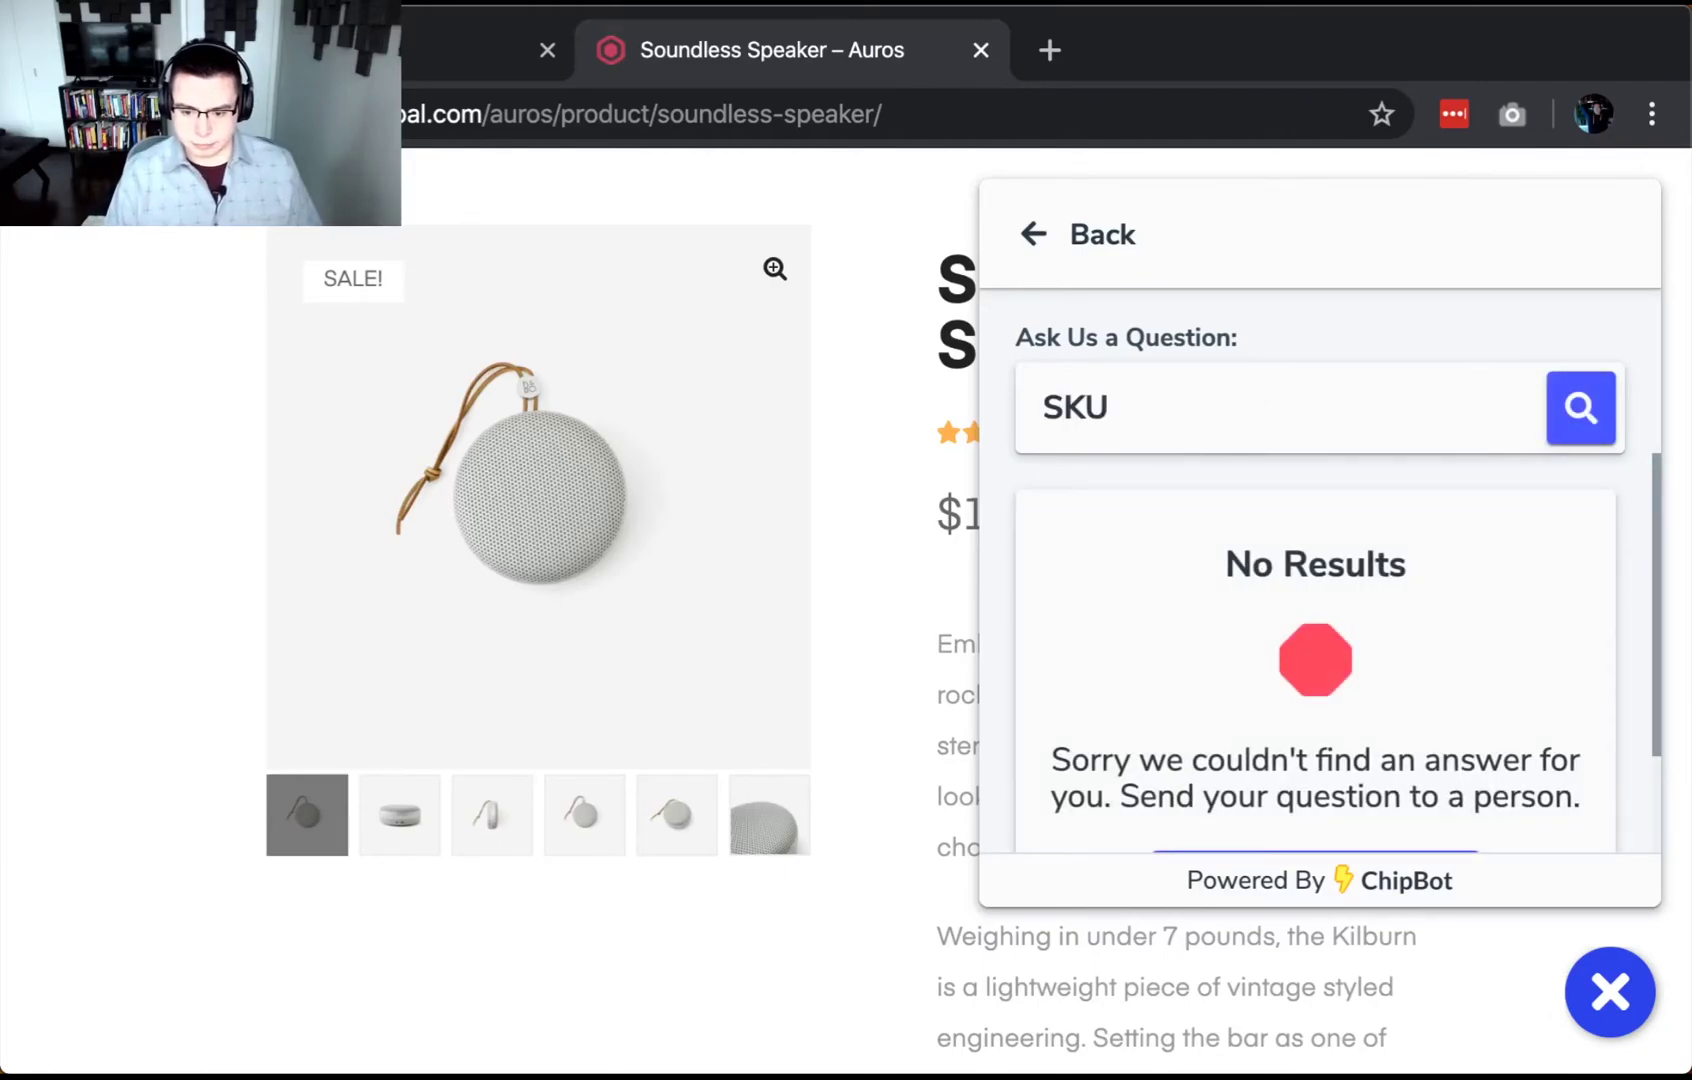
{"action": "scroll", "coordinate": [1314, 446], "scroll_direction": "down", "scroll_amount": 4}
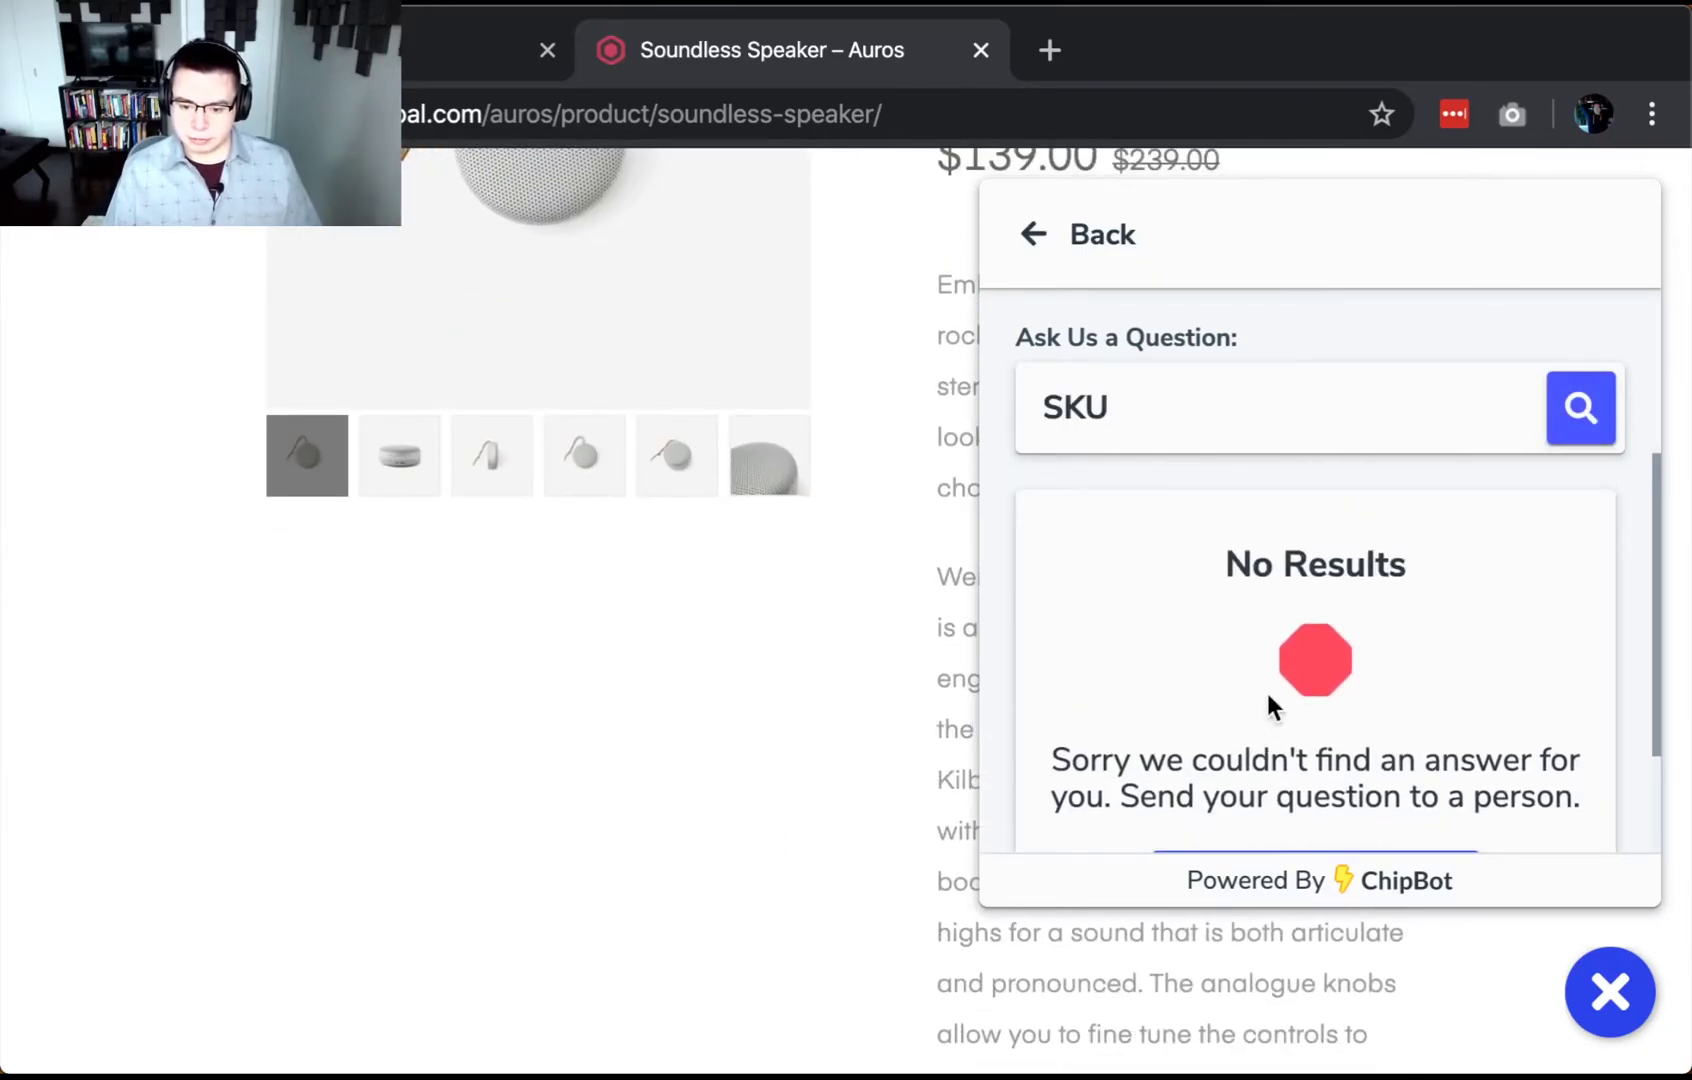
{"action": "type", "text": "-123"}
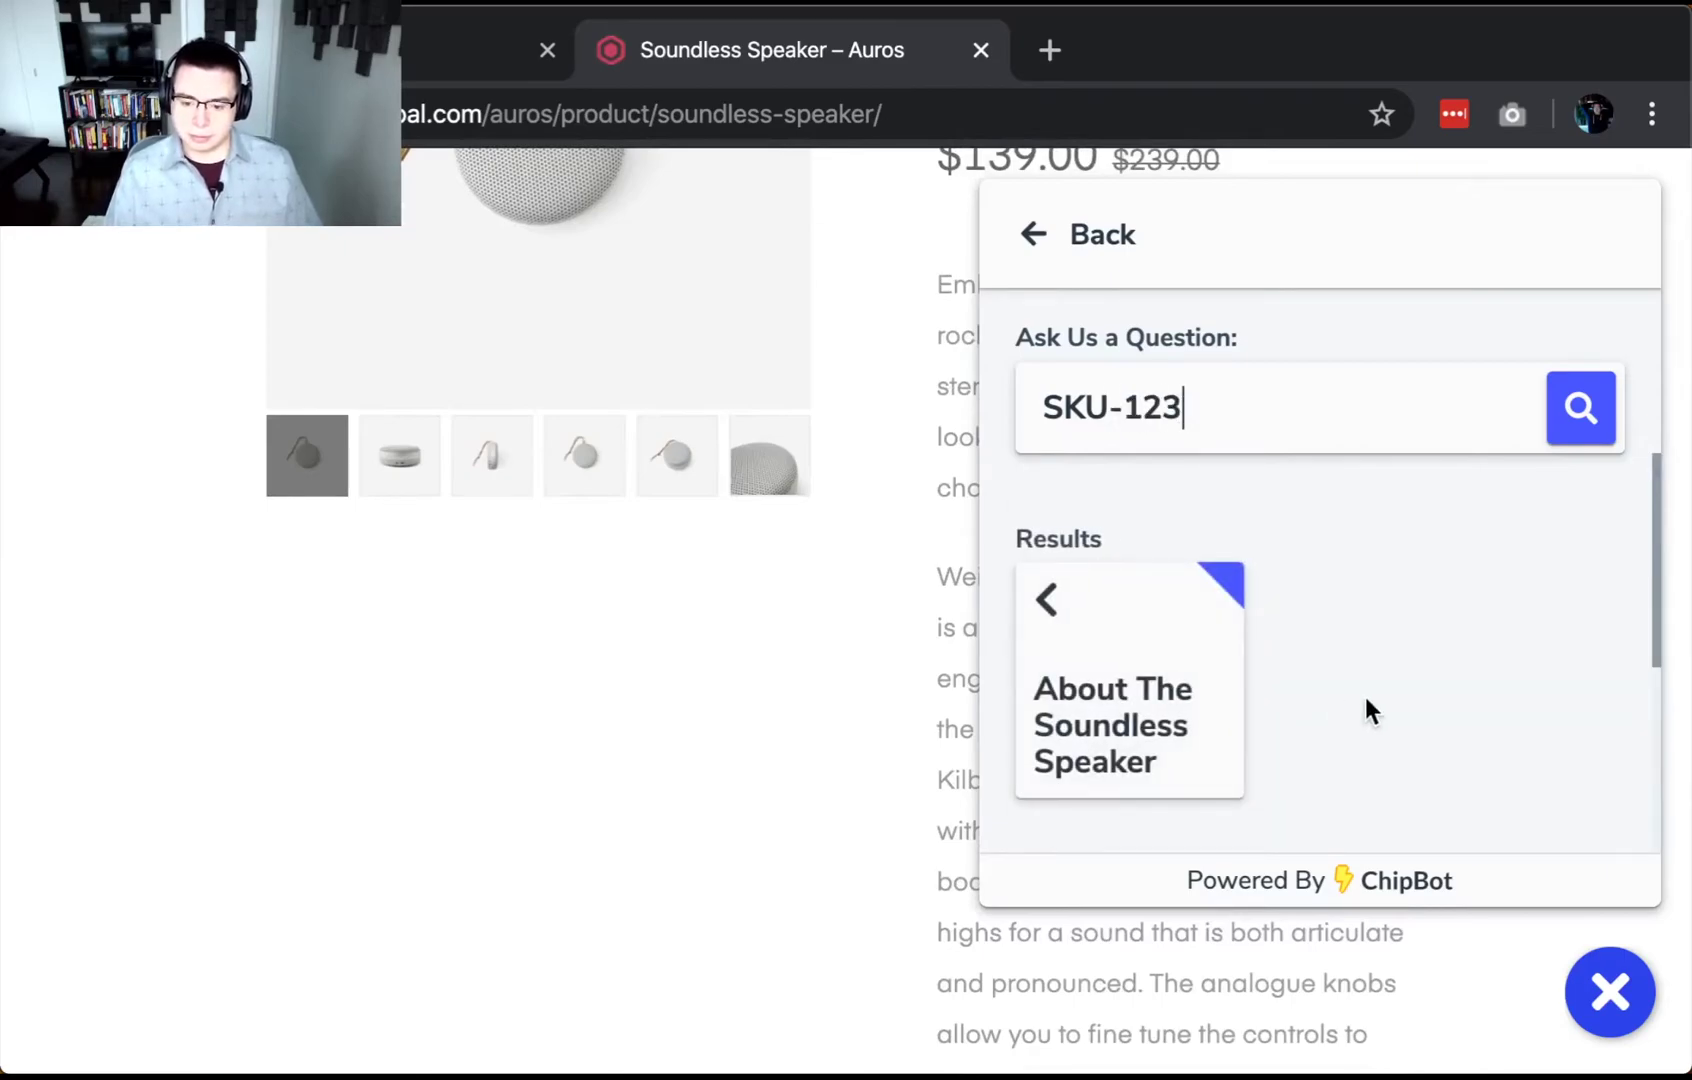
{"action": "triple_click", "coordinate": [1197, 408]}
{"action": "left_click", "coordinate": [1416, 608]}
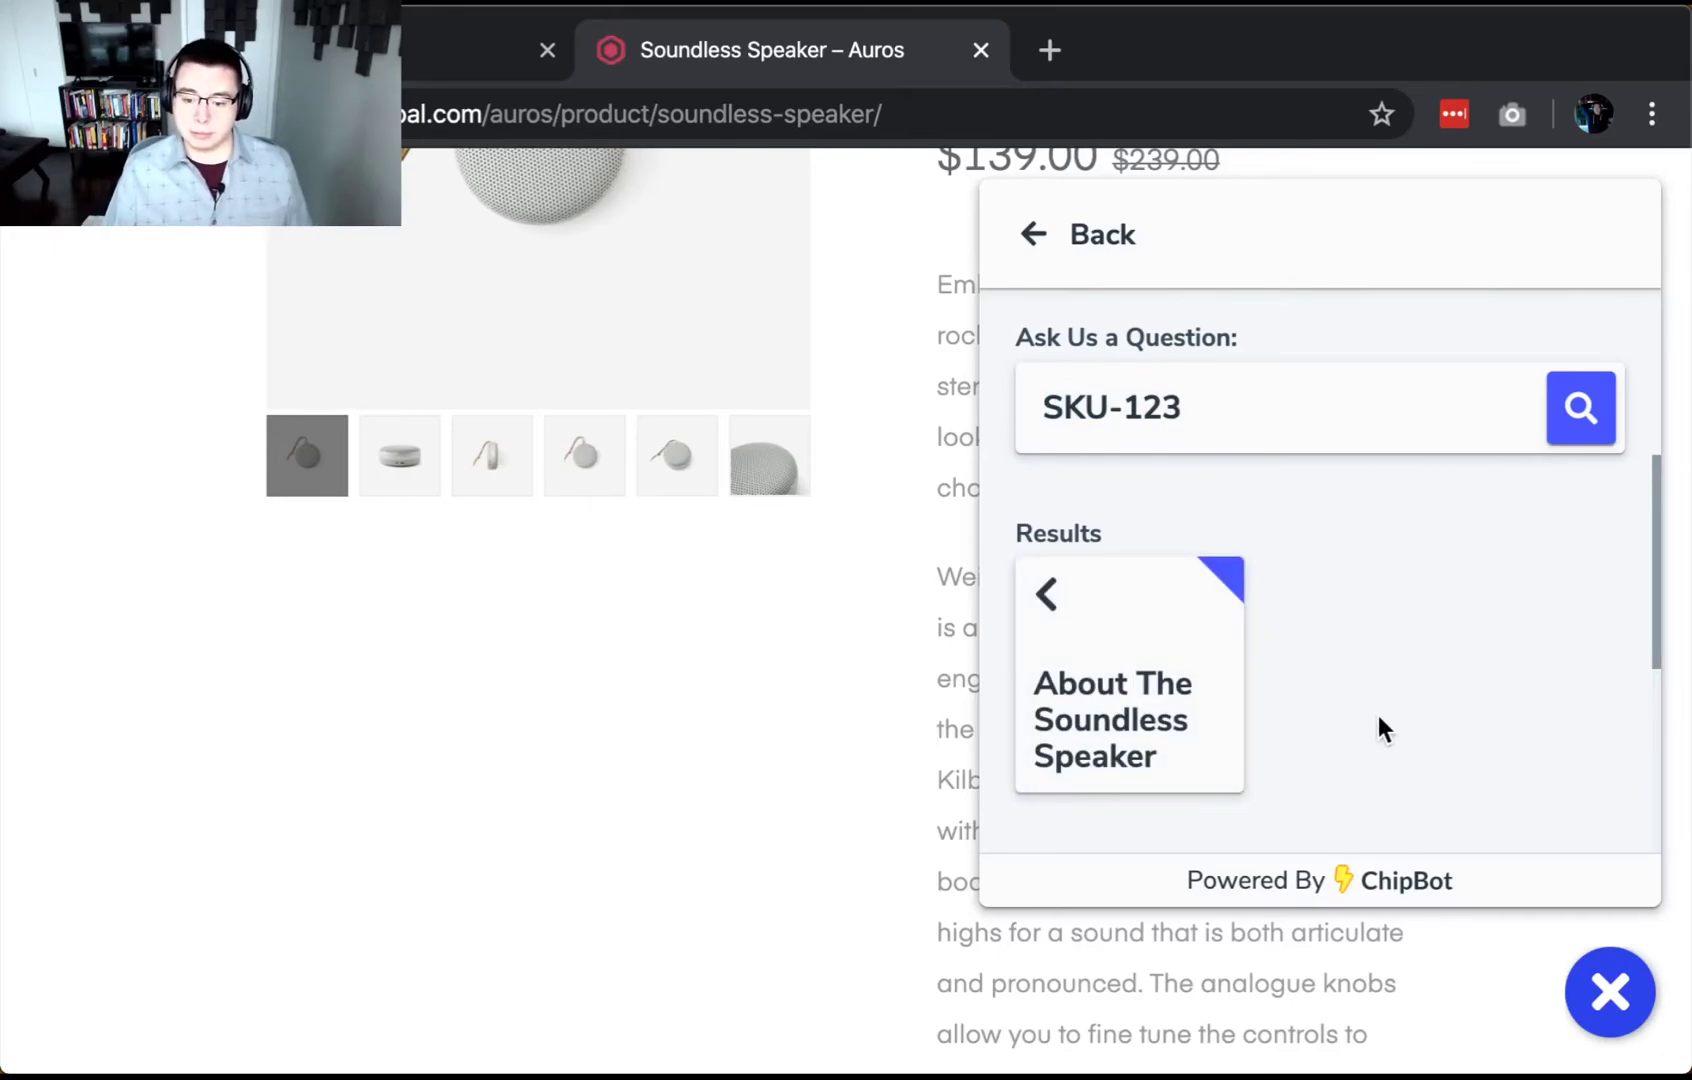
Return to the widget's start view and close the widget on the product page.
{"action": "left_click", "coordinate": [1183, 712]}
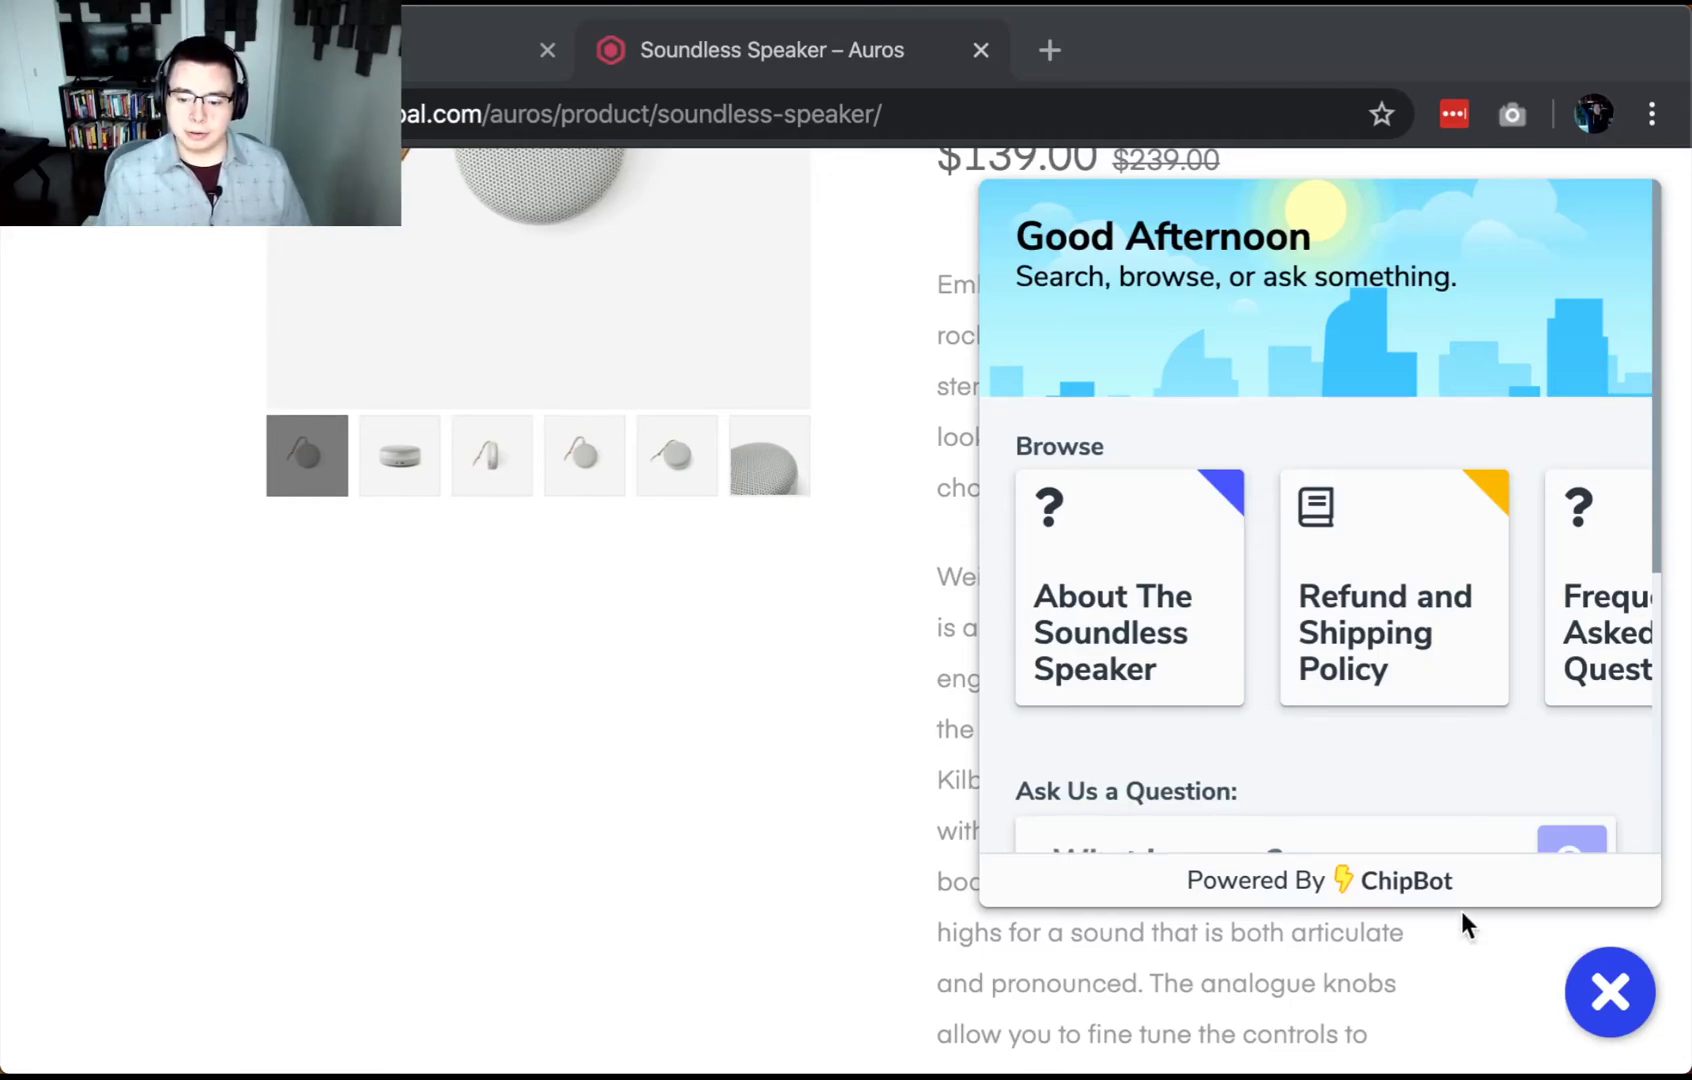
{"action": "left_click", "coordinate": [1630, 997]}
{"action": "scroll", "coordinate": [986, 829], "scroll_direction": "up", "scroll_amount": 4}
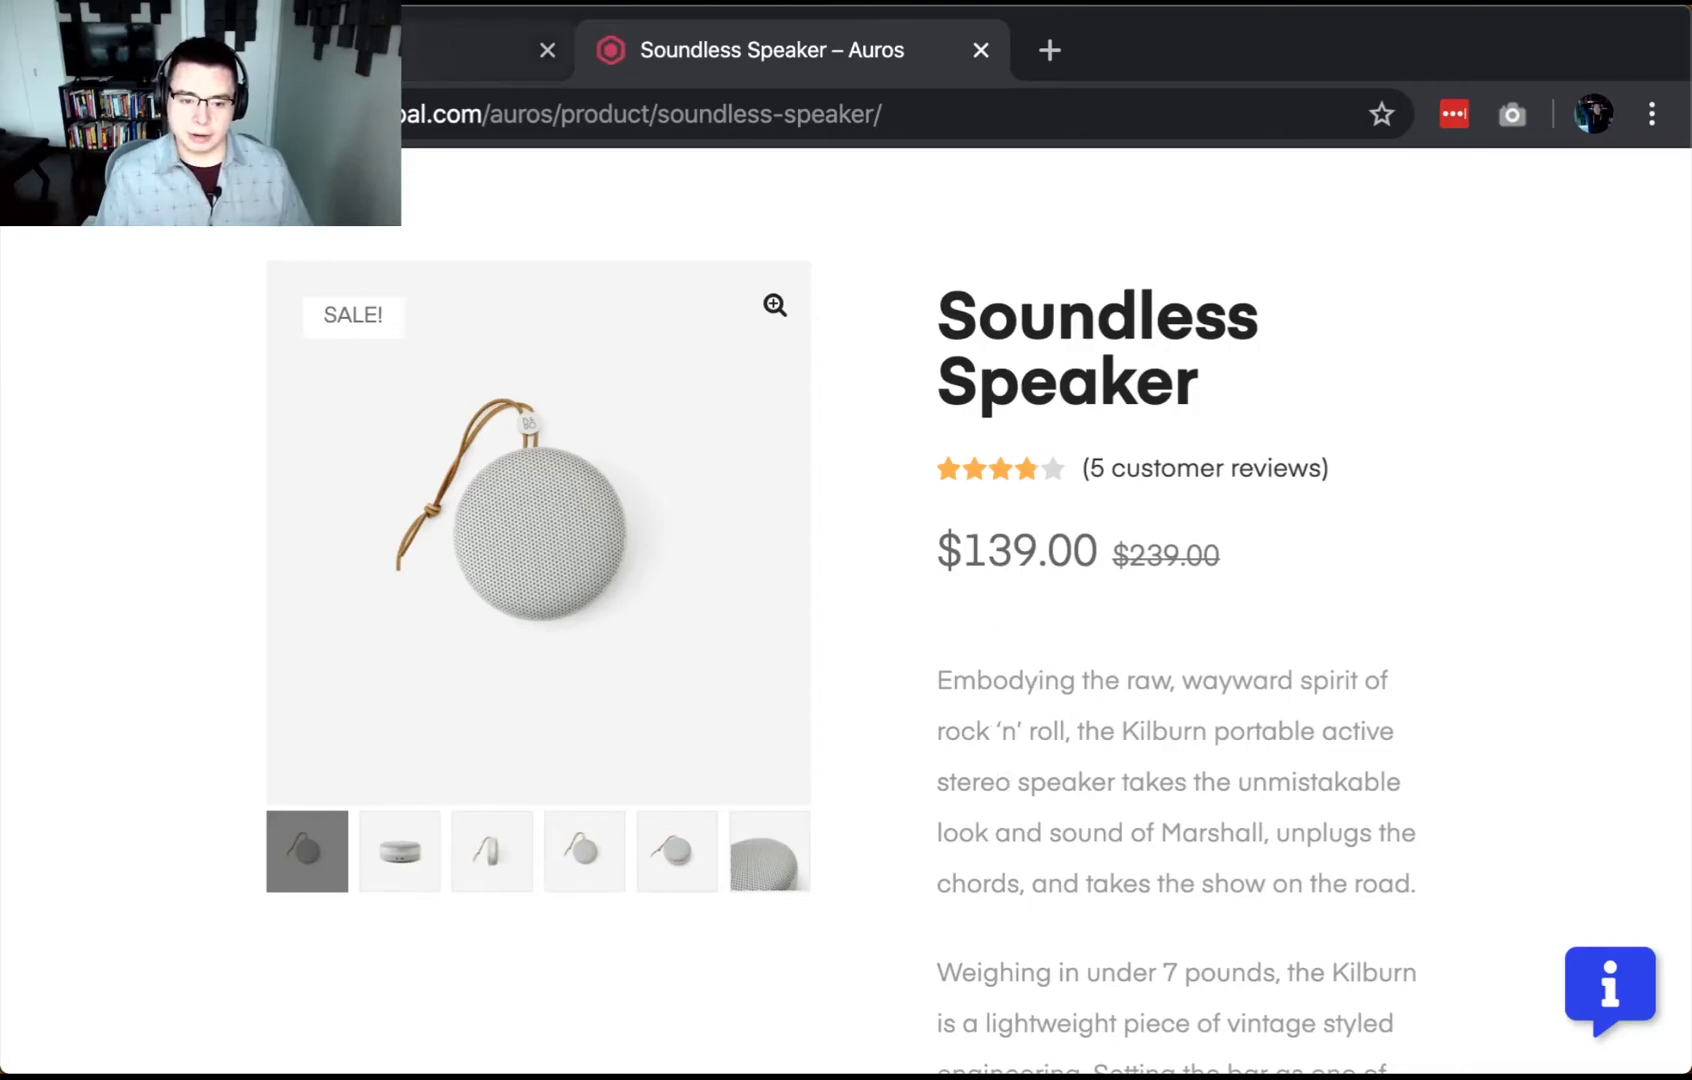
Switch to the ChipBot dashboard and start a new tile with color #ff495c, named "Watch The Latest Unboxing".
{"action": "left_click", "coordinate": [450, 50]}
{"action": "left_click", "coordinate": [645, 370]}
{"action": "scroll", "coordinate": [1141, 615], "scroll_direction": "down", "scroll_amount": 1}
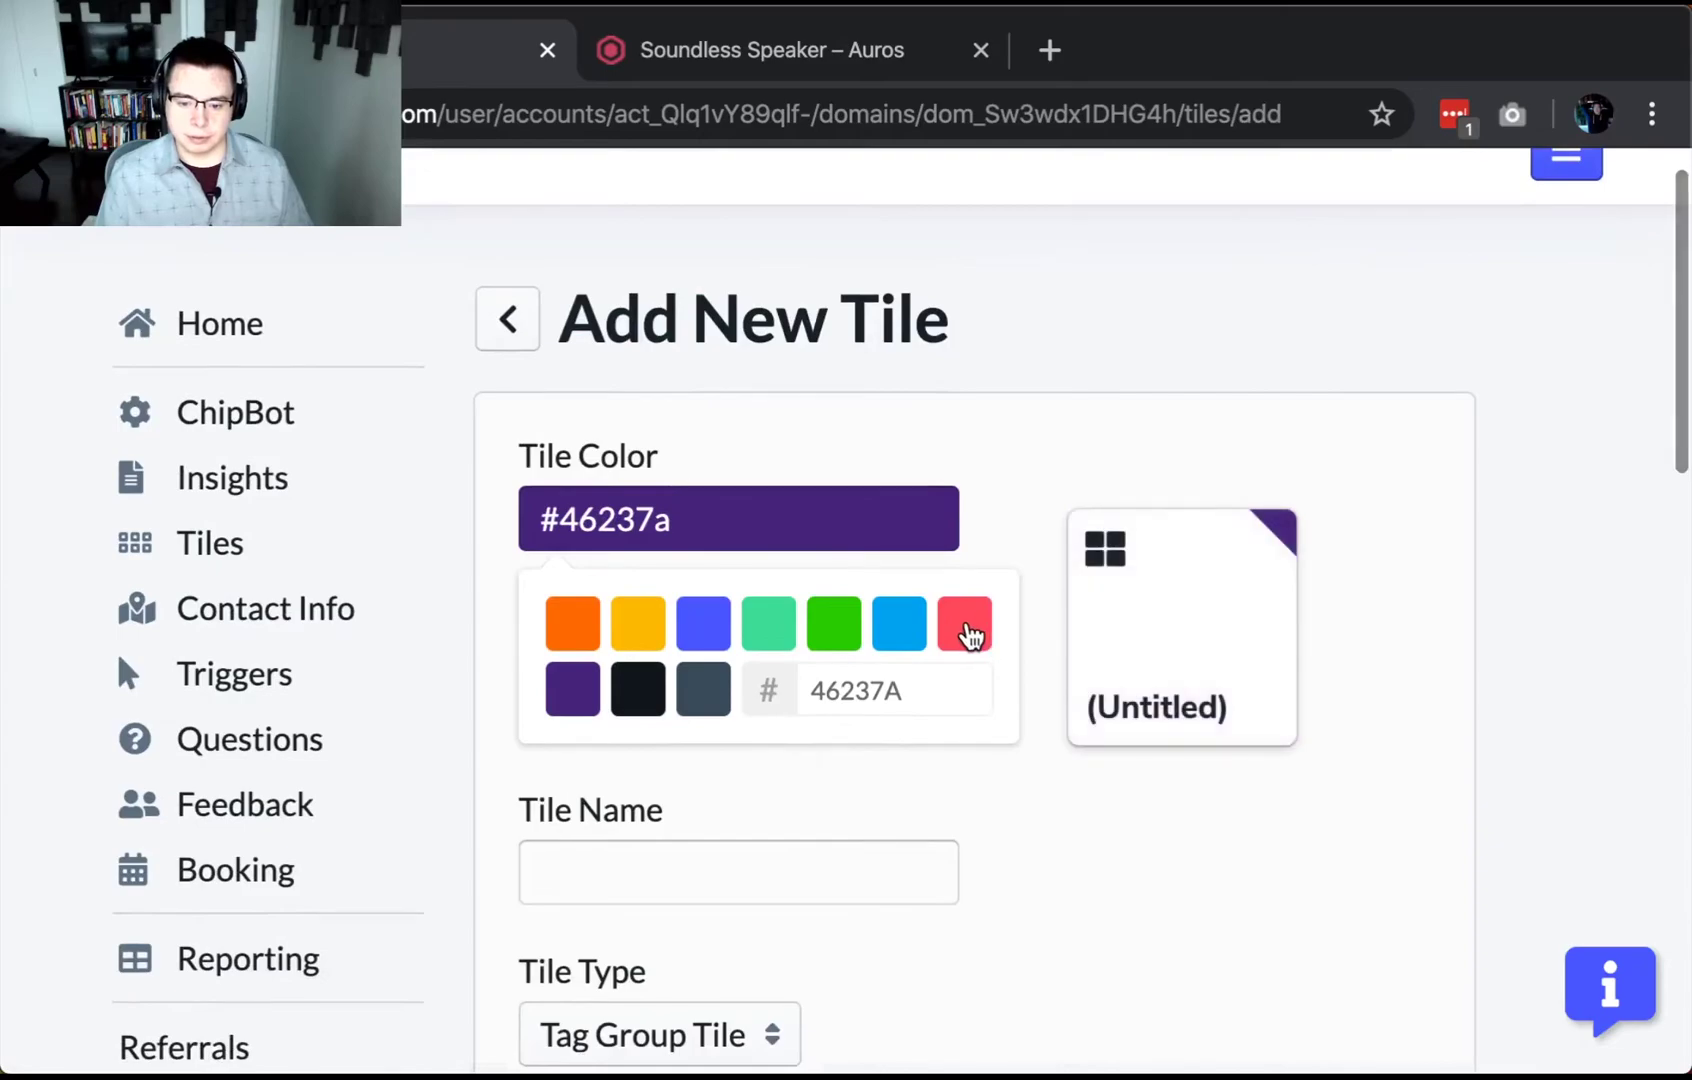
{"action": "left_click", "coordinate": [968, 640]}
{"action": "scroll", "coordinate": [933, 797], "scroll_direction": "down", "scroll_amount": 3}
{"action": "left_click", "coordinate": [857, 585]}
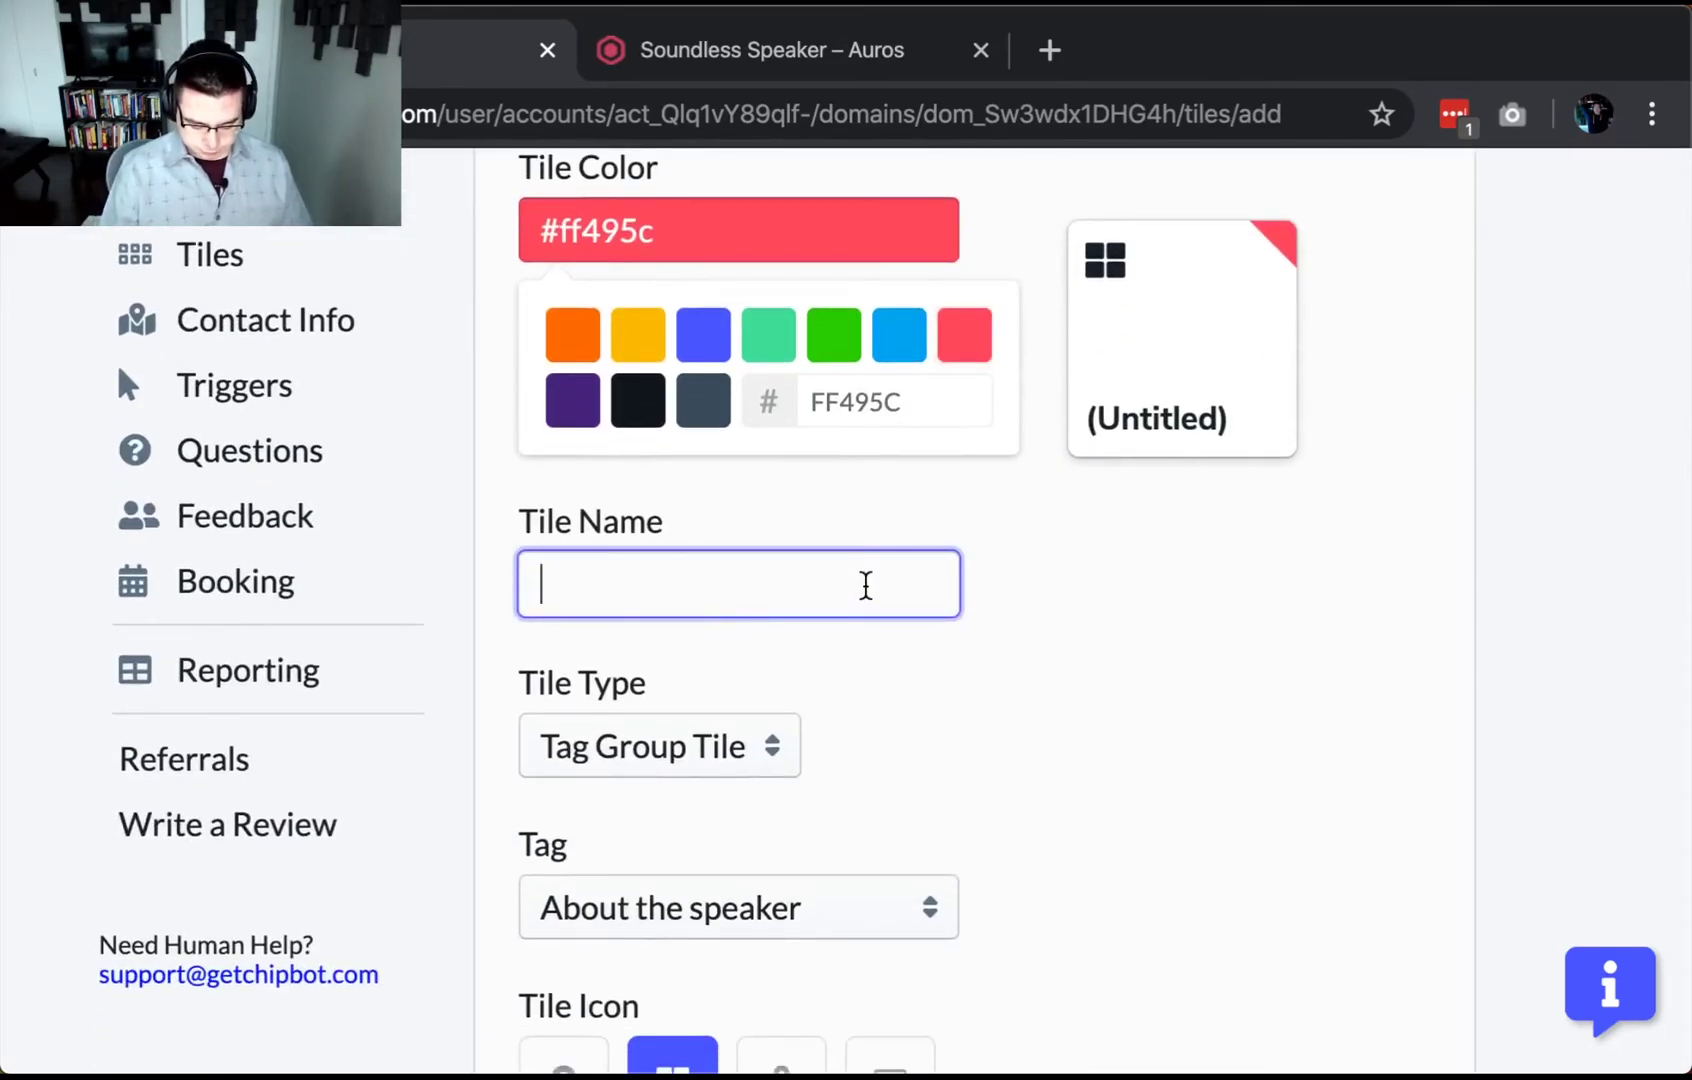
{"action": "type", "text": "Watch The "}
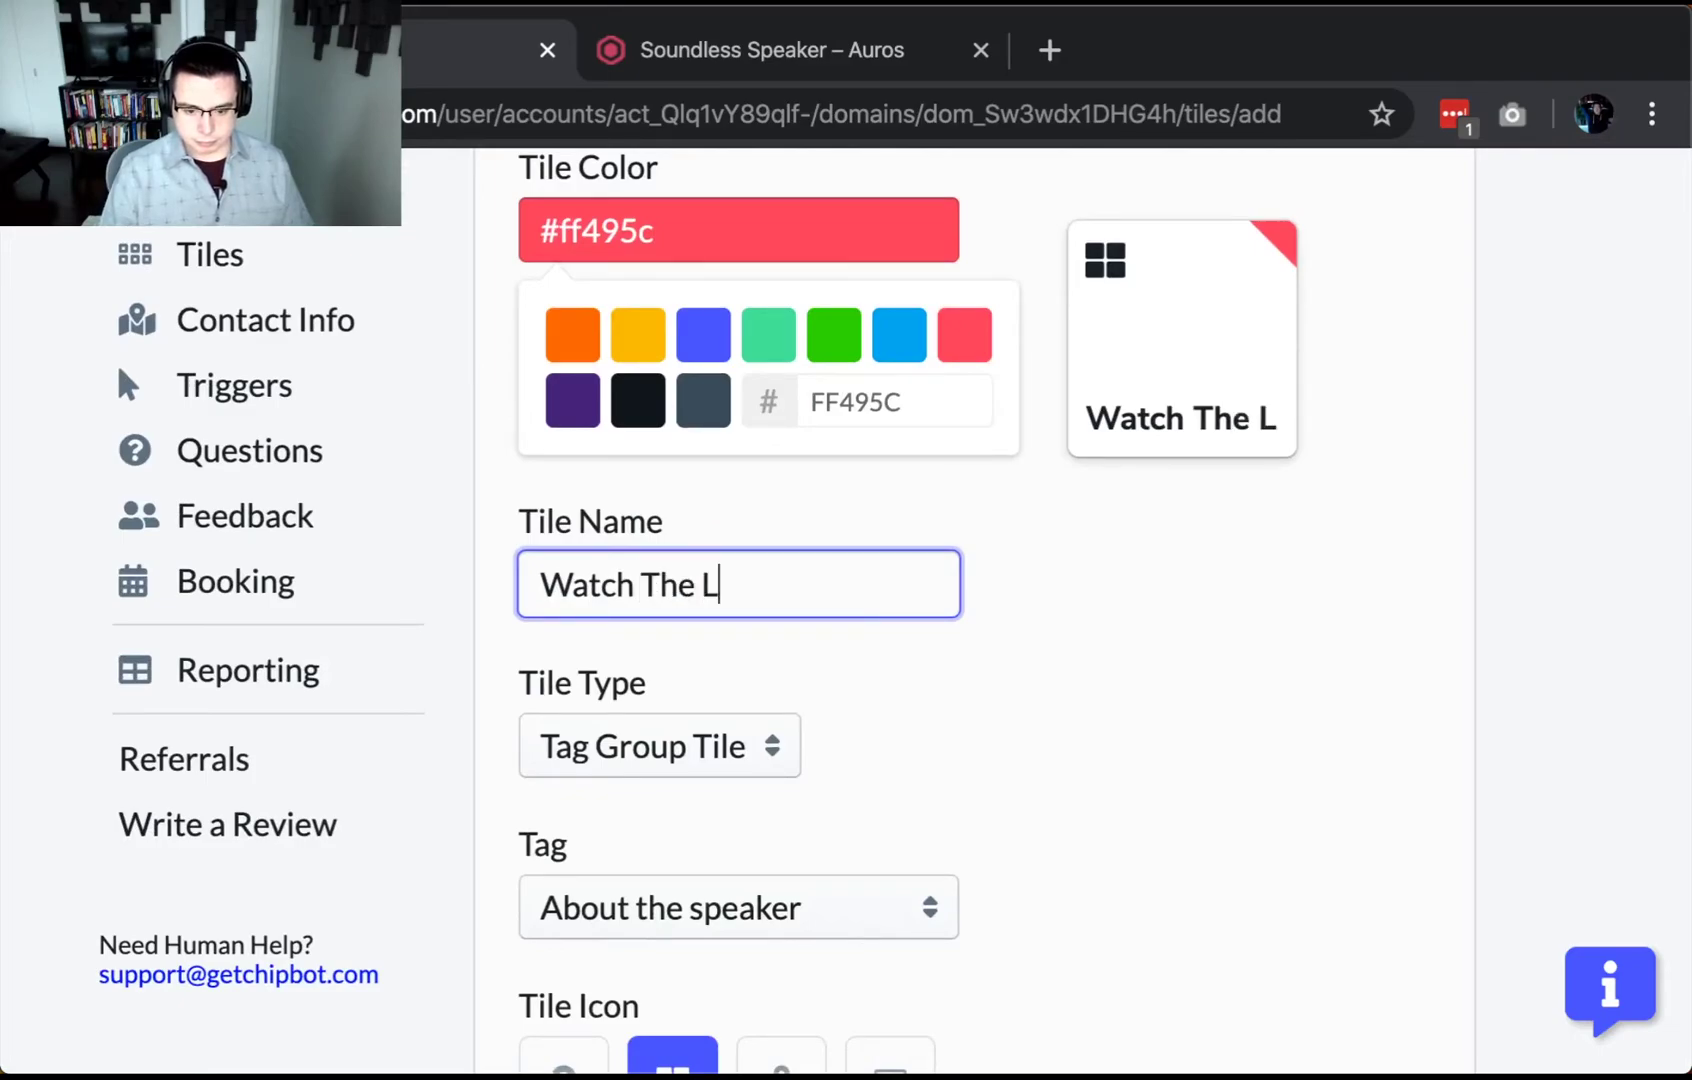
{"action": "type", "text": "Latest Unboxing"}
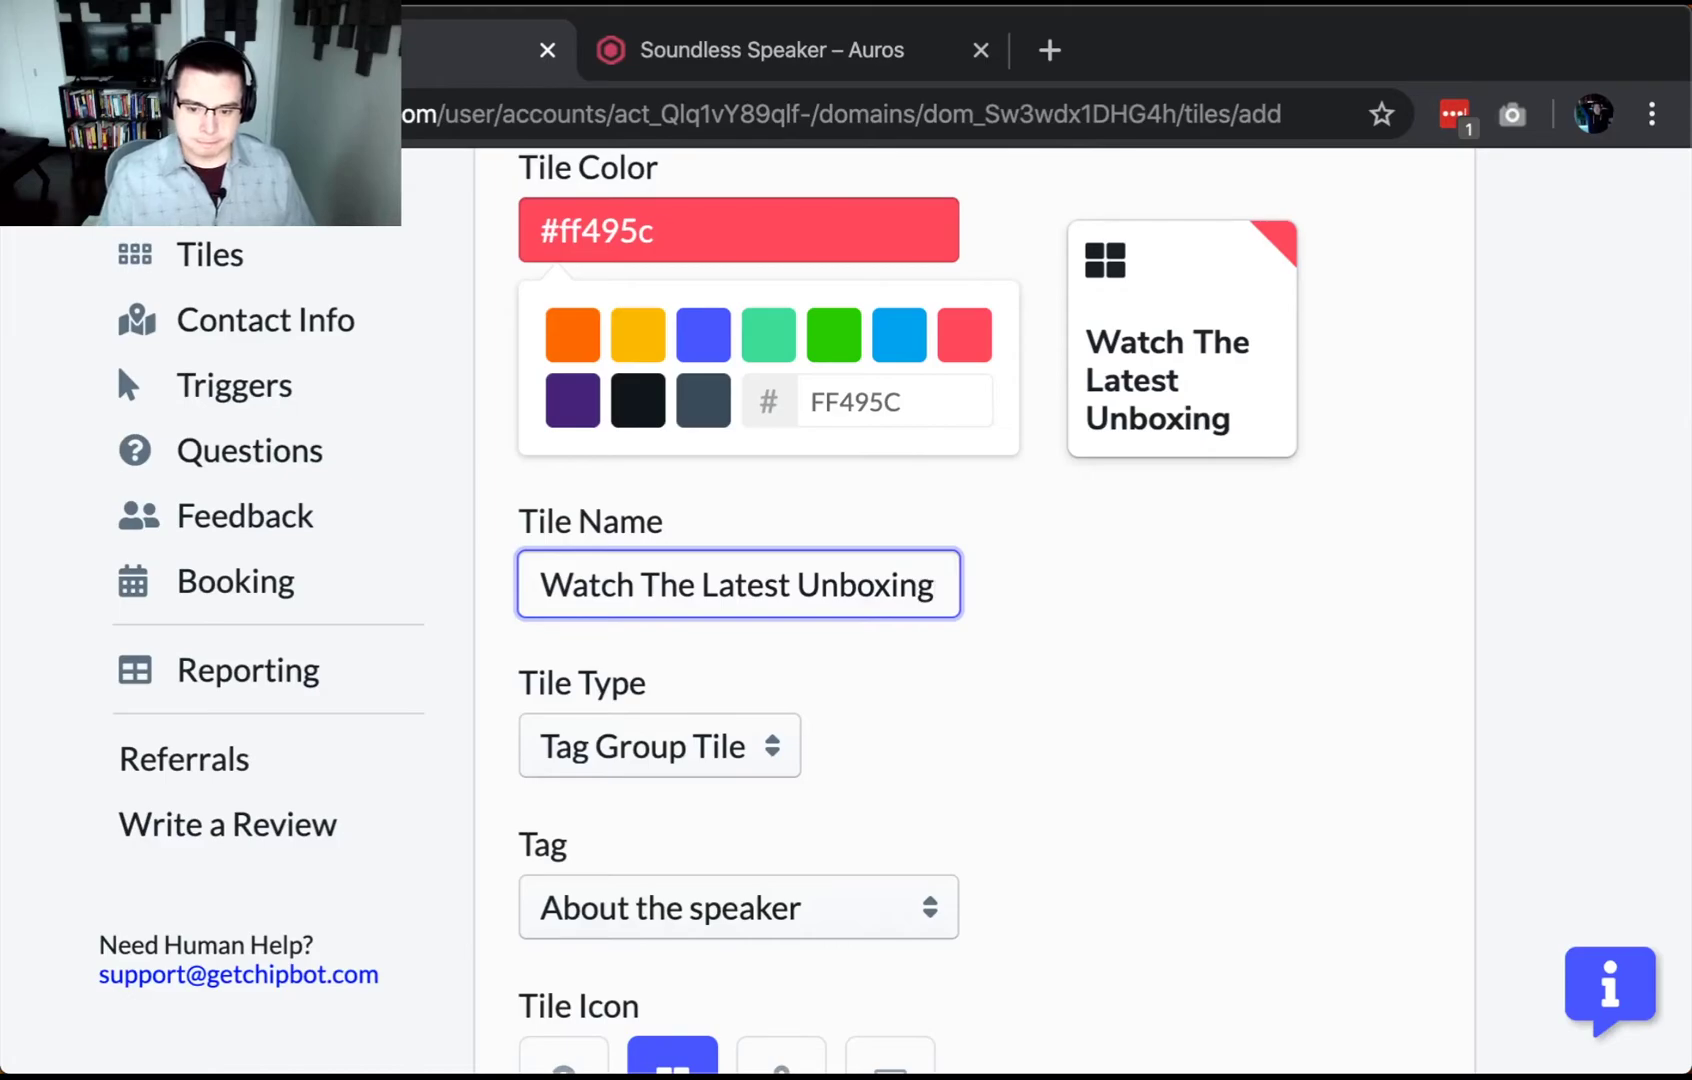
{"action": "scroll", "coordinate": [963, 597], "scroll_direction": "down", "scroll_amount": 3}
{"action": "left_click", "coordinate": [950, 600]}
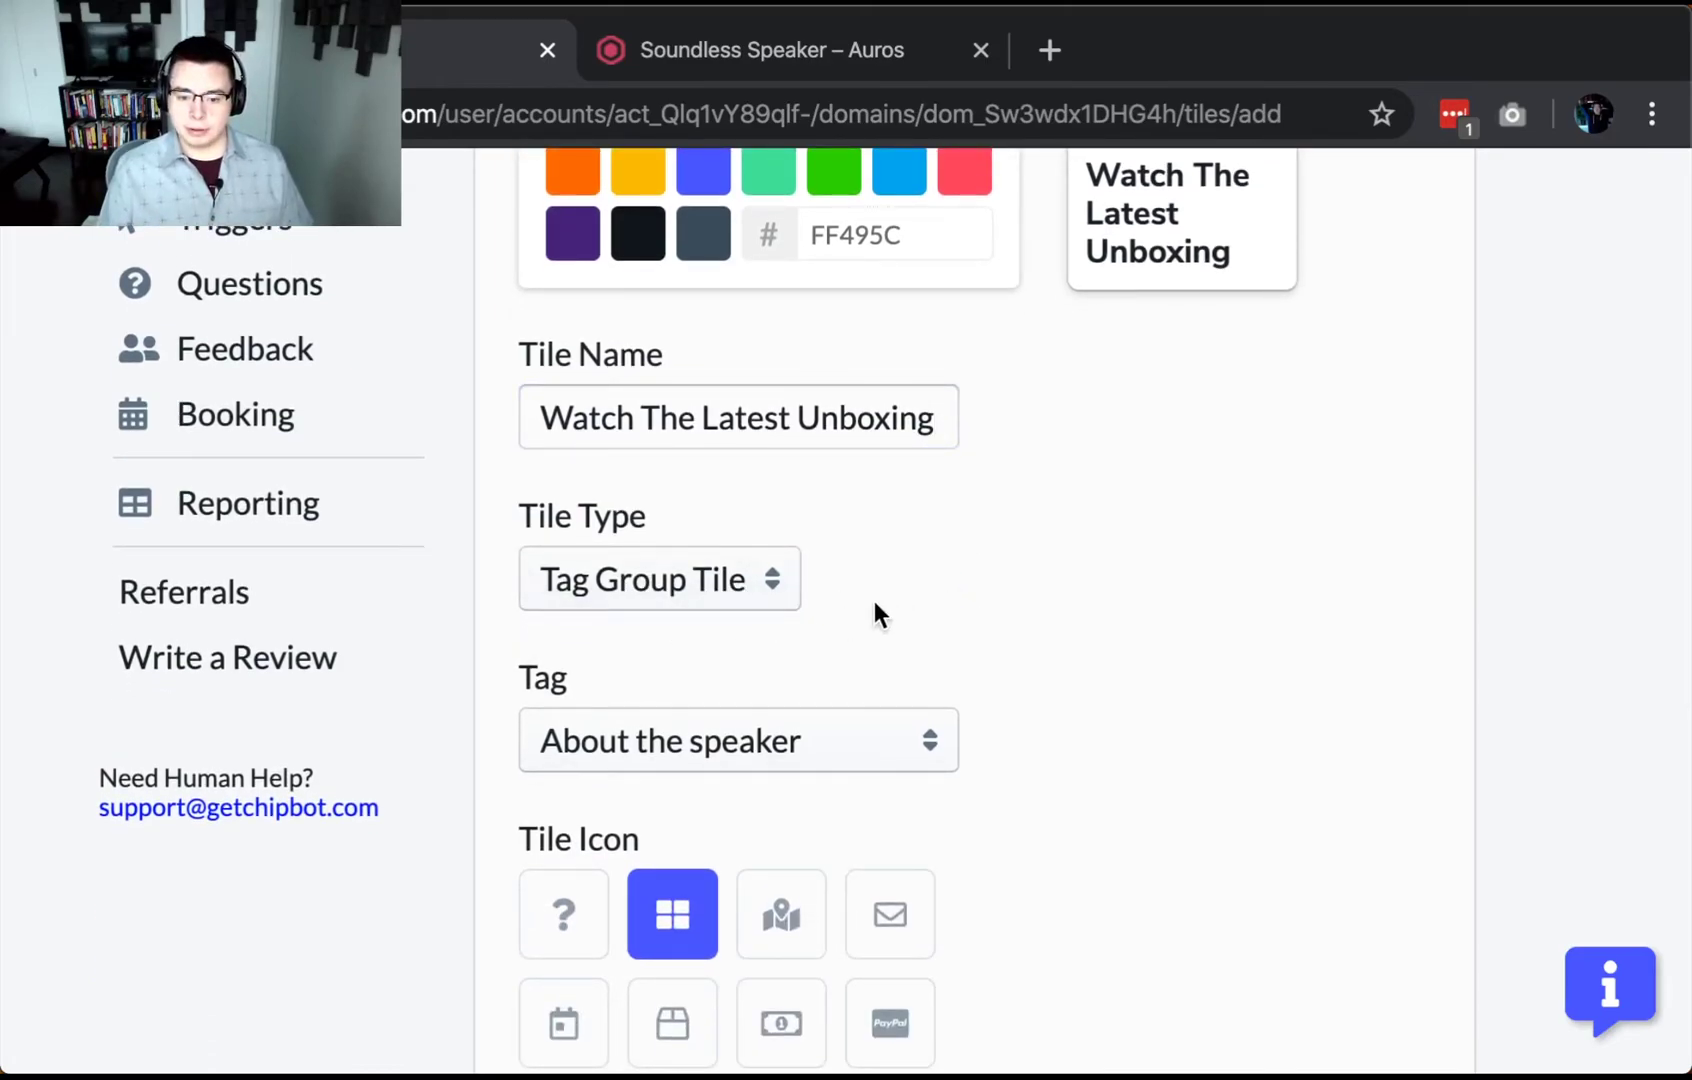
{"action": "left_click", "coordinate": [752, 590]}
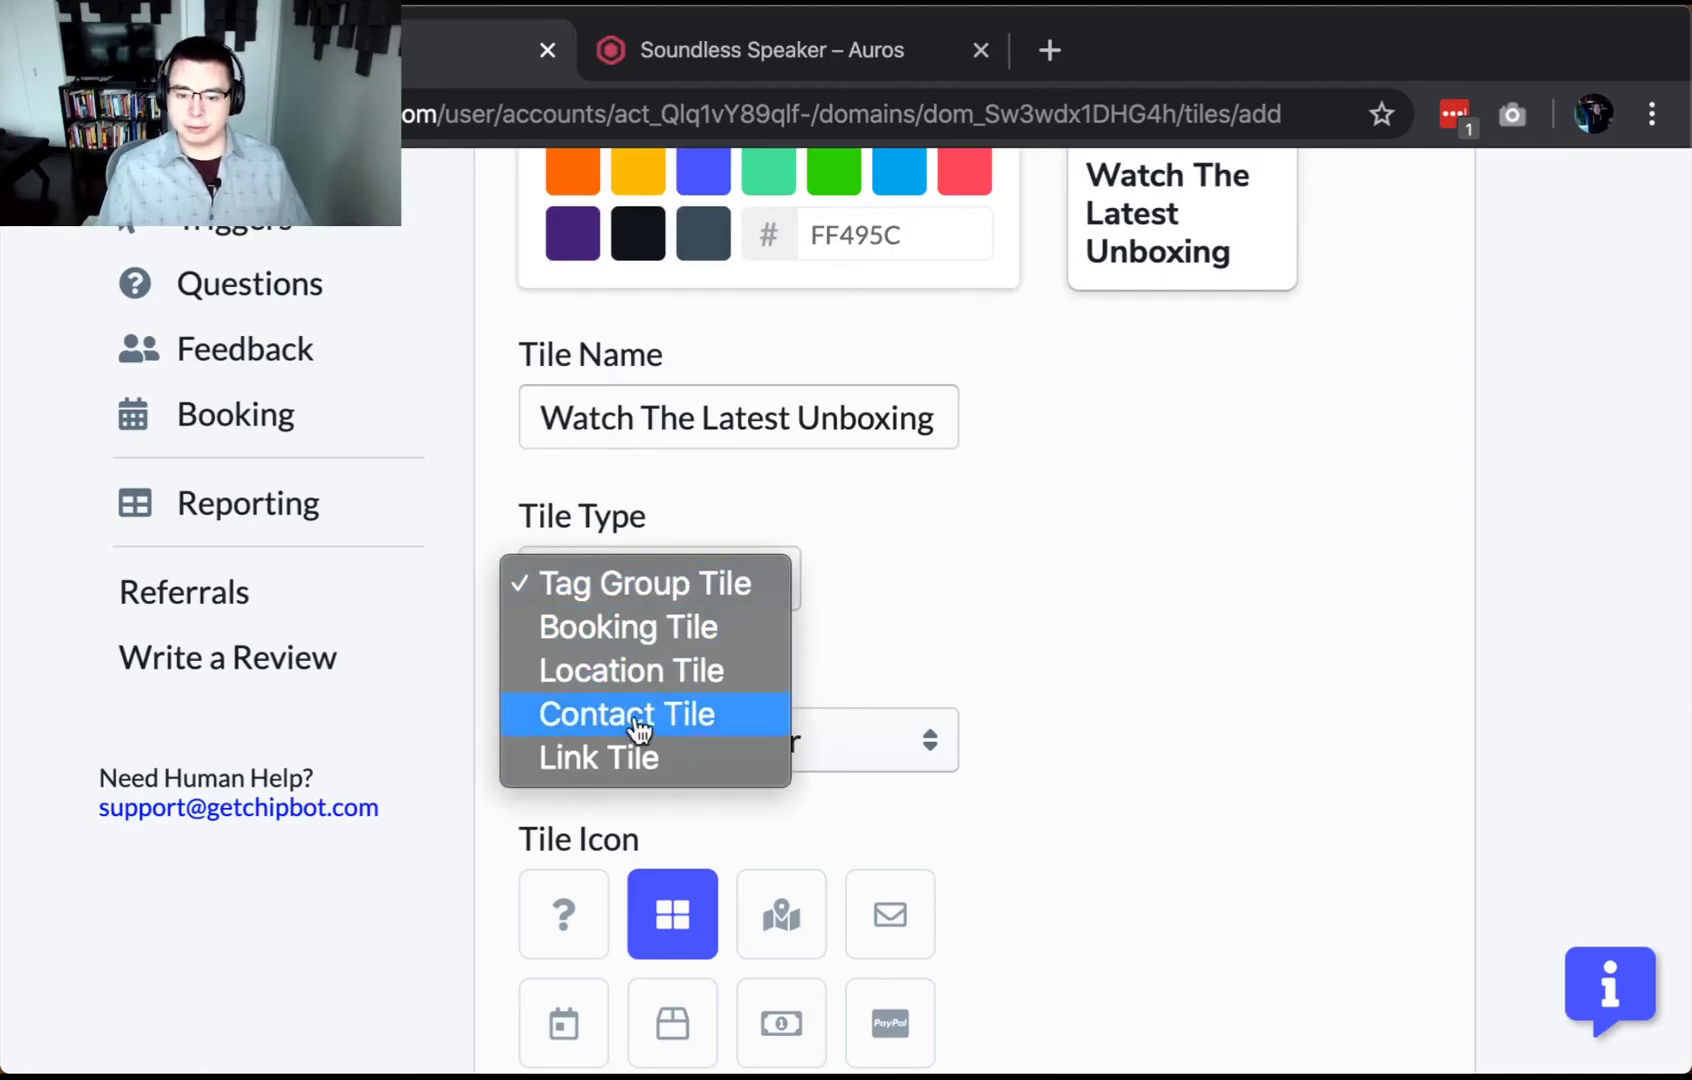
{"action": "left_click", "coordinate": [648, 760]}
{"action": "scroll", "coordinate": [655, 616], "scroll_direction": "down", "scroll_amount": 1}
{"action": "left_click", "coordinate": [655, 616]}
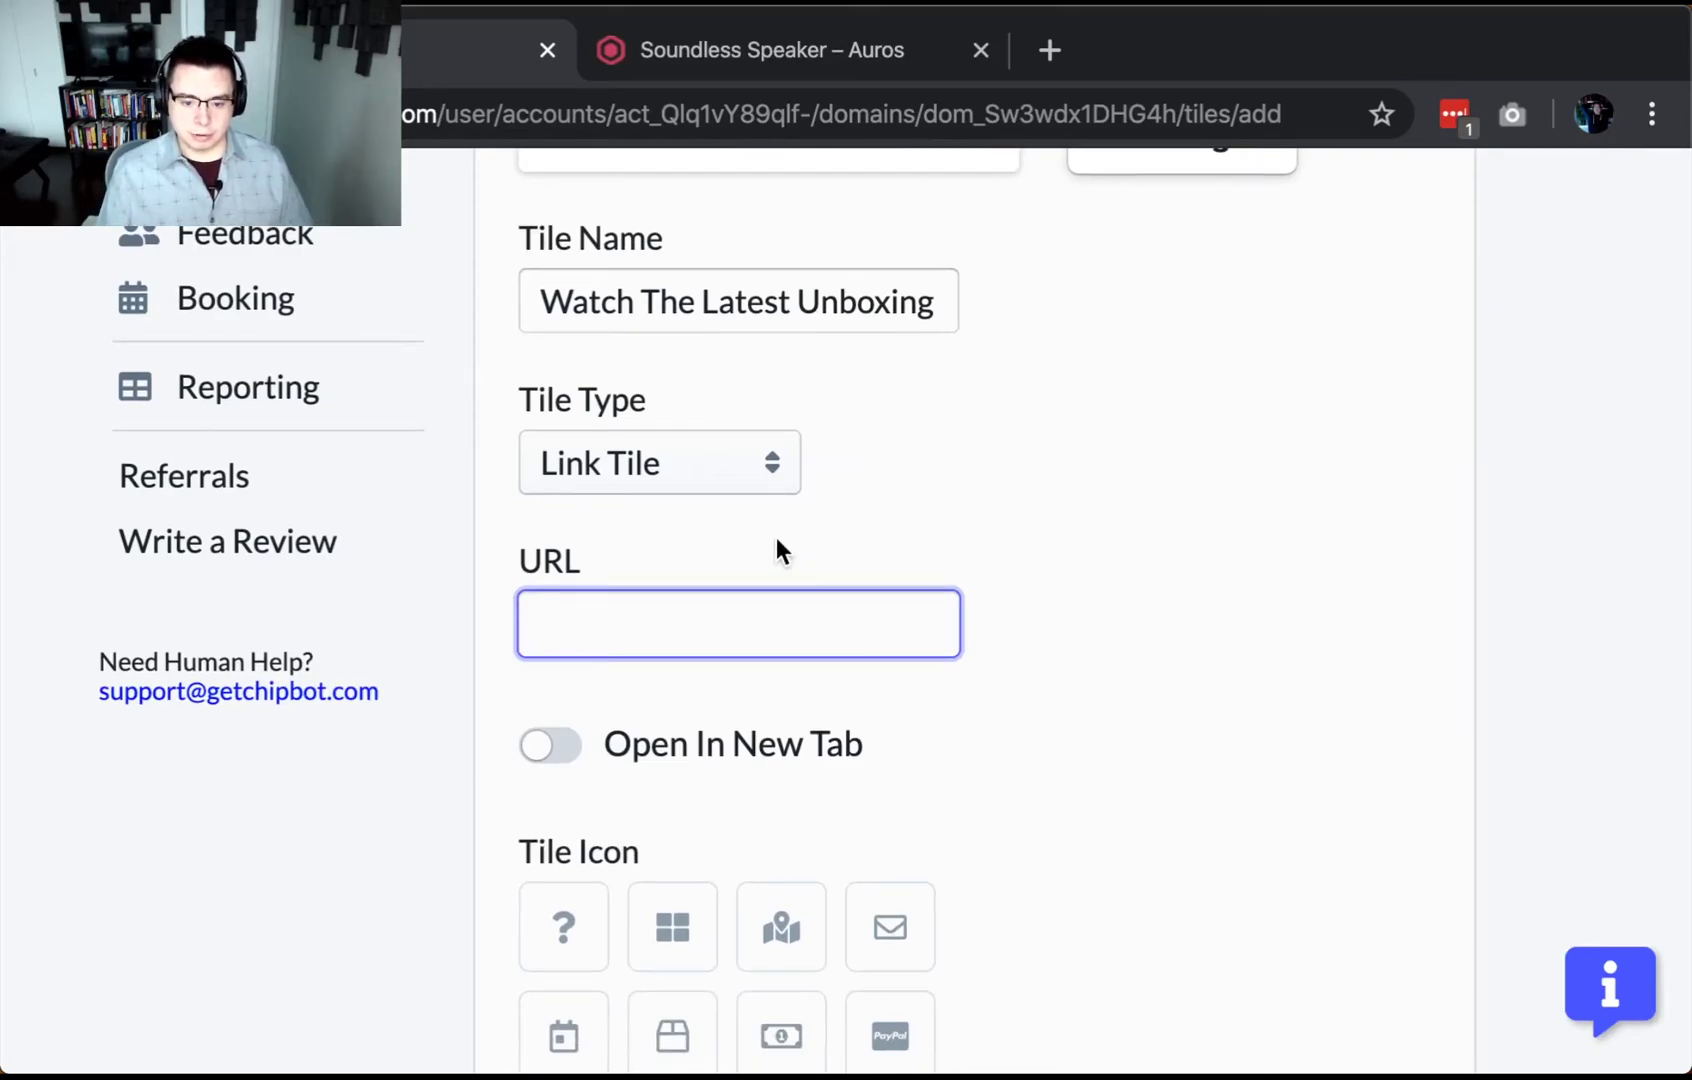
{"action": "type", "text": "https://youtu.be/rKh6N79h-MQ"}
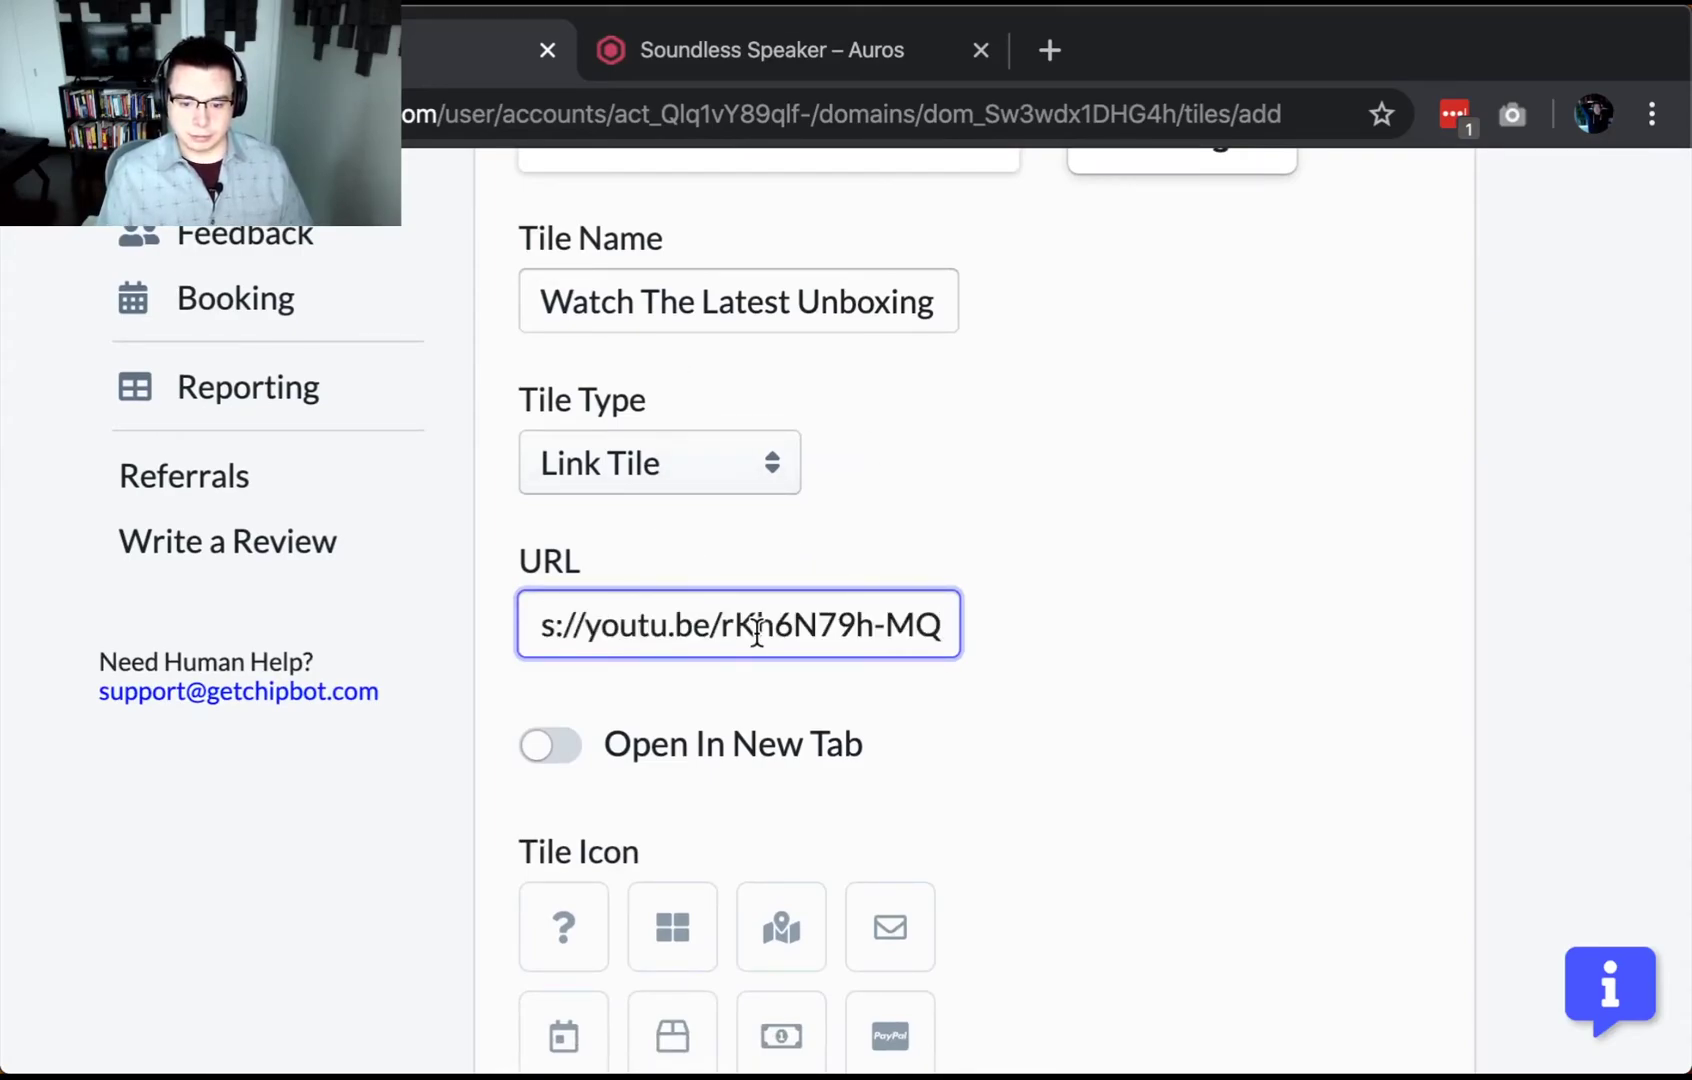
{"action": "left_click", "coordinate": [1080, 674]}
{"action": "scroll", "coordinate": [1040, 662], "scroll_direction": "down", "scroll_amount": 2}
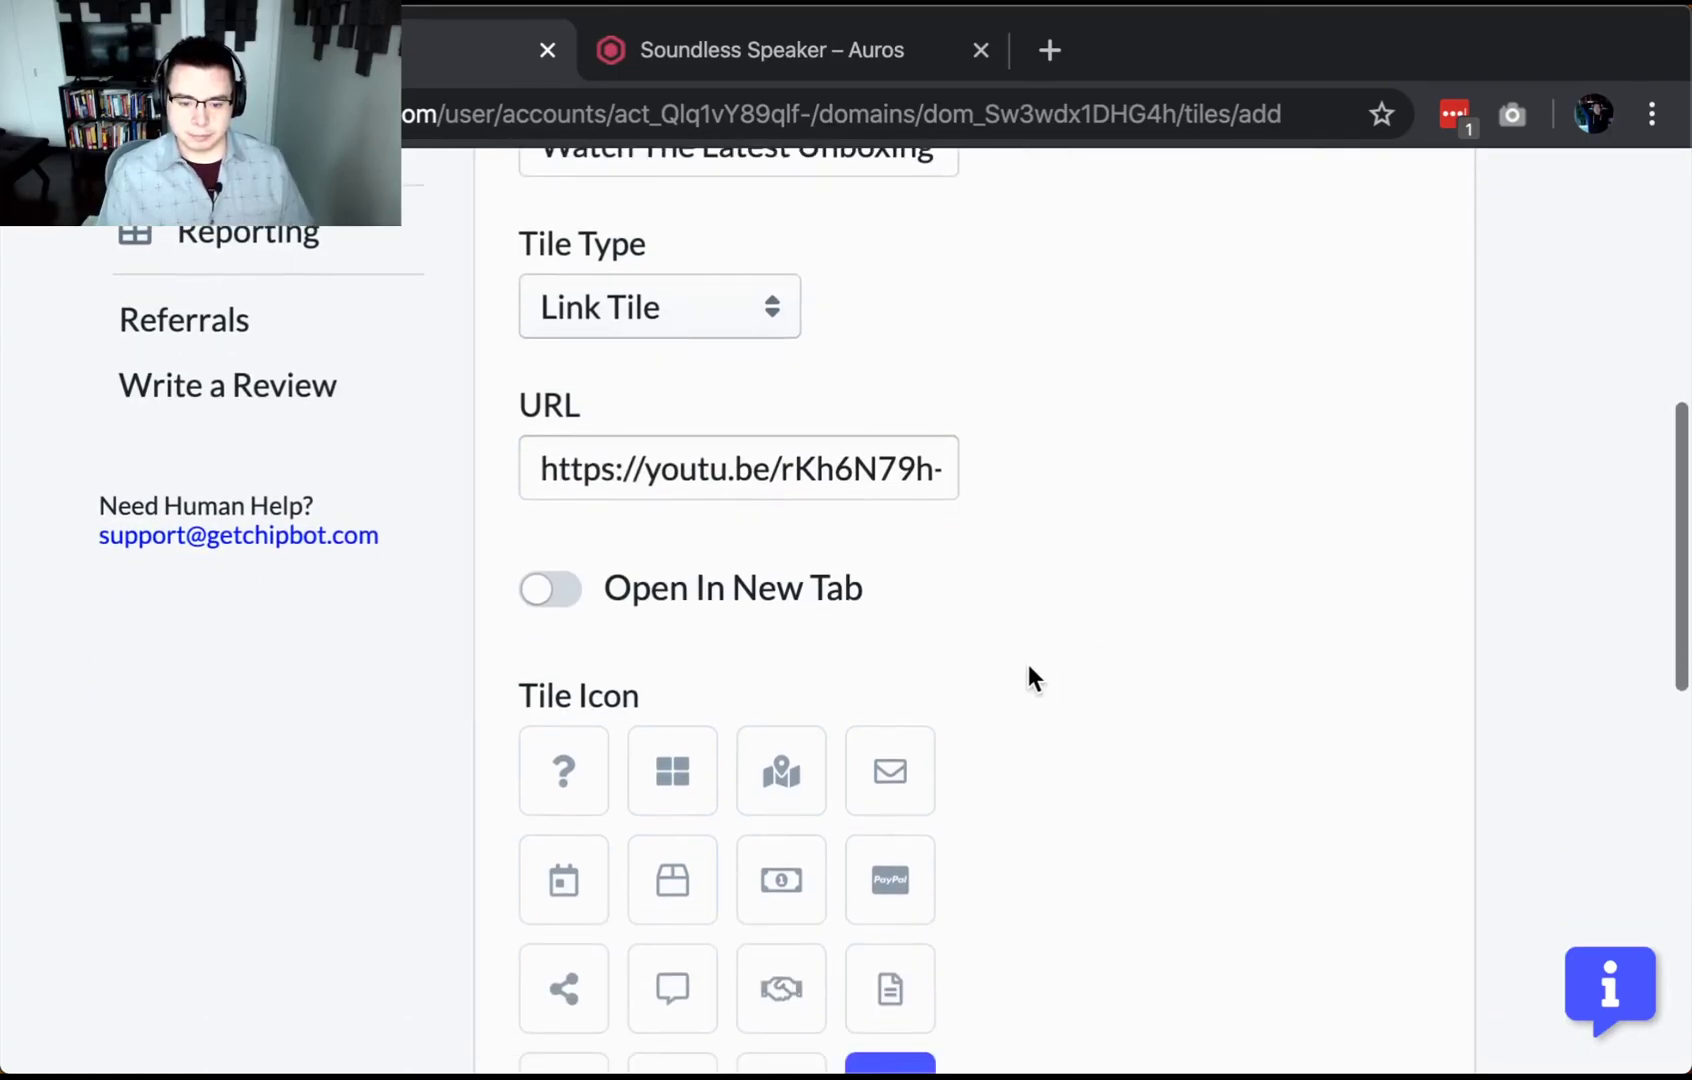
{"action": "scroll", "coordinate": [1028, 664], "scroll_direction": "up", "scroll_amount": 1}
{"action": "left_click", "coordinate": [556, 672]}
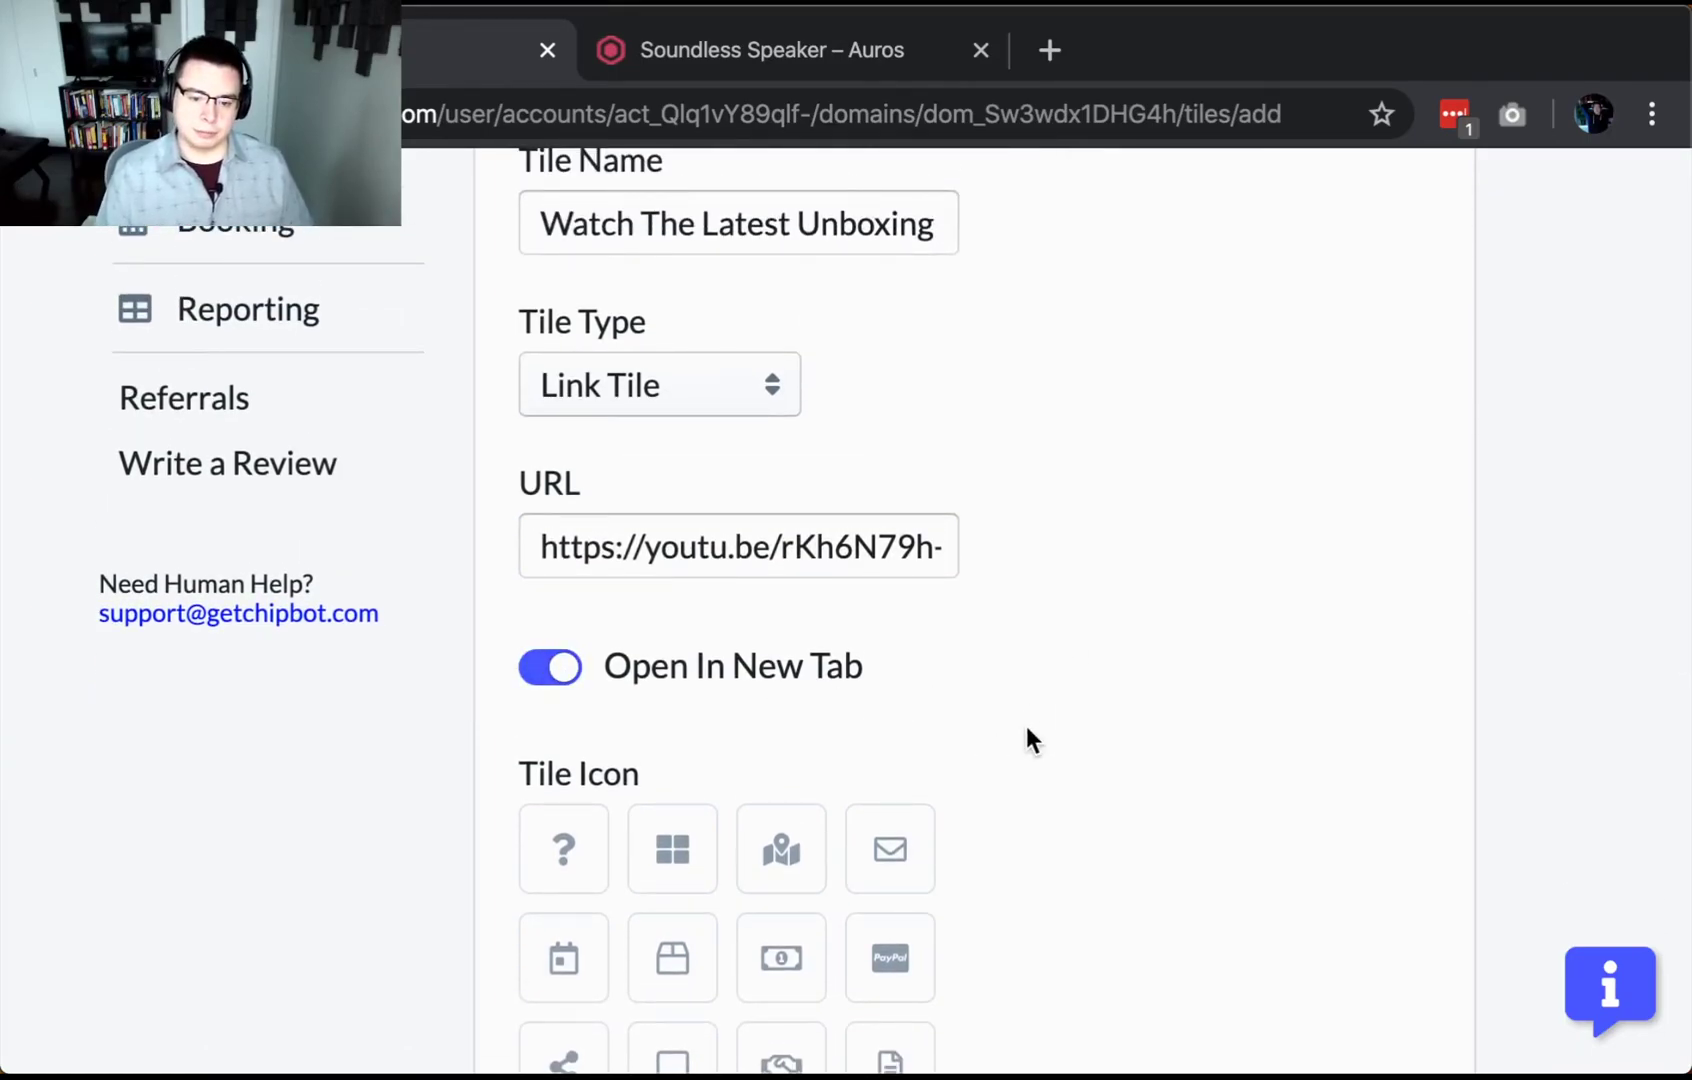
Give the tile the YouTube icon and save it.
{"action": "scroll", "coordinate": [1029, 738], "scroll_direction": "down", "scroll_amount": 5}
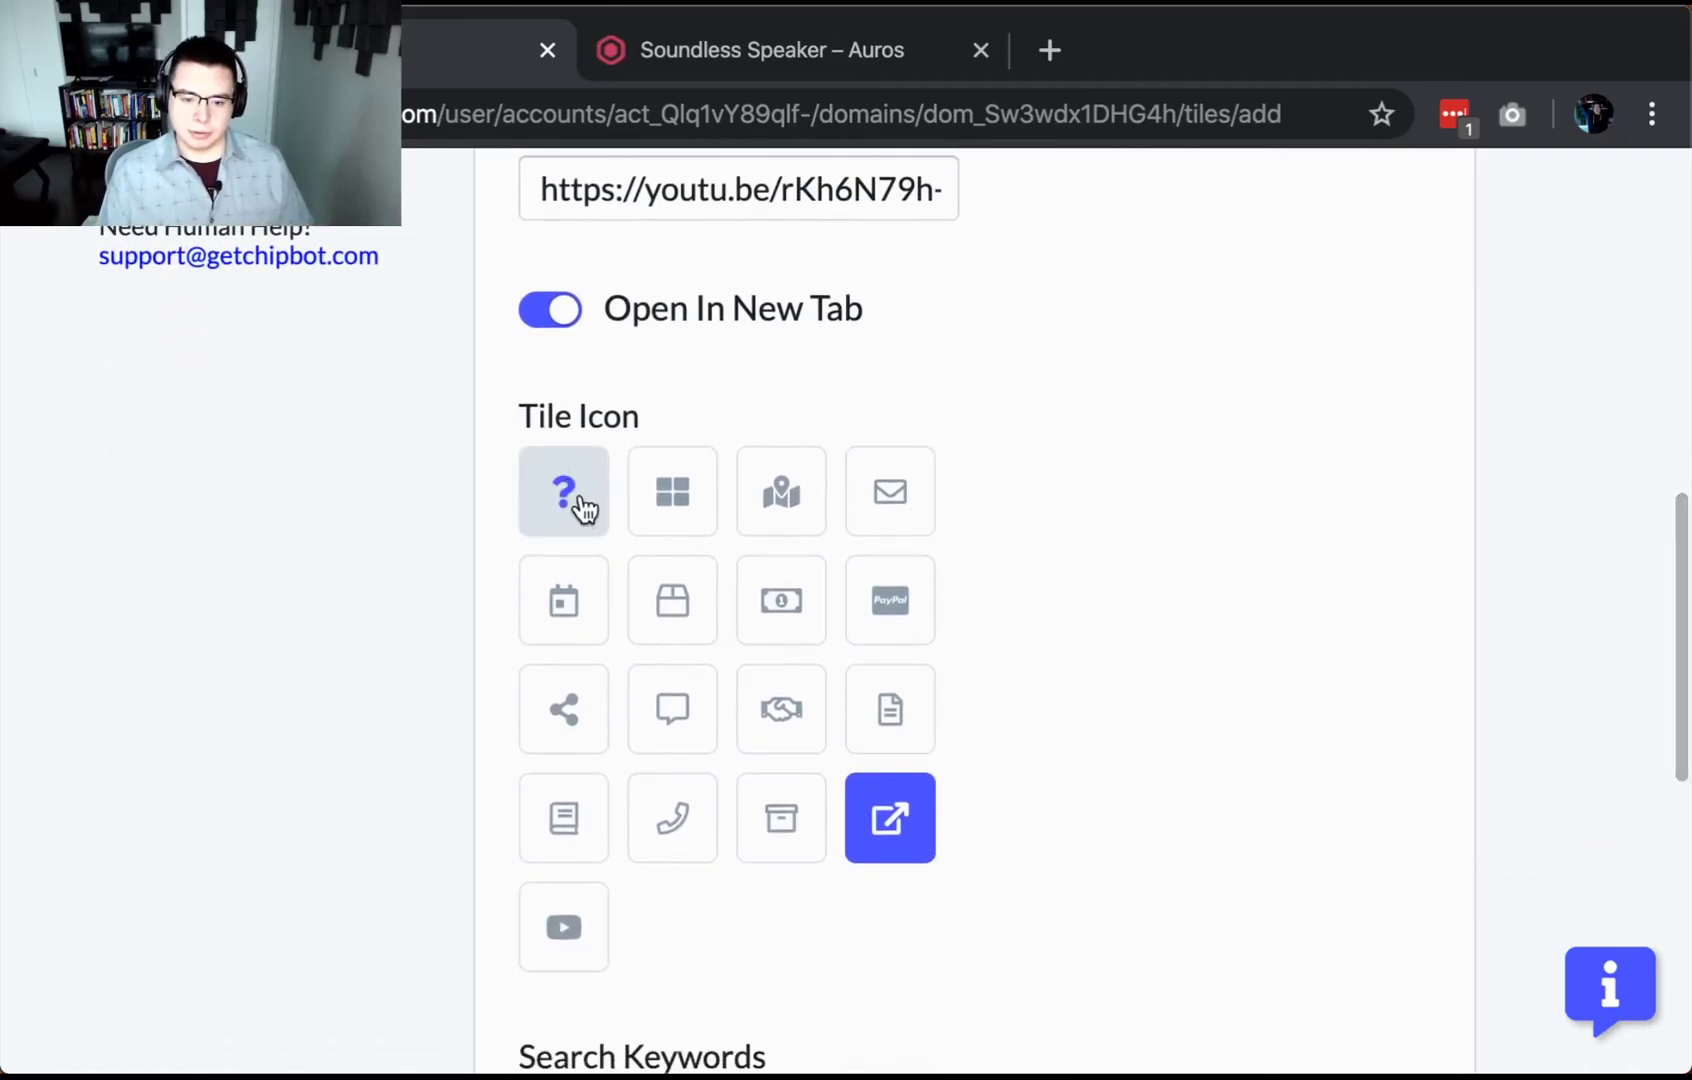
{"action": "left_click", "coordinate": [578, 932]}
{"action": "scroll", "coordinate": [1001, 736], "scroll_direction": "down", "scroll_amount": 6}
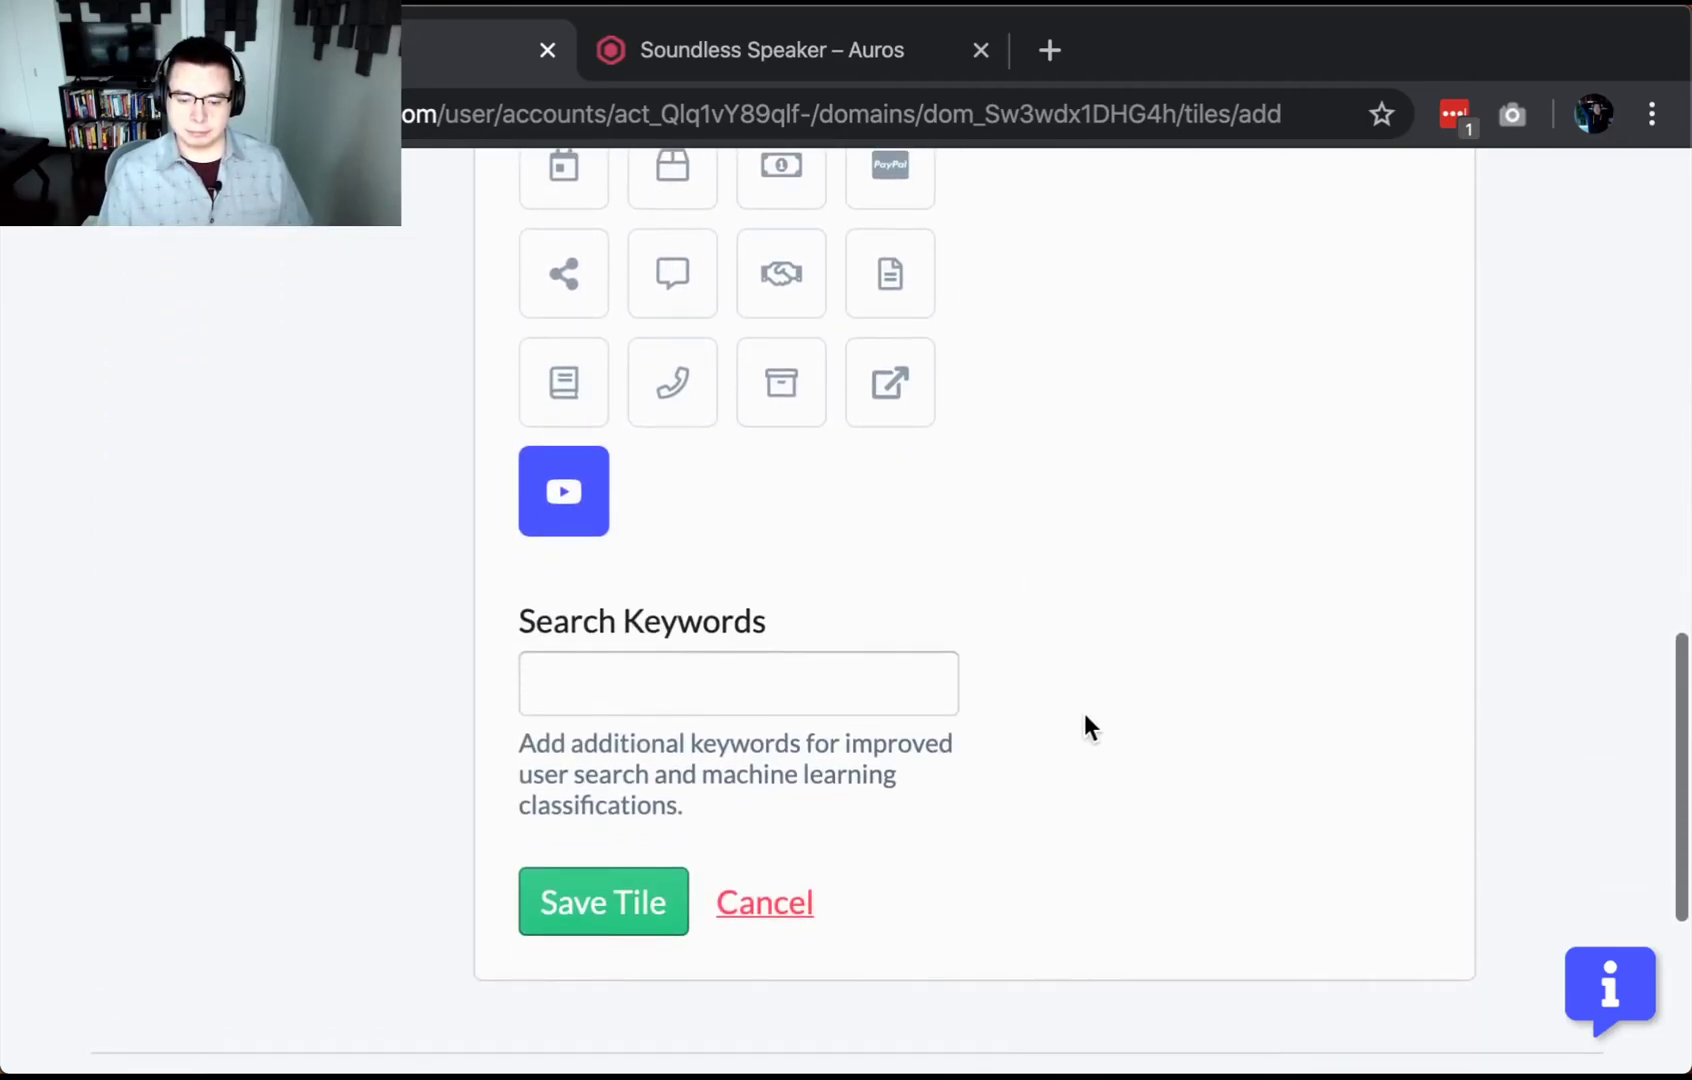
{"action": "left_click", "coordinate": [604, 915]}
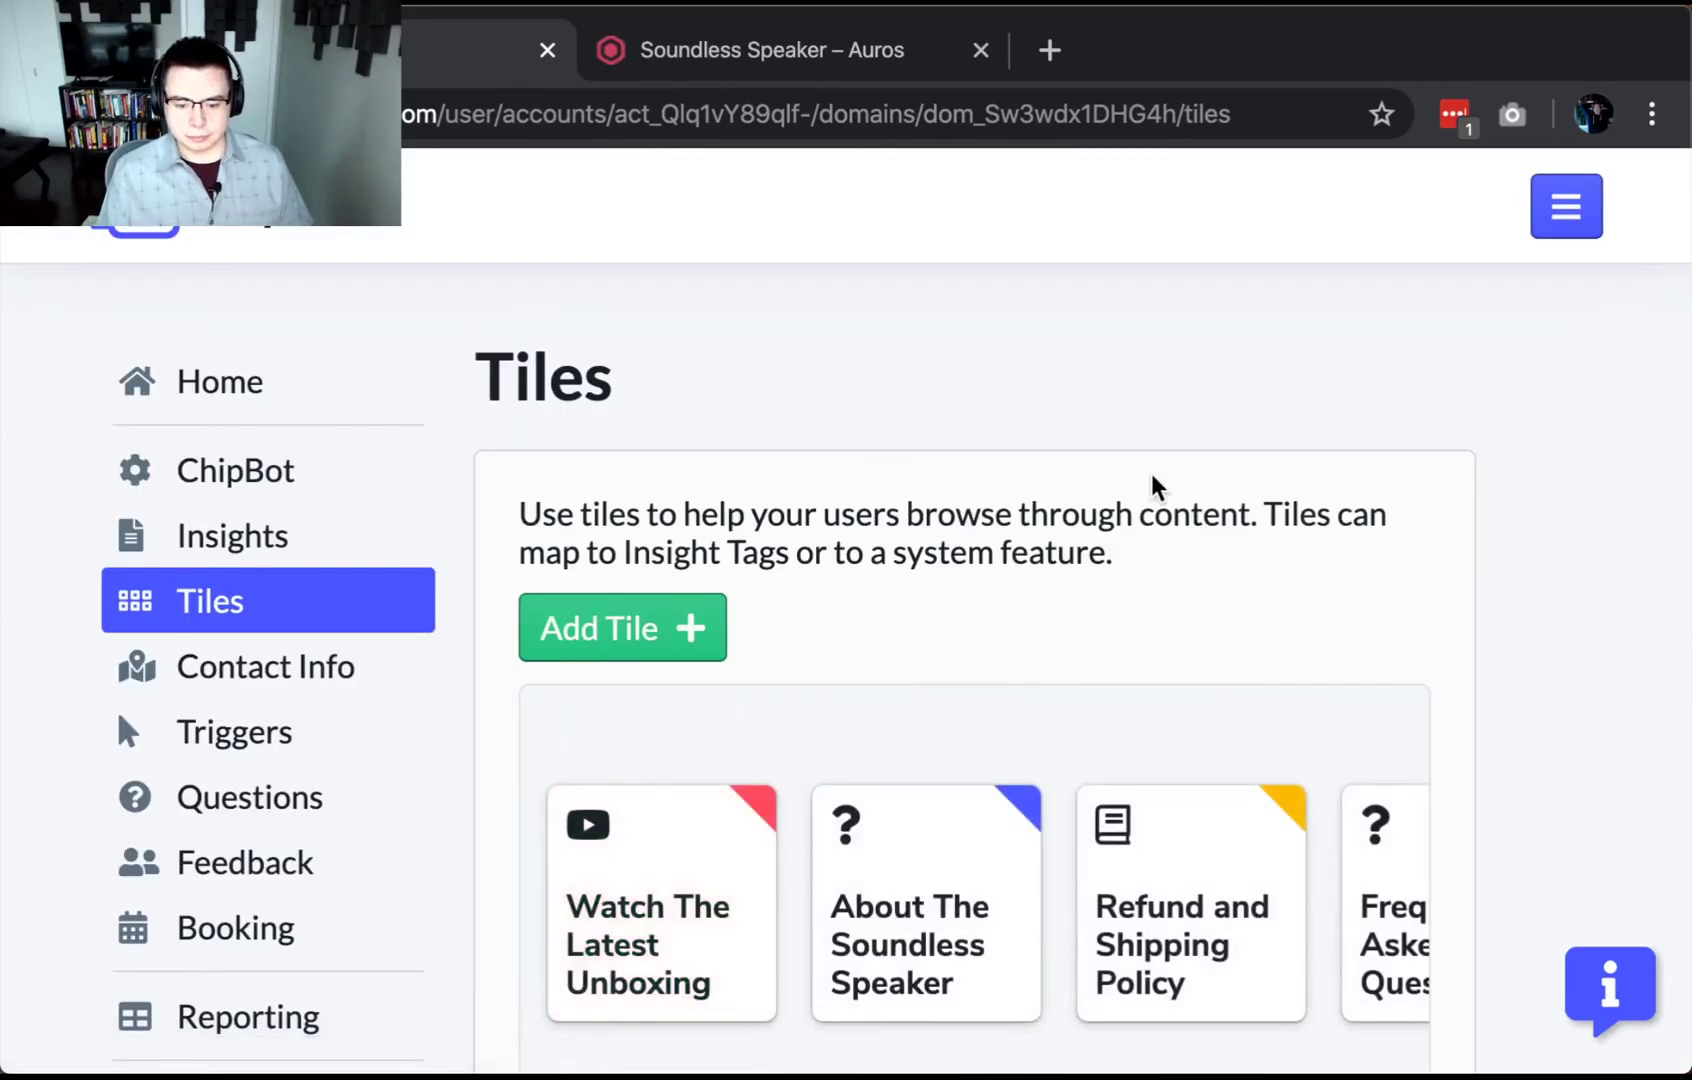
Move the Watch The Latest Unboxing tile to third place, after the Refund and Shipping Policy tile.
{"action": "scroll", "coordinate": [1150, 430], "scroll_direction": "down", "scroll_amount": 1}
{"action": "mouse_move", "coordinate": [661, 812]}
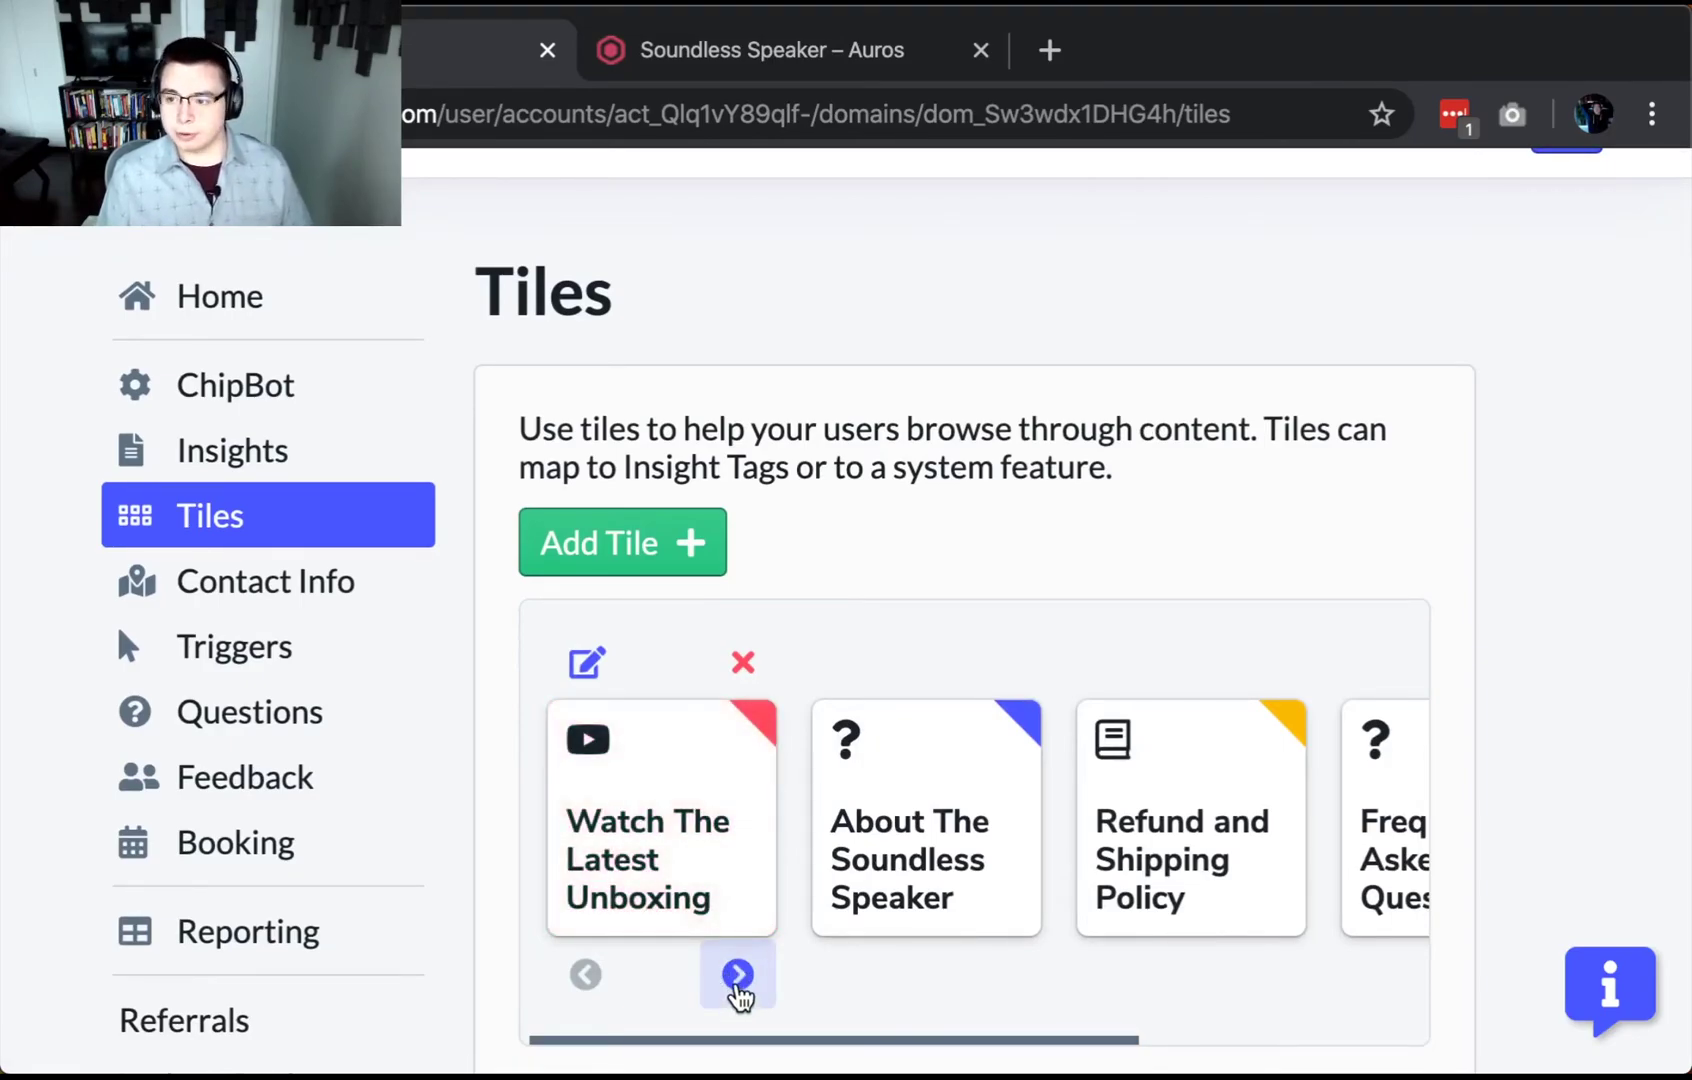
{"action": "left_click", "coordinate": [738, 975]}
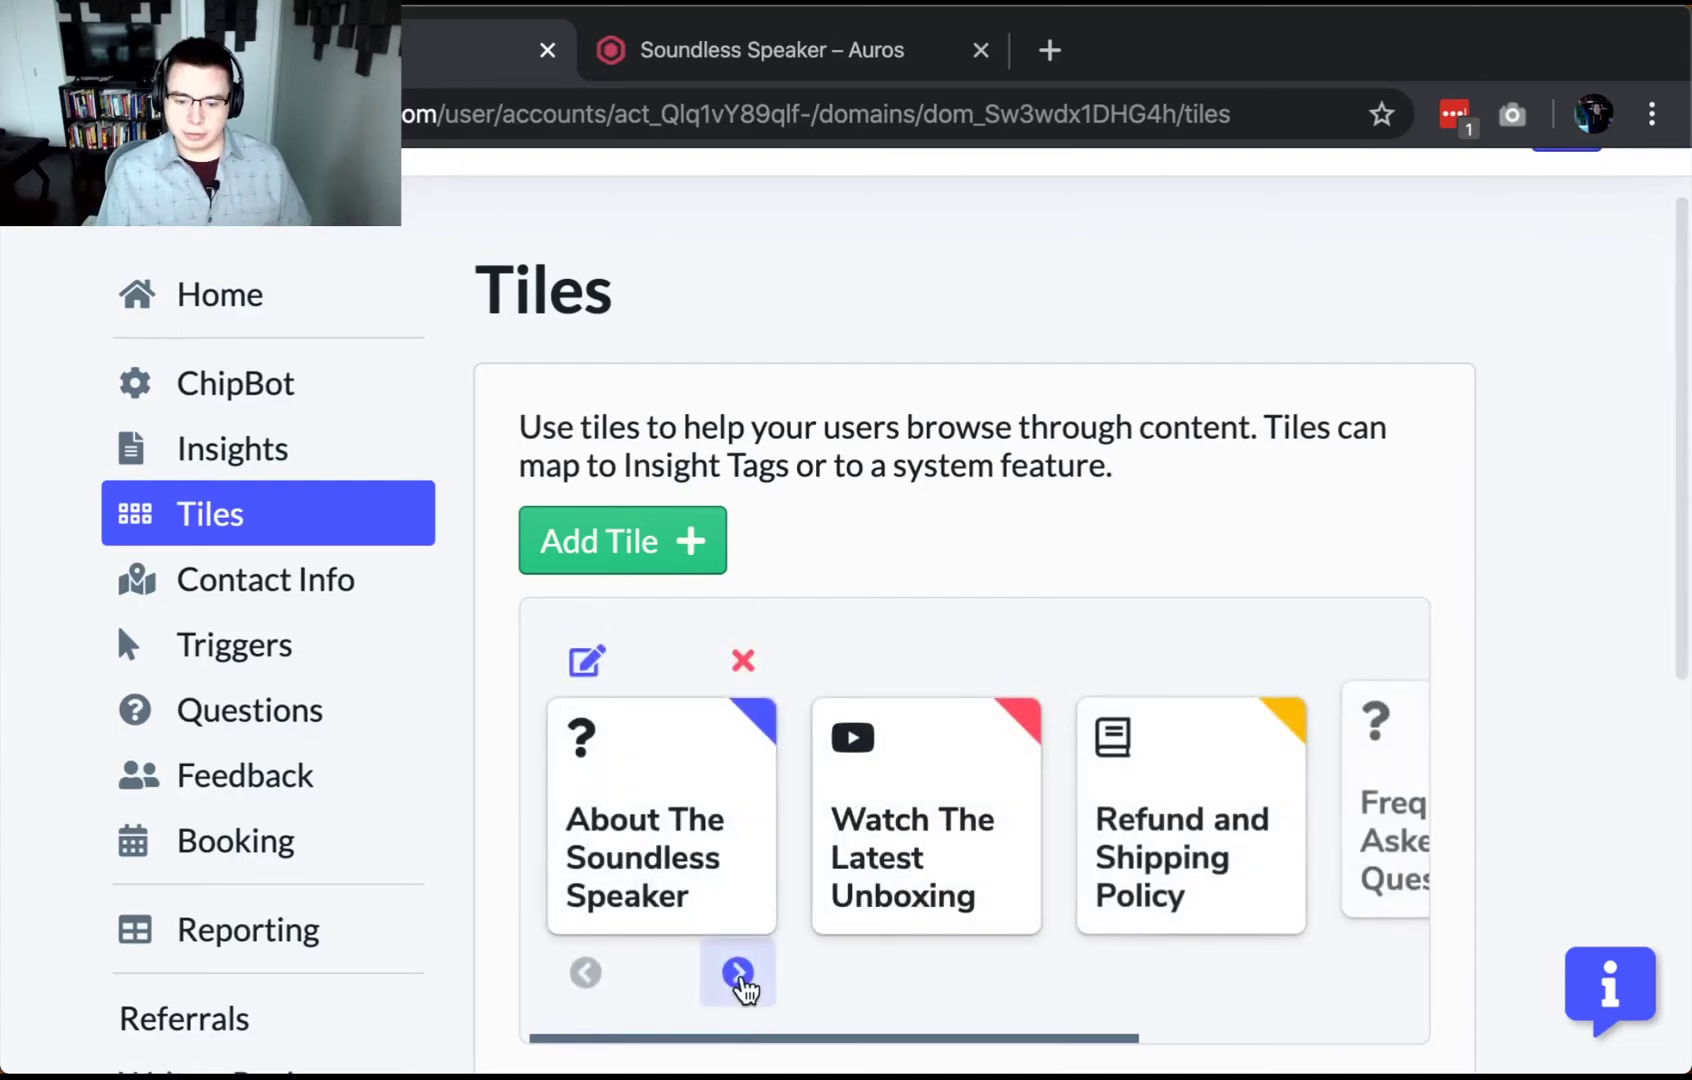
{"action": "left_click", "coordinate": [1001, 974]}
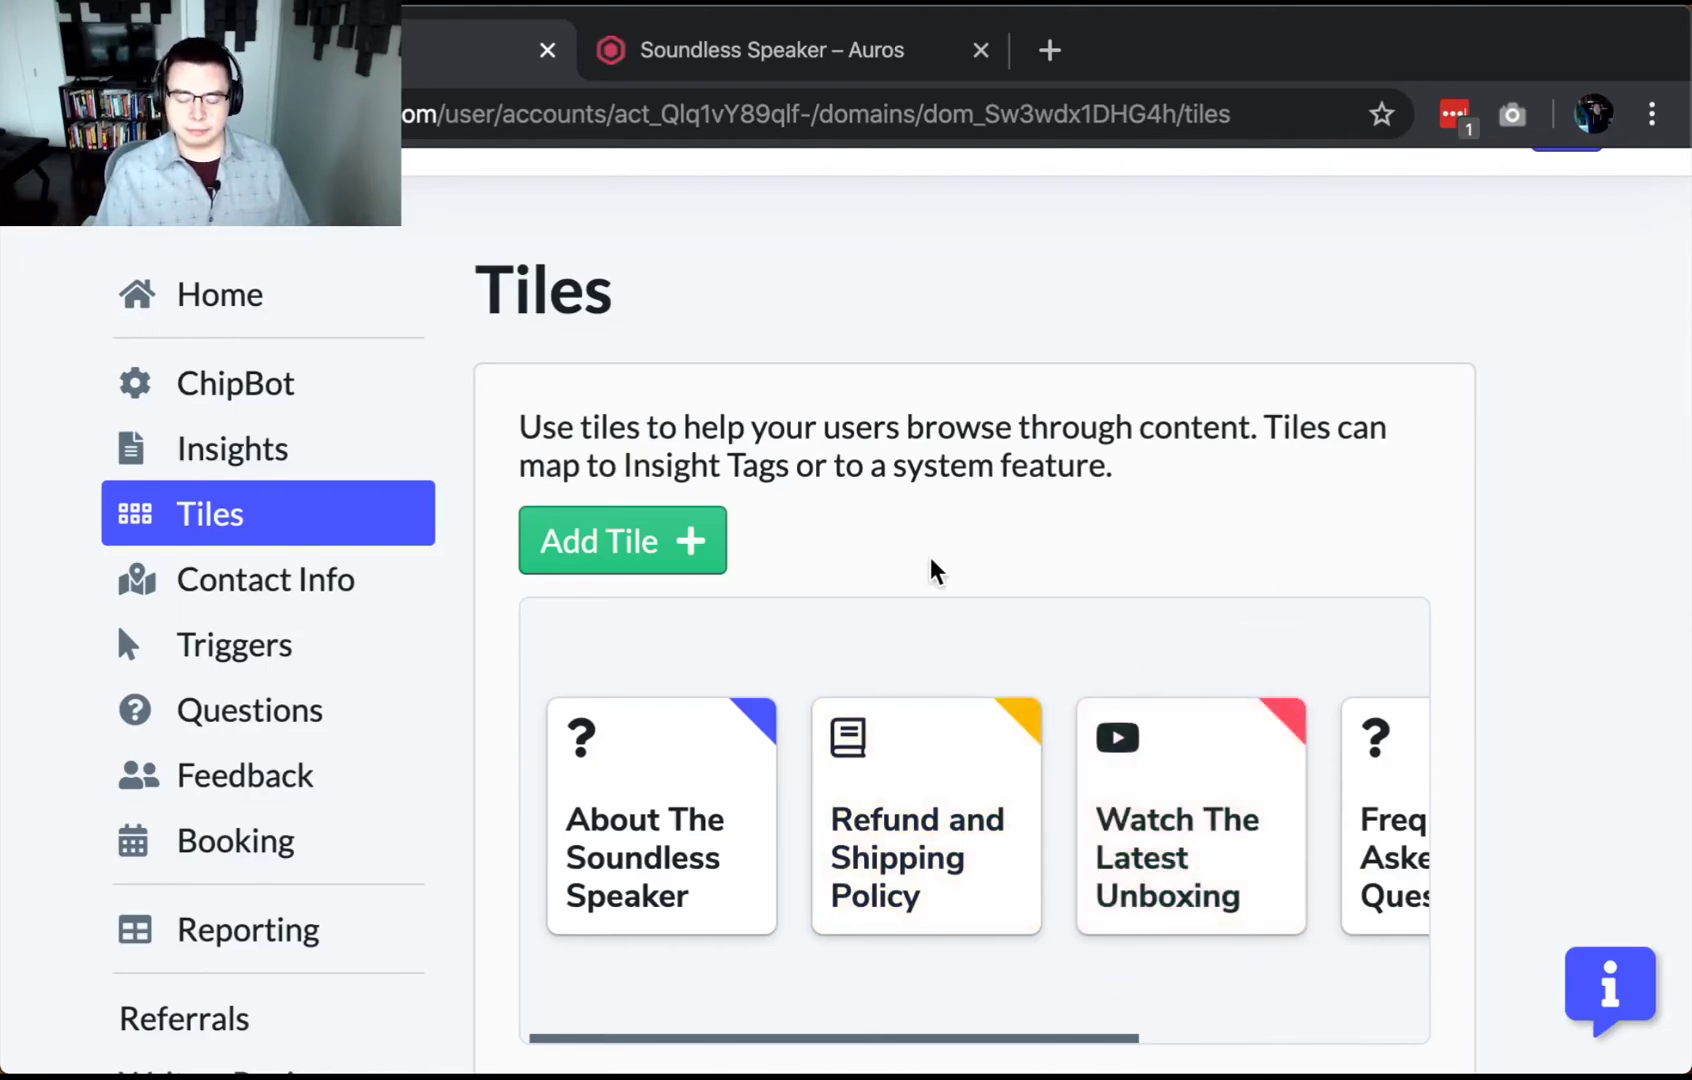
Reload the Soundless Speaker product page and open the Watch The Latest Unboxing tile from its ChipBot widget.
{"action": "left_click", "coordinate": [752, 45]}
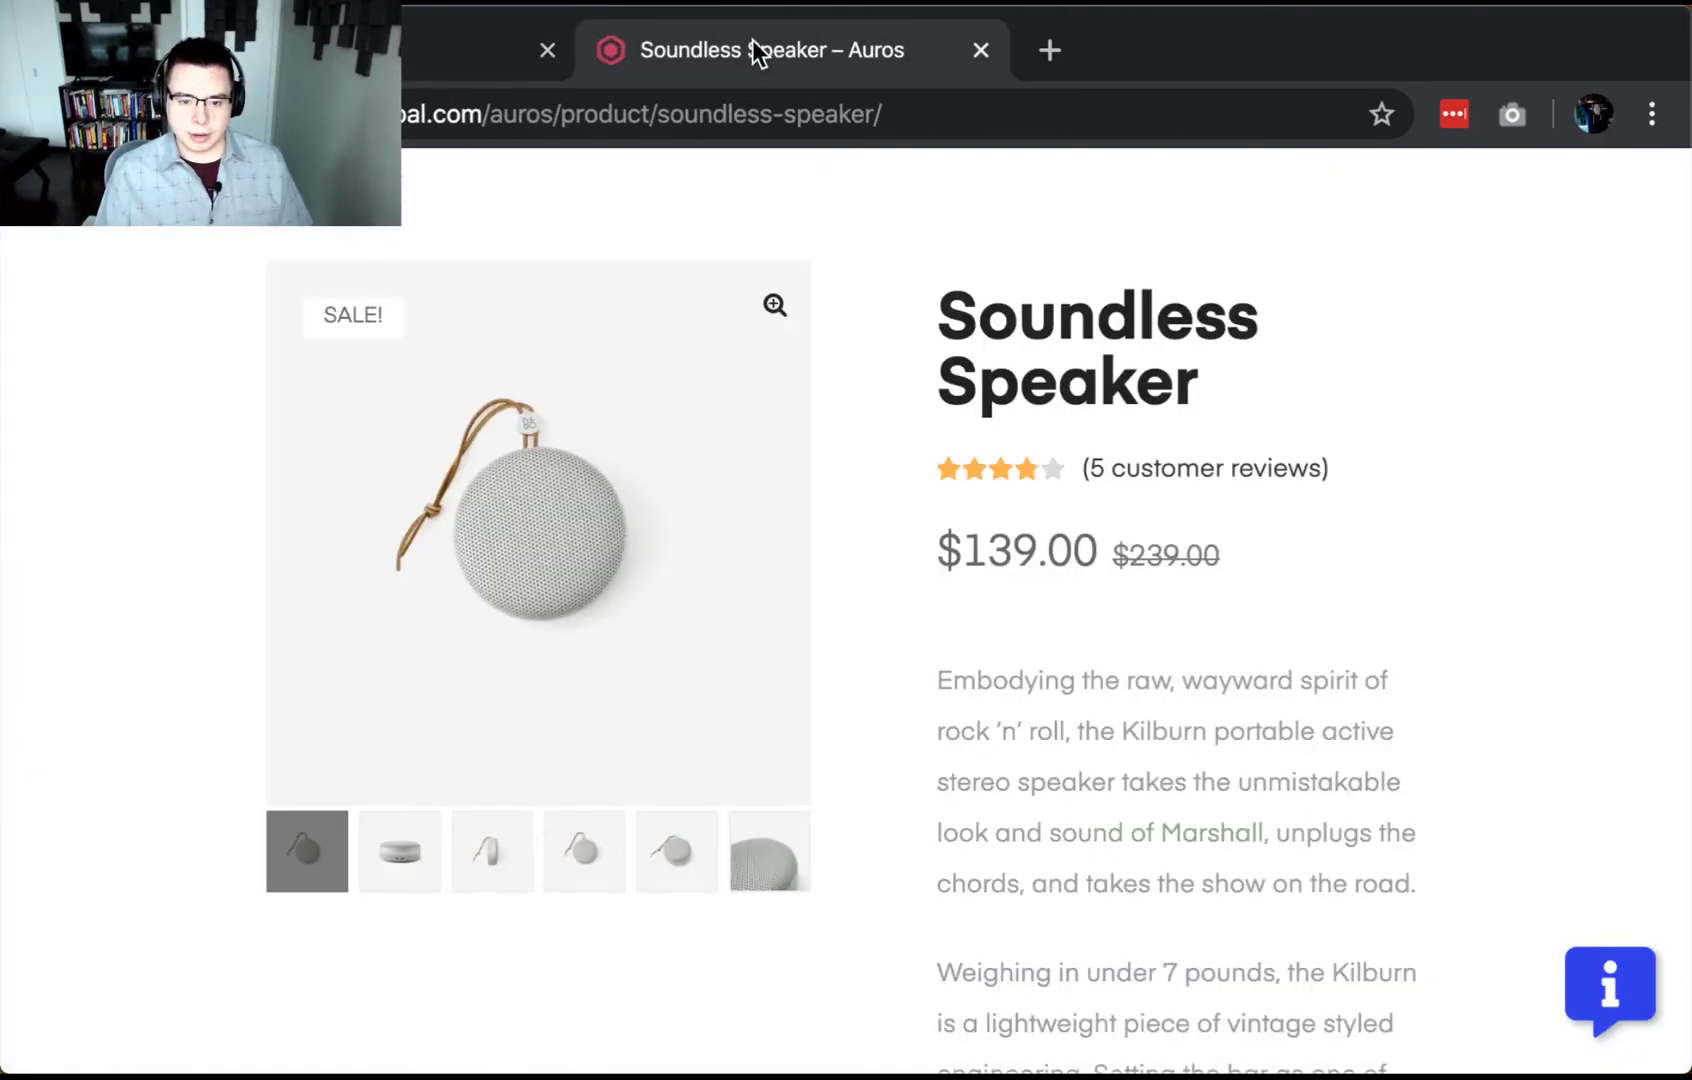
{"action": "key", "text": "super+r"}
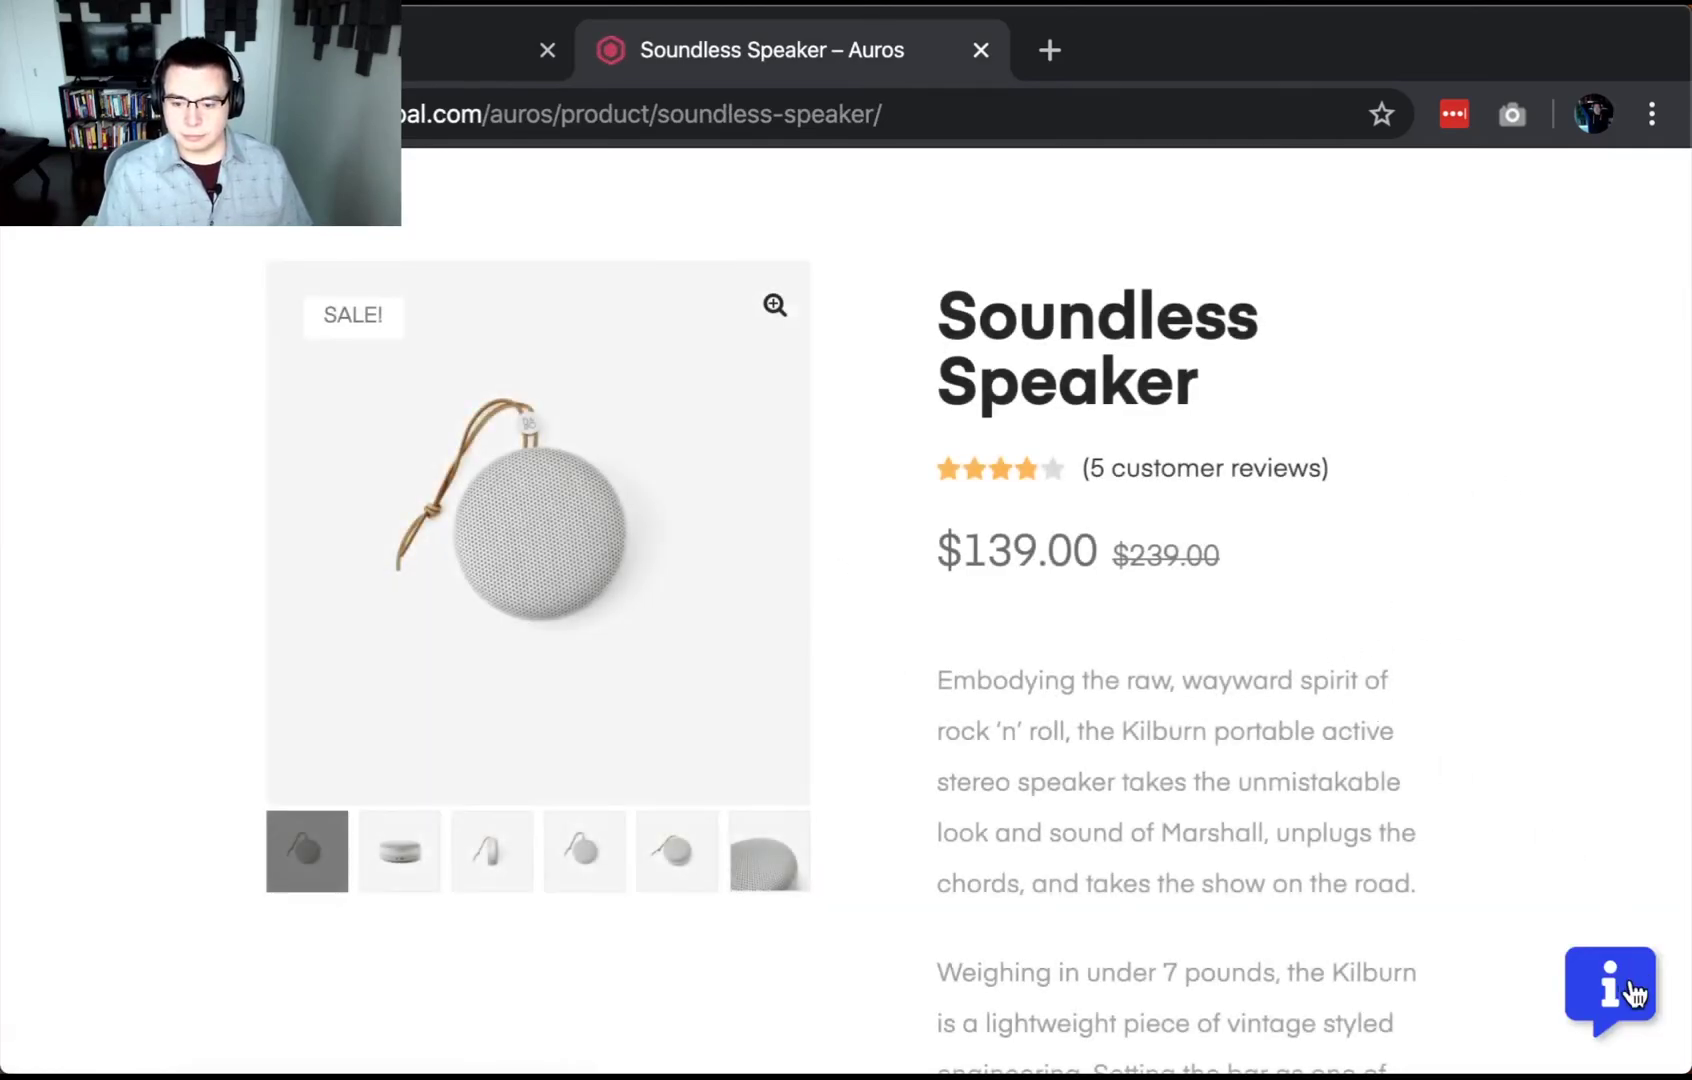
{"action": "left_click", "coordinate": [1612, 990]}
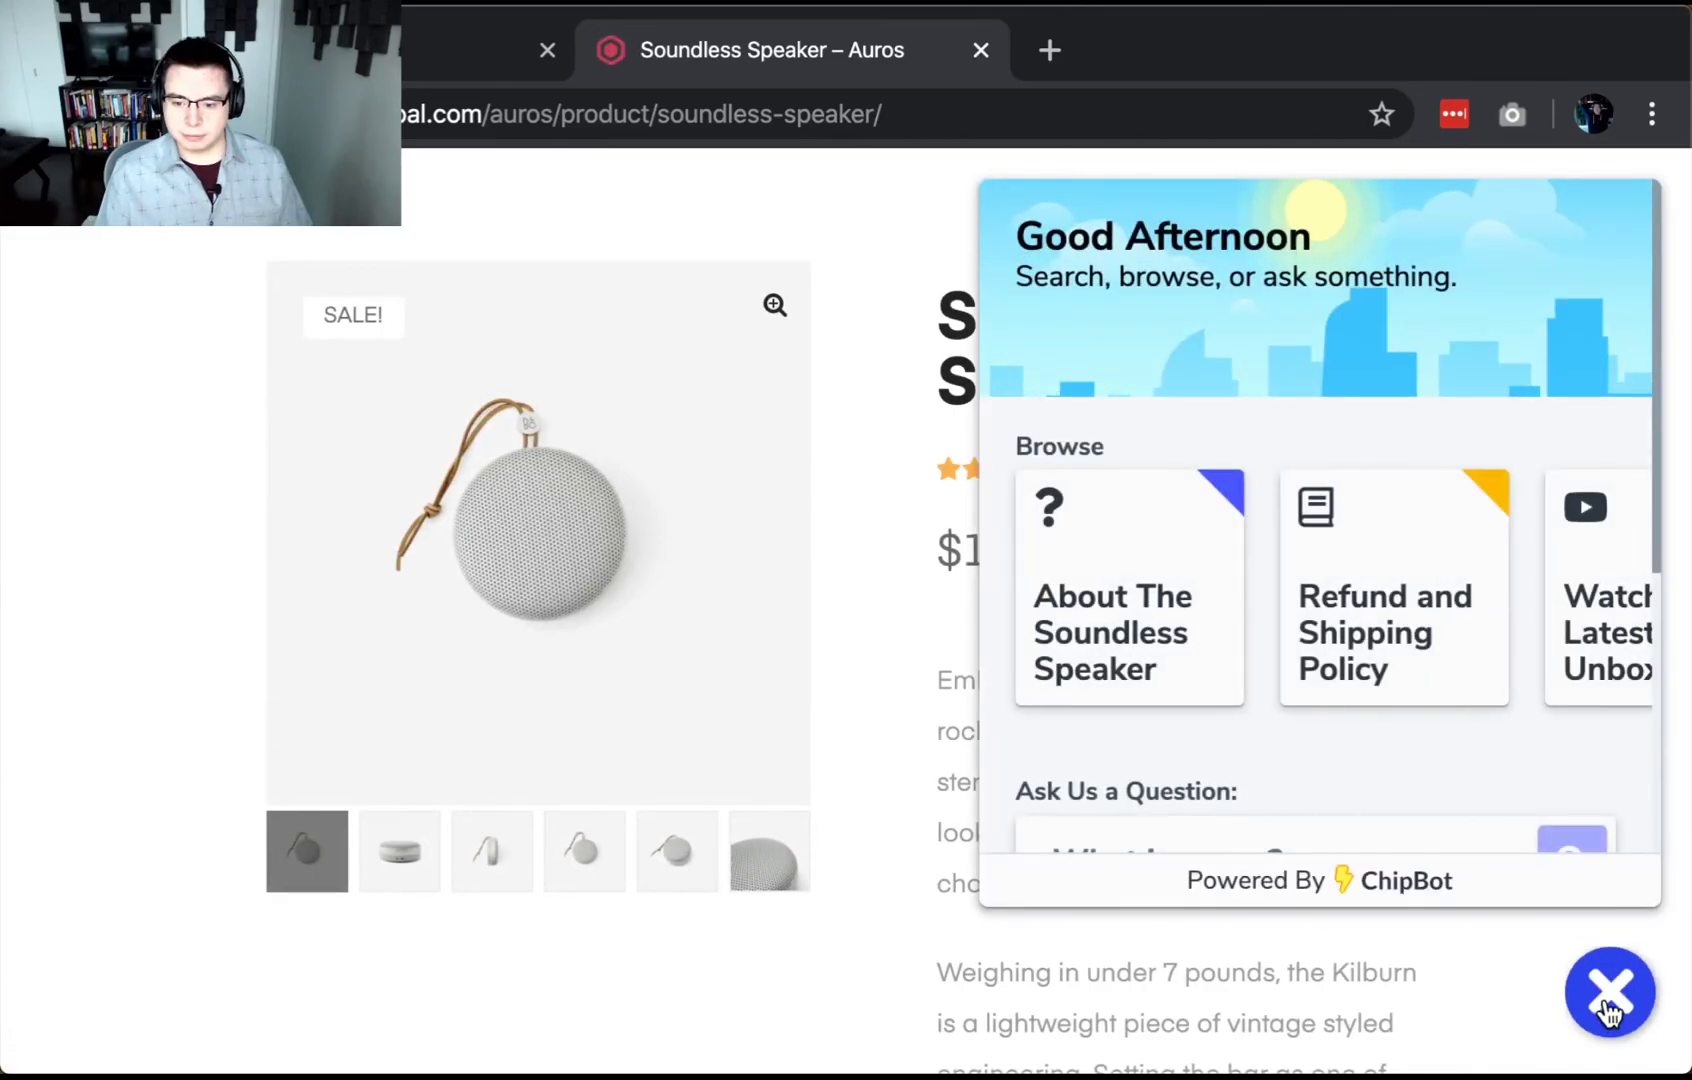
{"action": "left_click_drag", "start_coordinate": [1443, 640], "coordinate": [1114, 684]}
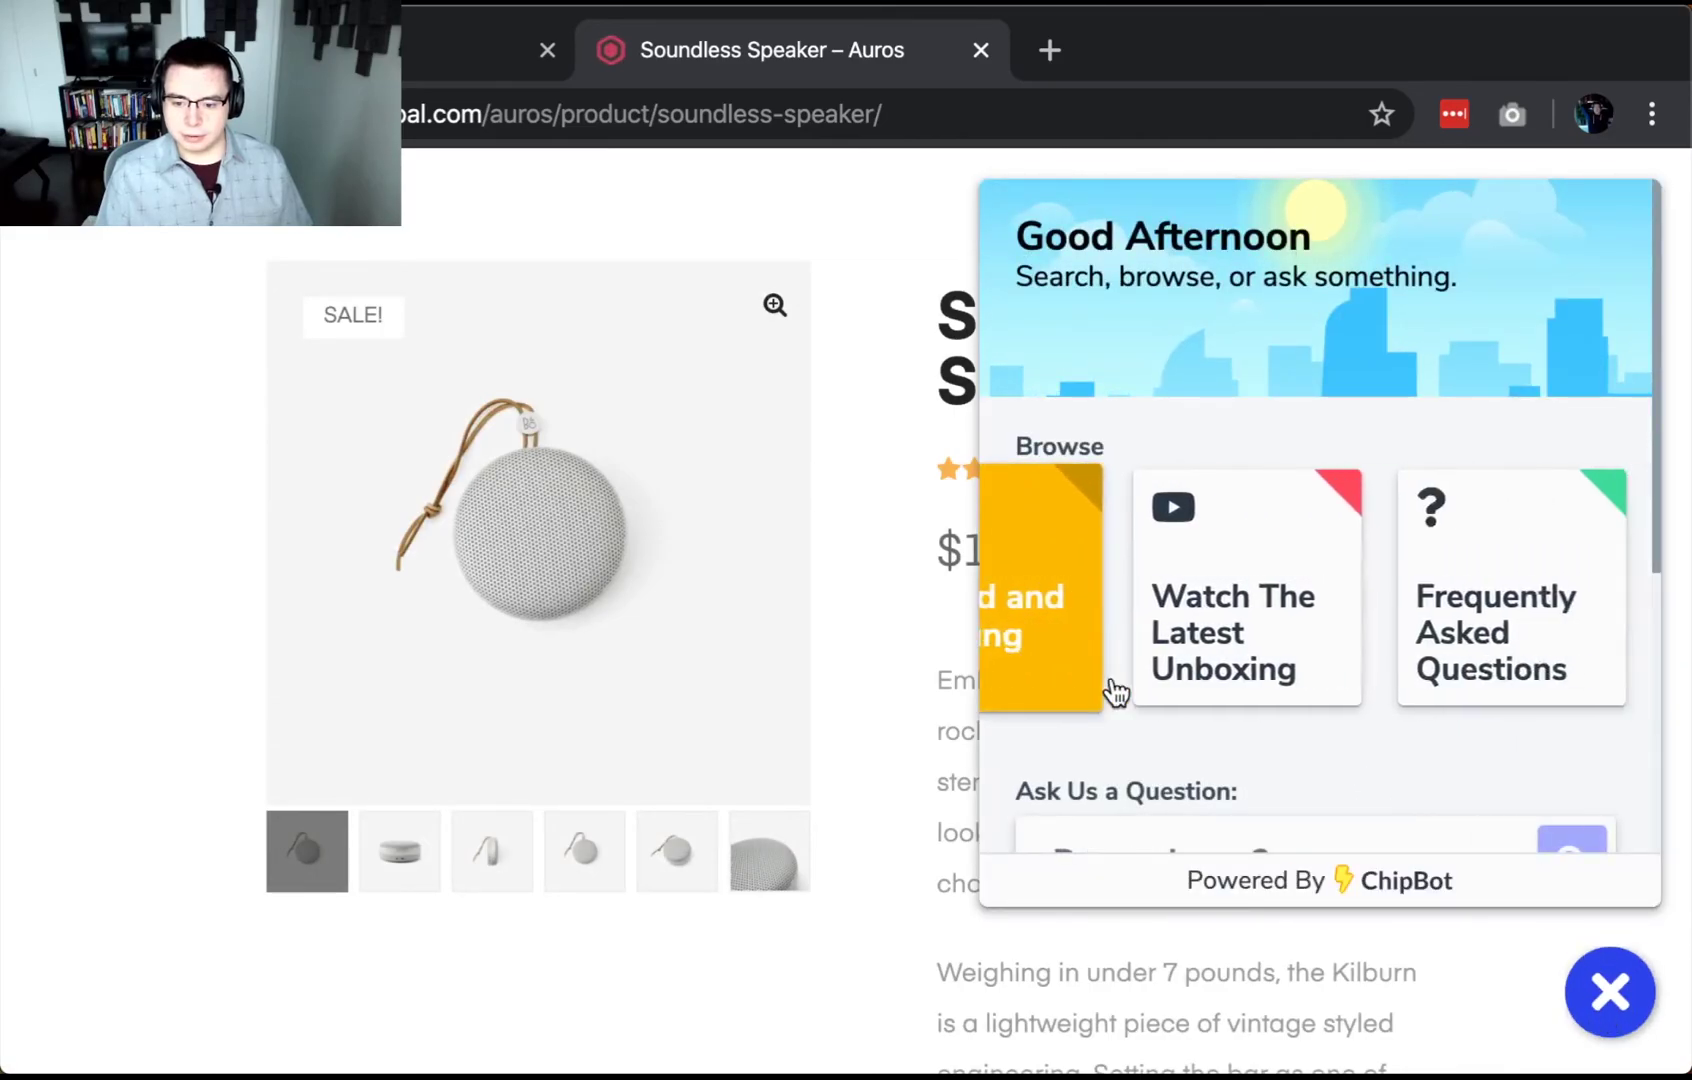
{"action": "left_click", "coordinate": [1166, 620]}
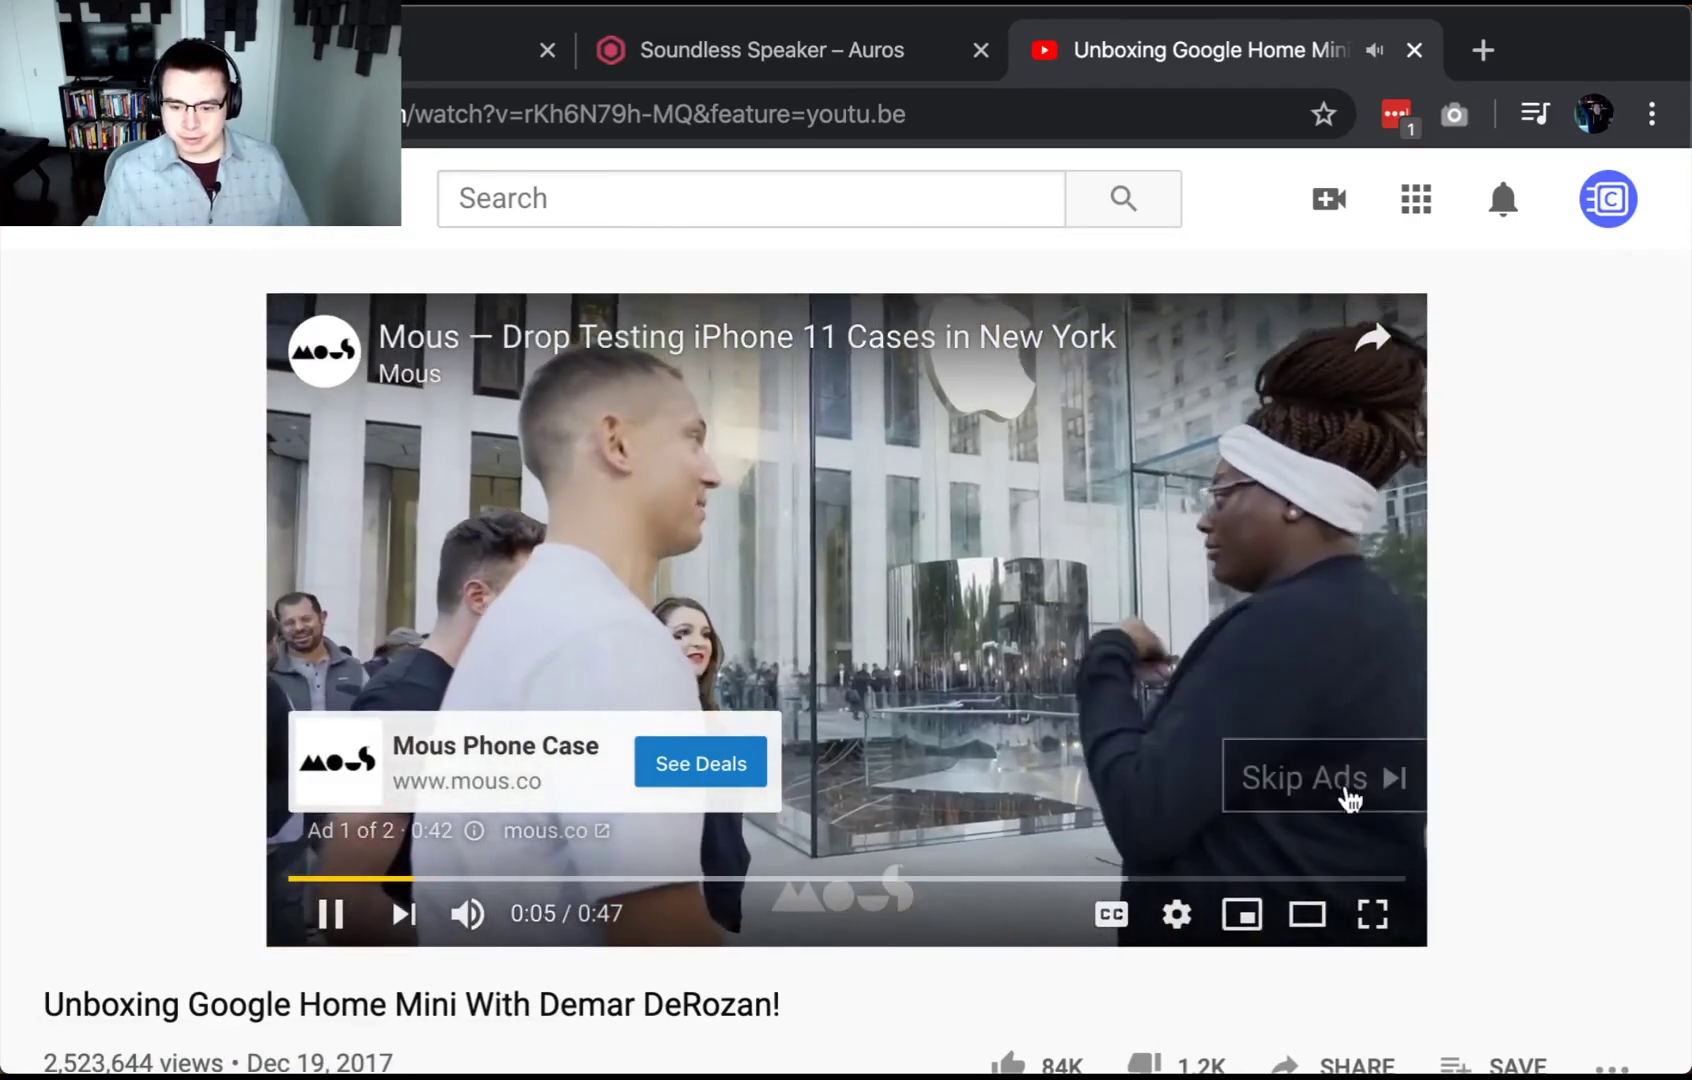
Skip the ad, pause the linked unboxing video and look over its YouTube page.
{"action": "left_click", "coordinate": [1345, 795]}
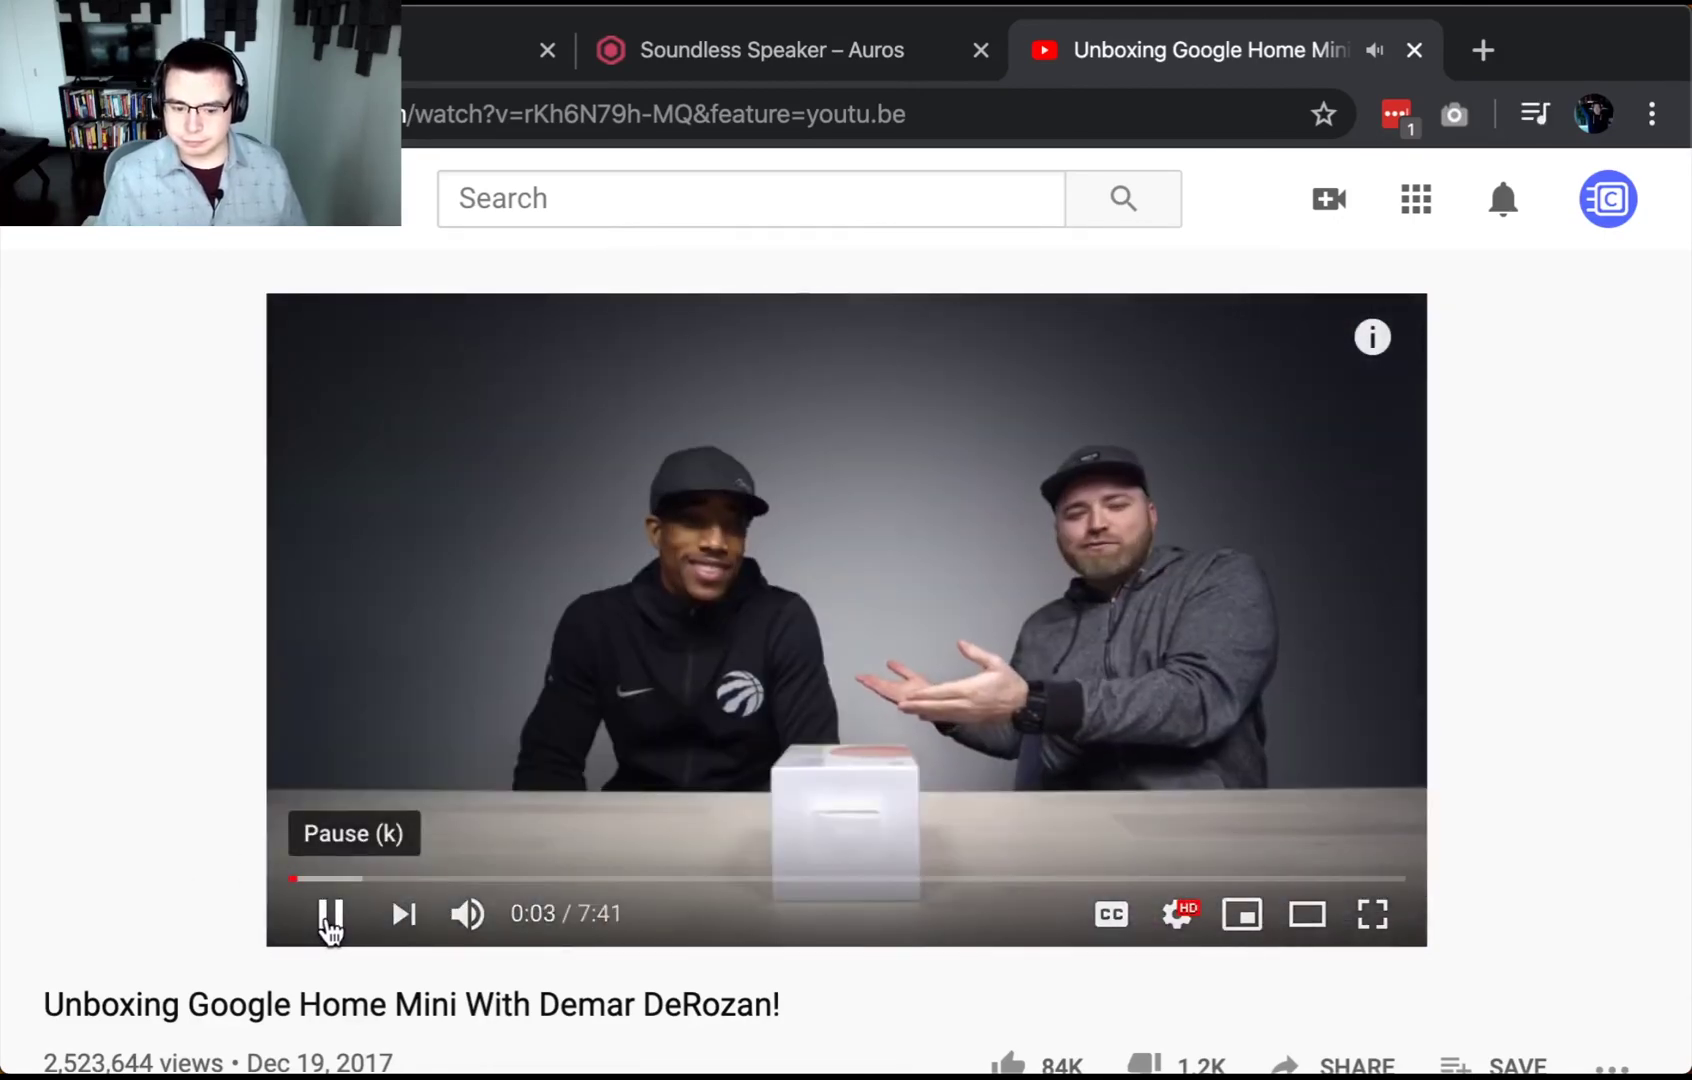
{"action": "left_click", "coordinate": [330, 918]}
{"action": "scroll", "coordinate": [185, 865], "scroll_direction": "down", "scroll_amount": 3}
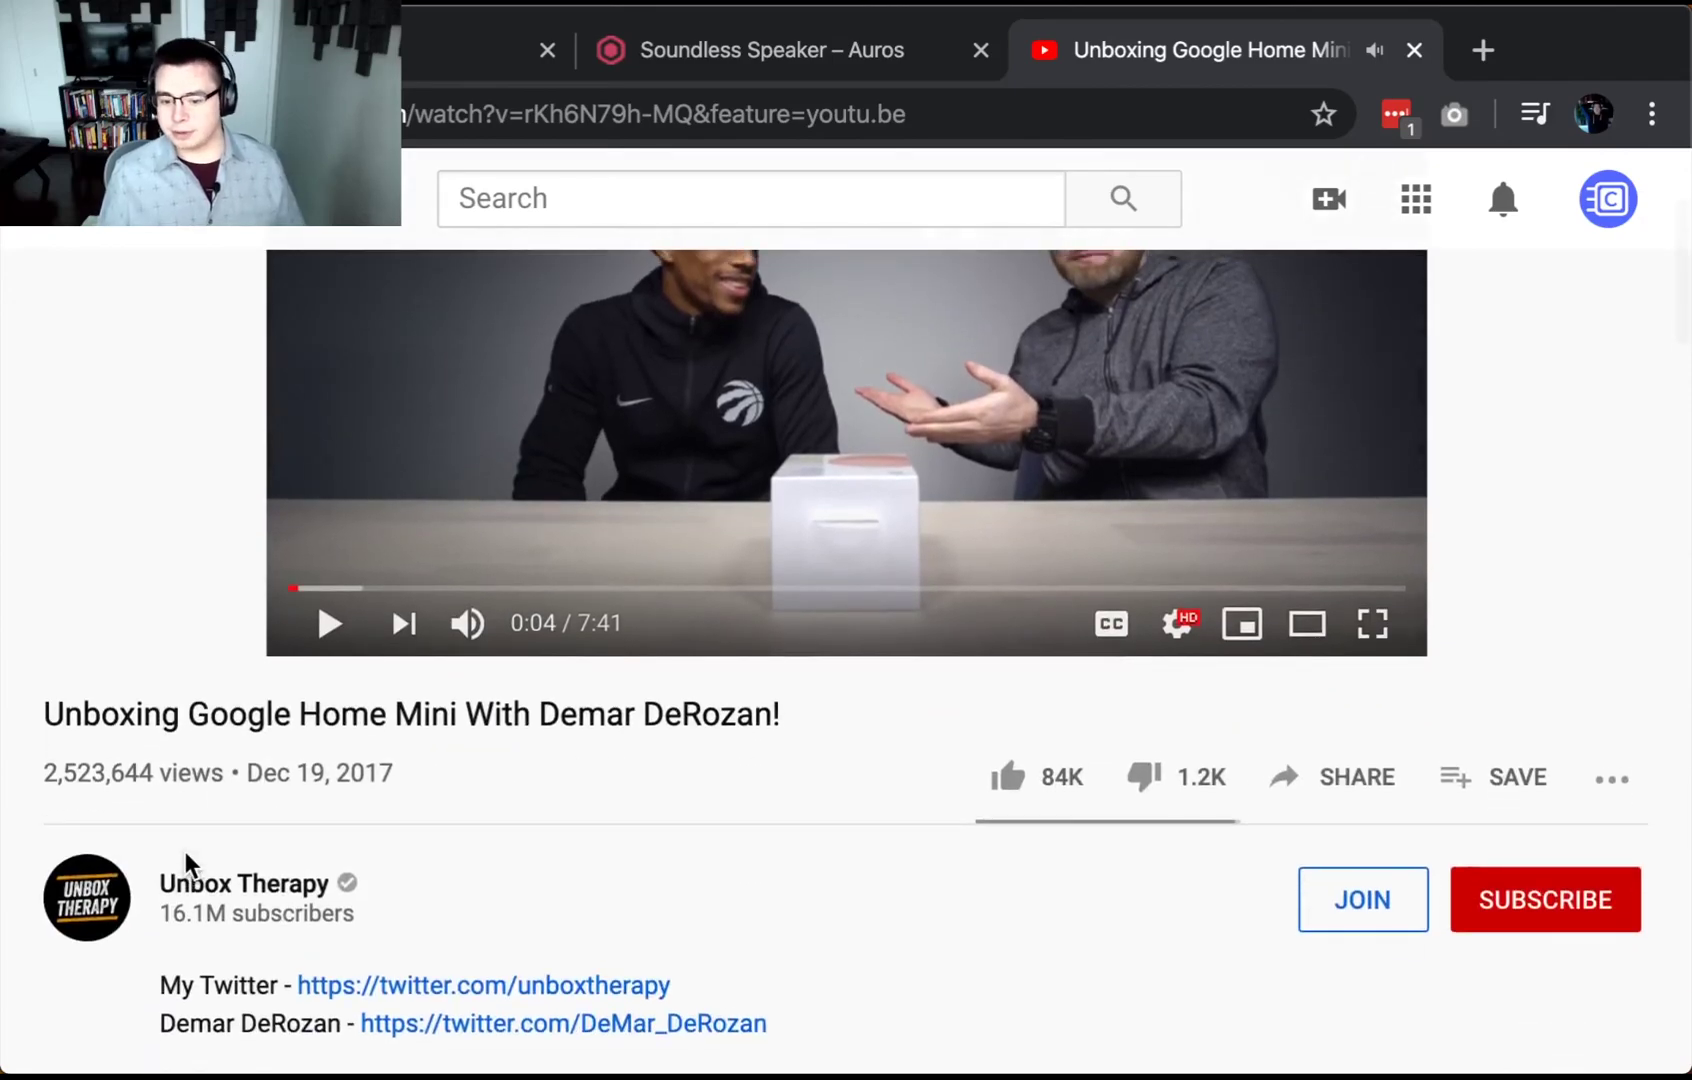
{"action": "scroll", "coordinate": [952, 770], "scroll_direction": "down", "scroll_amount": 2}
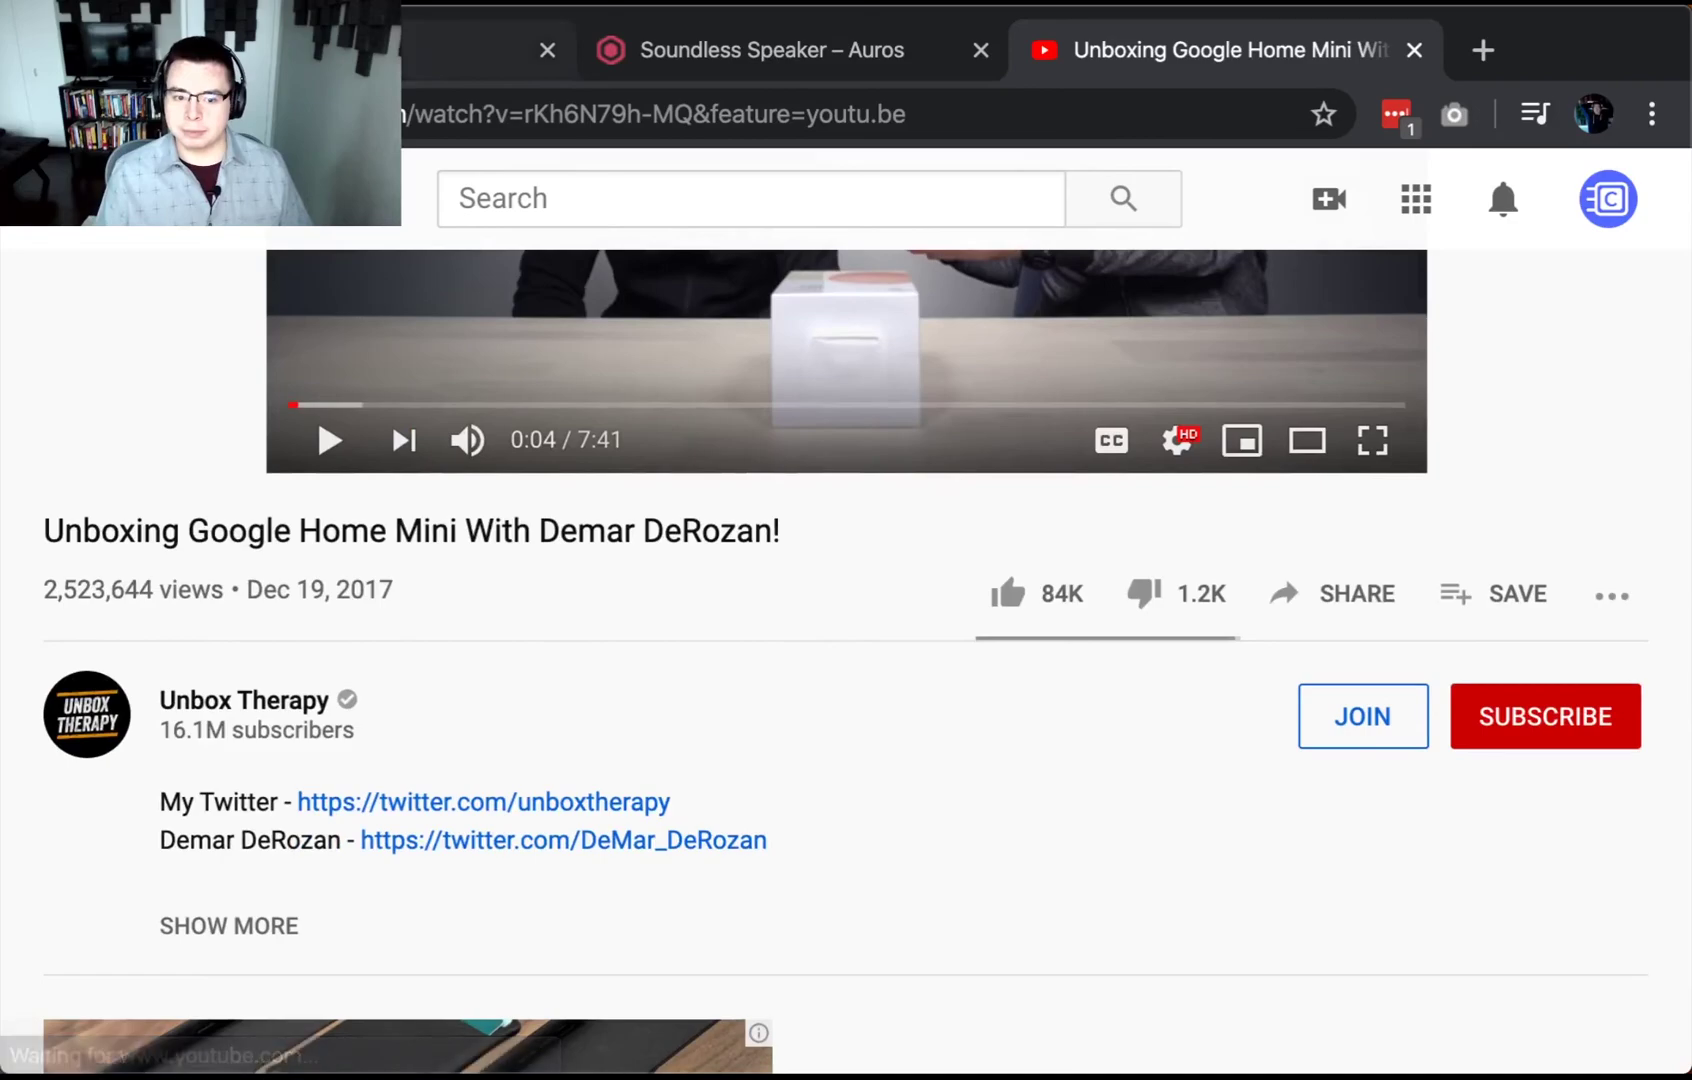
Switch back to the ChipBot dashboard and look over the tile list.
{"action": "left_click", "coordinate": [310, 50]}
{"action": "mouse_move", "coordinate": [1215, 797]}
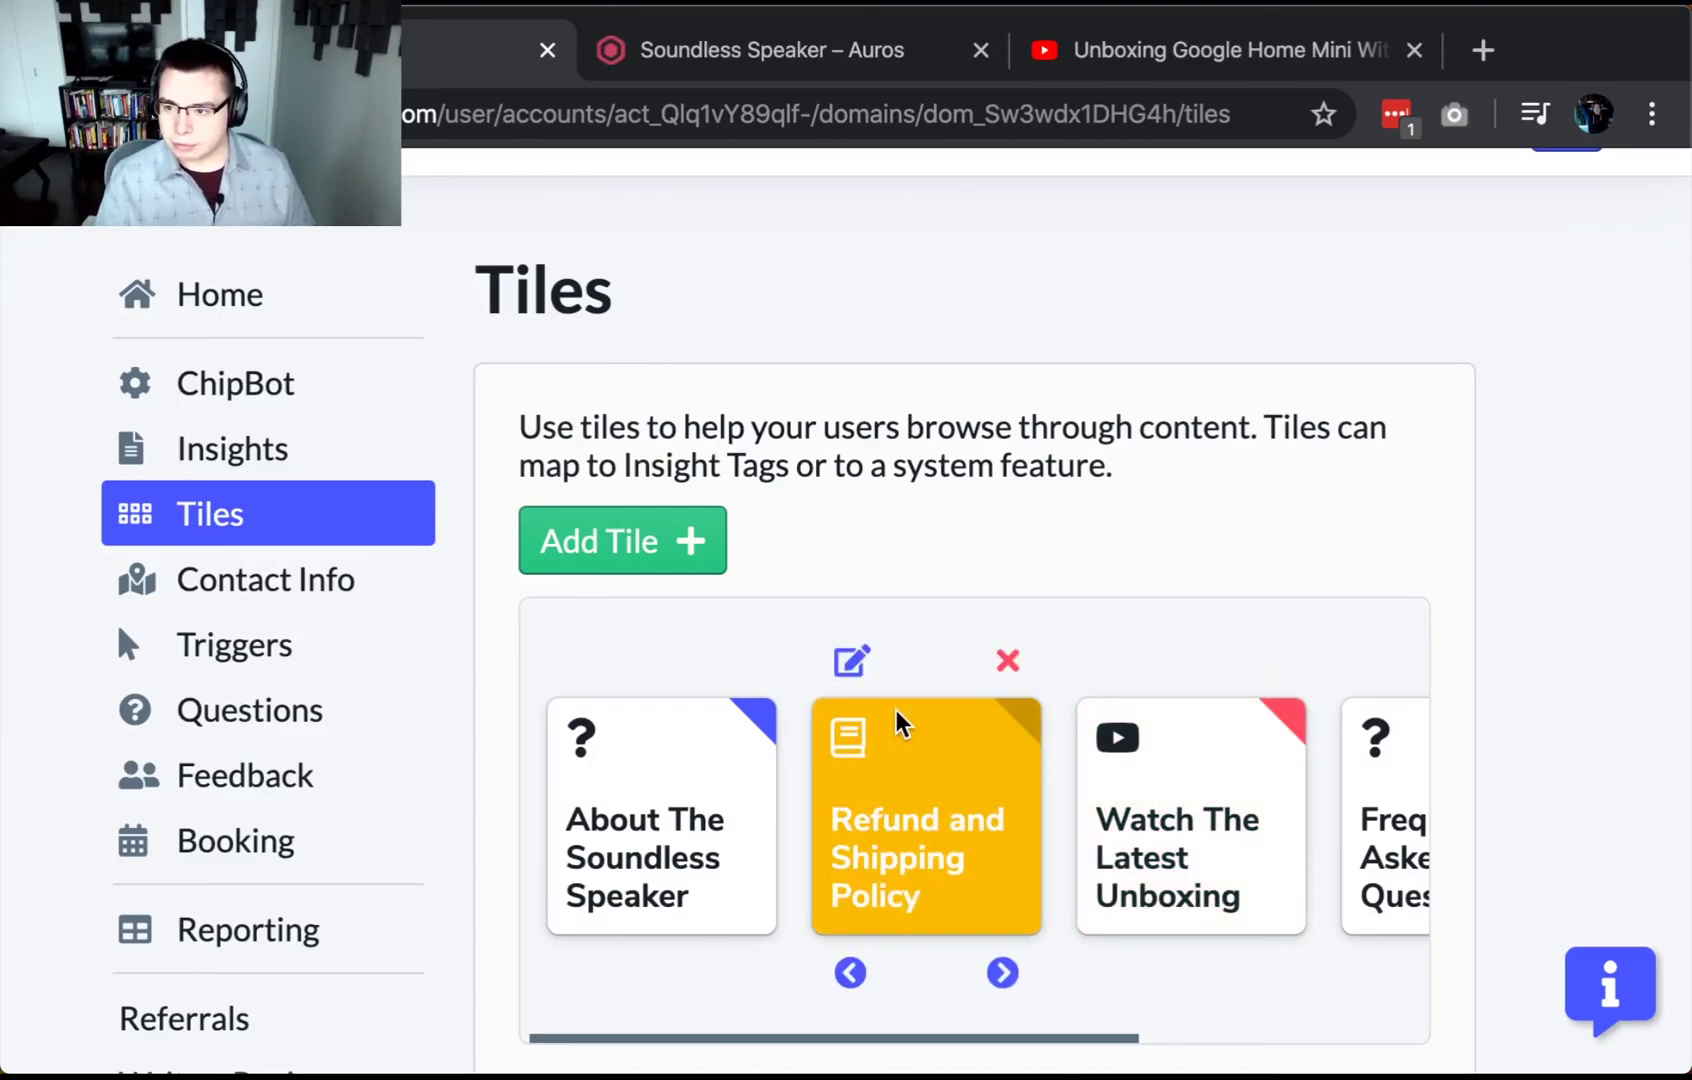
{"action": "scroll", "coordinate": [900, 722], "scroll_direction": "down", "scroll_amount": 2}
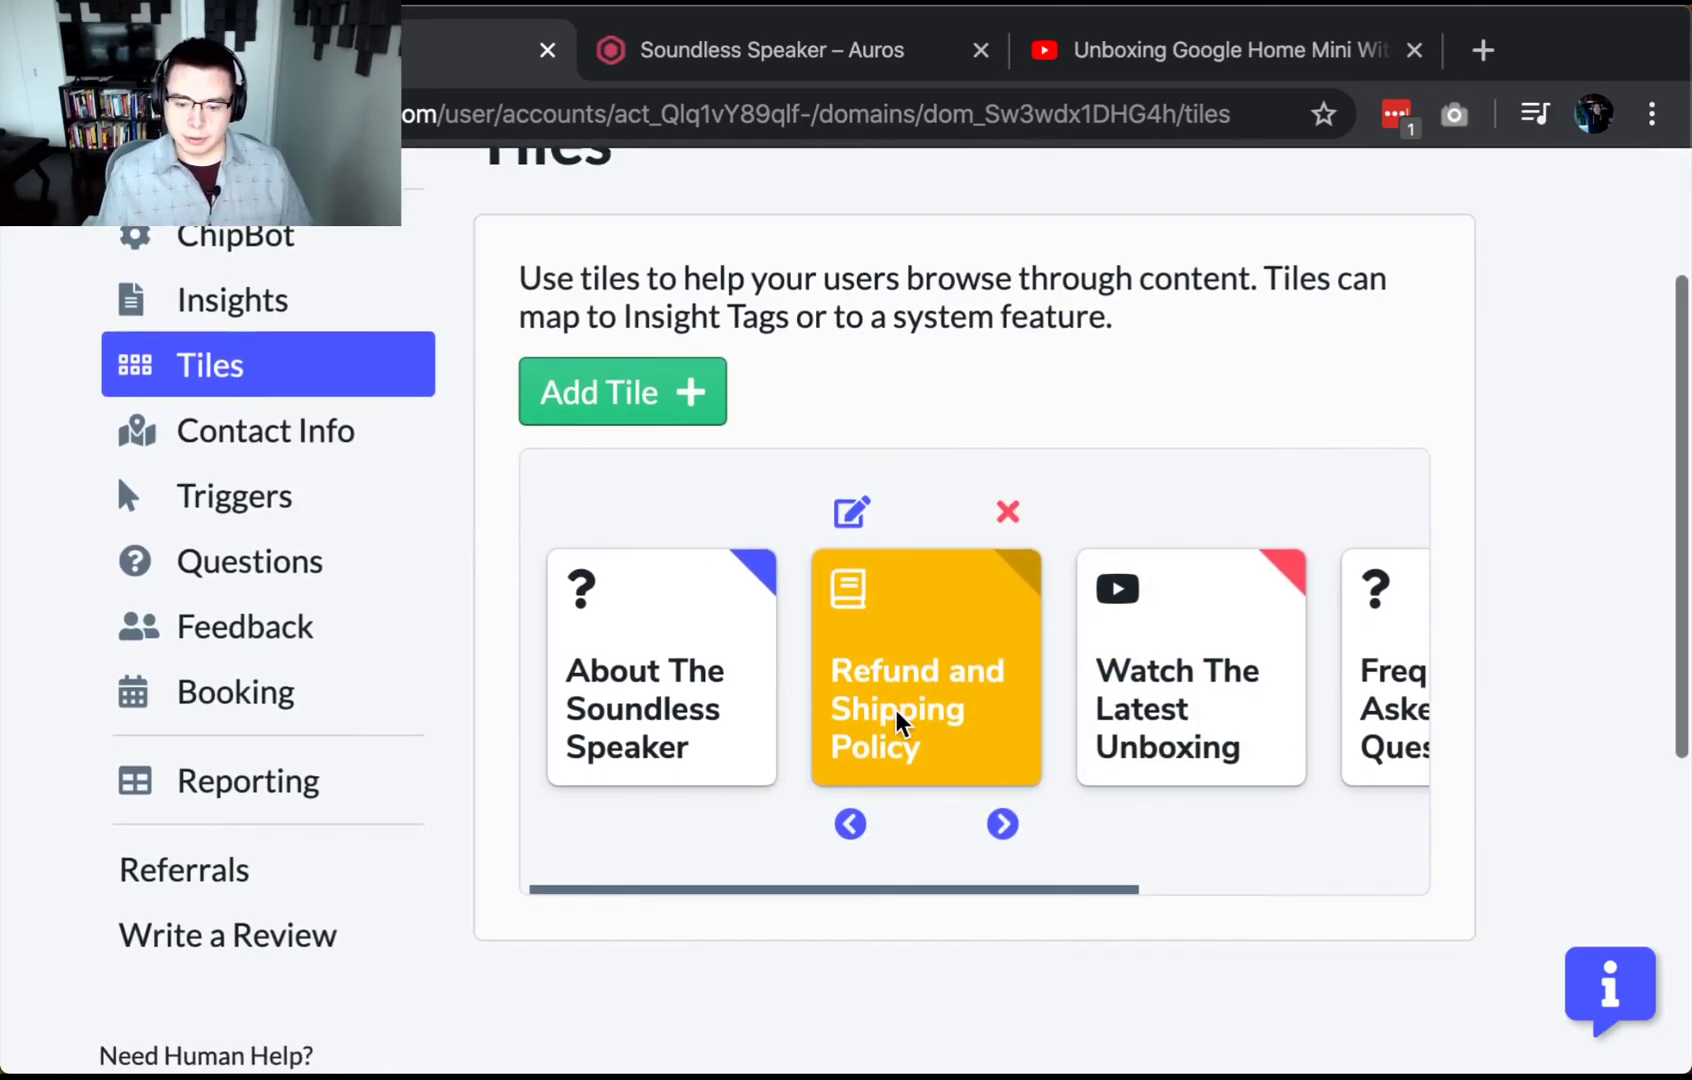